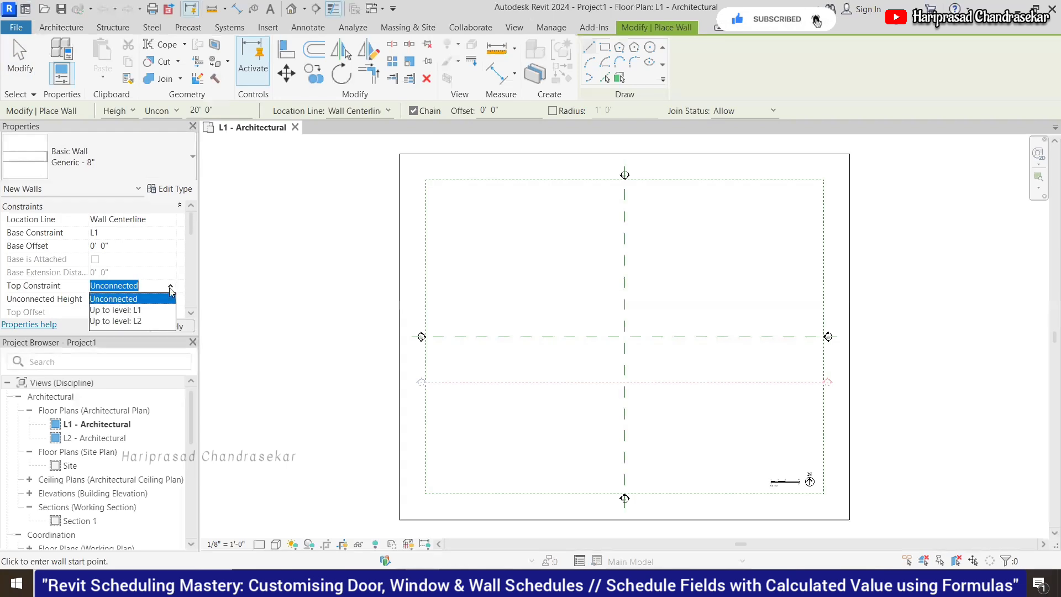
Step: Constrain the new Generic - 8" walls up to level L2 and draw a rectangular wall outline in the plan's upper-left area
{"action": "left_click", "coordinate": [127, 321]}
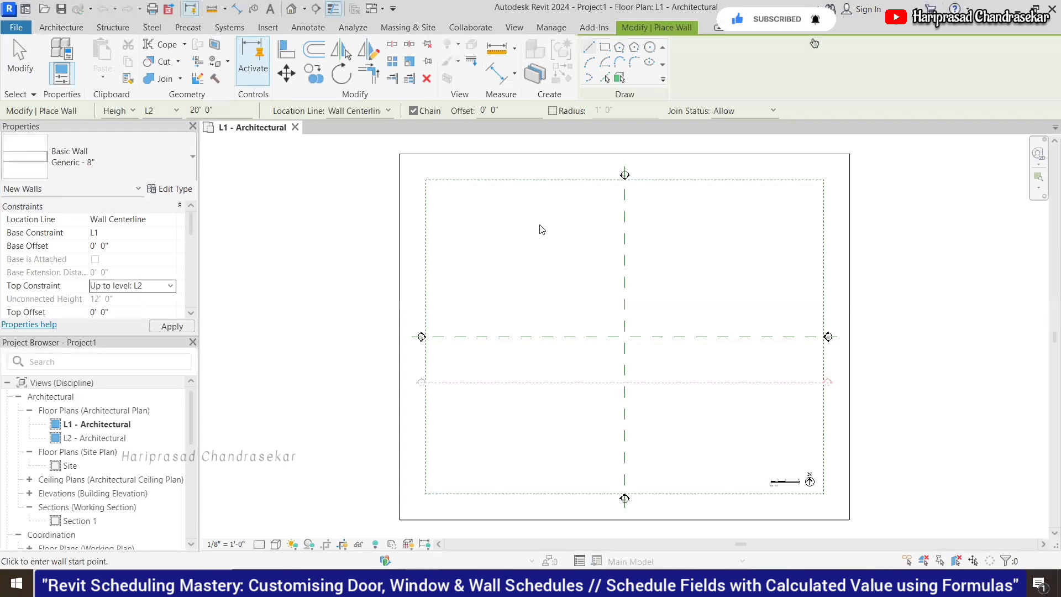
{"action": "left_click", "coordinate": [605, 47]}
{"action": "left_click", "coordinate": [474, 212]}
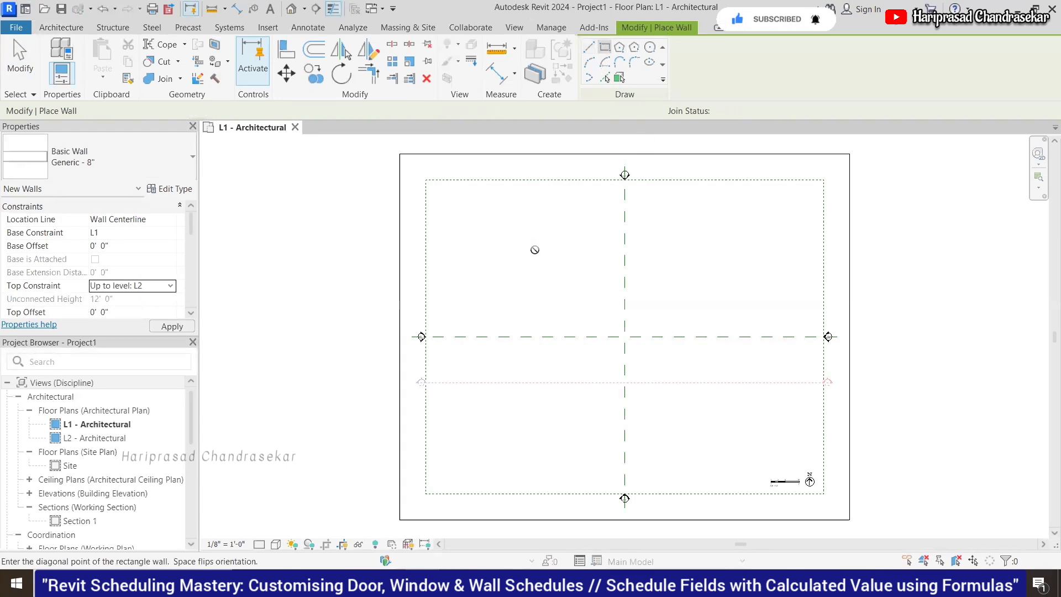
{"action": "left_click", "coordinate": [550, 253]}
{"action": "scroll", "coordinate": [484, 228], "scroll_direction": "up", "scroll_amount": 1}
{"action": "key", "text": "Escape"}
{"action": "key", "text": "Escape"}
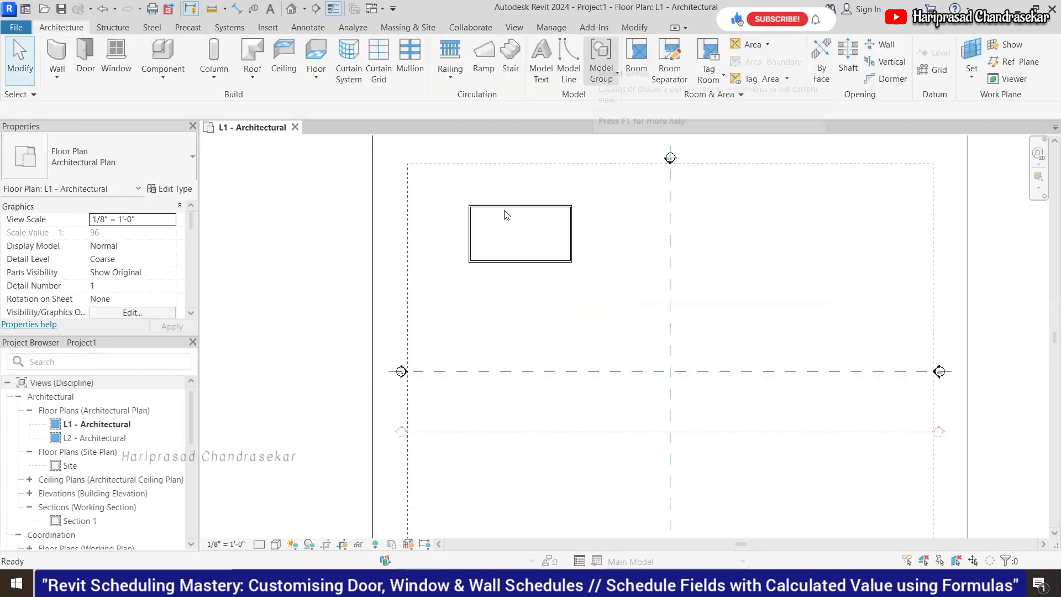
Step: Draw interior walls enclosing the upper-left room, running 20' east from the west wall and then north to the exterior wall
{"action": "key", "text": "w"}
{"action": "key", "text": "a"}
{"action": "left_click", "coordinate": [471, 234]}
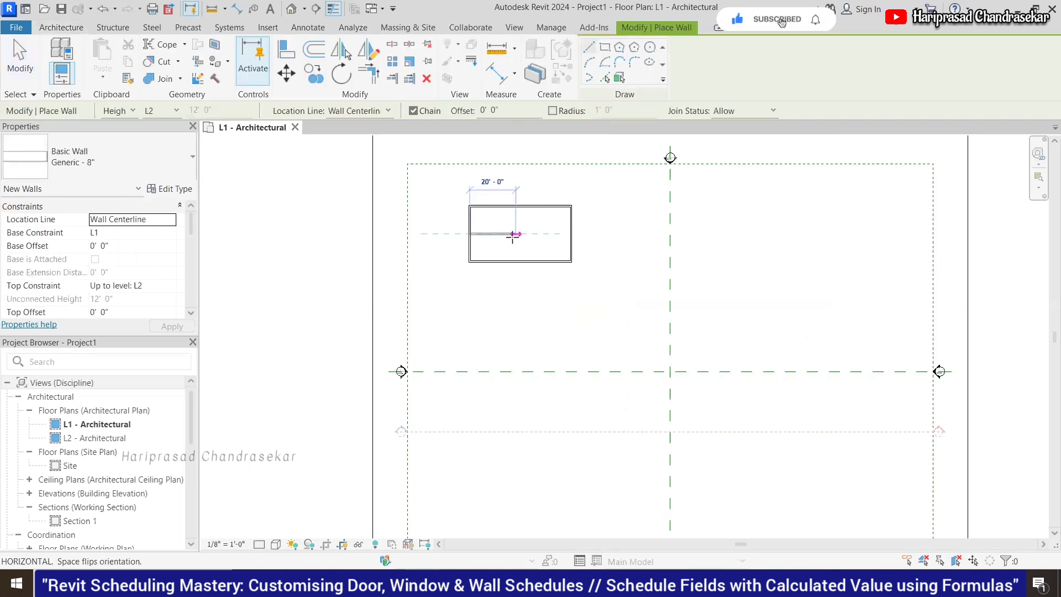
{"action": "left_click", "coordinate": [516, 233]}
{"action": "left_click", "coordinate": [515, 206]}
Step: Draw interior walls enclosing the upper-right room, plus a short partition down to the south wall for the lower-left room
{"action": "left_click", "coordinate": [545, 206]}
{"action": "left_click", "coordinate": [545, 242]}
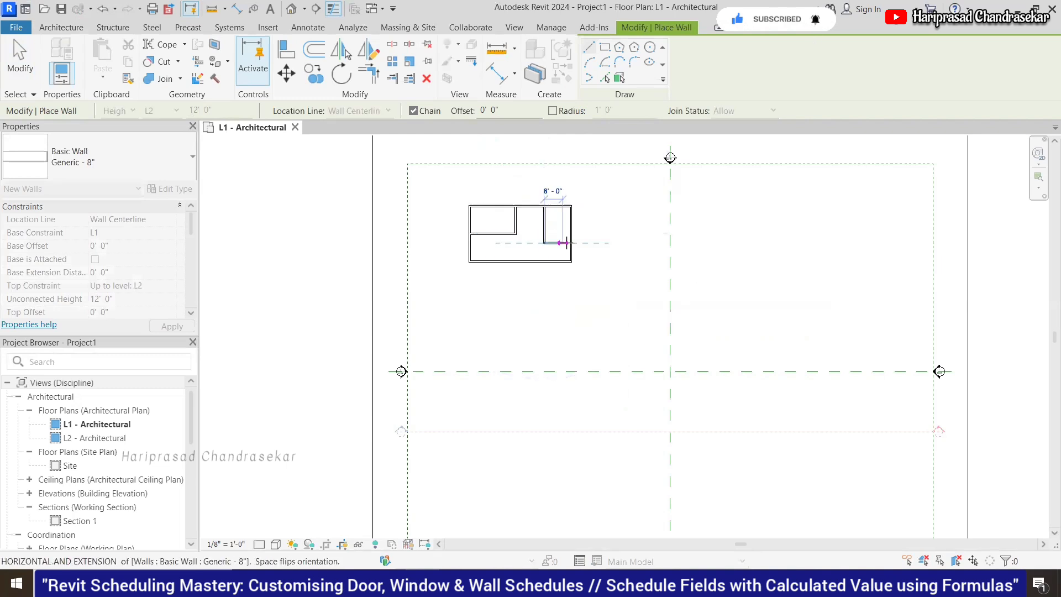
{"action": "left_click", "coordinate": [571, 242]}
{"action": "key", "text": "Escape"}
{"action": "left_click", "coordinate": [492, 234]}
{"action": "left_click", "coordinate": [493, 261]}
{"action": "key", "text": "Escape"}
{"action": "key", "text": "Escape"}
Step: Place Door-Passage-Single-Flush 36" x 84" doors in the east exterior wall and in the walls of the three enclosed rooms
{"action": "key", "text": "d"}
{"action": "key", "text": "r"}
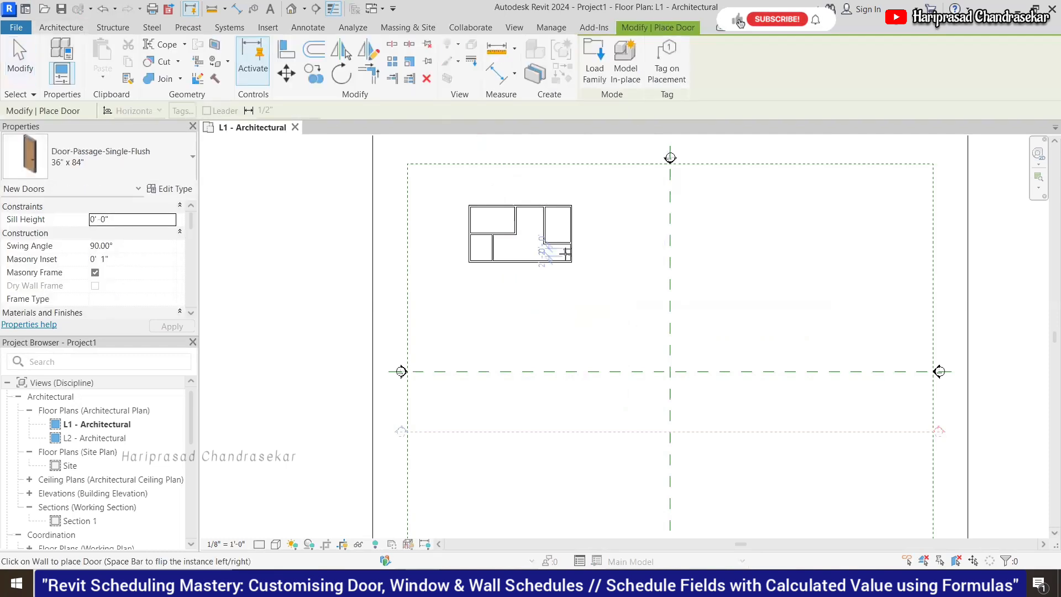
{"action": "scroll", "coordinate": [567, 253], "scroll_direction": "up", "scroll_amount": 2}
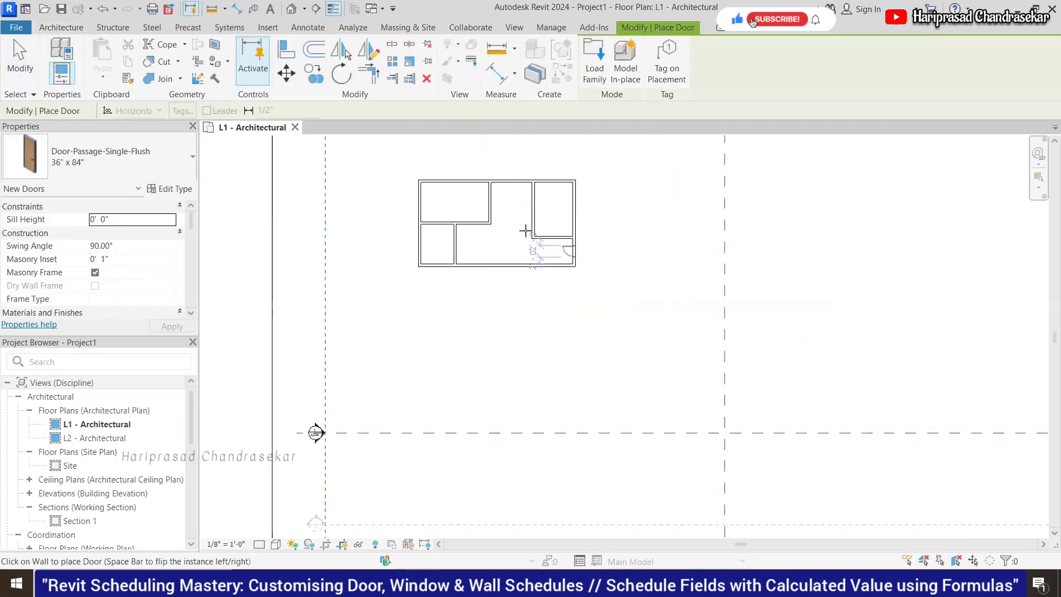
{"action": "left_click", "coordinate": [544, 236]}
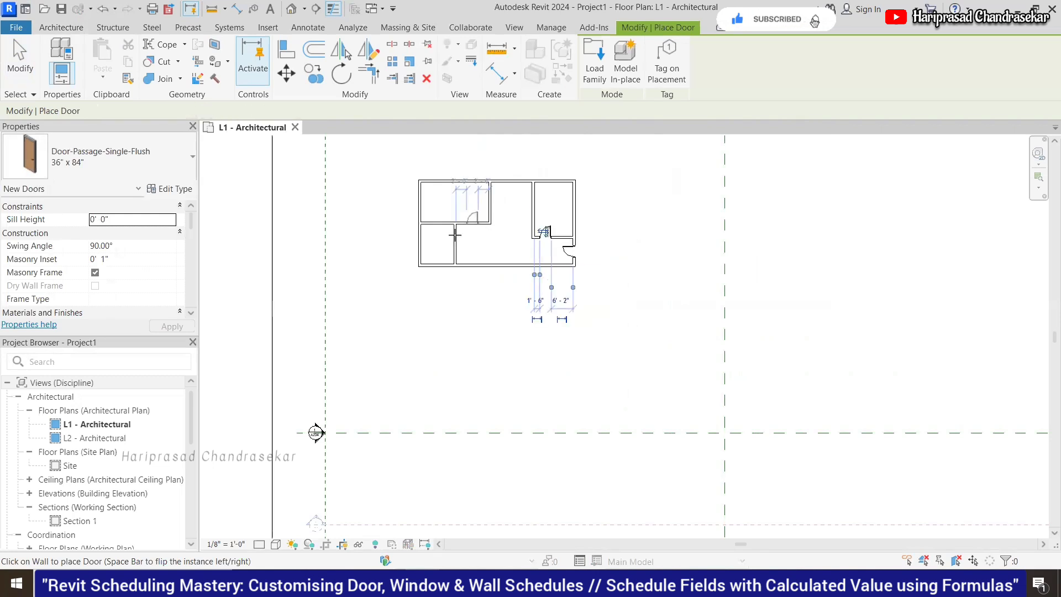
{"action": "left_click", "coordinate": [455, 235]}
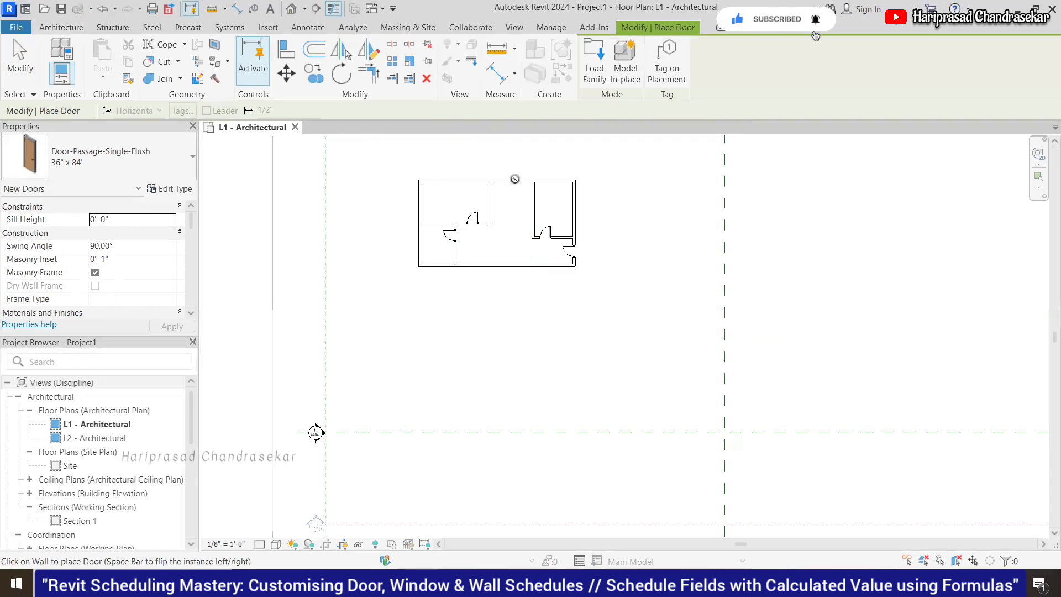
{"action": "key", "text": "Escape"}
{"action": "key", "text": "Escape"}
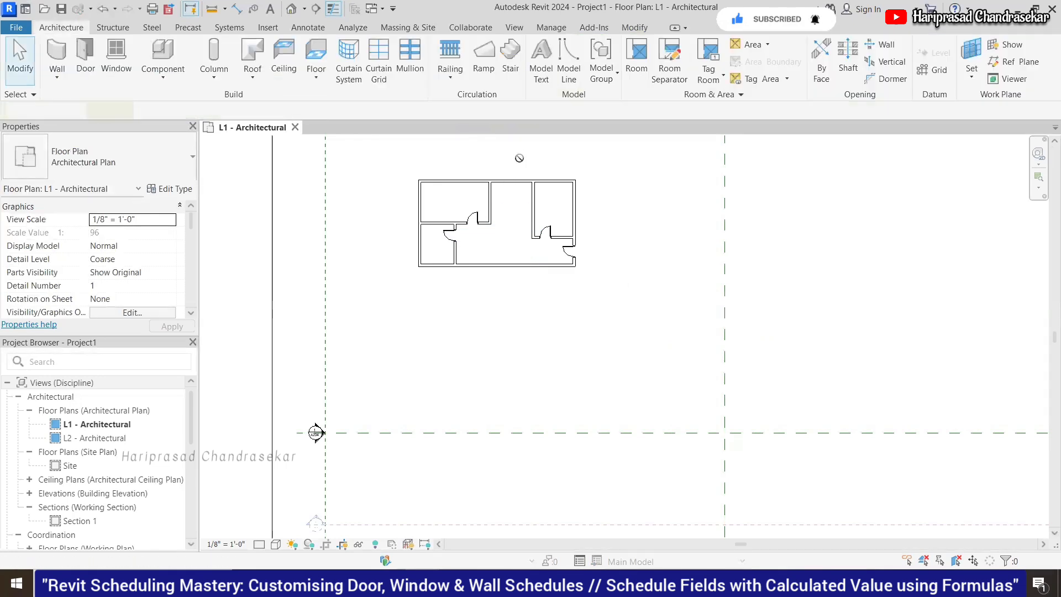
Step: Place Window-Fixed 36" x 48" windows along the north, west, south and east exterior walls
{"action": "key", "text": "w"}
{"action": "key", "text": "n"}
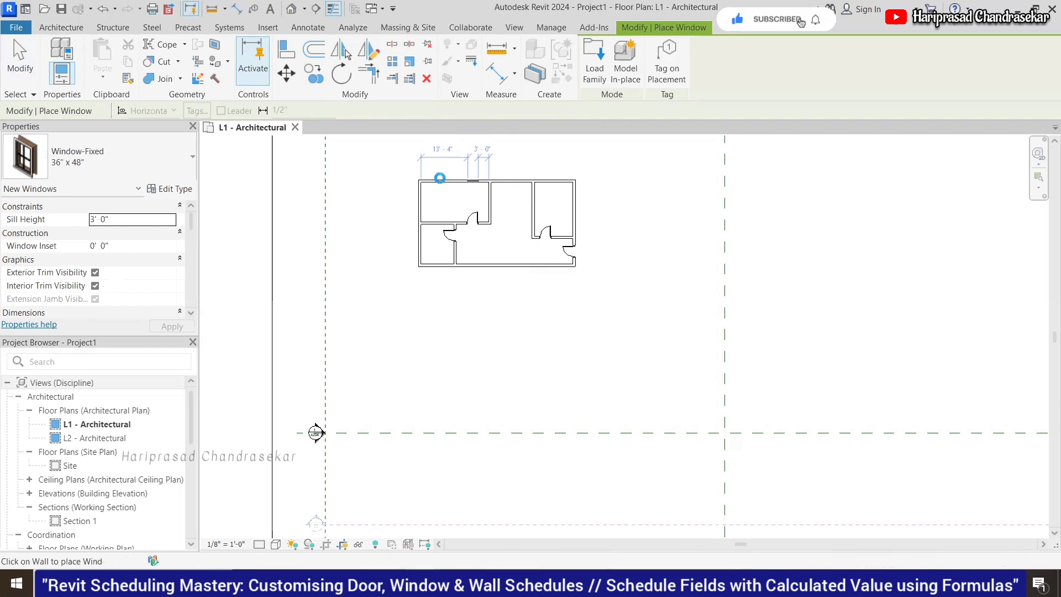
{"action": "left_click", "coordinate": [441, 179]}
{"action": "left_click", "coordinate": [420, 202]}
{"action": "left_click", "coordinate": [438, 265]}
{"action": "left_click", "coordinate": [472, 266]}
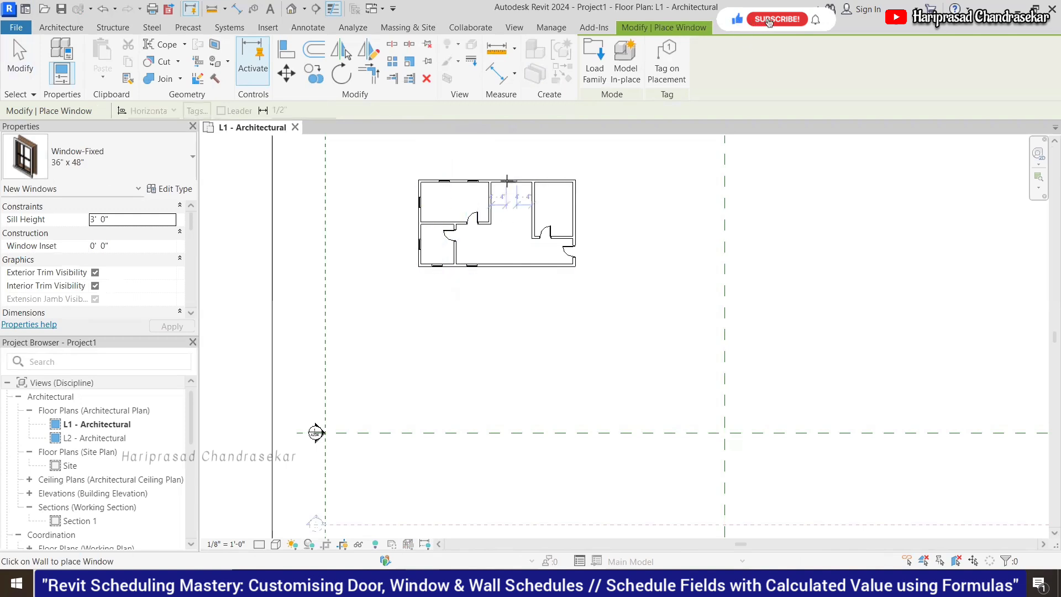
{"action": "left_click", "coordinate": [545, 178]}
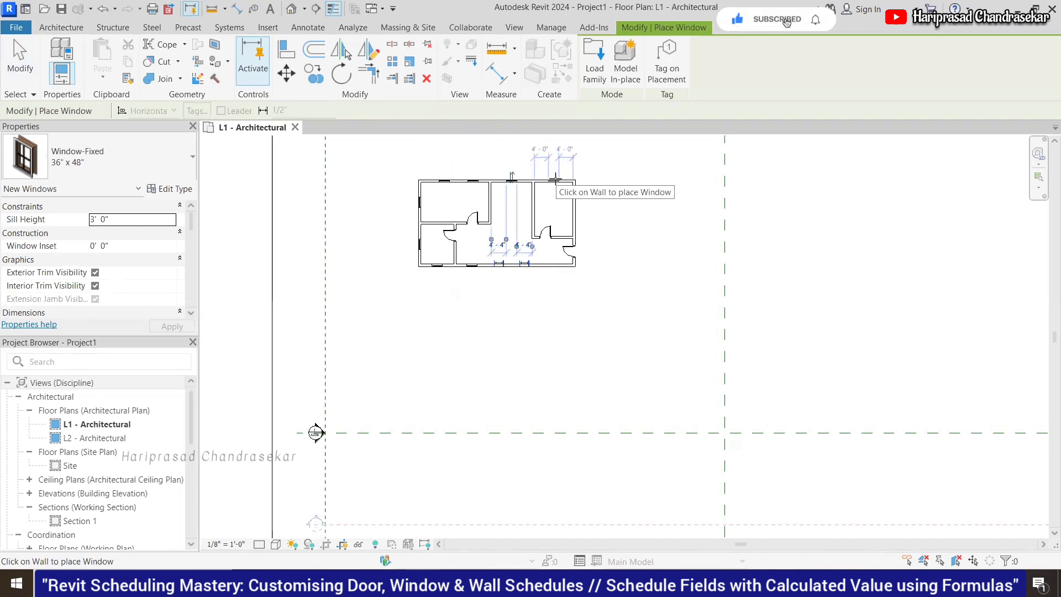
{"action": "left_click", "coordinate": [577, 208]}
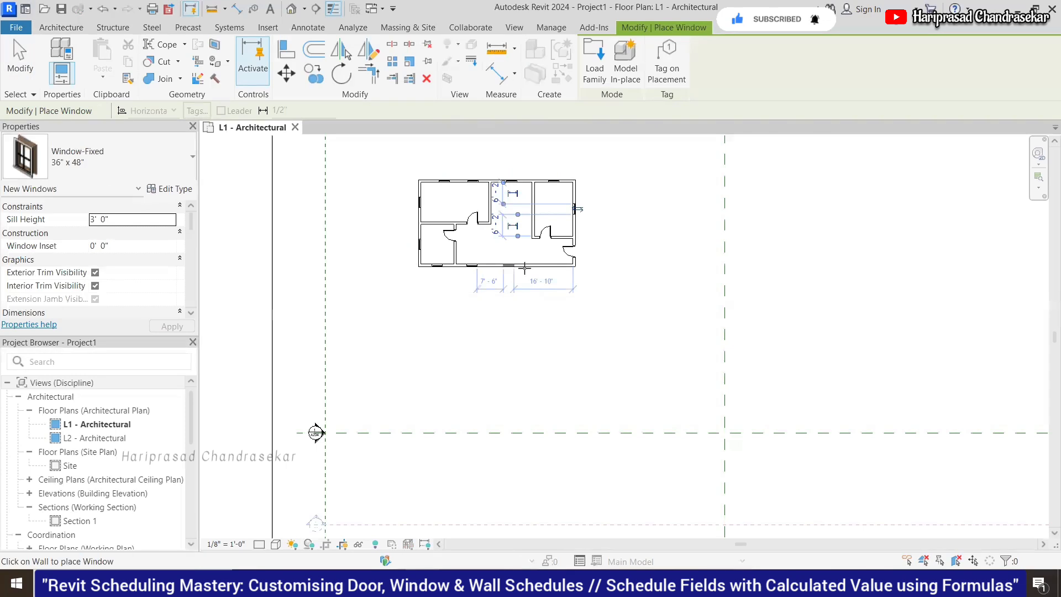
{"action": "left_click", "coordinate": [509, 266]}
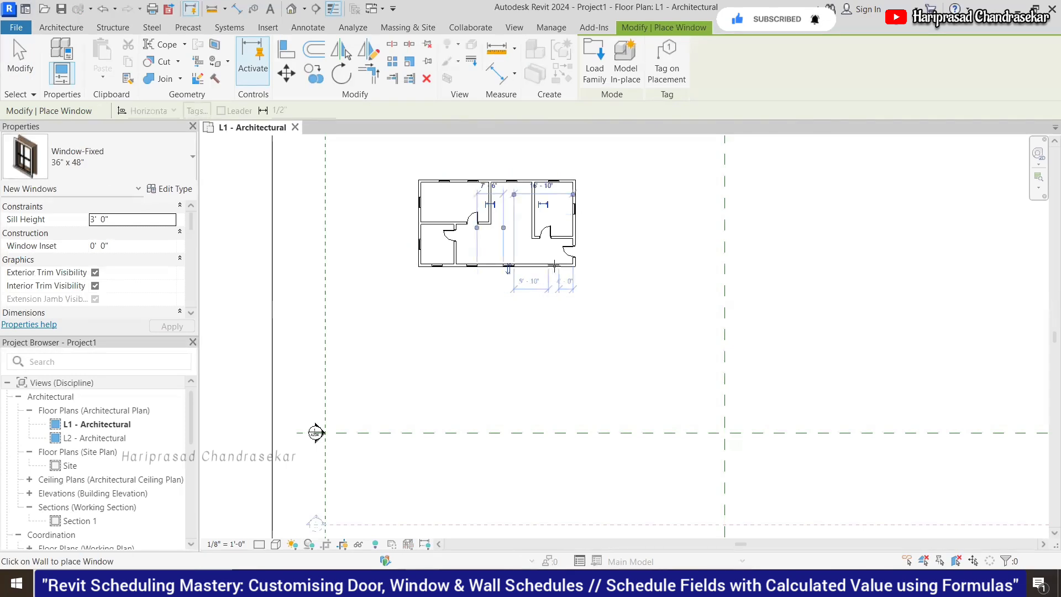
{"action": "key", "text": "Escape"}
{"action": "key", "text": "Escape"}
{"action": "scroll", "coordinate": [490, 195], "scroll_direction": "up", "scroll_amount": 2}
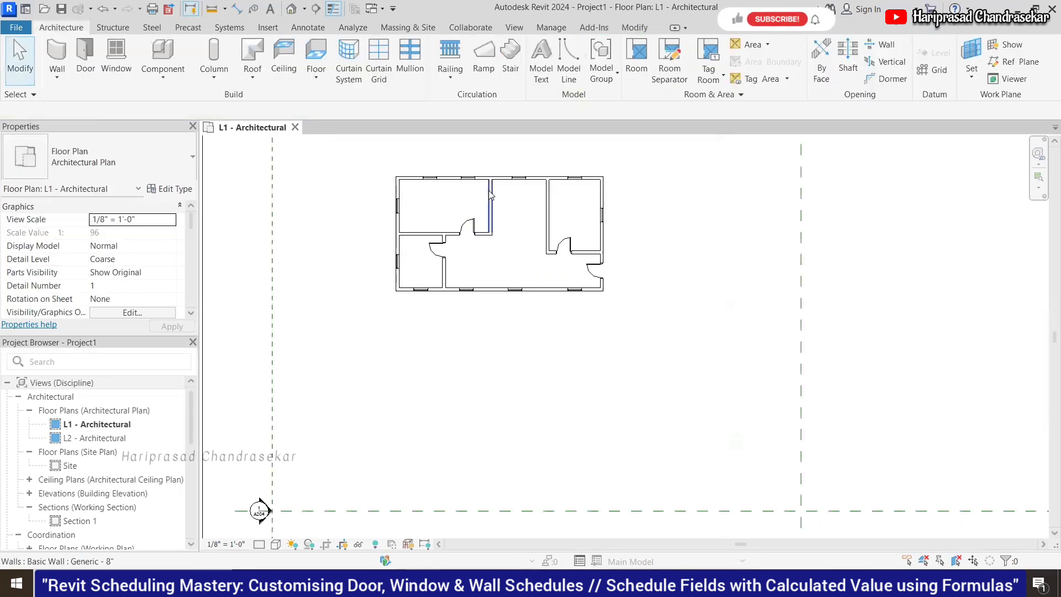
{"action": "scroll", "coordinate": [458, 163], "scroll_direction": "up", "scroll_amount": 2}
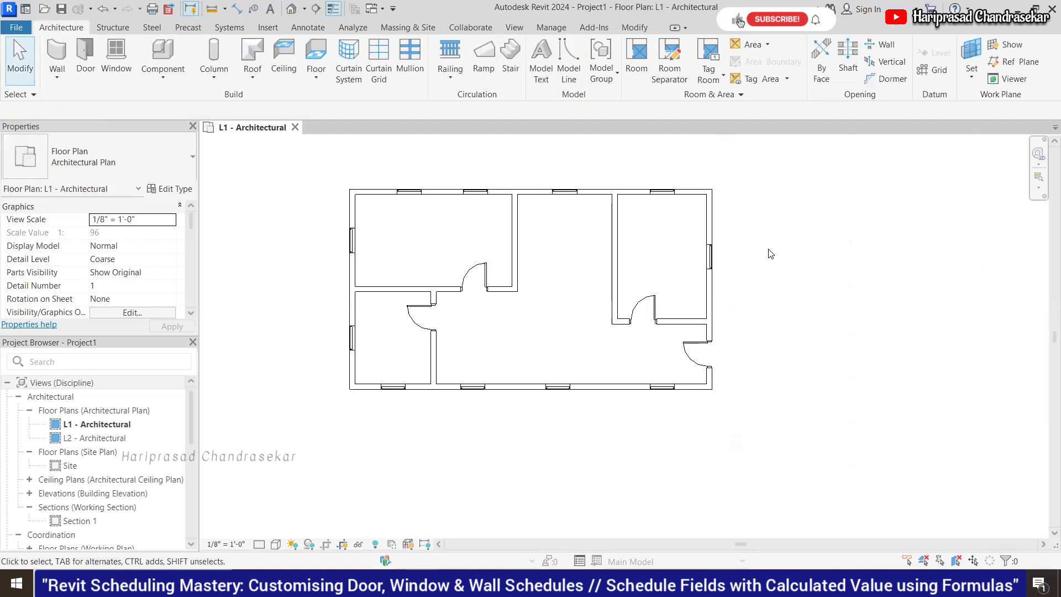
{"action": "left_click", "coordinate": [711, 257]}
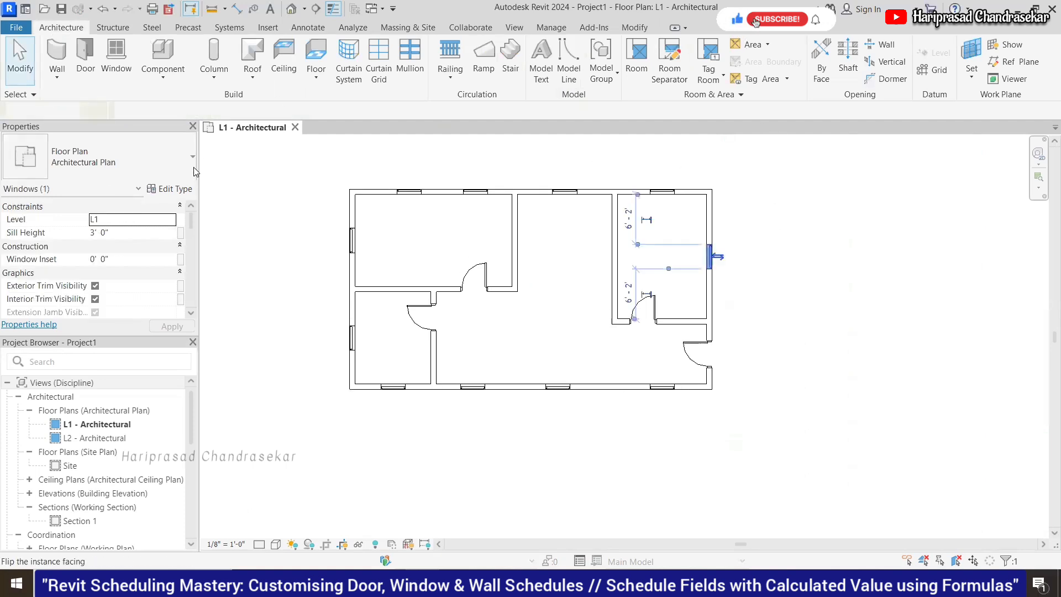
{"action": "left_click", "coordinate": [158, 171]}
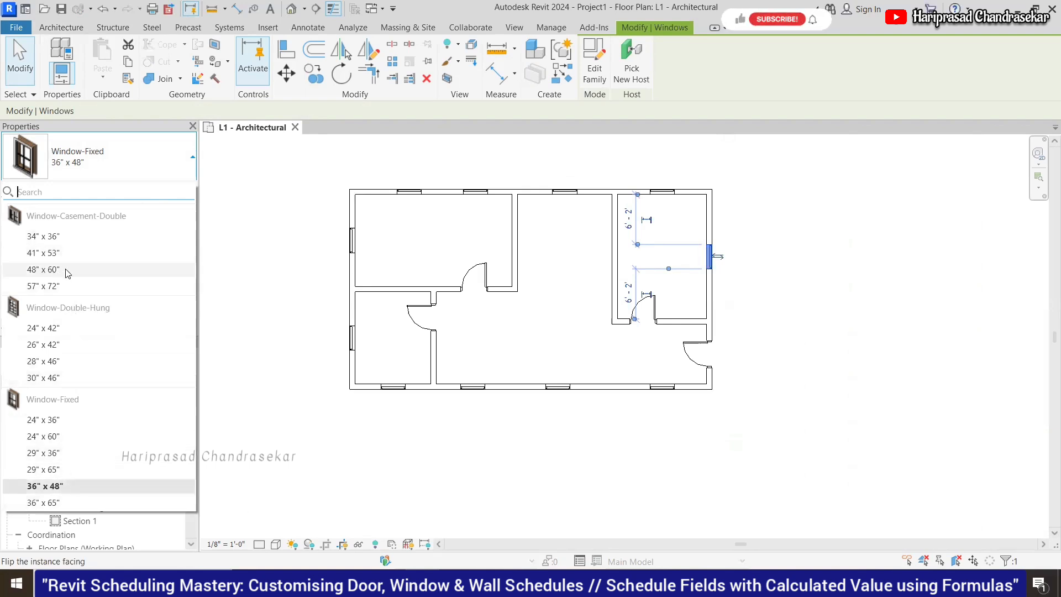
{"action": "left_click", "coordinate": [556, 200]}
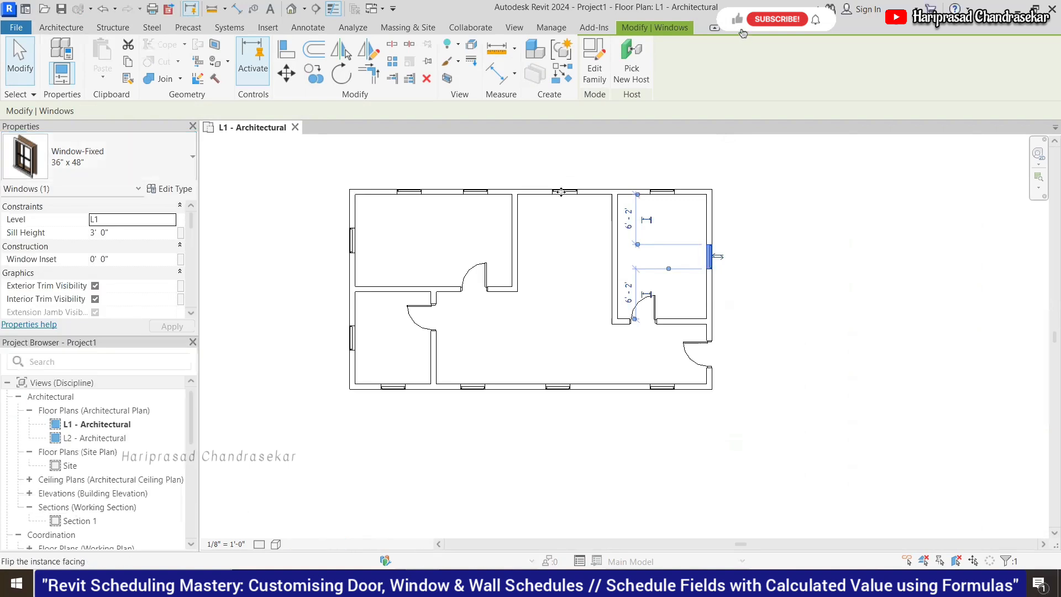
Step: Change the central hall's north window and the opposite south window to Window-Casement-Double 48" x 60", and flip the north one outward
{"action": "left_click", "coordinate": [564, 191]}
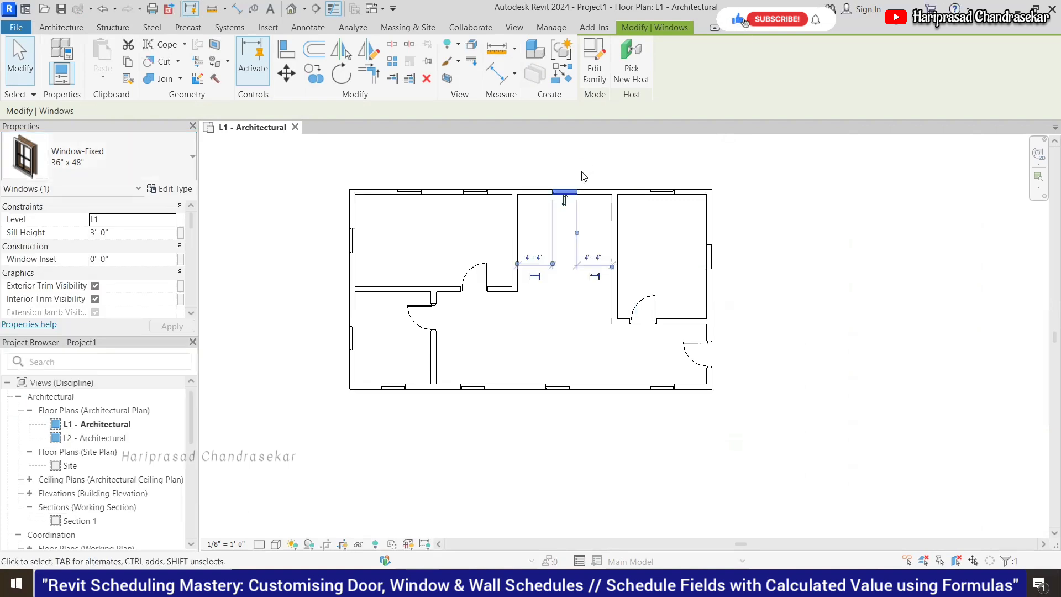
{"action": "left_click", "coordinate": [557, 386], "text": "ctrl"}
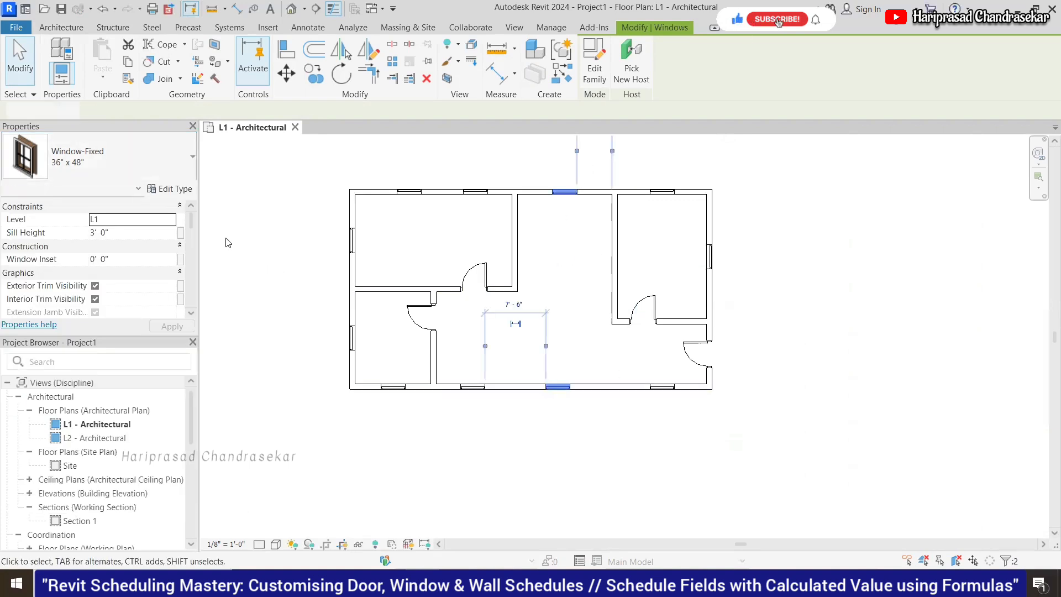
{"action": "left_click", "coordinate": [137, 171]}
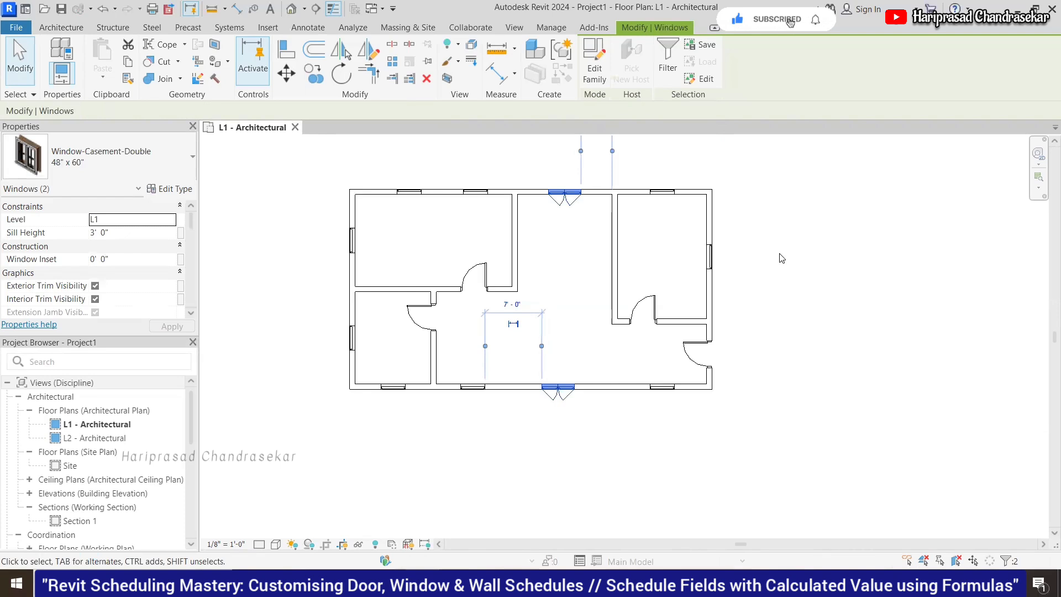
{"action": "key", "text": "Escape"}
{"action": "left_click", "coordinate": [574, 205]}
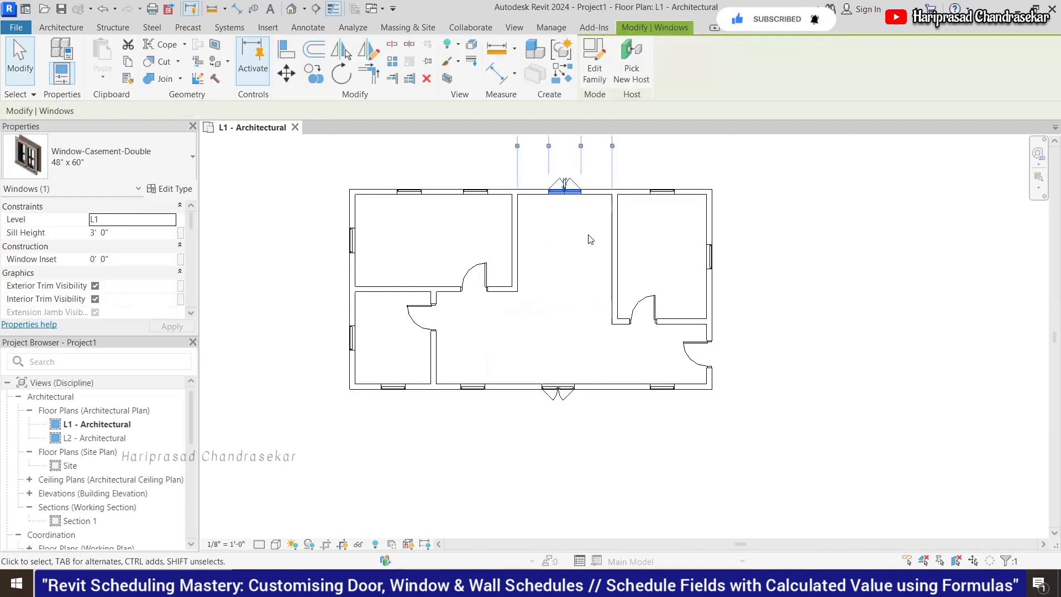
Step: Change the lower-left room's door to Door-Passage-Single-Flush 30" x 80"
{"action": "left_click", "coordinate": [423, 319]}
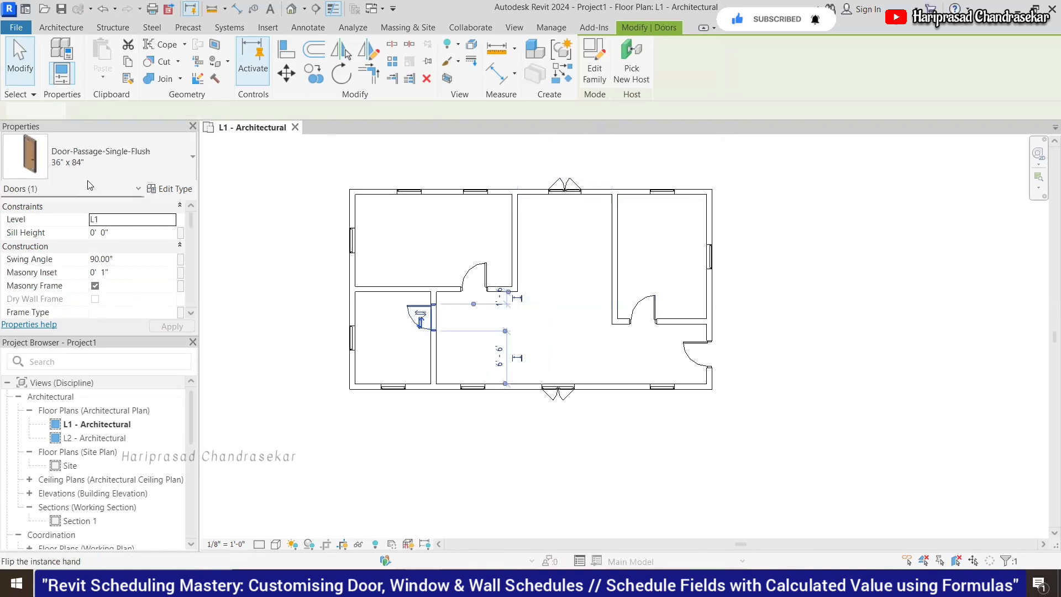
{"action": "left_click", "coordinate": [158, 154]}
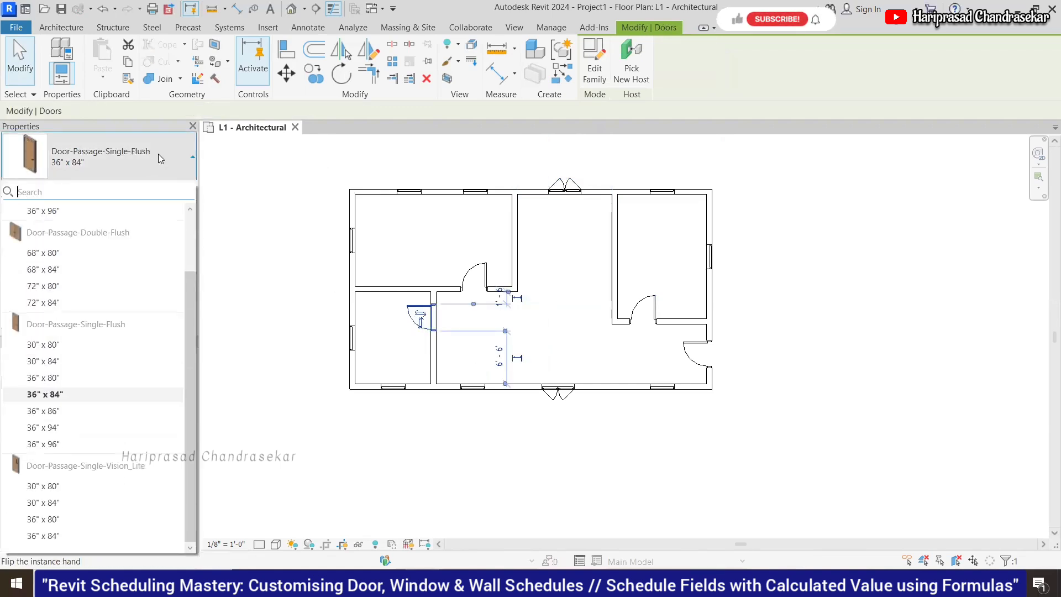
{"action": "left_click", "coordinate": [77, 347]}
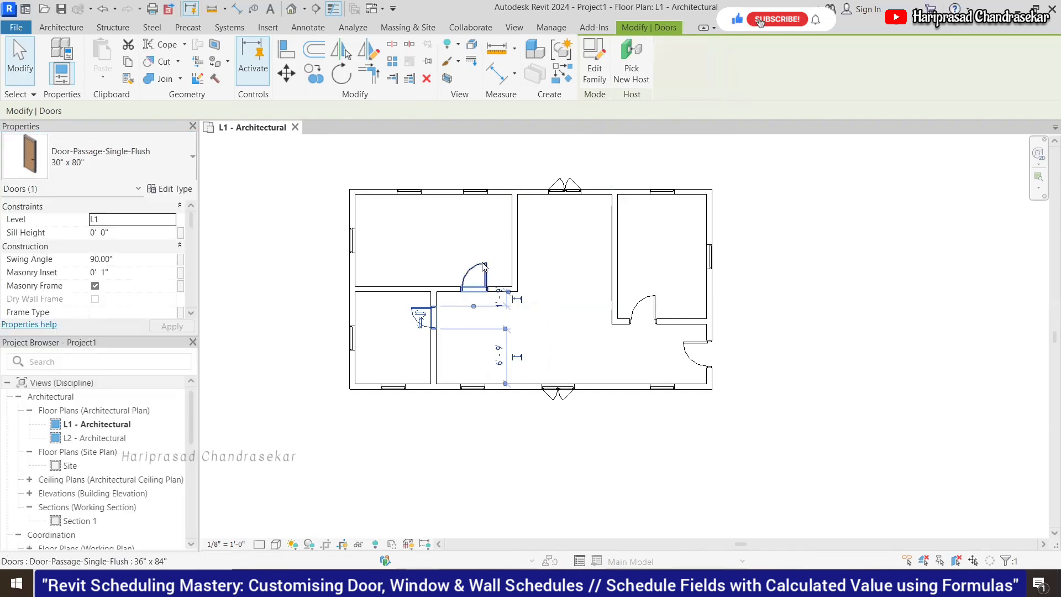
{"action": "key", "text": "Escape"}
Step: Change the entrance door in the east exterior wall to Door-Passage-Single-Flush 36" x 94"
{"action": "left_click", "coordinate": [696, 355]}
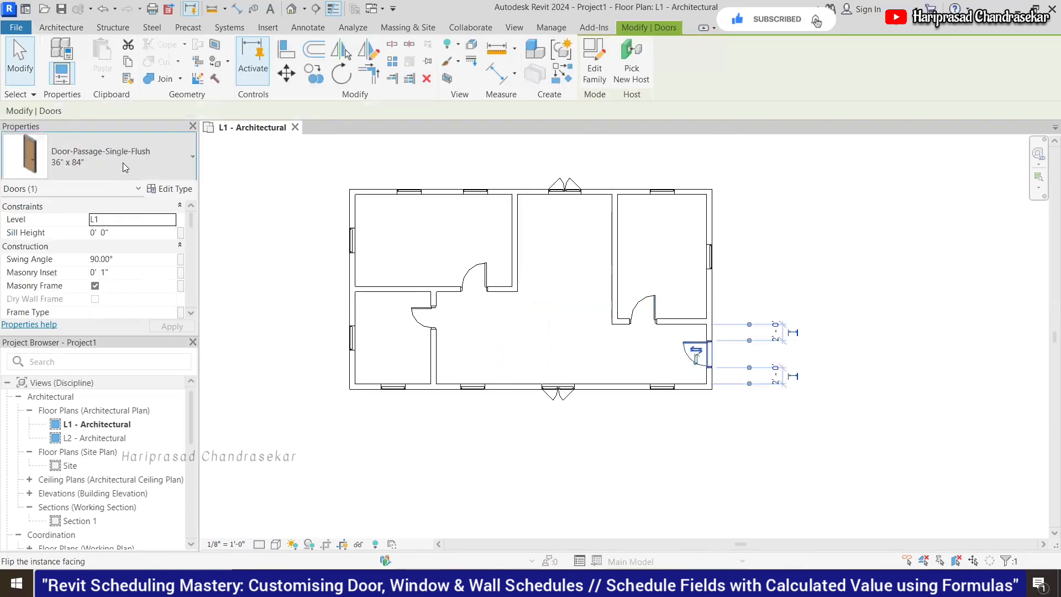
{"action": "left_click", "coordinate": [125, 166]}
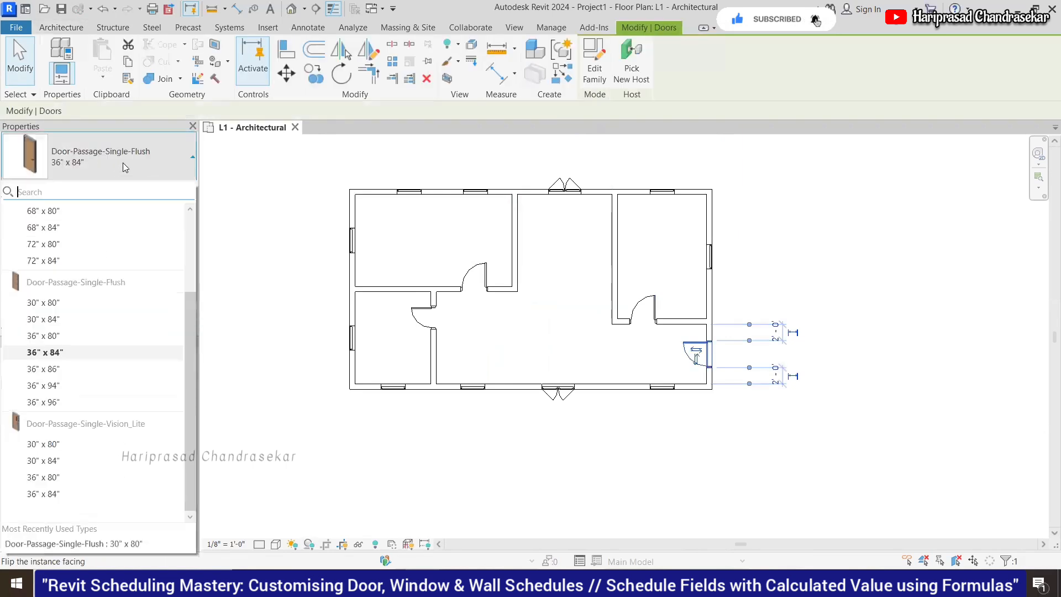
{"action": "left_click", "coordinate": [78, 387]}
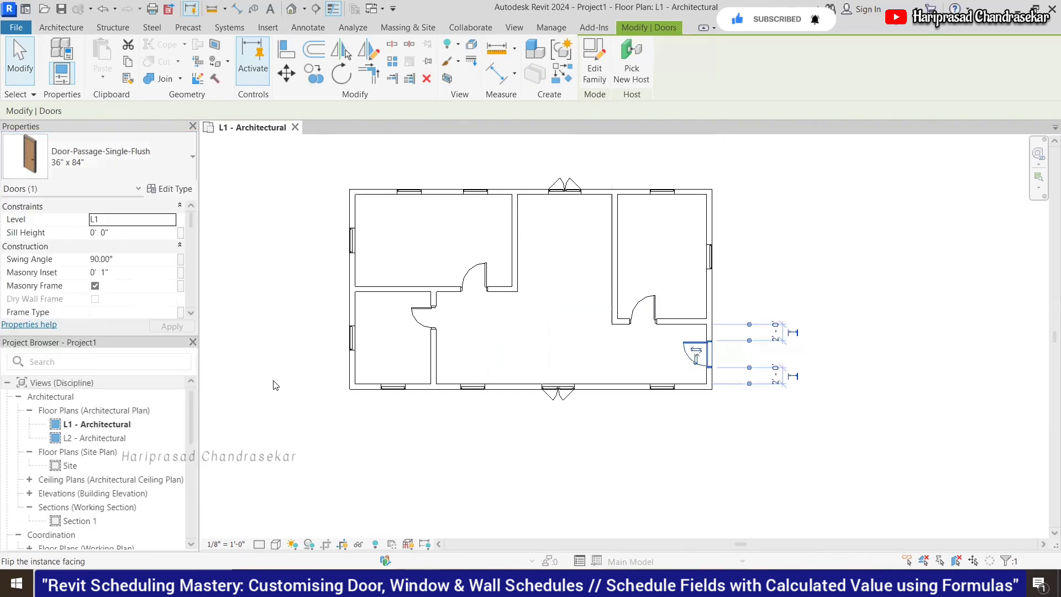
{"action": "left_click", "coordinate": [878, 339]}
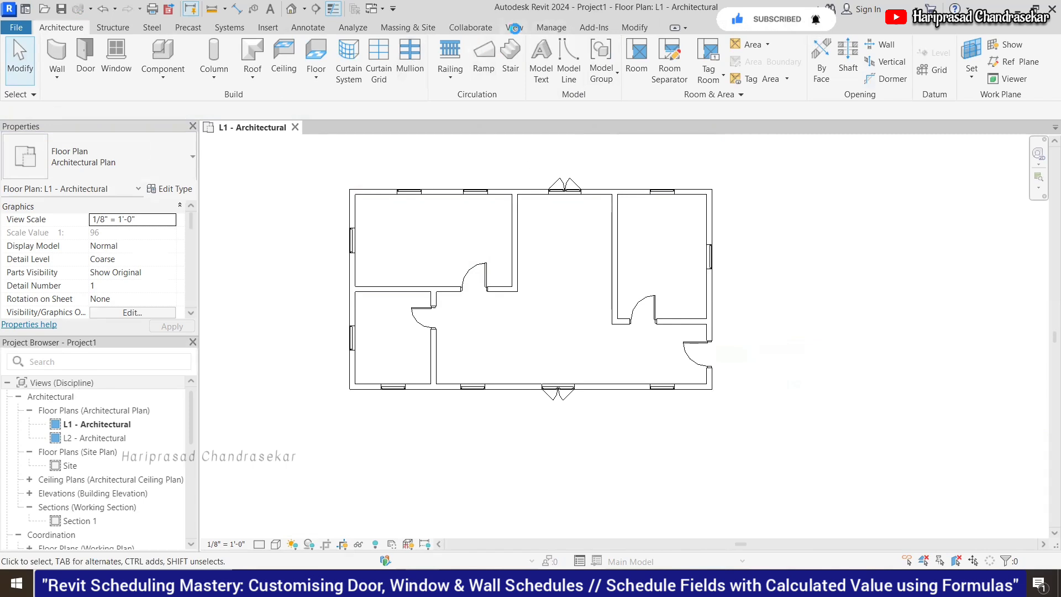
Step: Start a new schedule and find the Doors category by searching for "door"
{"action": "left_click", "coordinate": [515, 28]}
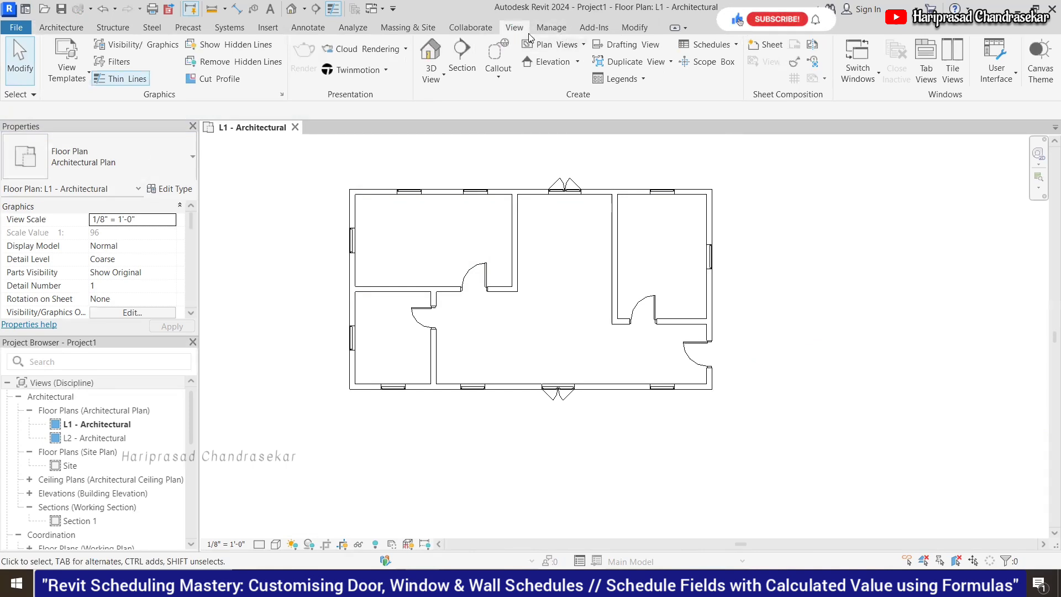
{"action": "left_click", "coordinate": [728, 48]}
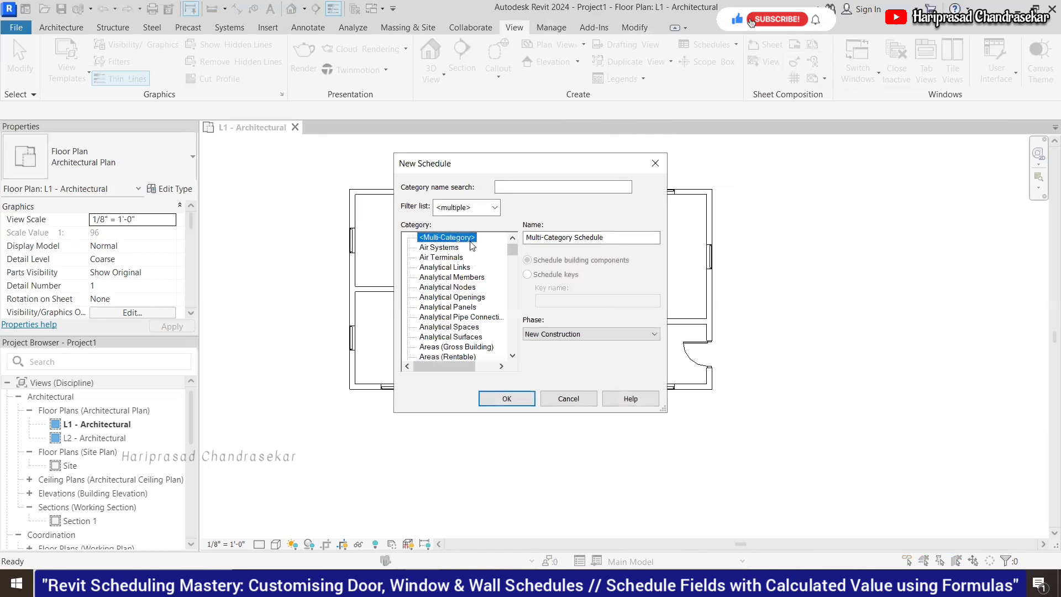
{"action": "left_click", "coordinate": [516, 185]}
{"action": "type", "text": "door"}
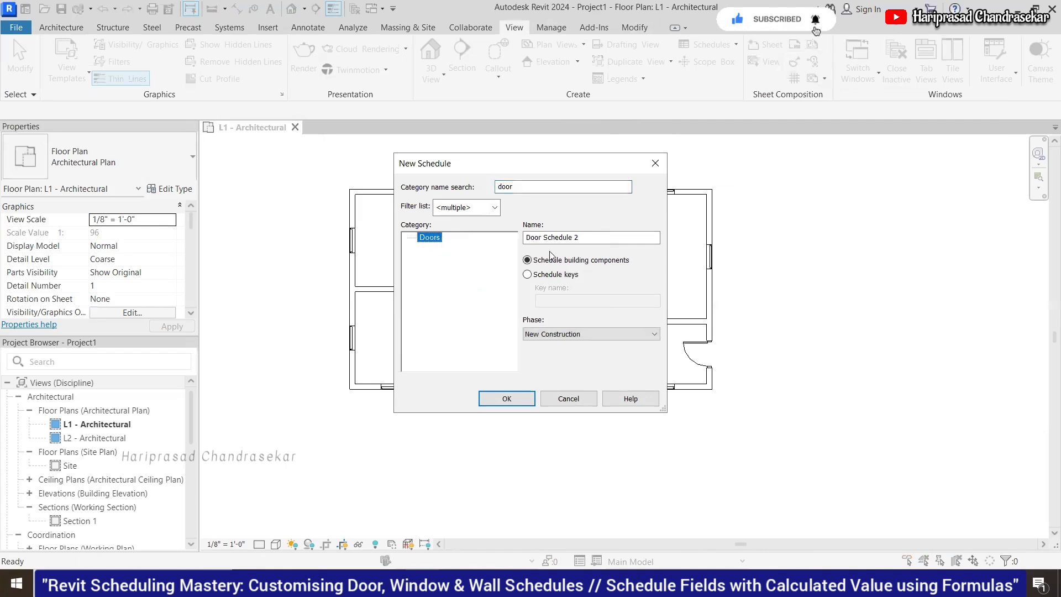
Step: Try to create the doors schedule under the name Door Schedule with the New Construction phase
{"action": "left_click", "coordinate": [594, 239]}
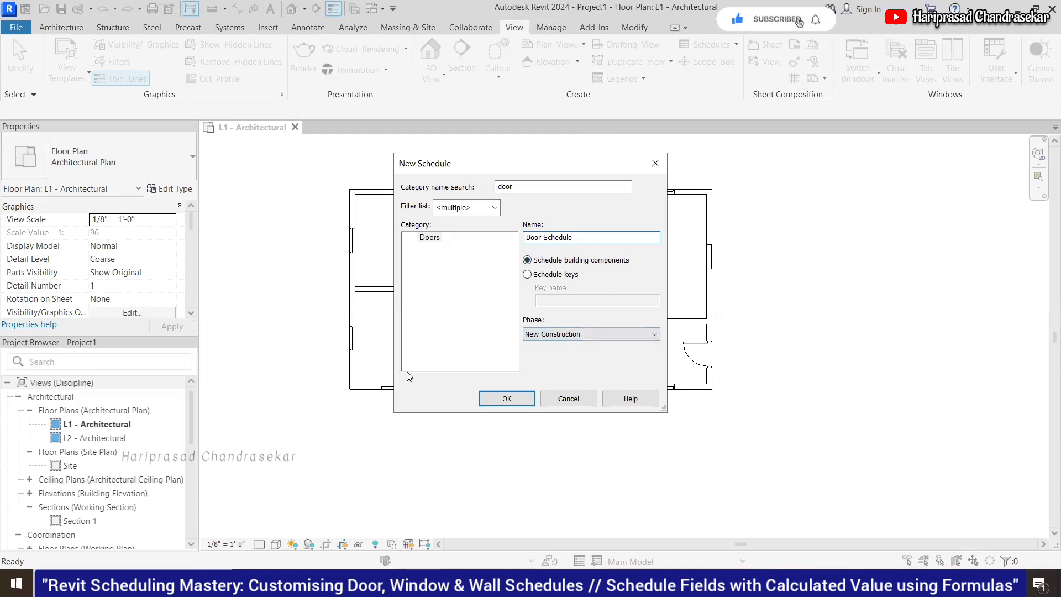
{"action": "left_click", "coordinate": [593, 335]}
{"action": "left_click", "coordinate": [593, 344]}
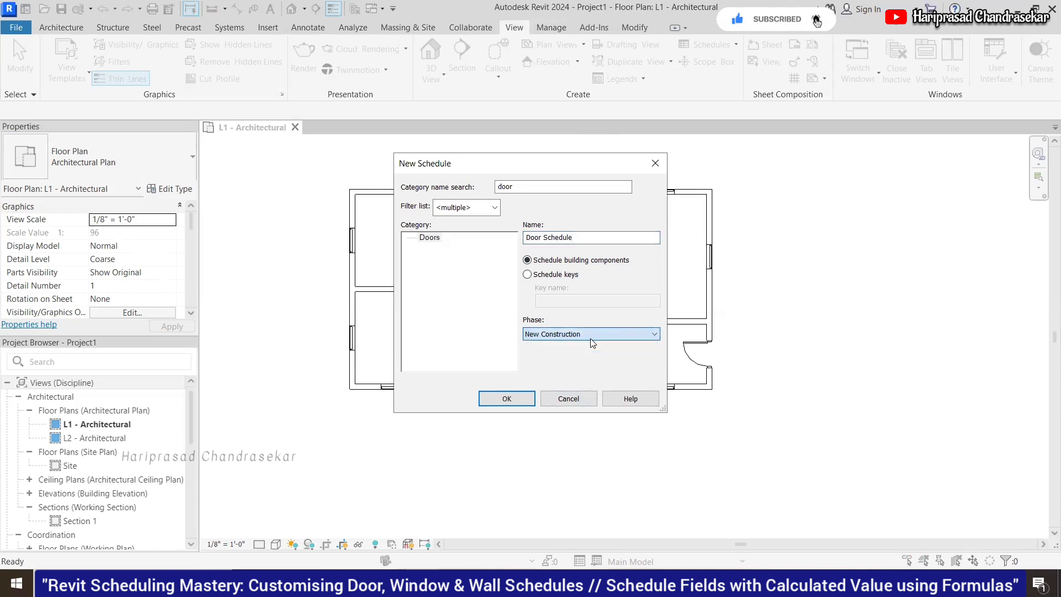
{"action": "left_click", "coordinate": [488, 399]}
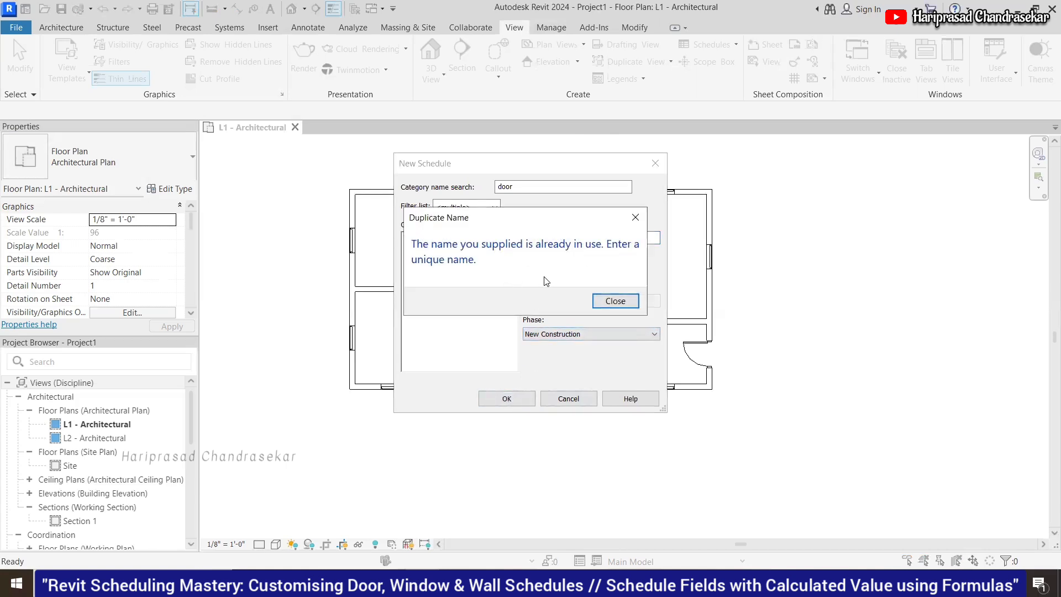
{"action": "left_click", "coordinate": [617, 301]}
Step: Turn off the Piping, Electrical, Mechanical, Structure and Architecture disciplines in the category filter
{"action": "left_click", "coordinate": [597, 239]}
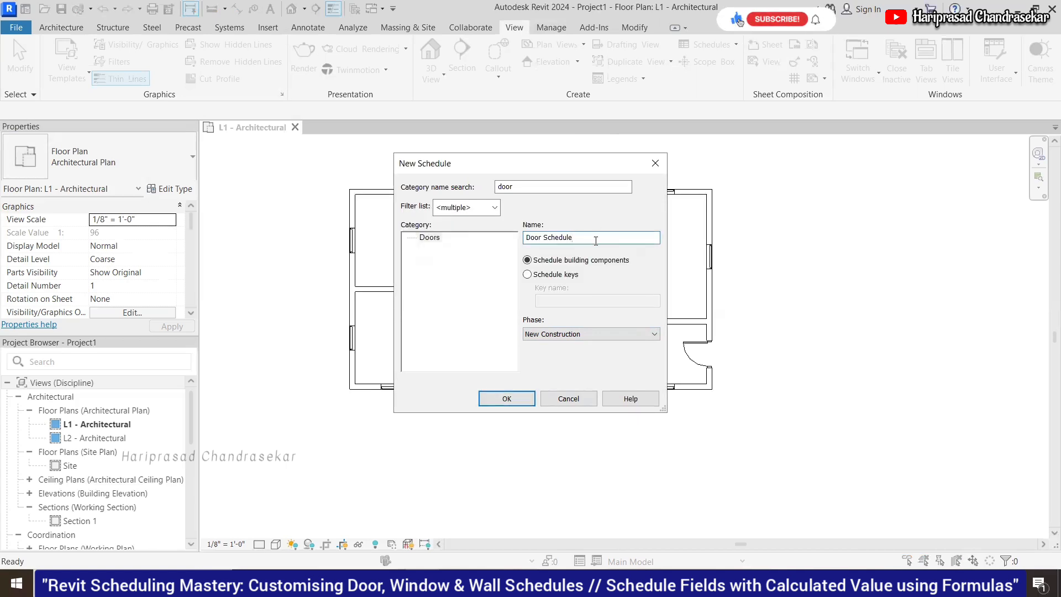
{"action": "left_click", "coordinate": [432, 239]}
{"action": "left_click", "coordinate": [494, 208]}
{"action": "left_click", "coordinate": [439, 267]}
{"action": "left_click", "coordinate": [439, 256]}
{"action": "left_click", "coordinate": [438, 245]}
{"action": "left_click", "coordinate": [439, 233]}
{"action": "left_click", "coordinate": [438, 222]}
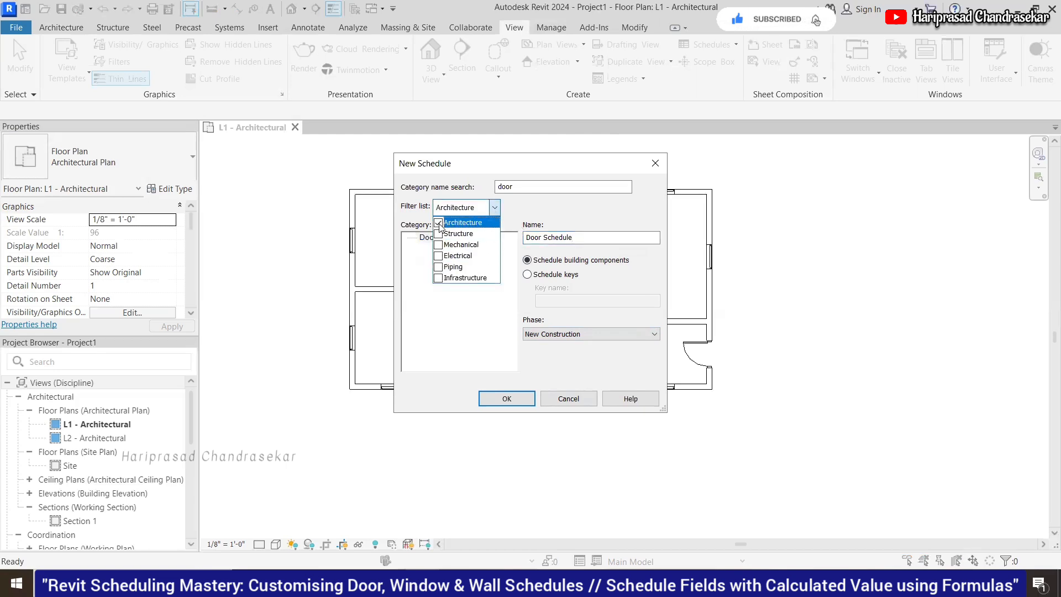
Step: Clear the category search and filter the category list to Architecture only
{"action": "left_click", "coordinate": [535, 188]}
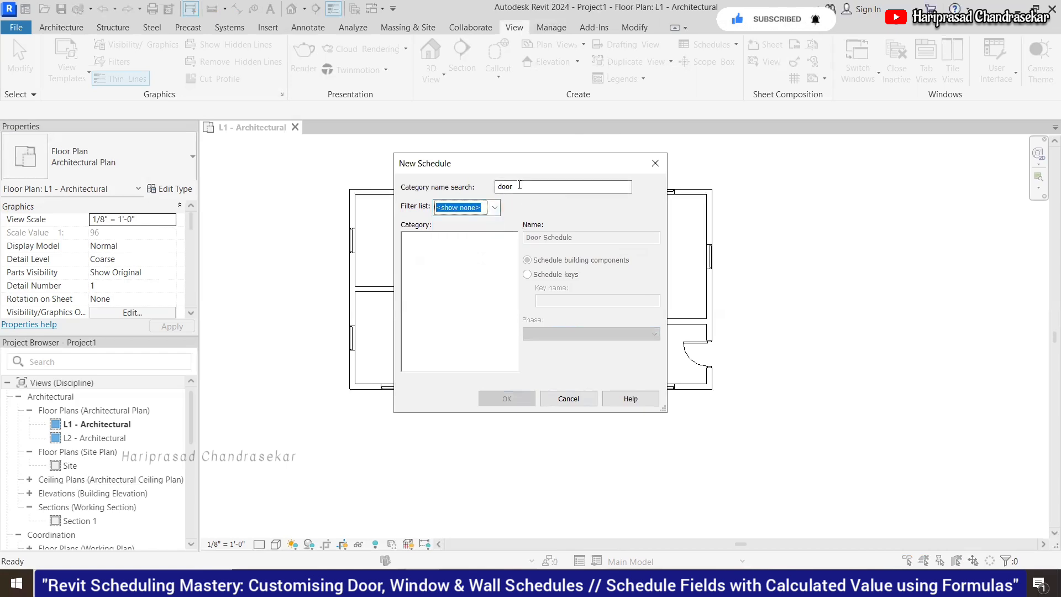
{"action": "left_click_drag", "start_coordinate": [519, 187], "coordinate": [473, 191]}
{"action": "key", "text": "BackSpace"}
{"action": "left_click", "coordinate": [496, 209]}
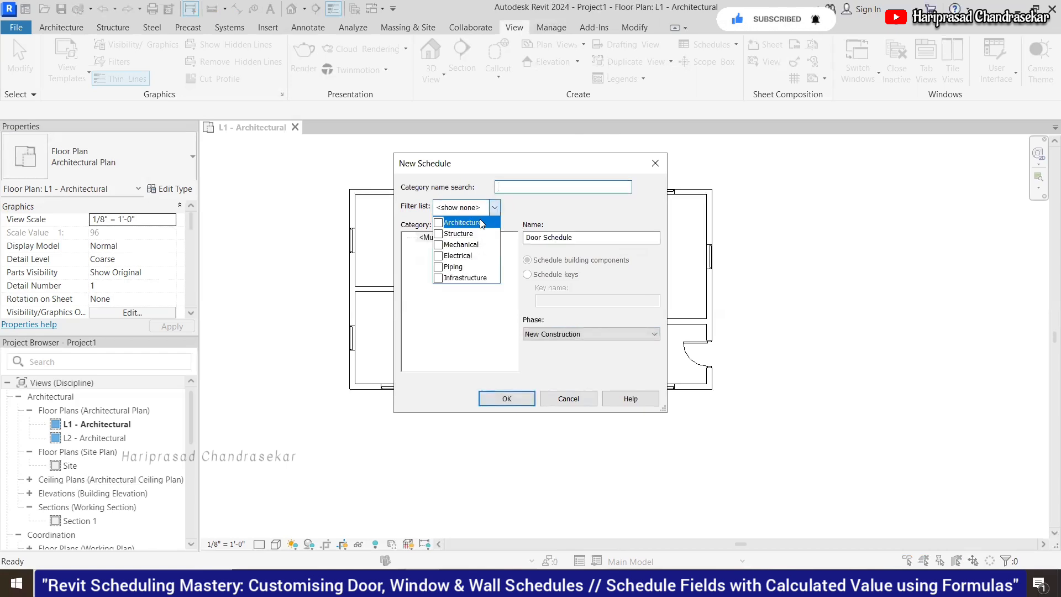
{"action": "left_click", "coordinate": [438, 223]}
{"action": "left_click", "coordinate": [419, 306]}
Step: Create a building component schedule for the Doors category under a unique name
{"action": "scroll", "coordinate": [447, 330], "scroll_direction": "down", "scroll_amount": 3}
{"action": "scroll", "coordinate": [448, 330], "scroll_direction": "down", "scroll_amount": 2}
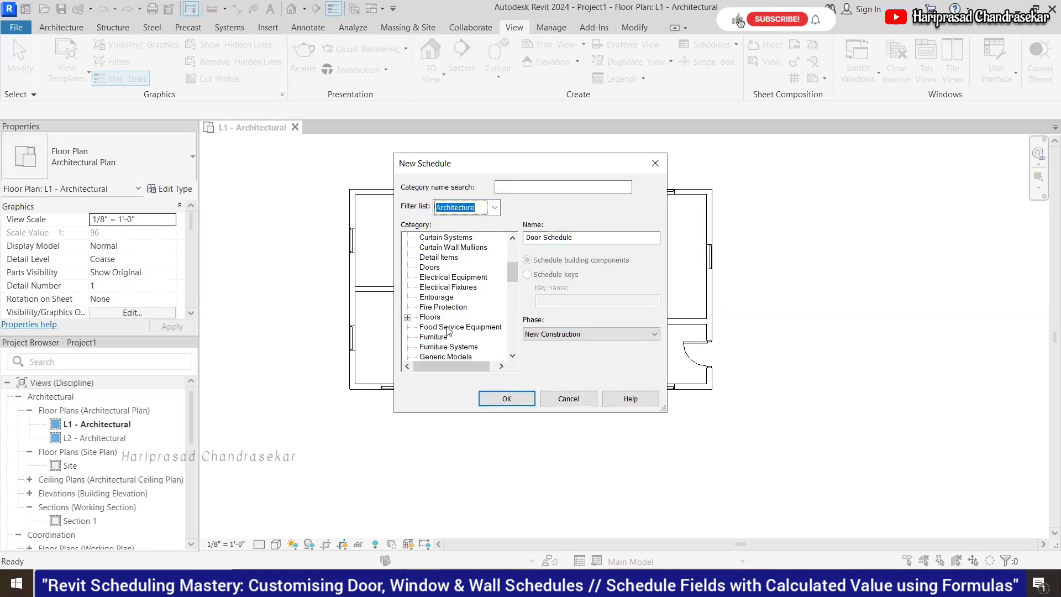
{"action": "scroll", "coordinate": [437, 276], "scroll_direction": "up", "scroll_amount": 1}
{"action": "left_click", "coordinate": [433, 258]}
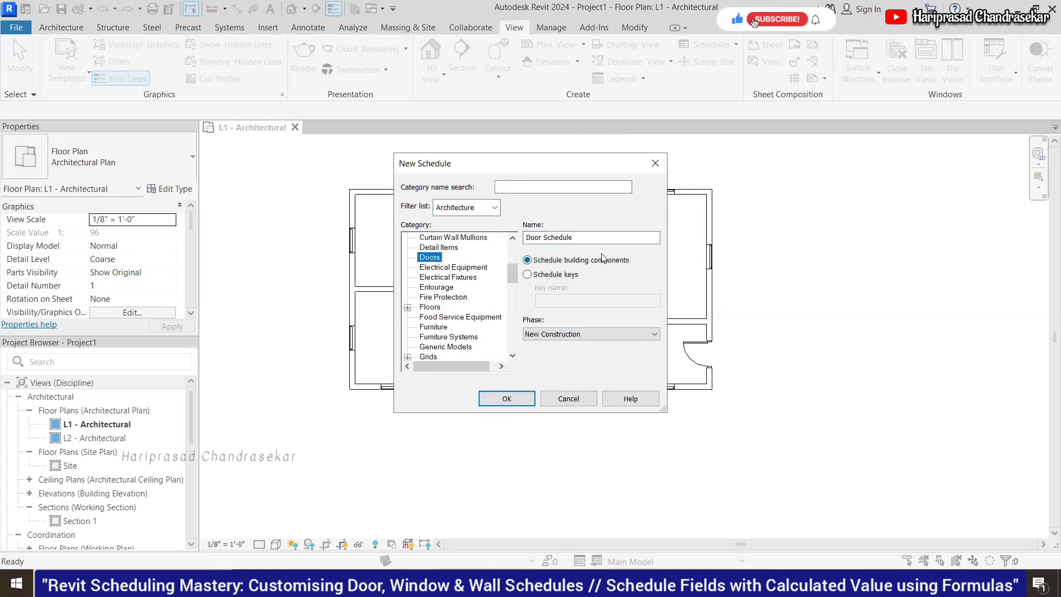
{"action": "left_click", "coordinate": [528, 398]}
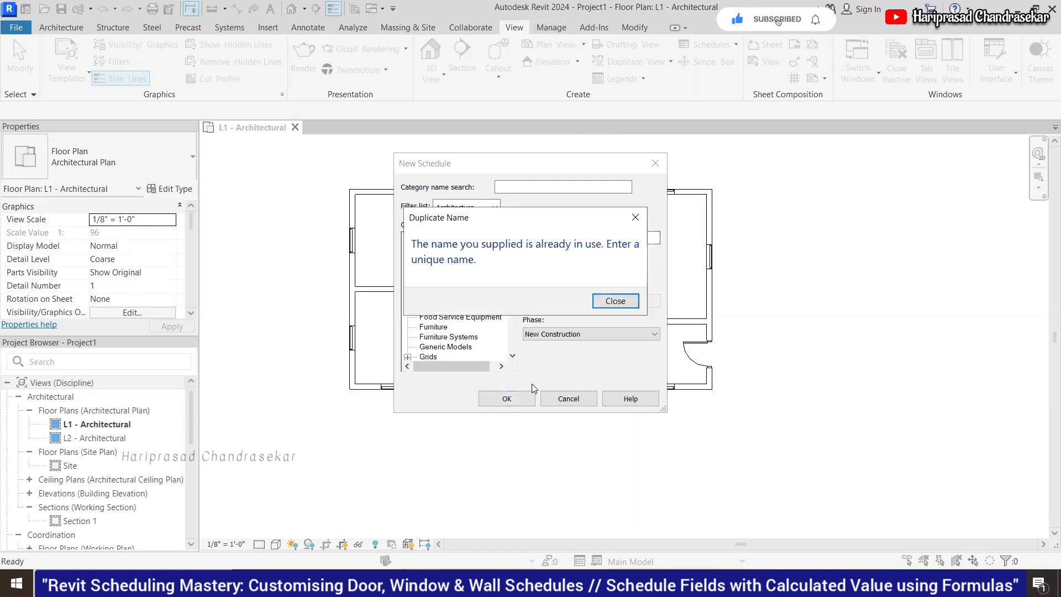
{"action": "left_click", "coordinate": [615, 300]}
{"action": "left_click", "coordinate": [597, 238]}
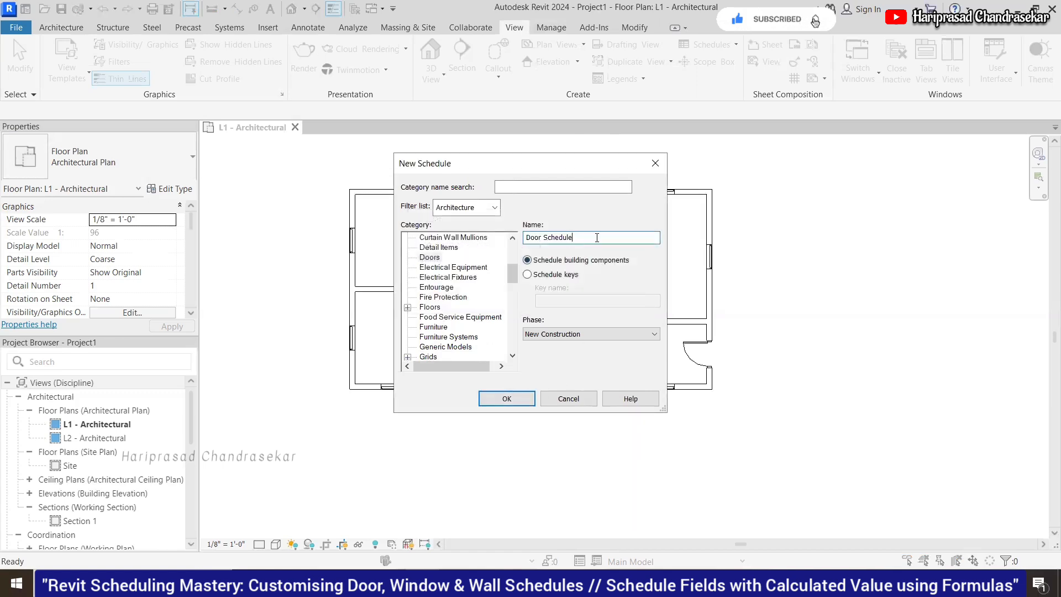
{"action": "left_click", "coordinate": [506, 398]}
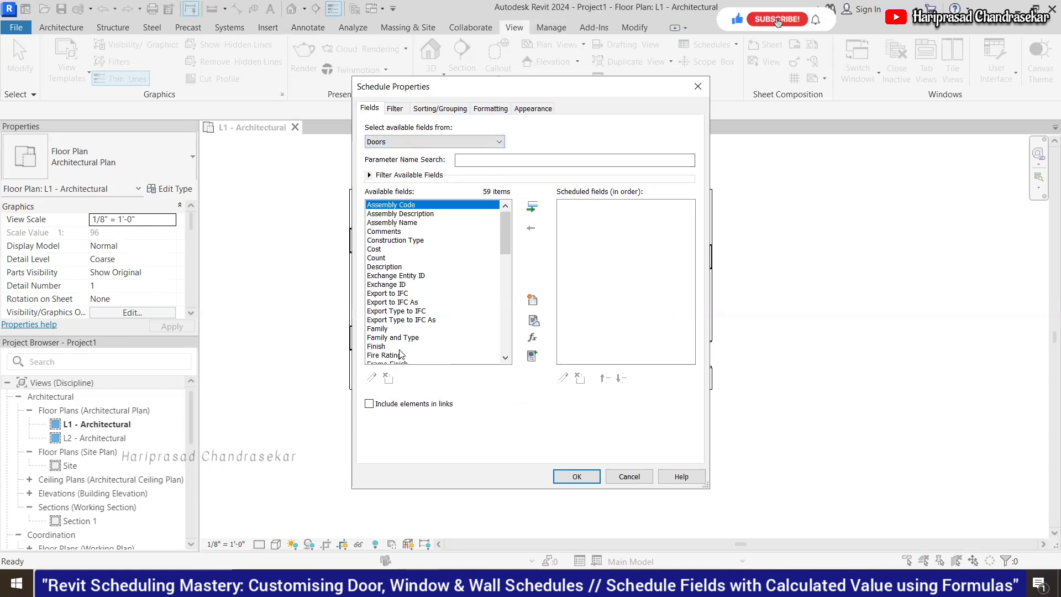
Step: Add the Count and Cost fields to the door schedule
{"action": "scroll", "coordinate": [419, 317], "scroll_direction": "down", "scroll_amount": 1}
{"action": "scroll", "coordinate": [420, 314], "scroll_direction": "down", "scroll_amount": 1}
{"action": "scroll", "coordinate": [422, 312], "scroll_direction": "up", "scroll_amount": 1}
{"action": "scroll", "coordinate": [415, 260], "scroll_direction": "up", "scroll_amount": 1}
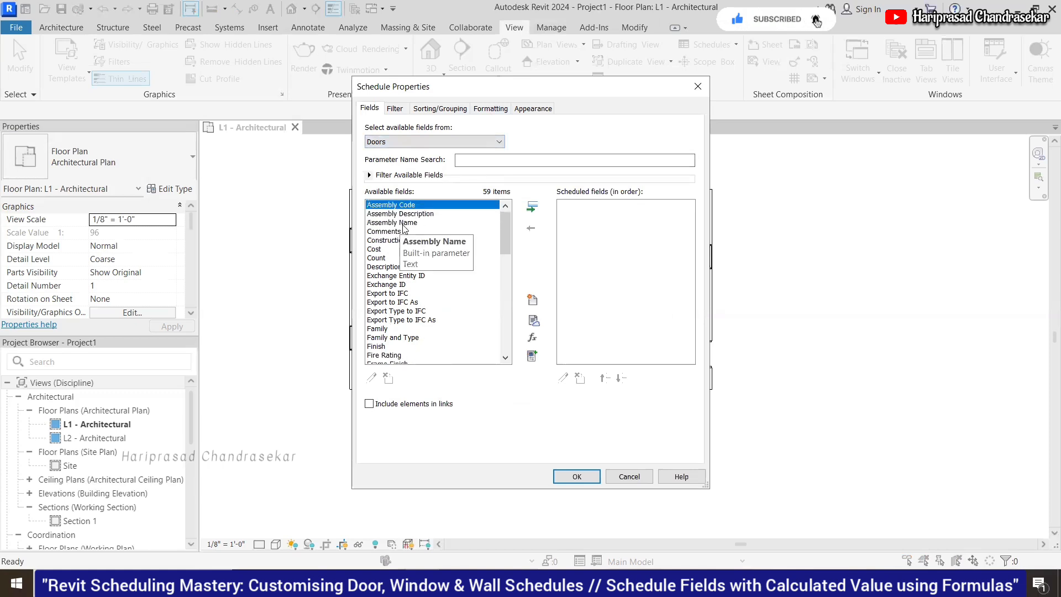
{"action": "left_click", "coordinate": [404, 223]}
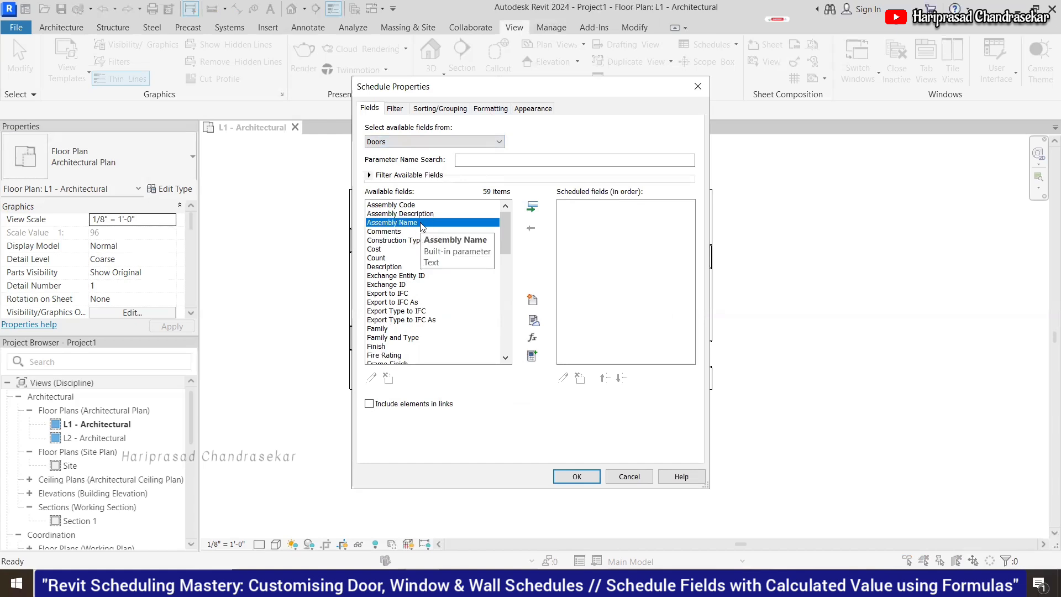
{"action": "double_click", "coordinate": [381, 258]}
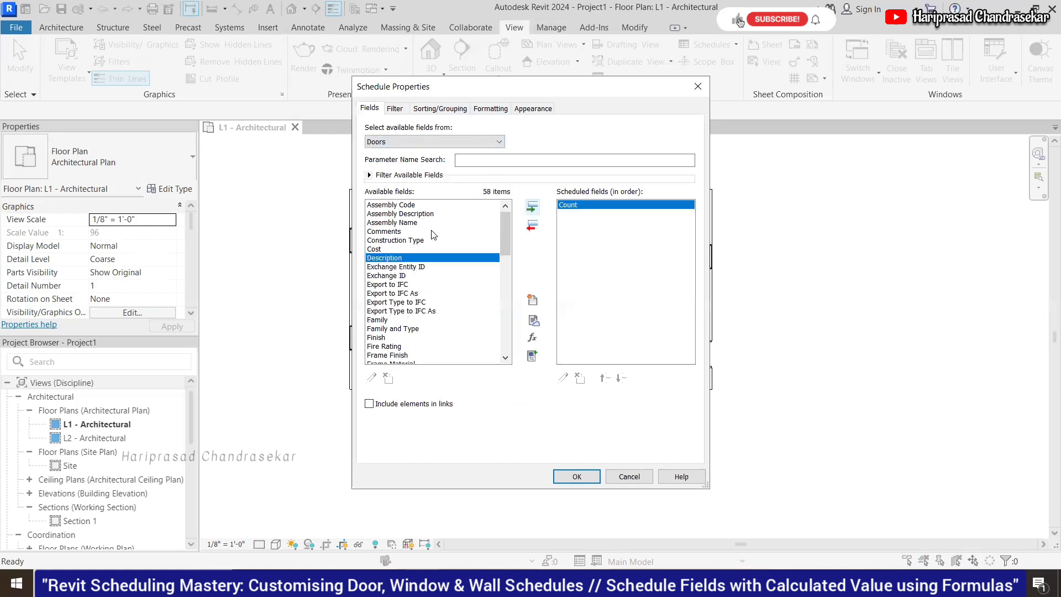
{"action": "left_click", "coordinate": [382, 249]}
{"action": "left_click", "coordinate": [532, 207]}
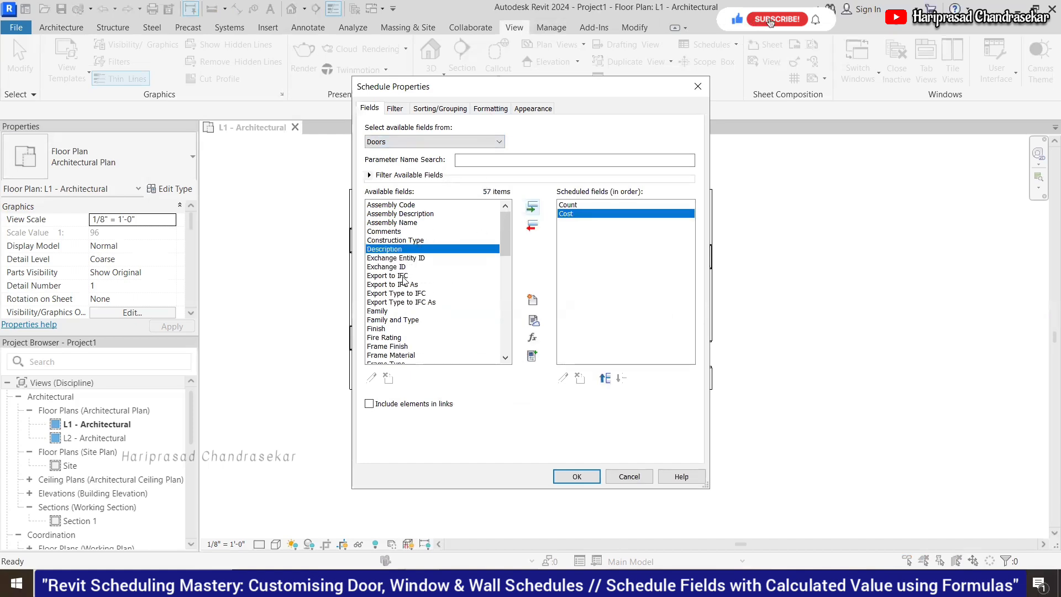
Step: Add the Family and Head Height fields to the door schedule
{"action": "left_click", "coordinate": [385, 312]}
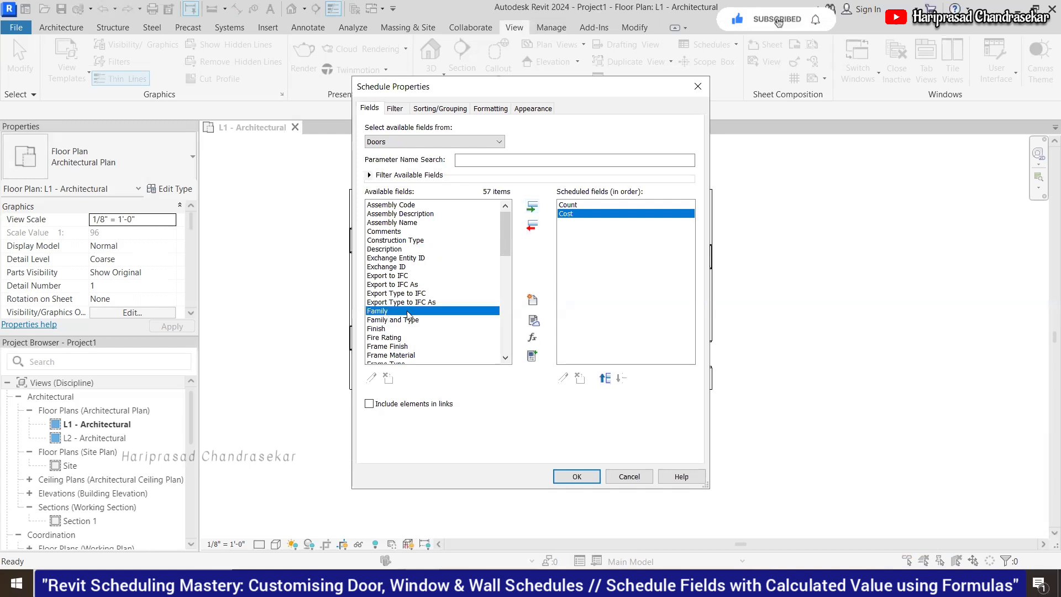
{"action": "left_click", "coordinate": [533, 207]}
{"action": "scroll", "coordinate": [425, 339], "scroll_direction": "down", "scroll_amount": 2}
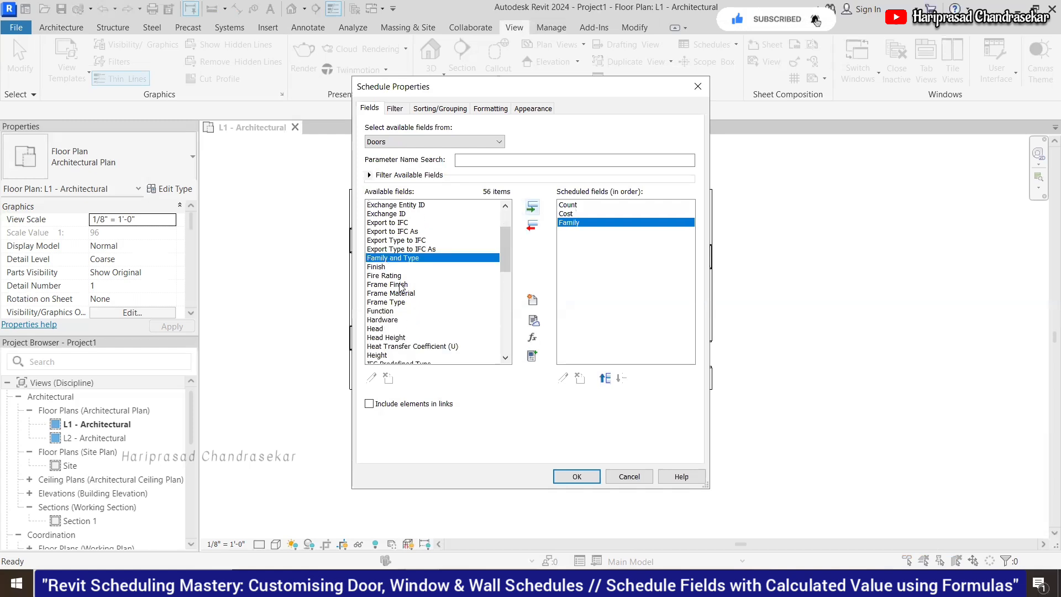
{"action": "left_click", "coordinate": [393, 338]}
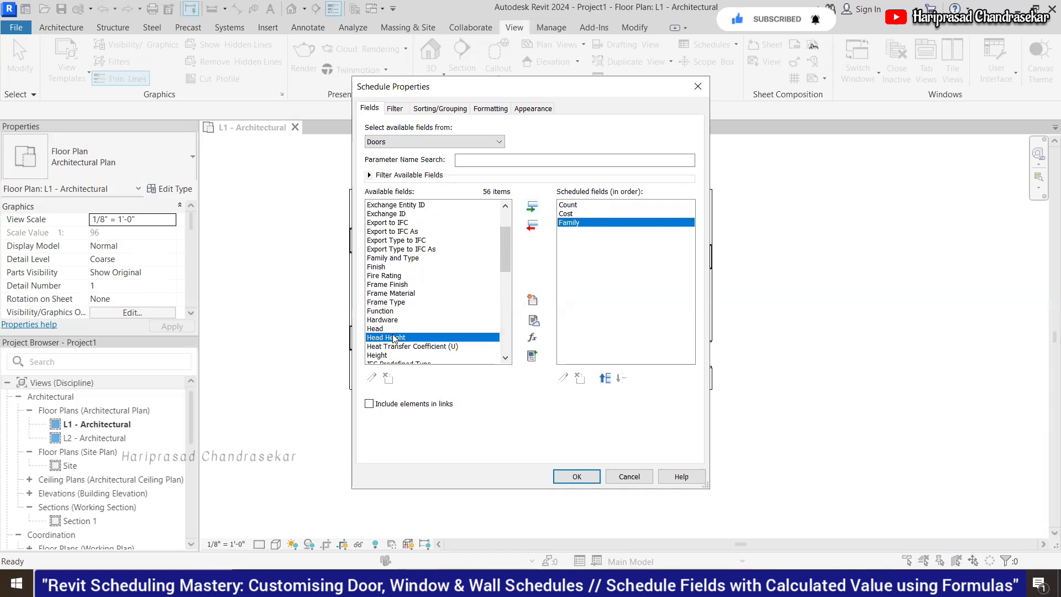
{"action": "left_click", "coordinate": [532, 207]}
Step: Add the Level and Width fields to the door schedule
{"action": "scroll", "coordinate": [443, 290], "scroll_direction": "down", "scroll_amount": 3}
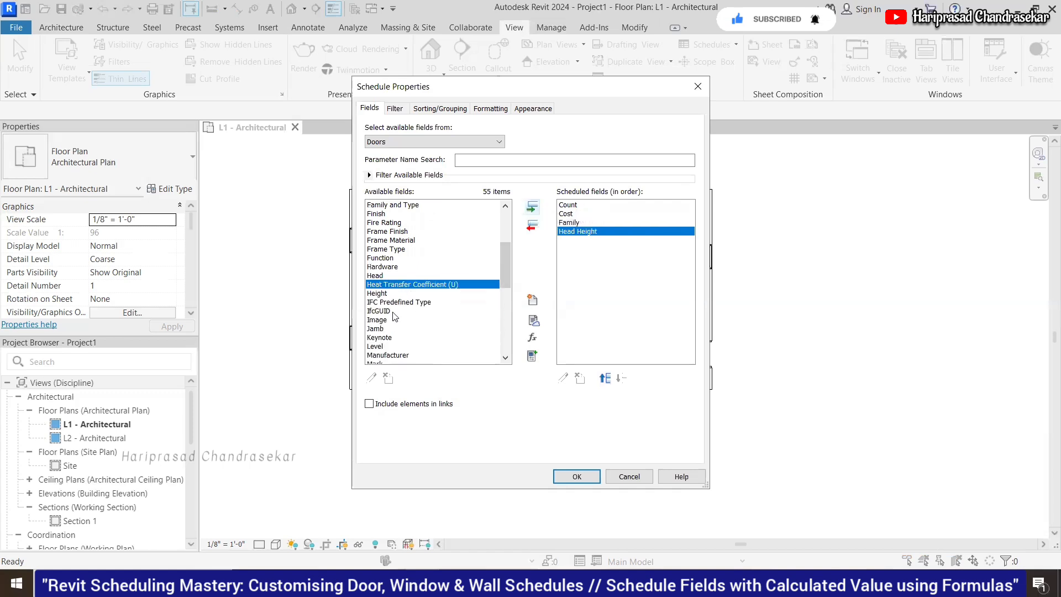
{"action": "left_click", "coordinate": [394, 319]}
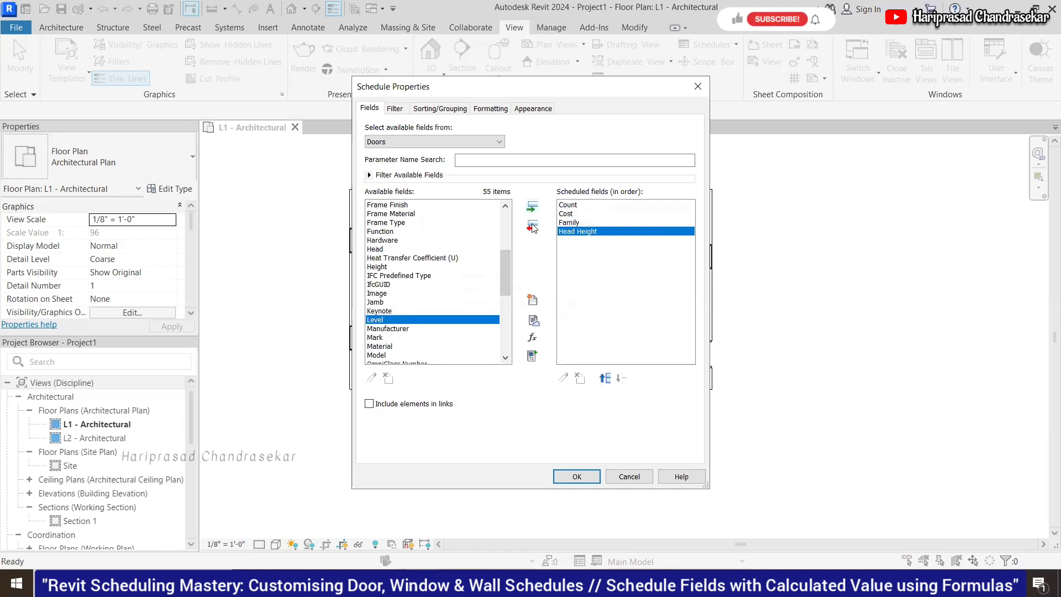
{"action": "left_click", "coordinate": [530, 208]}
{"action": "scroll", "coordinate": [396, 262], "scroll_direction": "down", "scroll_amount": 3}
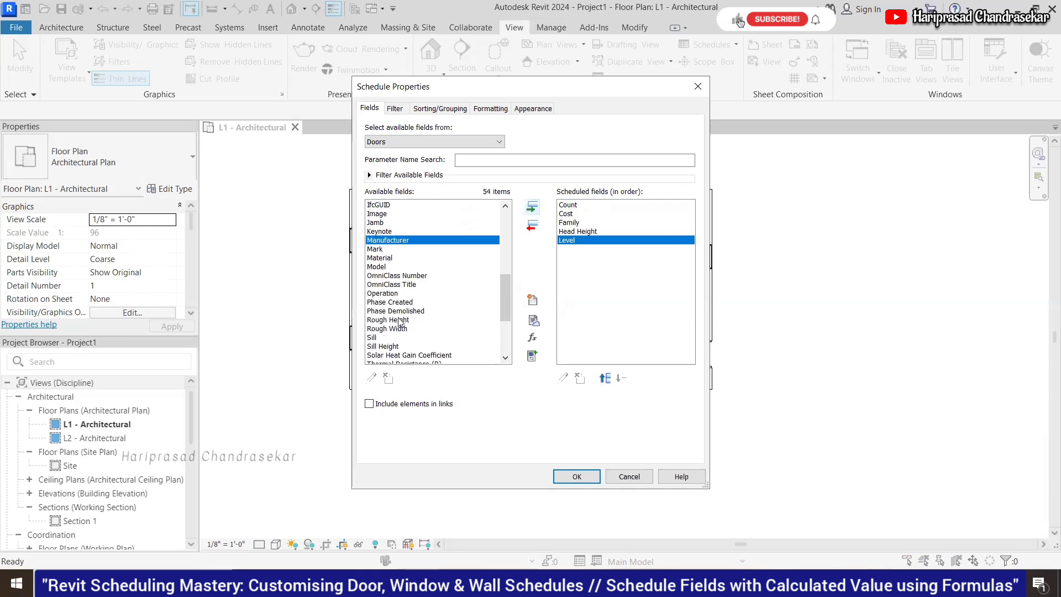
{"action": "scroll", "coordinate": [418, 341], "scroll_direction": "down", "scroll_amount": 1}
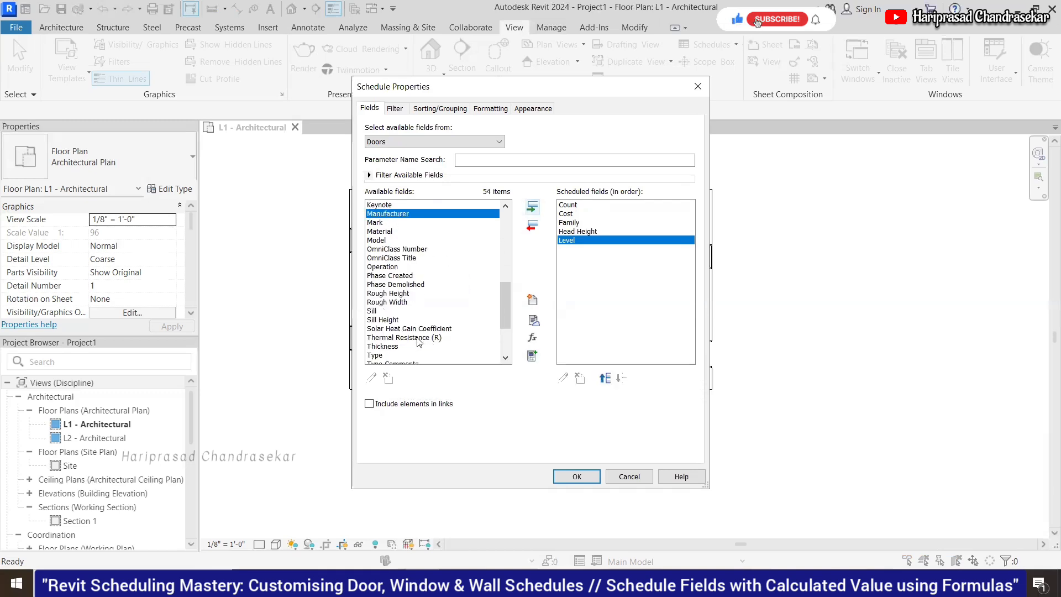
{"action": "scroll", "coordinate": [420, 298], "scroll_direction": "down", "scroll_amount": 1}
{"action": "left_click", "coordinate": [394, 320]}
{"action": "scroll", "coordinate": [412, 333], "scroll_direction": "down", "scroll_amount": 1}
{"action": "scroll", "coordinate": [412, 333], "scroll_direction": "down", "scroll_amount": 1}
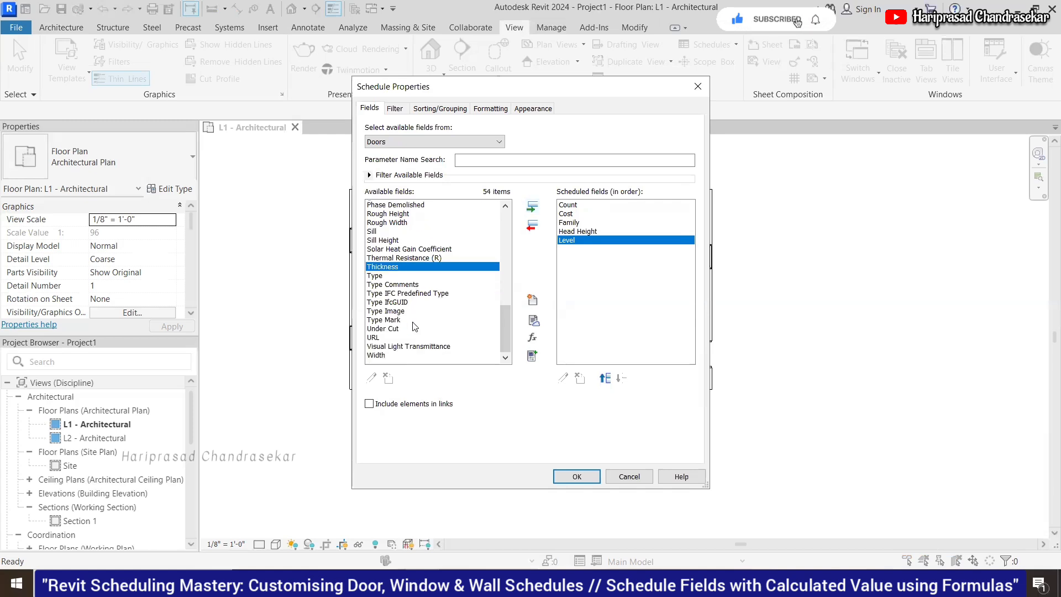
{"action": "left_click", "coordinate": [400, 355]}
{"action": "left_click", "coordinate": [532, 206]}
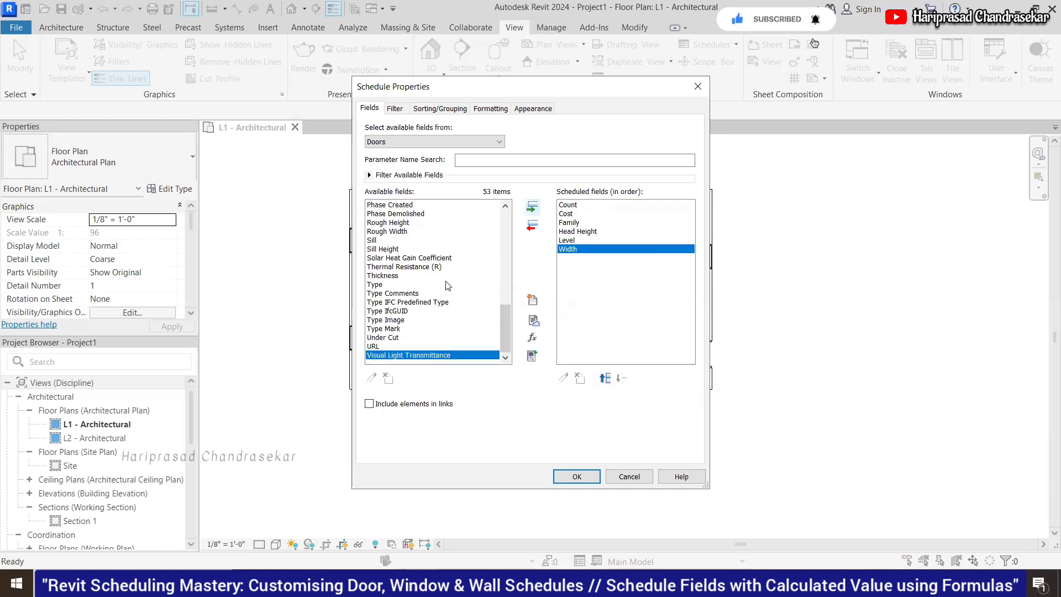
Step: Look for a length parameter among the available door fields, including a name search for "len", and clear the search
{"action": "left_click", "coordinate": [404, 232]}
{"action": "scroll", "coordinate": [403, 244], "scroll_direction": "up", "scroll_amount": 4}
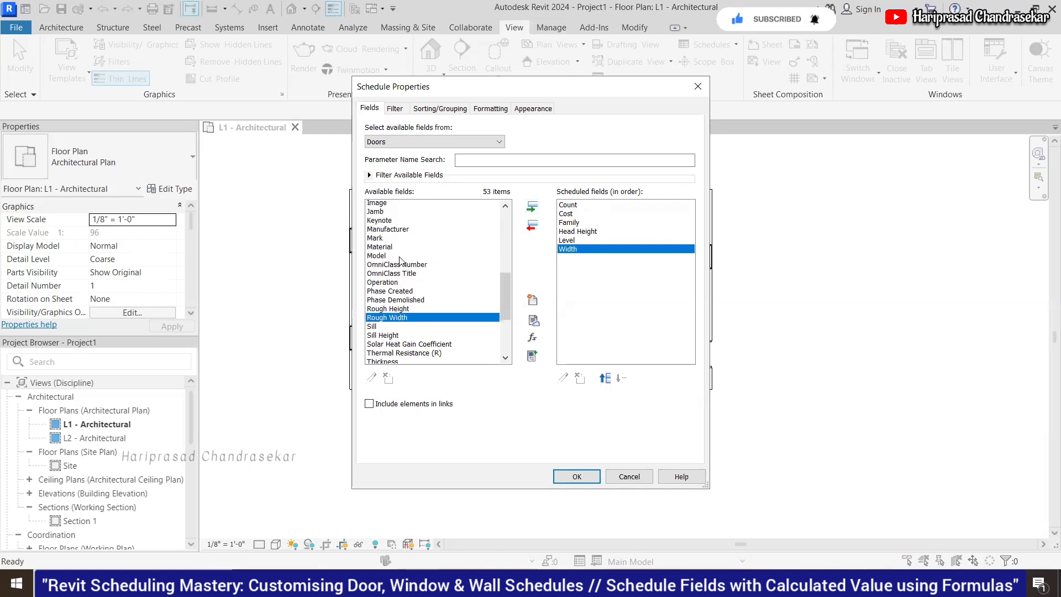
{"action": "scroll", "coordinate": [400, 260], "scroll_direction": "up", "scroll_amount": 2}
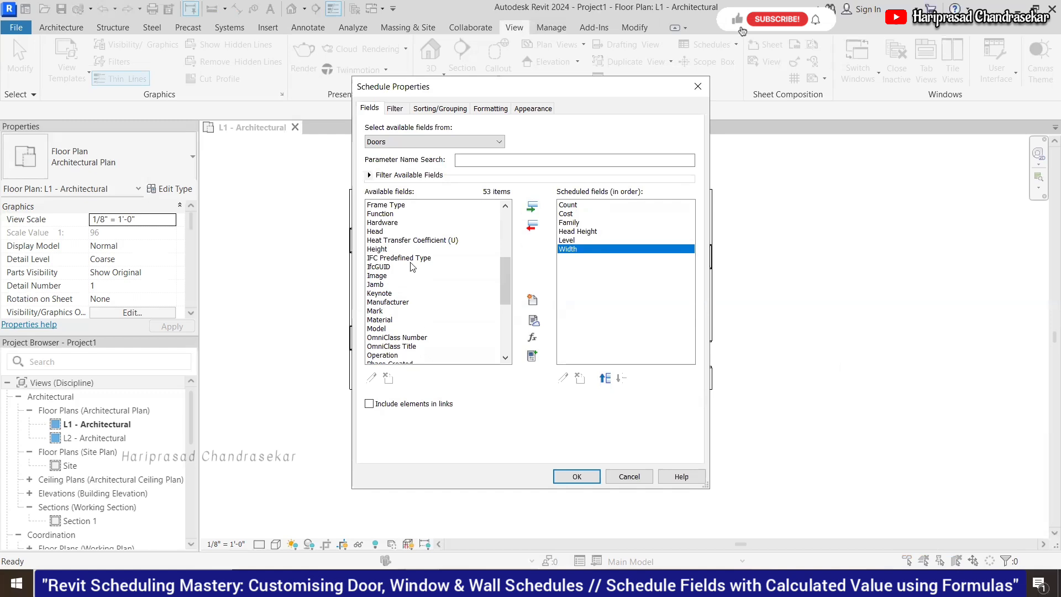
{"action": "scroll", "coordinate": [415, 267], "scroll_direction": "up", "scroll_amount": 3}
{"action": "scroll", "coordinate": [415, 266], "scroll_direction": "down", "scroll_amount": 3}
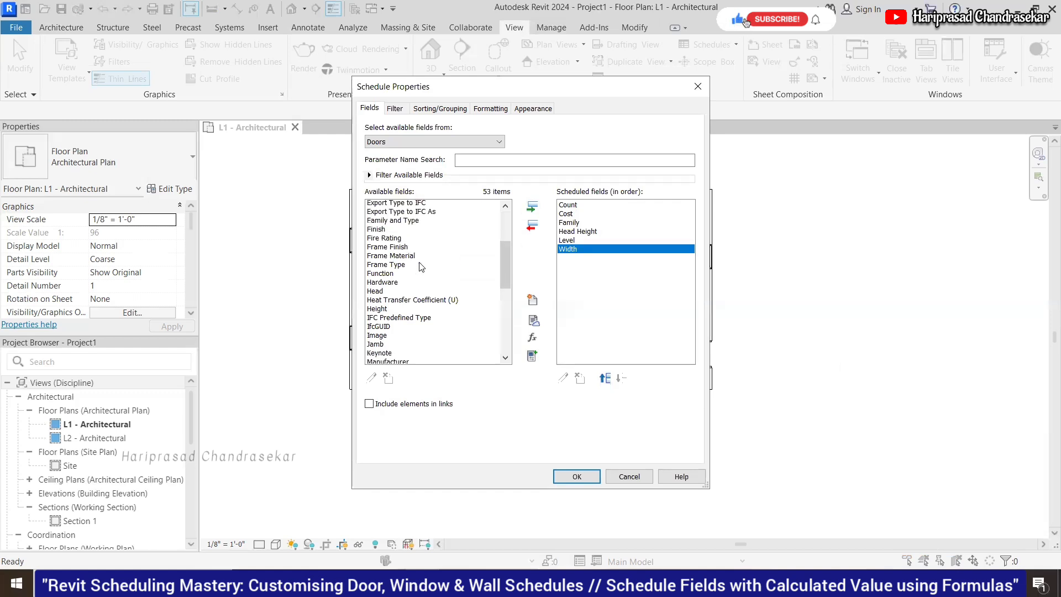
{"action": "left_click", "coordinate": [472, 161]}
{"action": "type", "text": "len"}
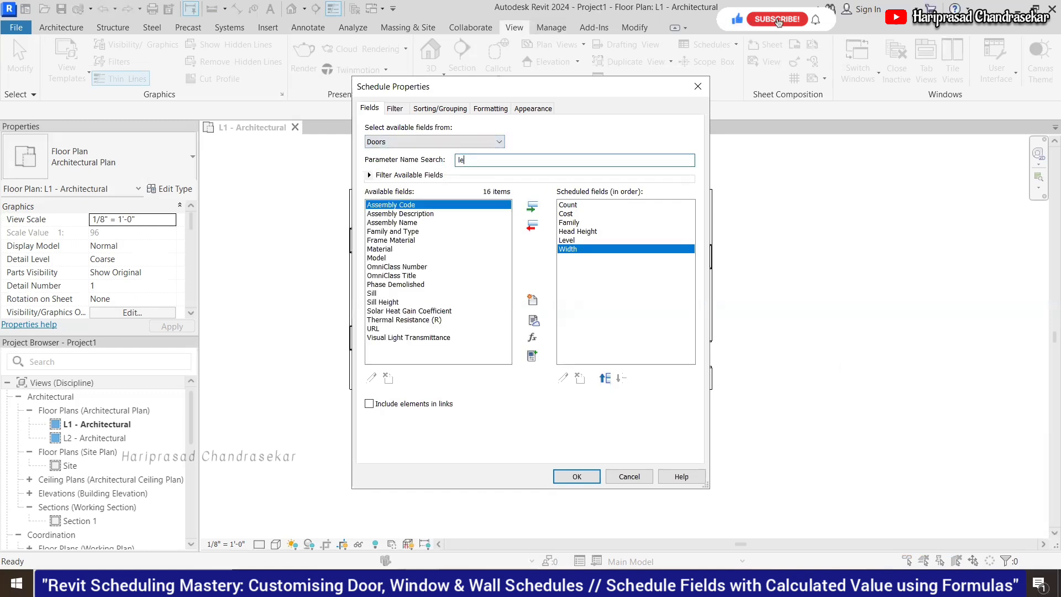
{"action": "key", "text": "BackSpace"}
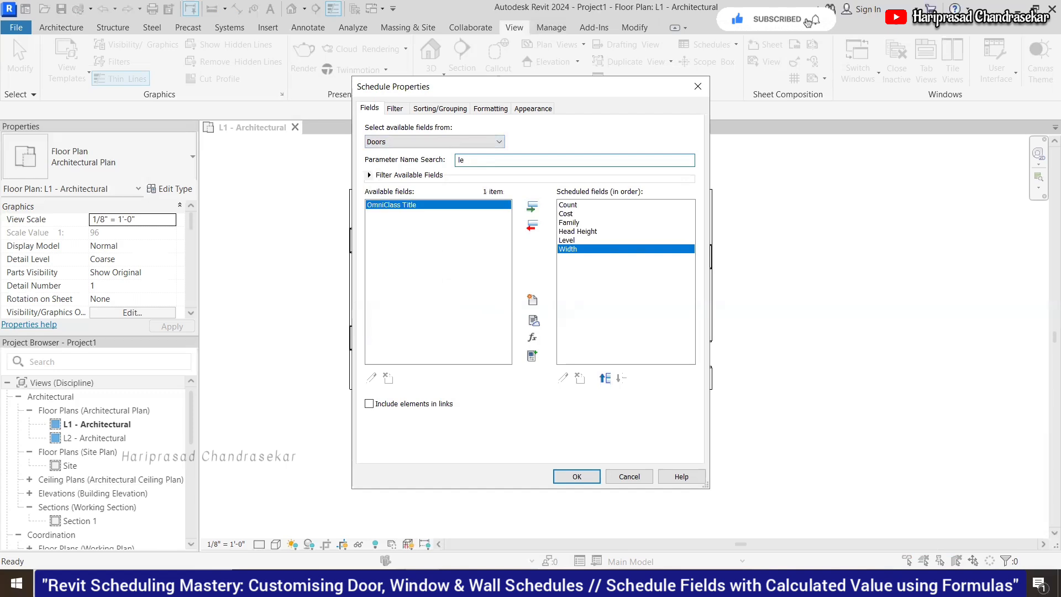
{"action": "key", "text": "BackSpace"}
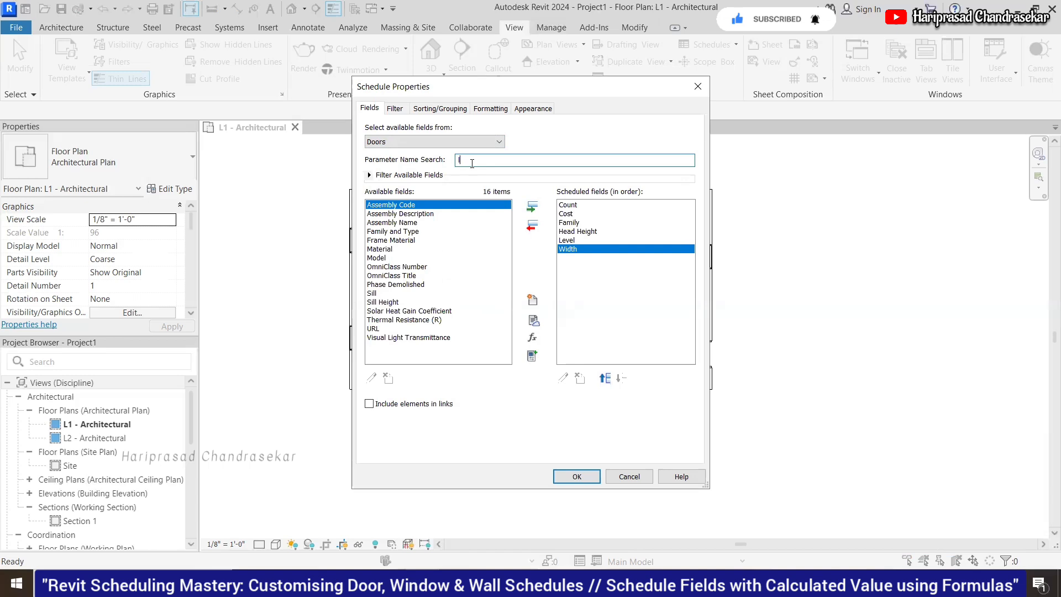
{"action": "key", "text": "BackSpace"}
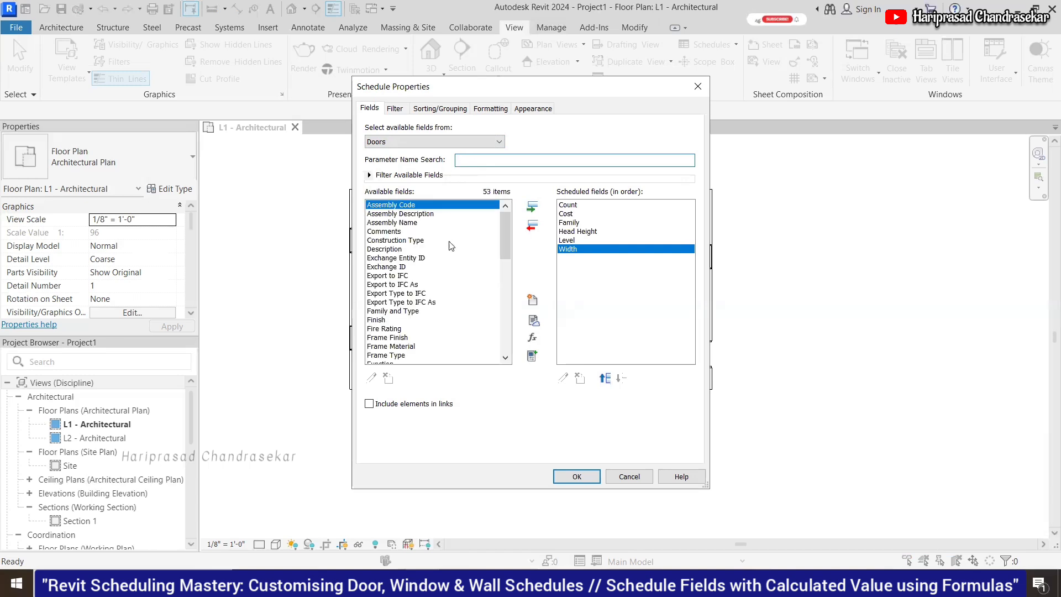
Step: Look for a size parameter among the available door fields, including a name search for "siz", and clear the search
{"action": "type", "text": "si"}
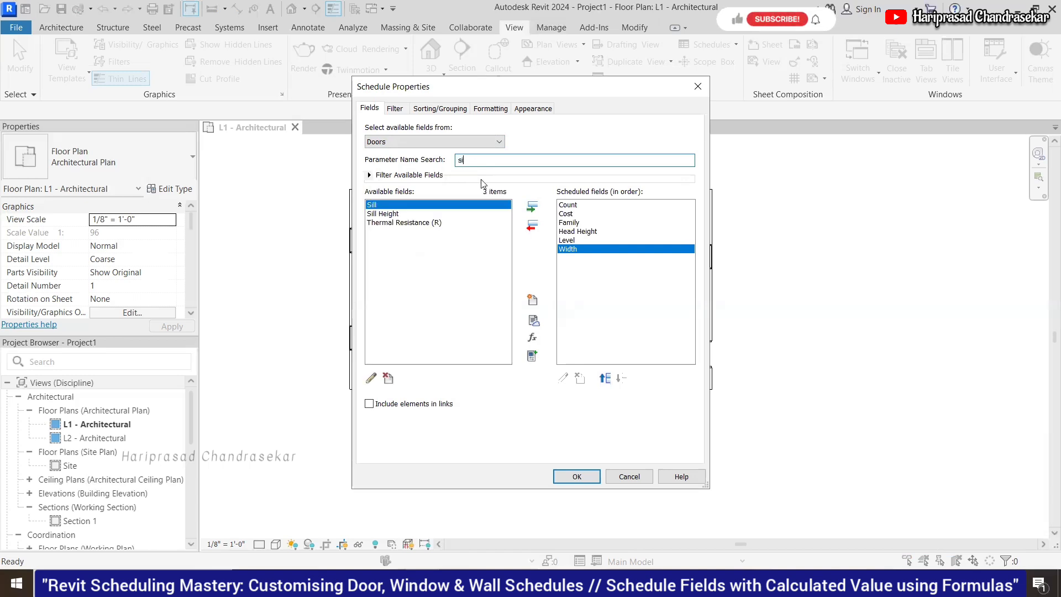
{"action": "type", "text": "z"}
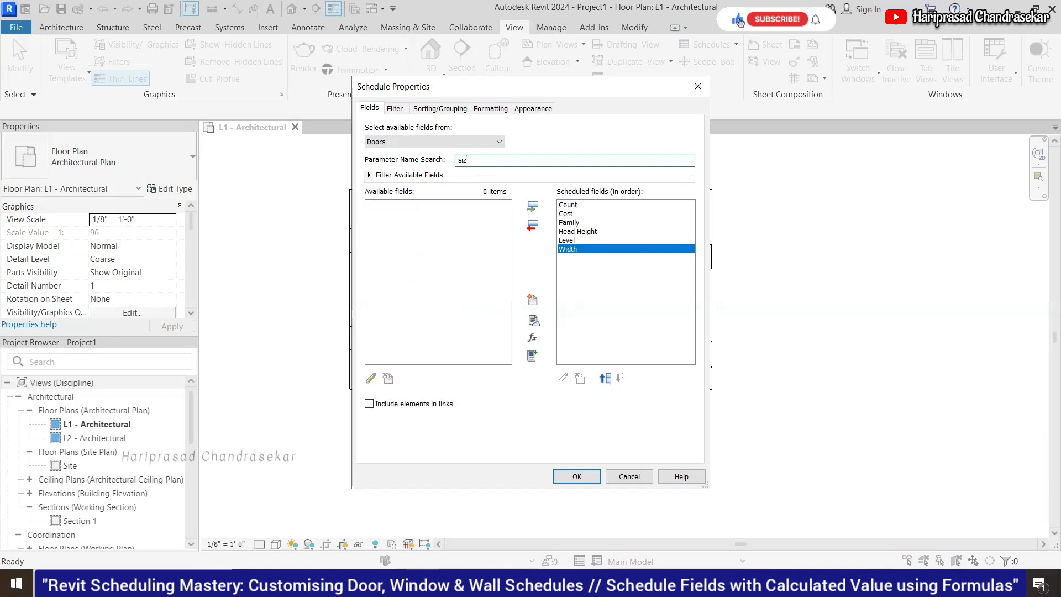
{"action": "key", "text": "BackSpace"}
{"action": "key", "text": "BackSpace"}
{"action": "key", "text": "BackSpace"}
{"action": "left_click", "coordinate": [399, 232]}
{"action": "scroll", "coordinate": [400, 232], "scroll_direction": "down", "scroll_amount": 1}
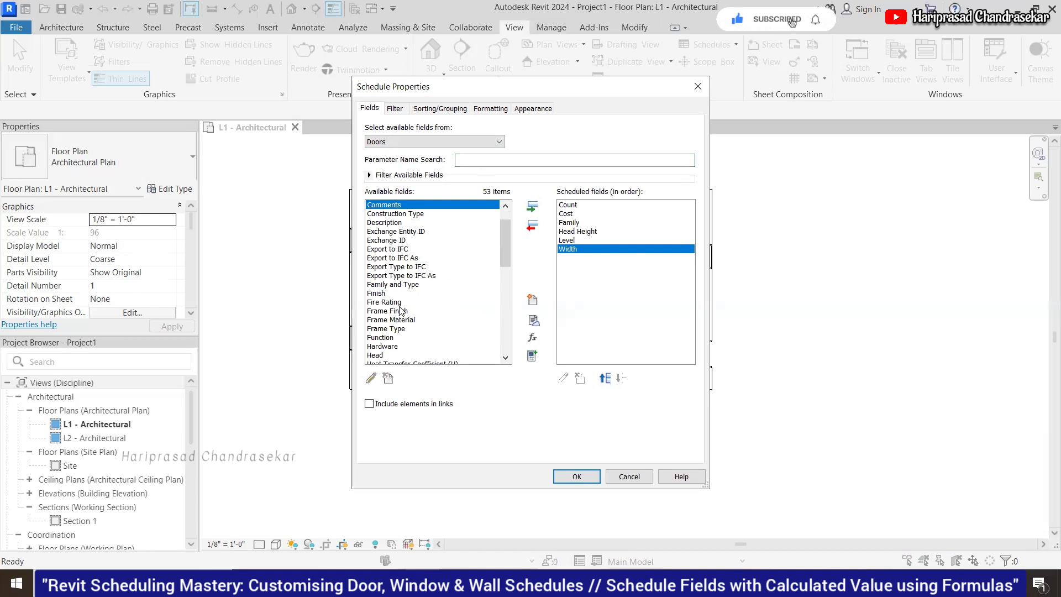
{"action": "scroll", "coordinate": [400, 311], "scroll_direction": "down", "scroll_amount": 3}
{"action": "scroll", "coordinate": [402, 331], "scroll_direction": "down", "scroll_amount": 4}
{"action": "scroll", "coordinate": [409, 323], "scroll_direction": "down", "scroll_amount": 1}
{"action": "scroll", "coordinate": [413, 318], "scroll_direction": "down", "scroll_amount": 3}
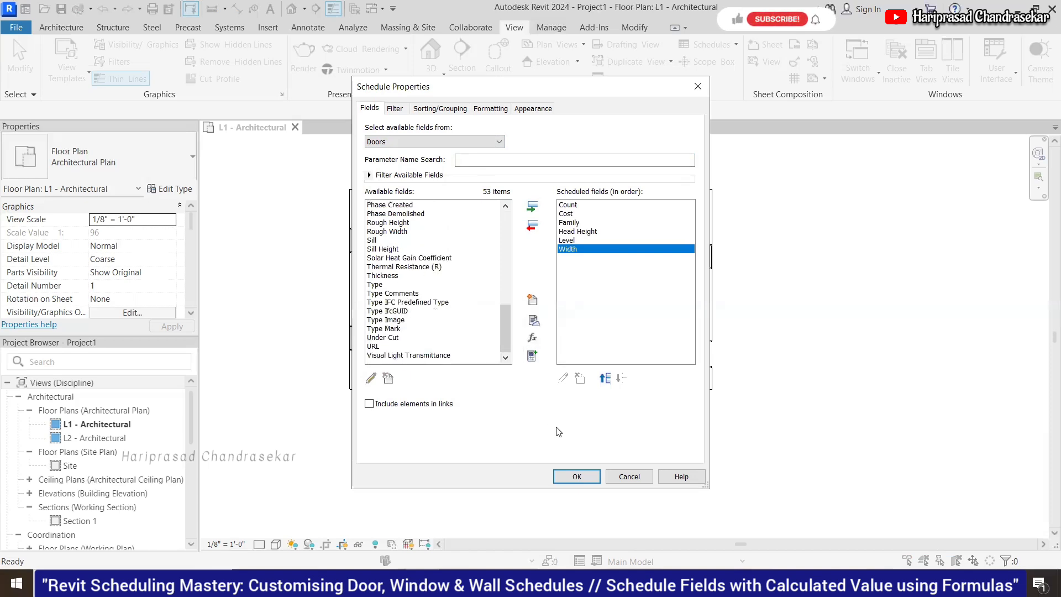
Step: Check the filter options without setting a filter, and create the door schedule with the selected fields
{"action": "left_click", "coordinate": [398, 113]}
{"action": "left_click", "coordinate": [397, 109]}
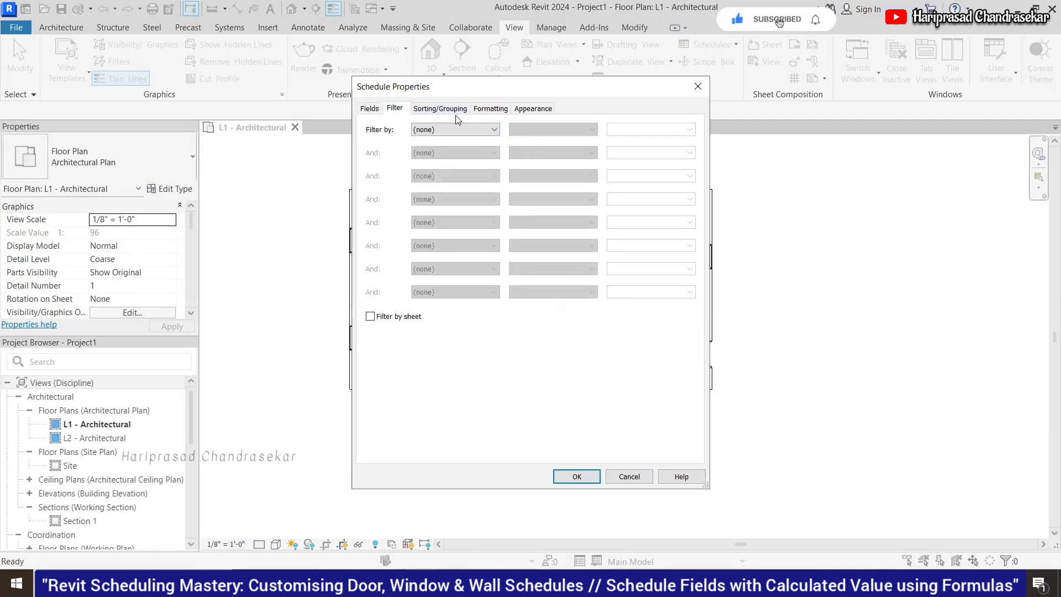
{"action": "left_click", "coordinate": [575, 477]}
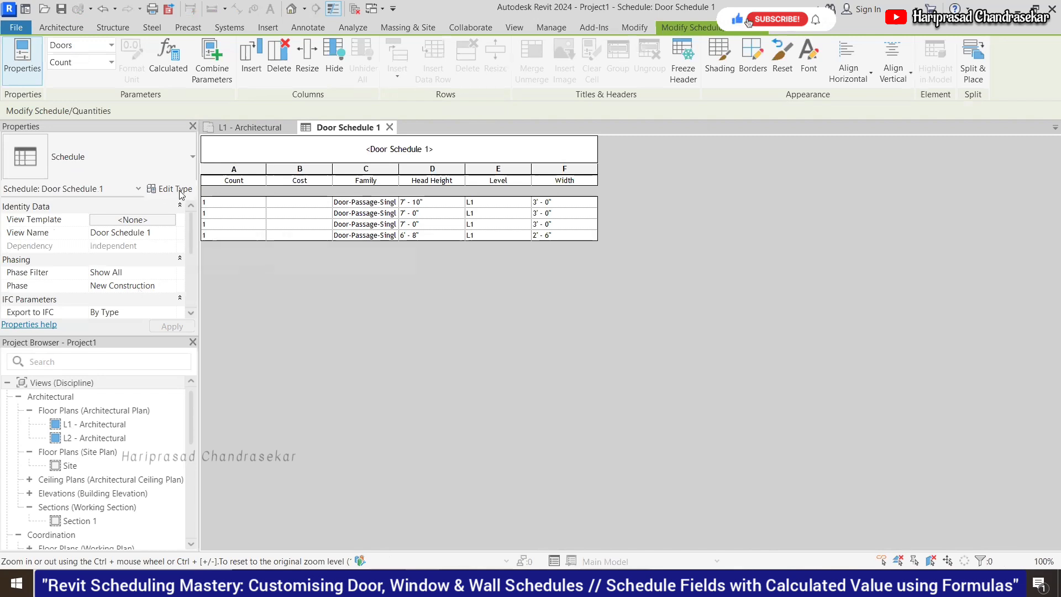
{"action": "left_click", "coordinate": [171, 237]}
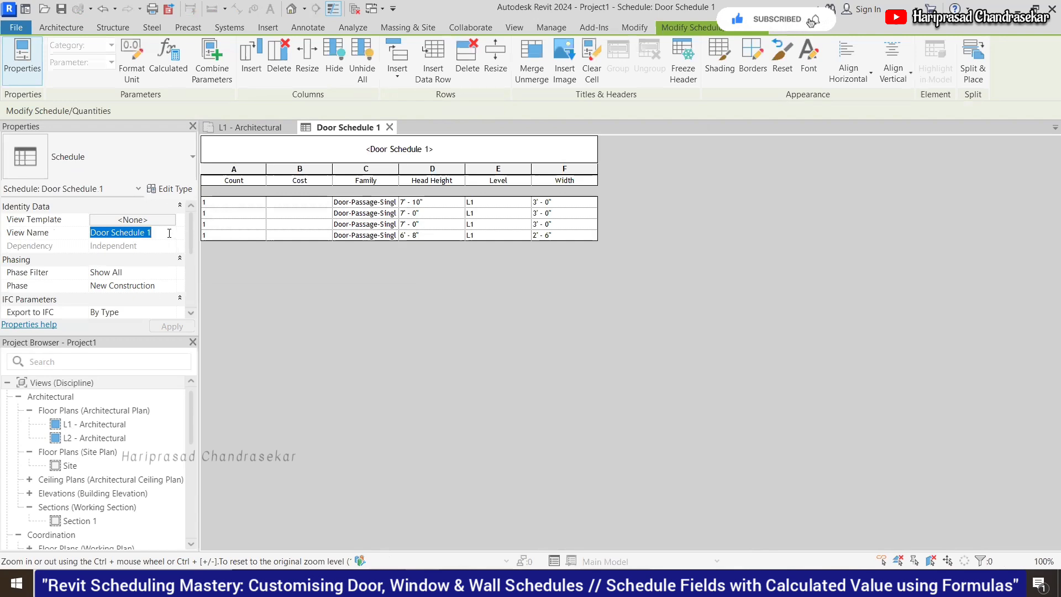
{"action": "left_click", "coordinate": [168, 232]}
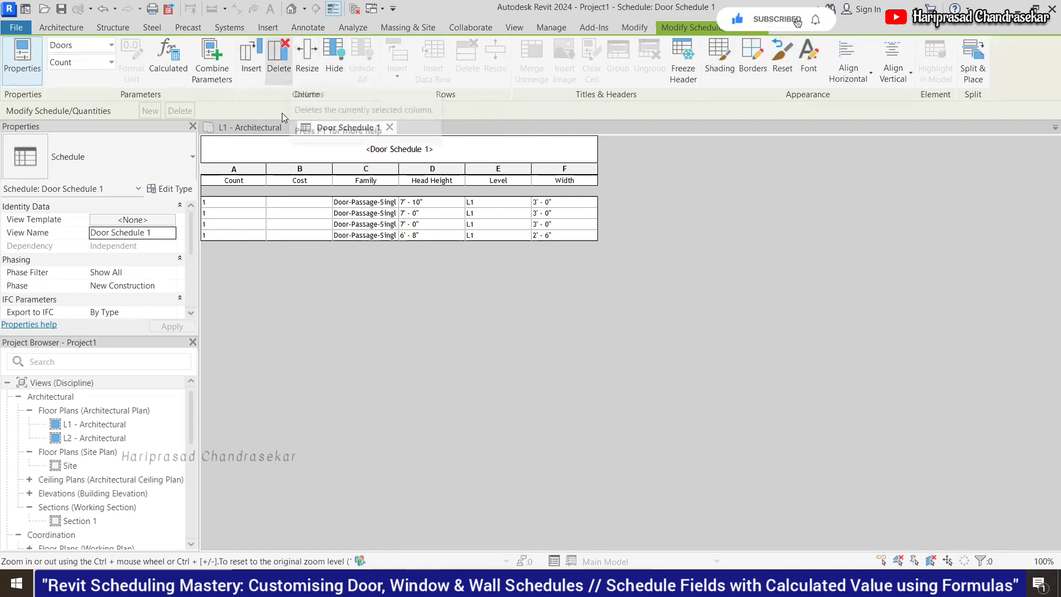
{"action": "left_click", "coordinate": [257, 74]}
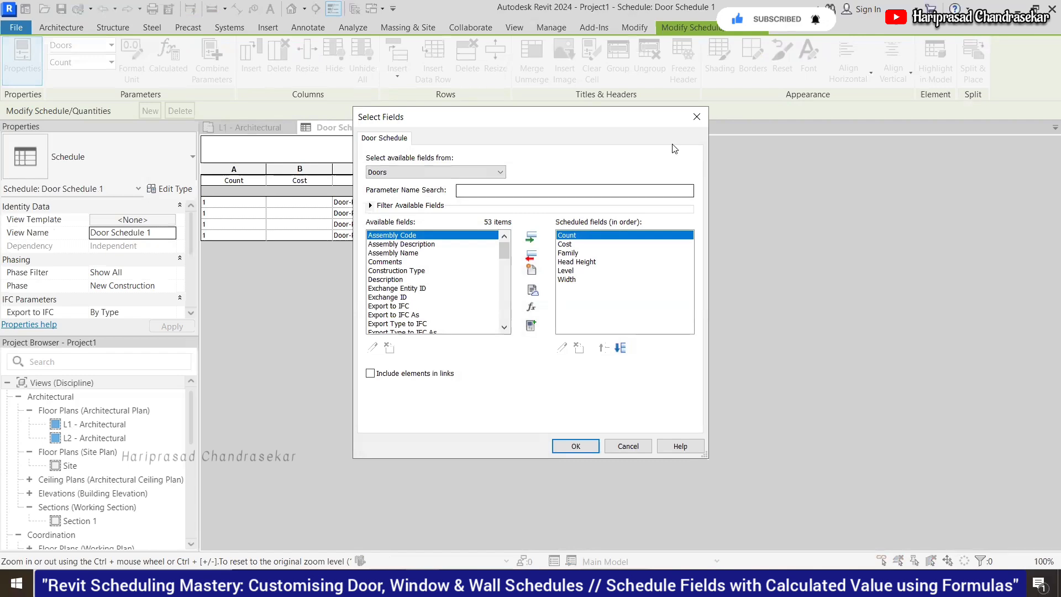
{"action": "left_click", "coordinate": [697, 118]}
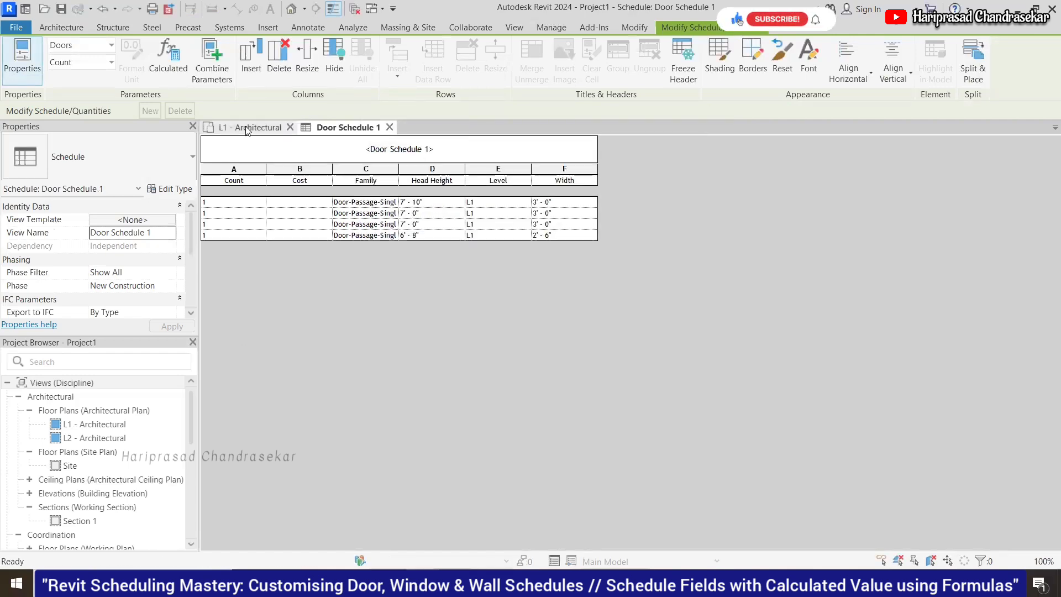
Step: Examine the type properties of the upper-left room's door in the L1 floor plan, and close them without changes
{"action": "left_click", "coordinate": [247, 131]}
{"action": "left_click", "coordinate": [479, 271]}
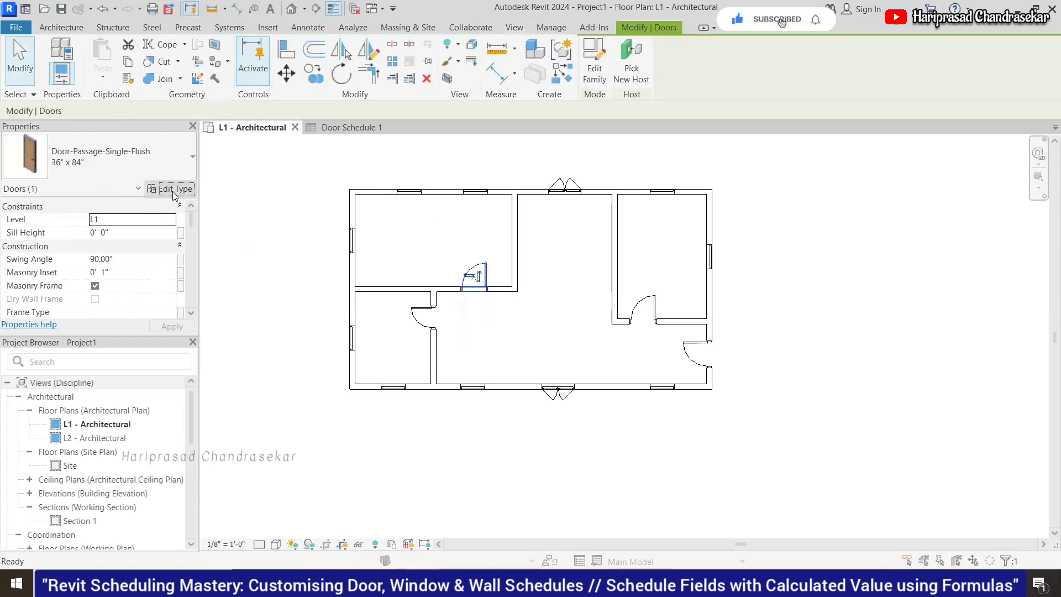
{"action": "left_click", "coordinate": [171, 189]}
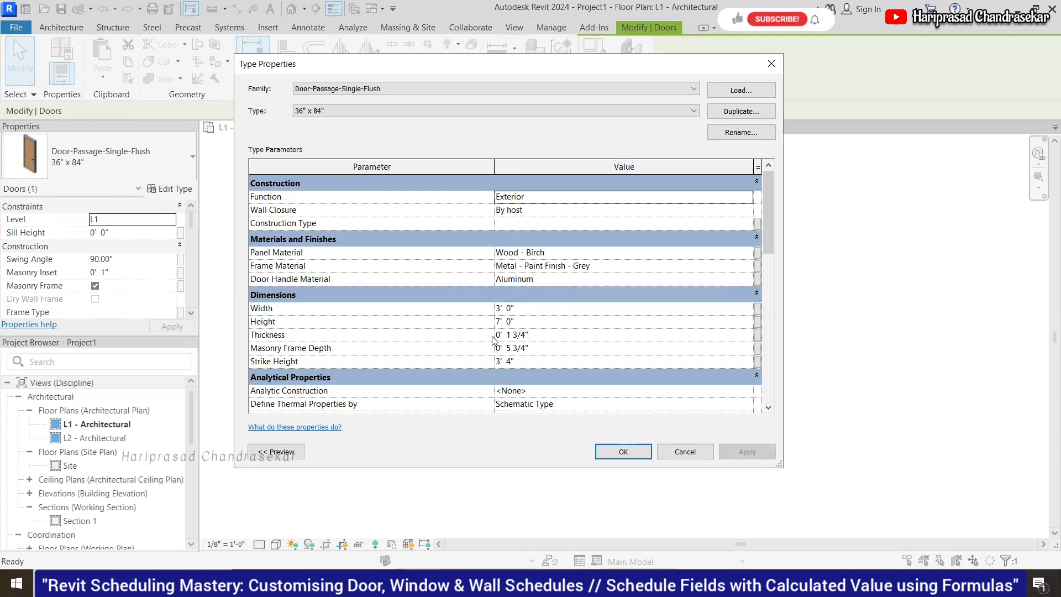
{"action": "left_click", "coordinate": [677, 451]}
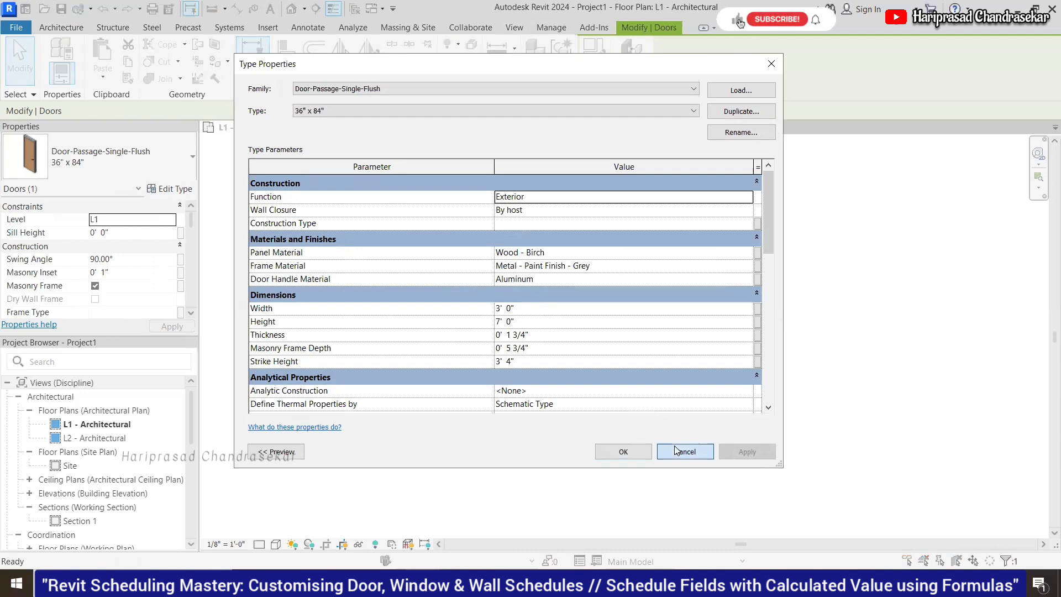
{"action": "left_click", "coordinate": [435, 238]}
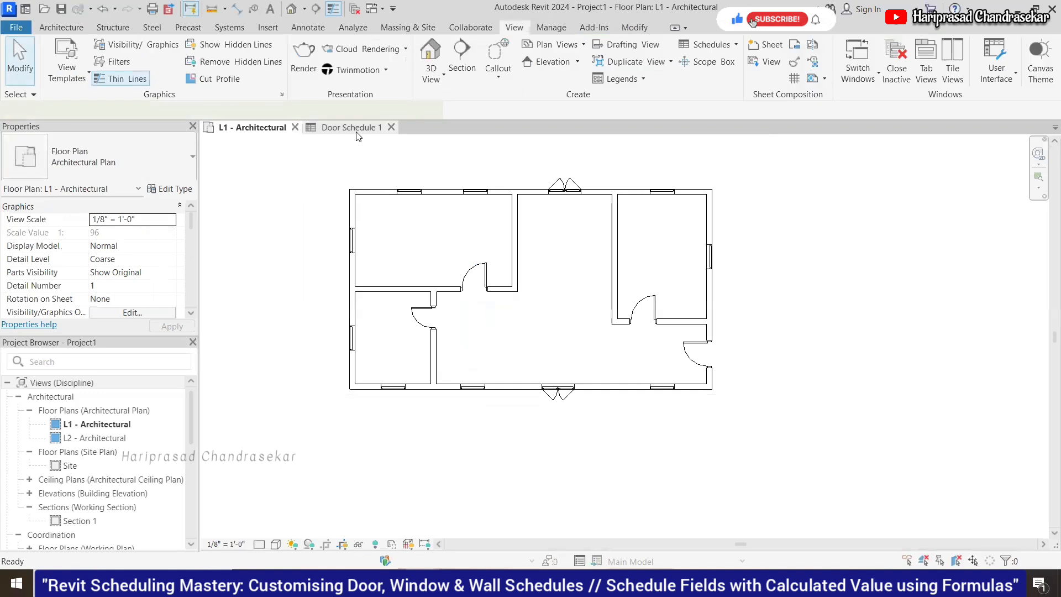
Step: Return to the door schedule and move the Level field to the start of its scheduled fields
{"action": "left_click", "coordinate": [354, 128]}
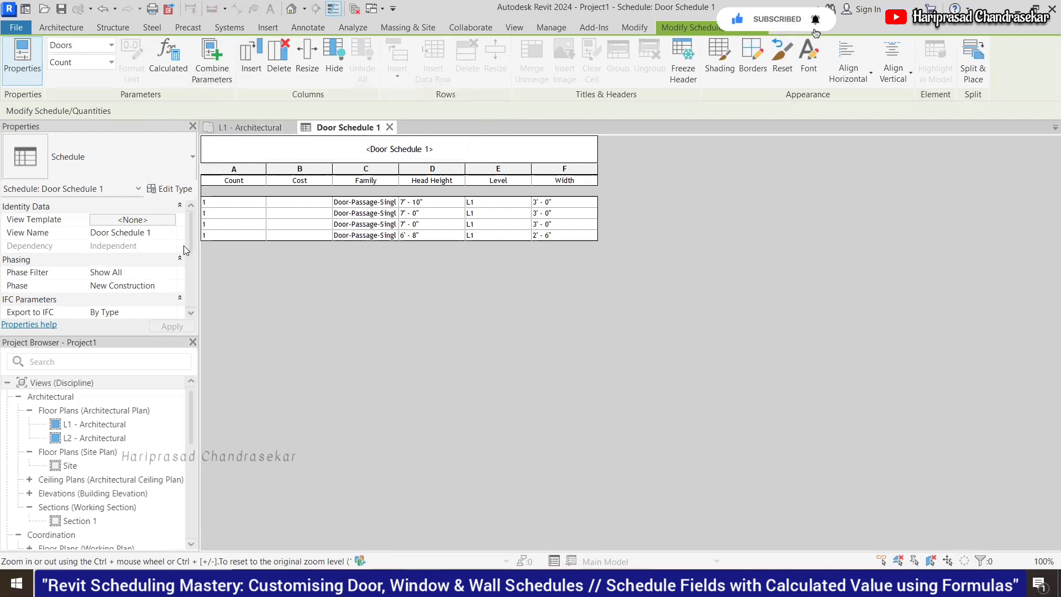
{"action": "scroll", "coordinate": [139, 261], "scroll_direction": "down", "scroll_amount": 3}
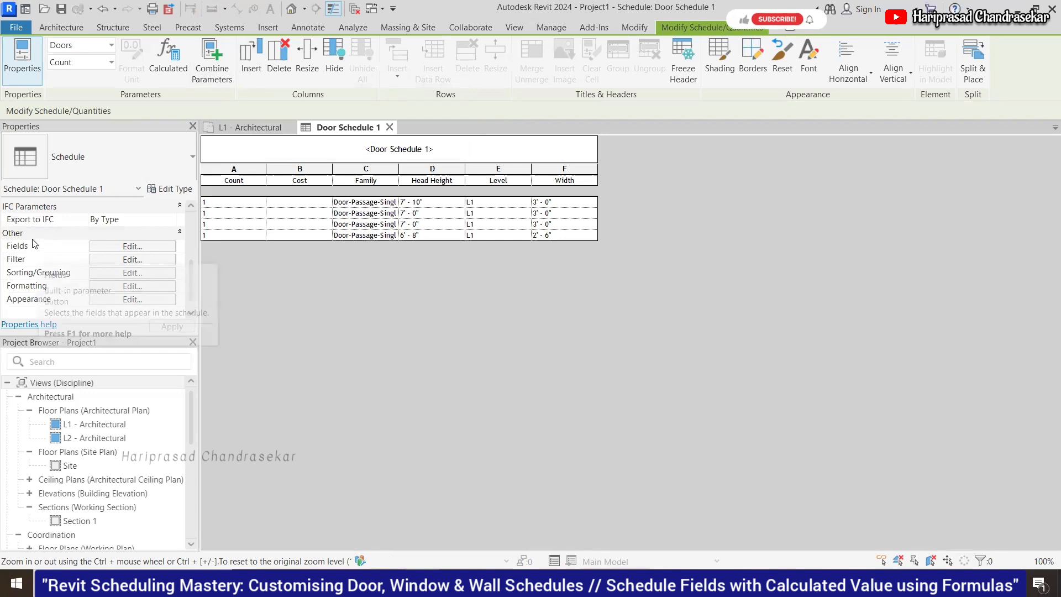
{"action": "left_click", "coordinate": [138, 247]}
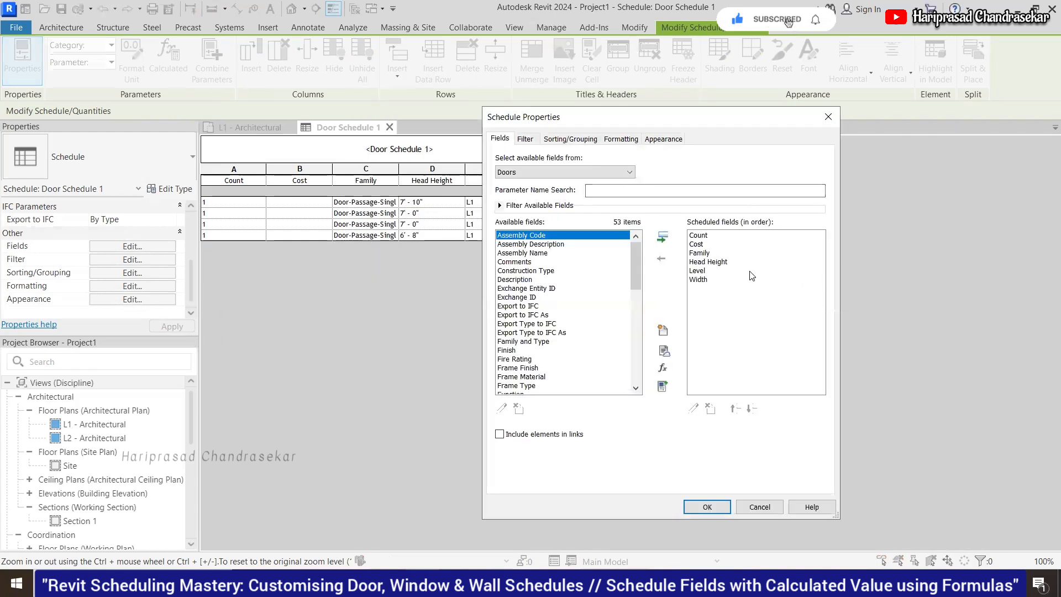
{"action": "left_click", "coordinate": [706, 271]}
{"action": "left_click", "coordinate": [735, 409]}
{"action": "left_click", "coordinate": [735, 409]}
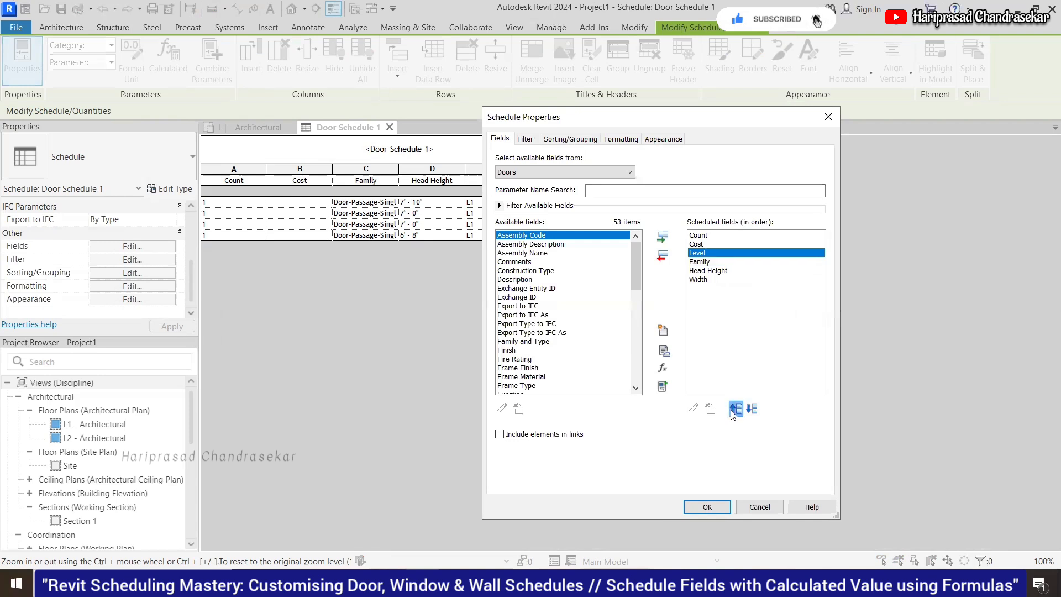
{"action": "left_click", "coordinate": [735, 409]}
{"action": "left_click", "coordinate": [736, 410]}
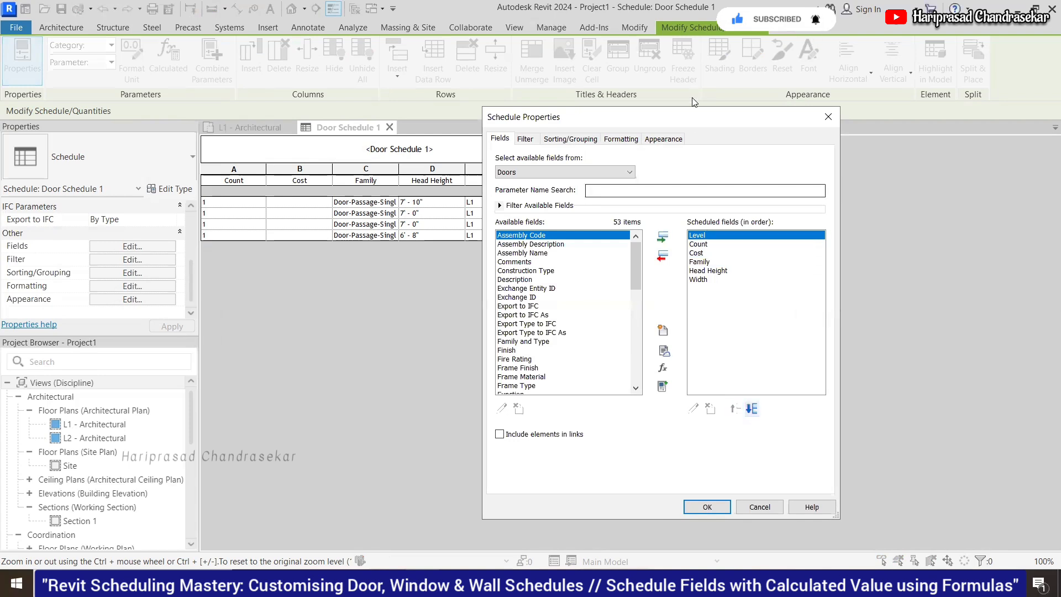
Step: Move the Cost field to the end of the scheduled door fields
{"action": "left_click_drag", "start_coordinate": [699, 122], "coordinate": [848, 114]}
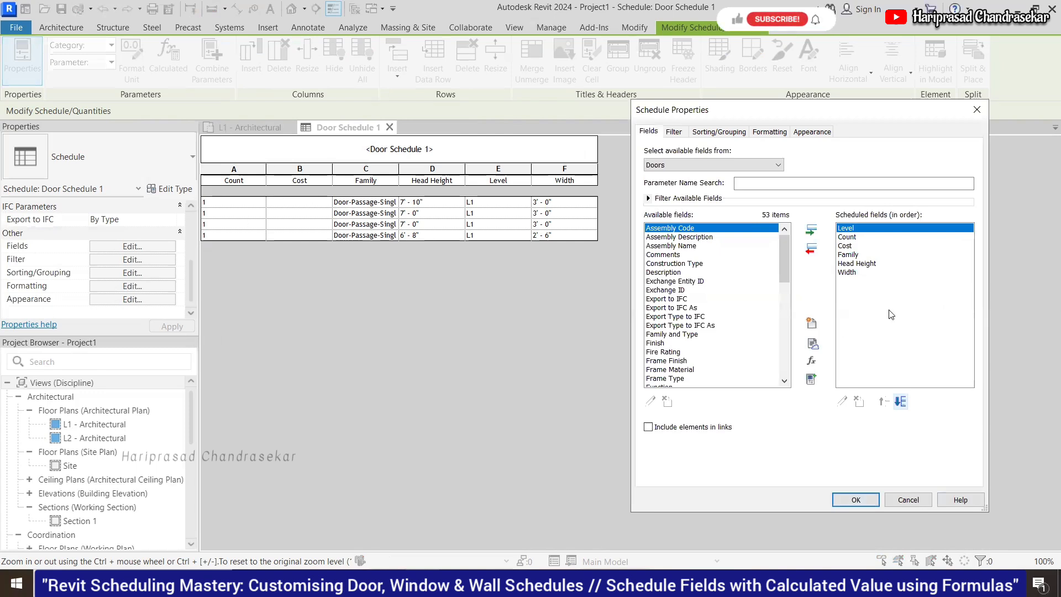
{"action": "left_click", "coordinate": [854, 246]}
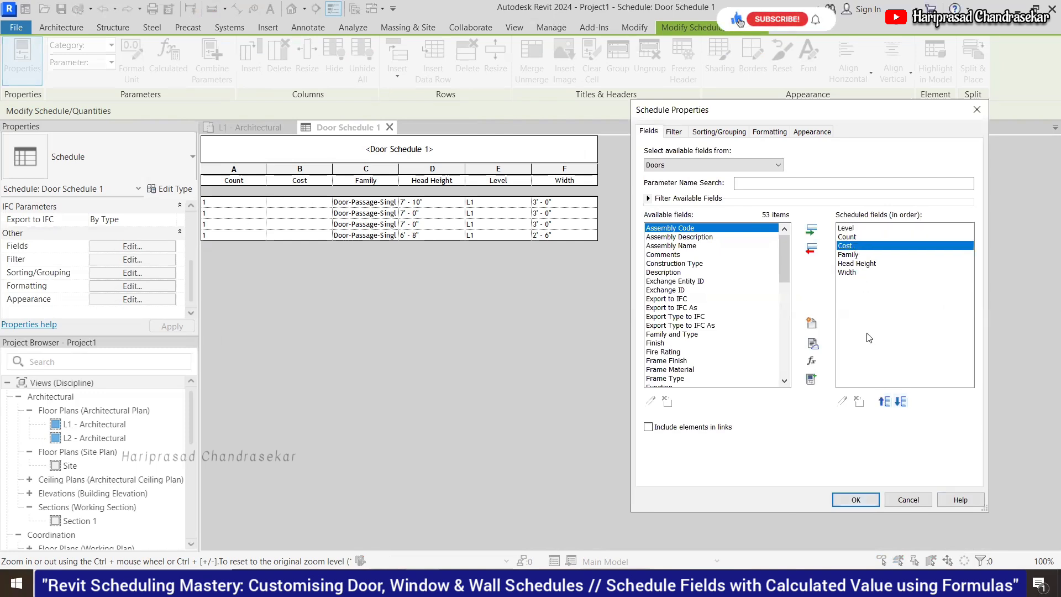
{"action": "left_click", "coordinate": [900, 400]}
{"action": "left_click", "coordinate": [900, 401]}
{"action": "left_click", "coordinate": [899, 402]}
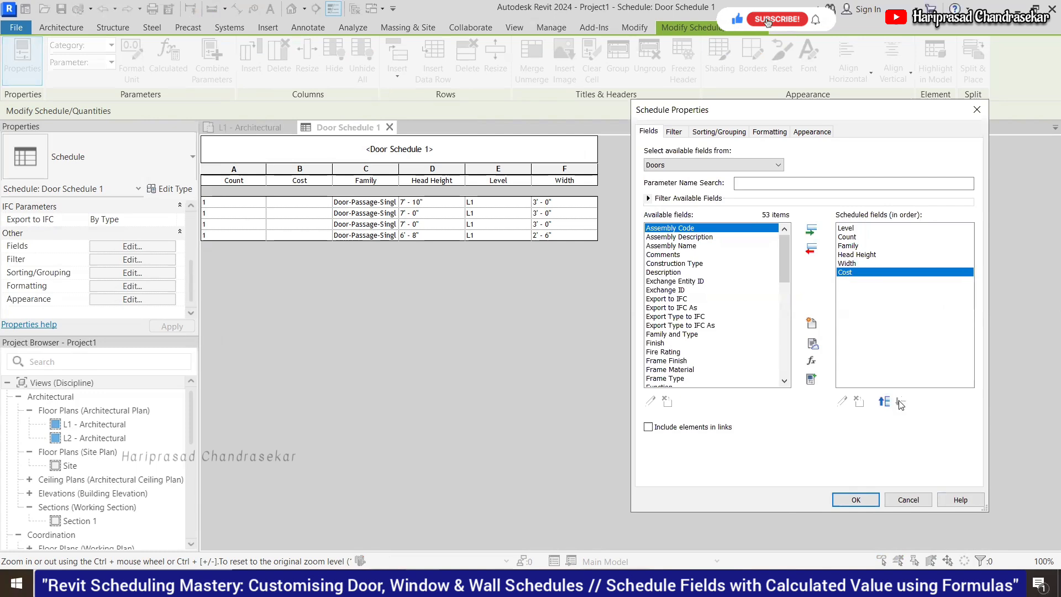
Step: Place the Width field ahead of Head Height and apply the new field order to the door schedule
{"action": "left_click", "coordinate": [865, 264]}
{"action": "left_click", "coordinate": [885, 402]}
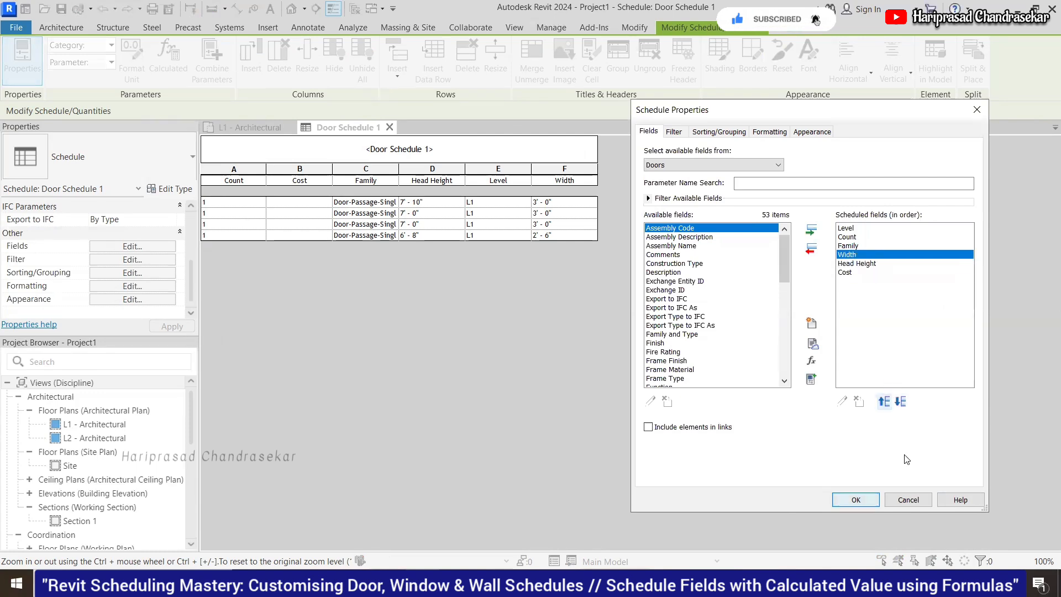
{"action": "left_click", "coordinate": [856, 500]}
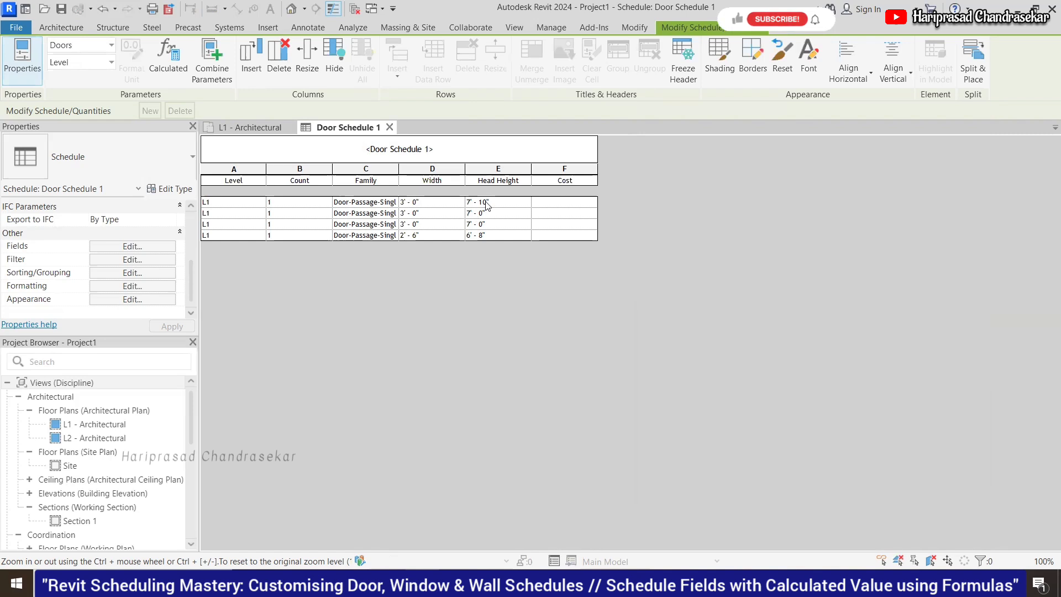
Step: Set the cost in the first door row to 500 and apply it to all doors of that type
{"action": "left_click", "coordinate": [572, 203]}
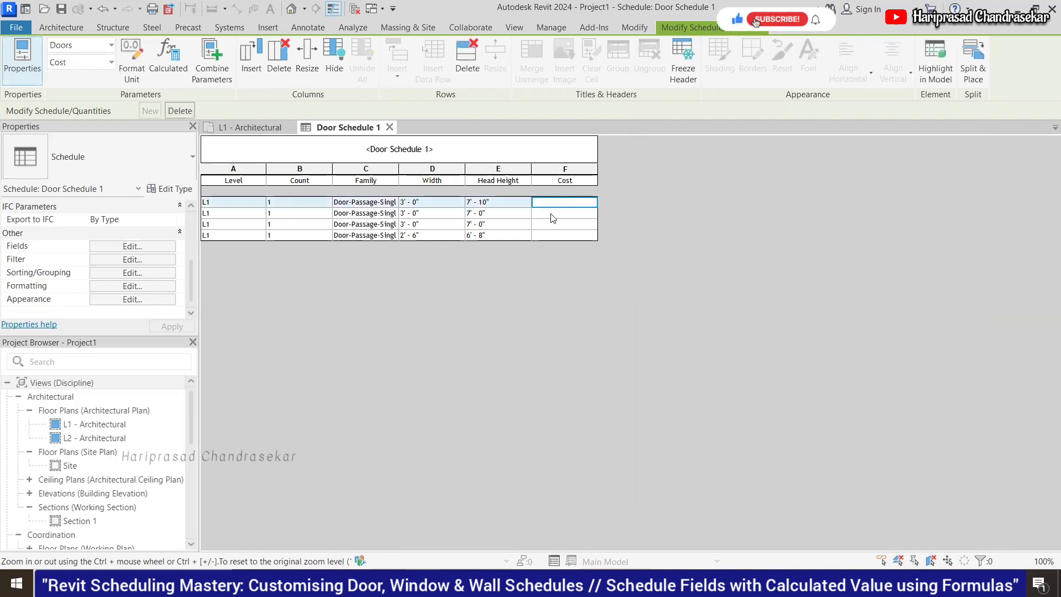
{"action": "type", "text": "500"}
{"action": "key", "text": "Return"}
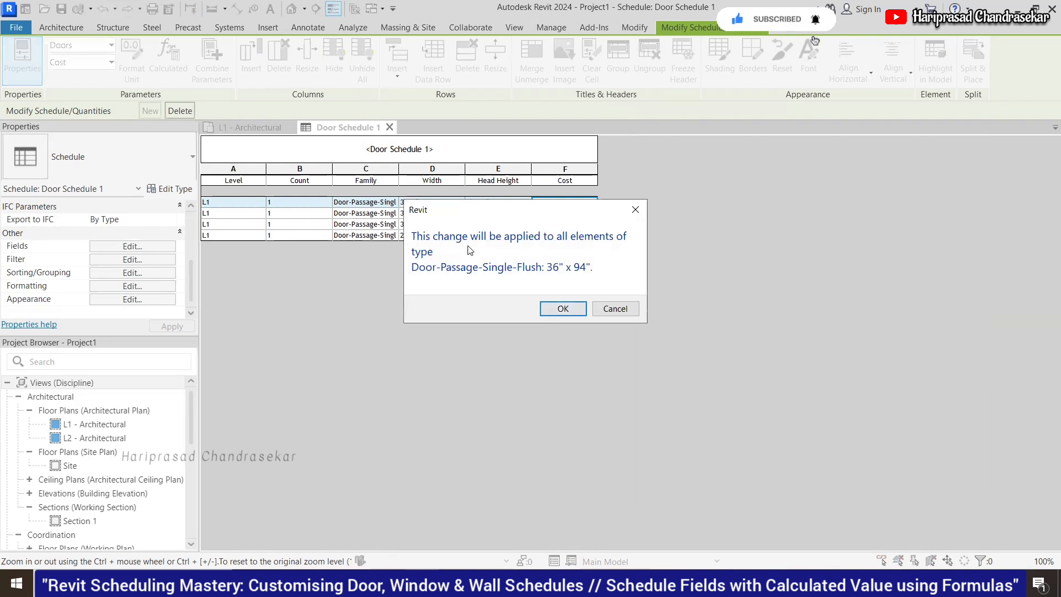
{"action": "left_click", "coordinate": [564, 310]}
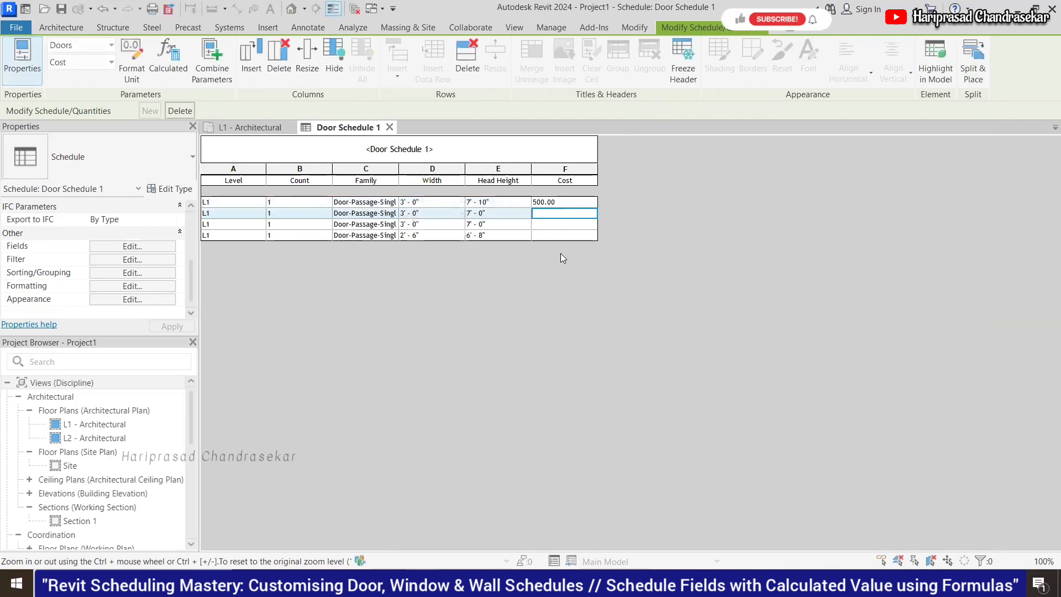
Step: Set the cost in the second door row to 400 and apply it to all 36" x 84" doors
{"action": "left_click", "coordinate": [572, 203]}
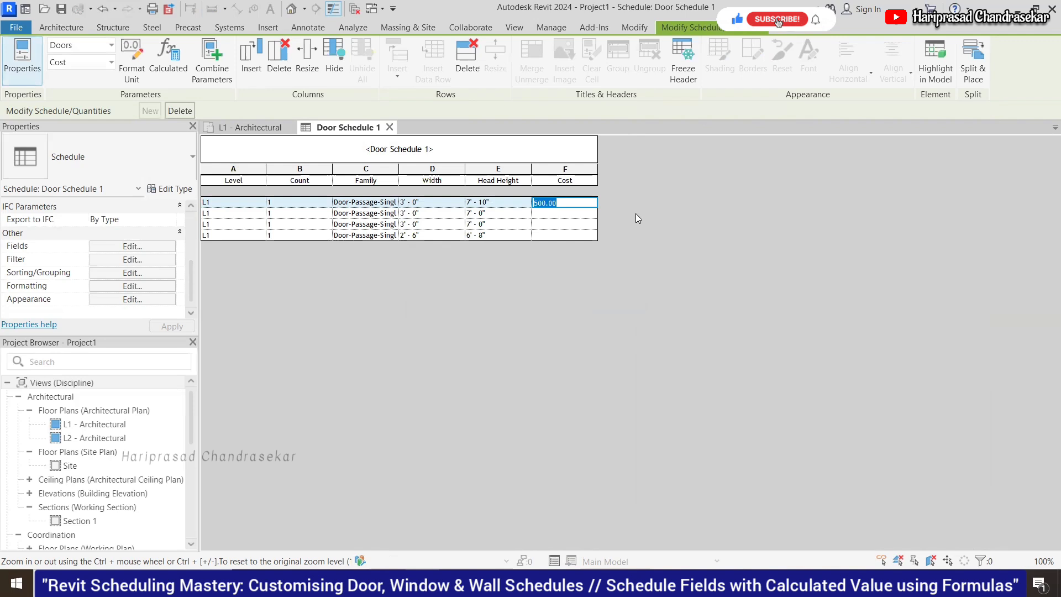
{"action": "left_click", "coordinate": [550, 216]}
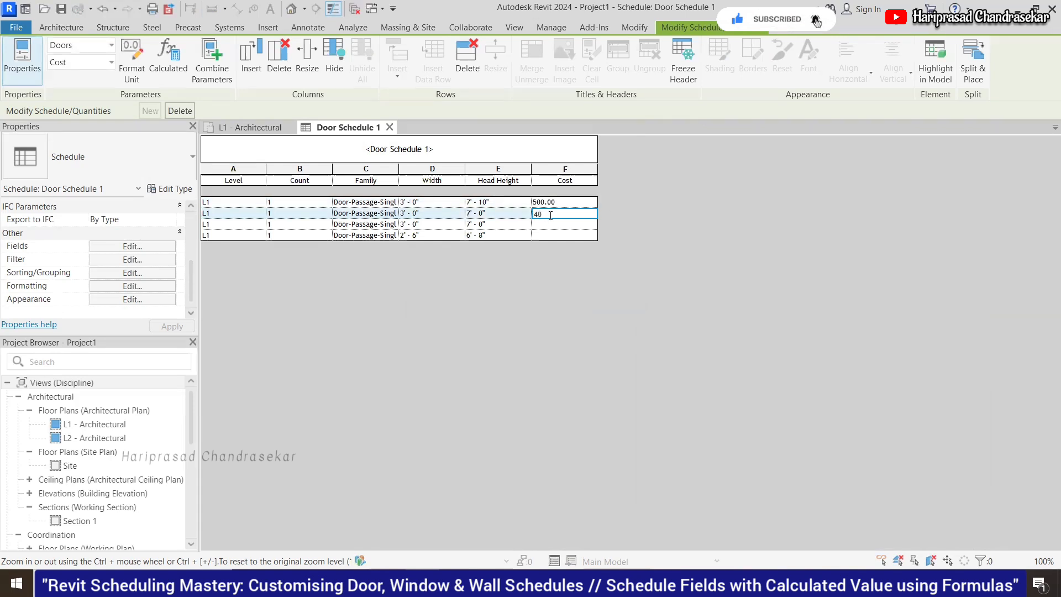
{"action": "key", "text": "Return"}
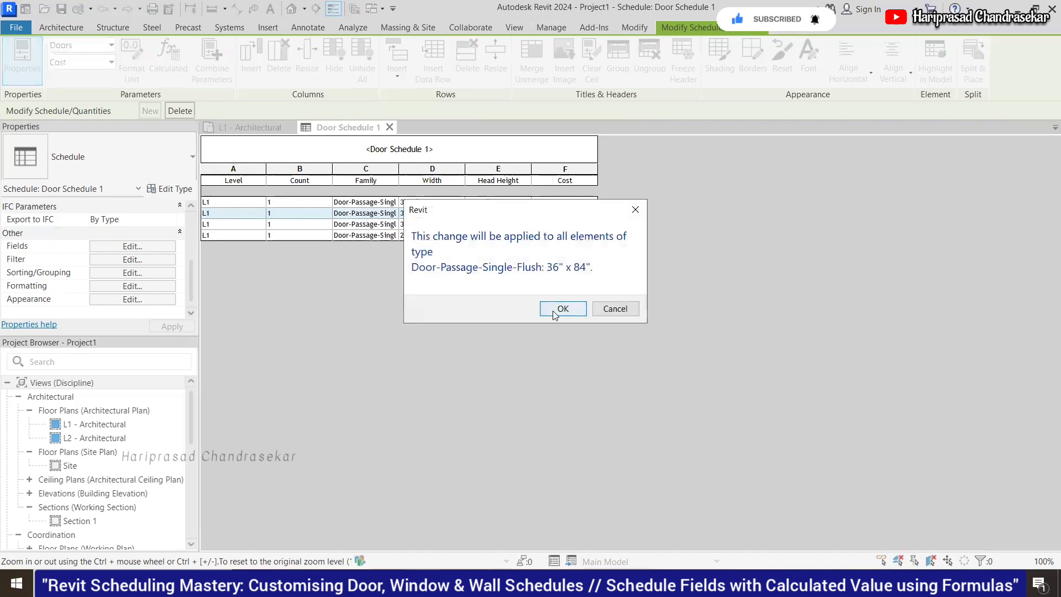
{"action": "left_click", "coordinate": [563, 308]}
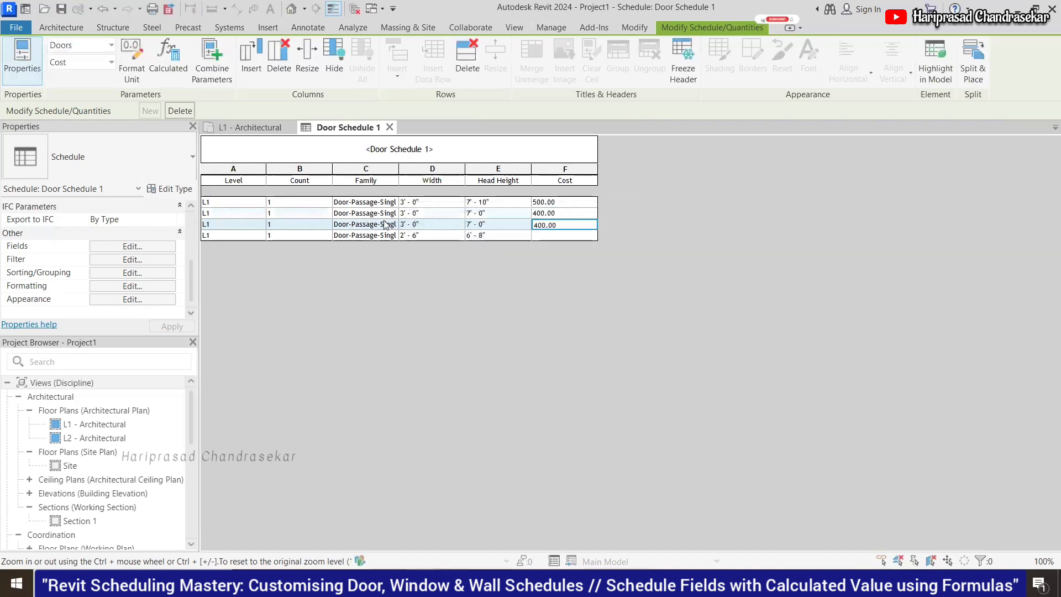
Step: Set the cost of the 2' - 6" wide door to 350 and apply it to its whole type
{"action": "left_click", "coordinate": [562, 234]}
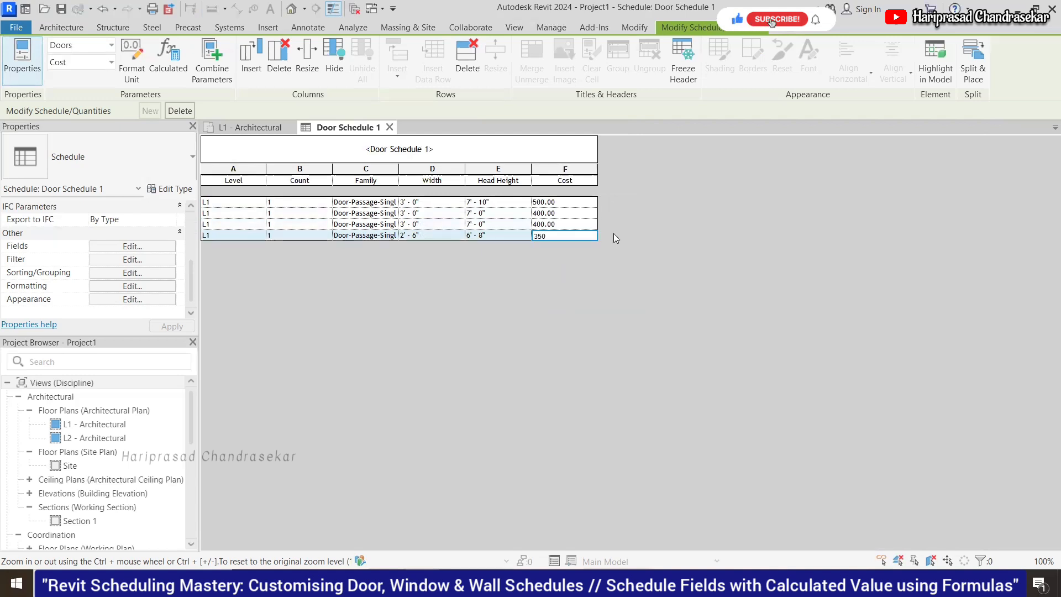
{"action": "left_click", "coordinate": [562, 222]}
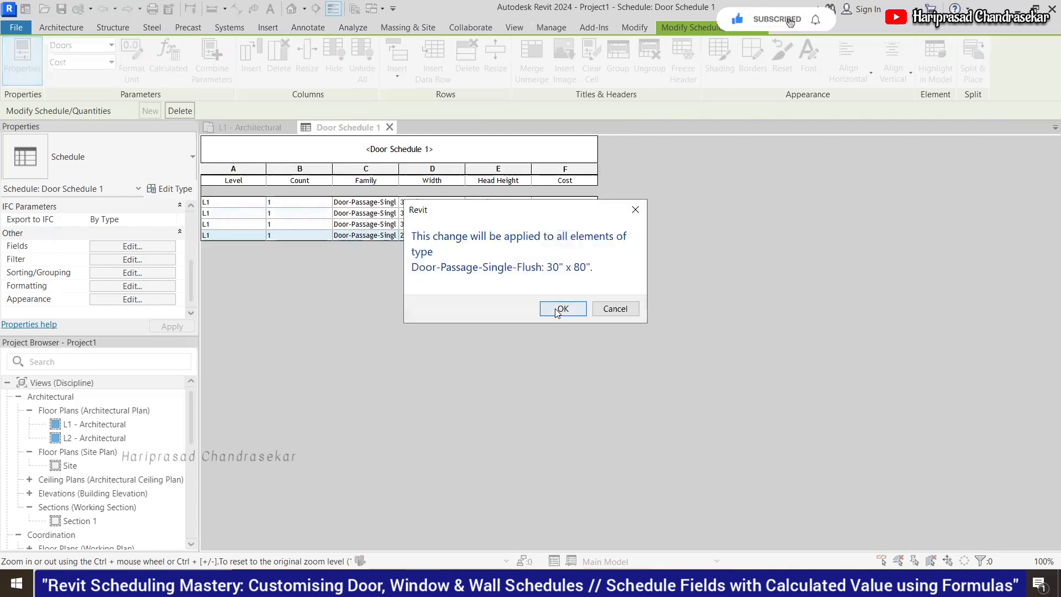
{"action": "left_click", "coordinate": [556, 310]}
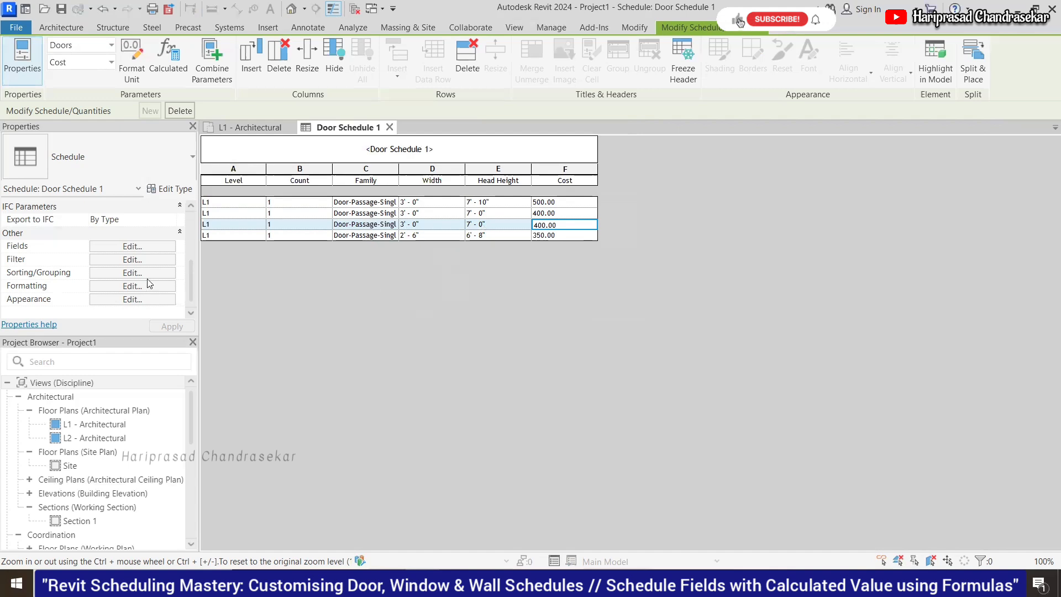
Step: Examine the door schedule's filter, sorting, formatting and appearance settings, including the formatting options of the Cost field
{"action": "left_click", "coordinate": [119, 248]}
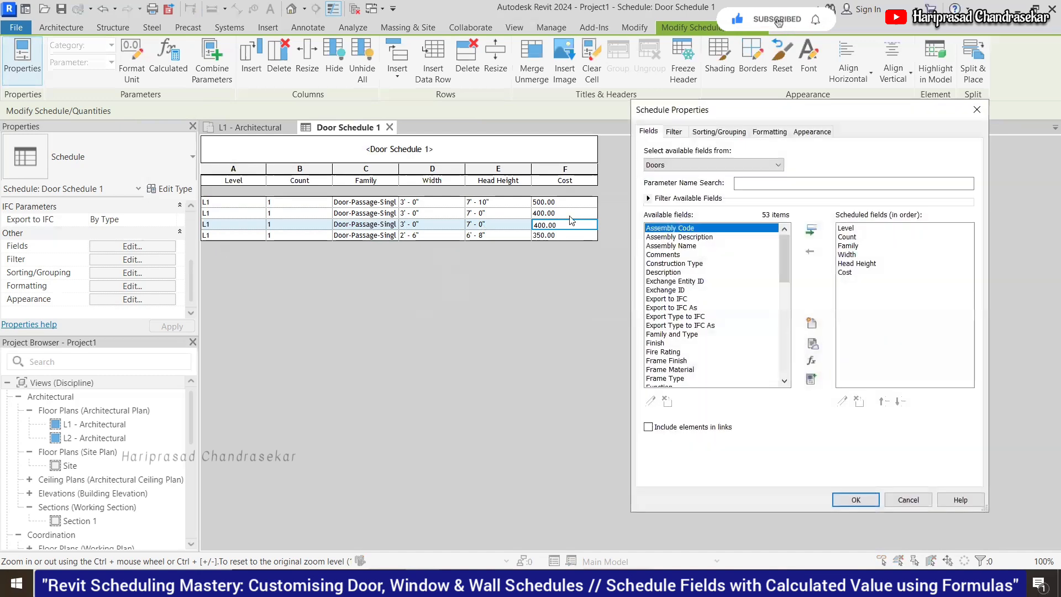
{"action": "left_click", "coordinate": [673, 133]}
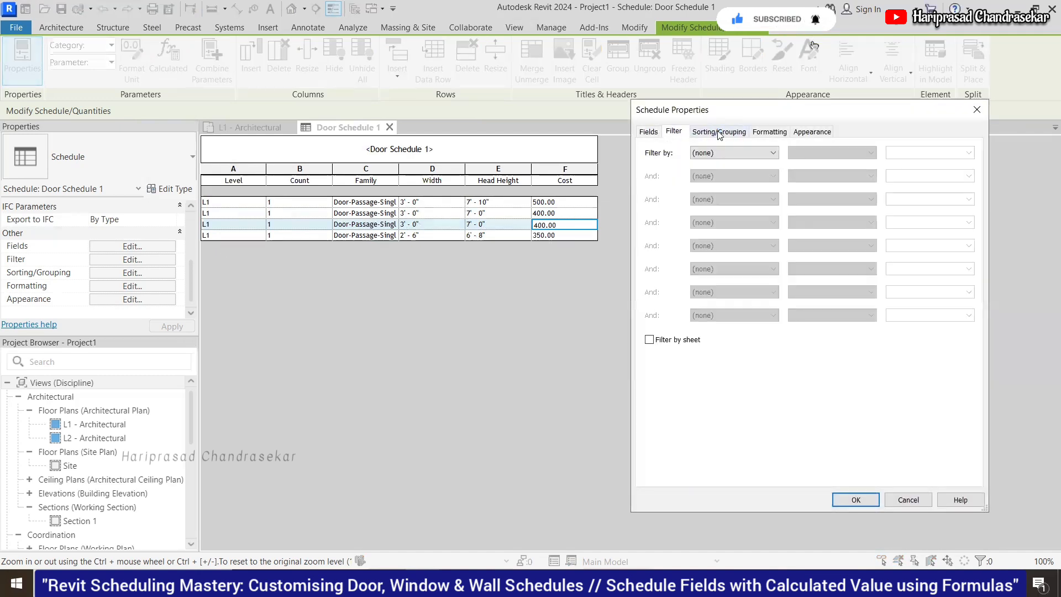
{"action": "left_click", "coordinate": [722, 133]}
{"action": "left_click", "coordinate": [760, 132]}
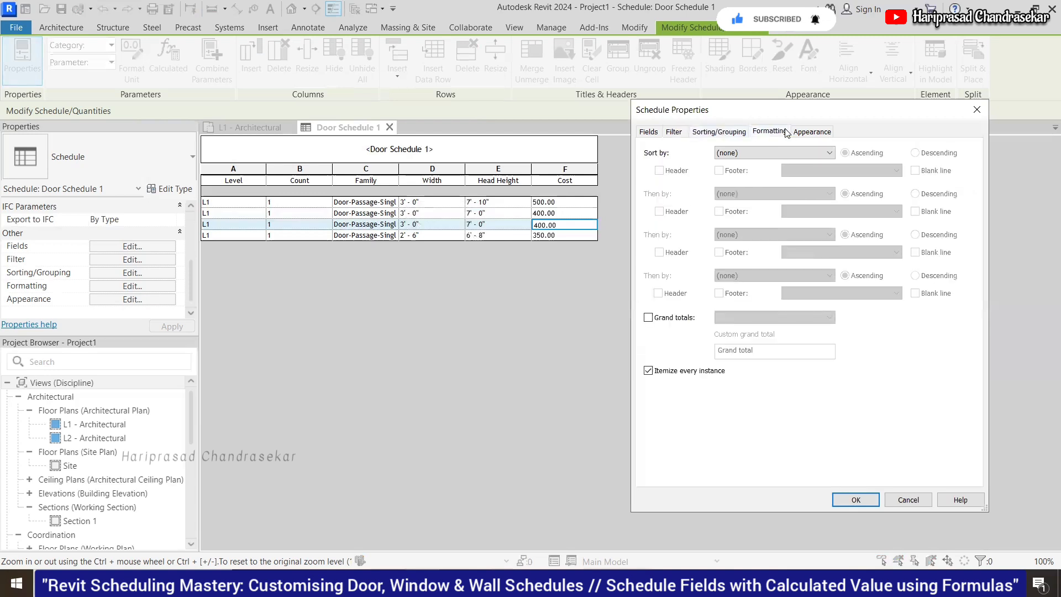
{"action": "left_click", "coordinate": [811, 135]}
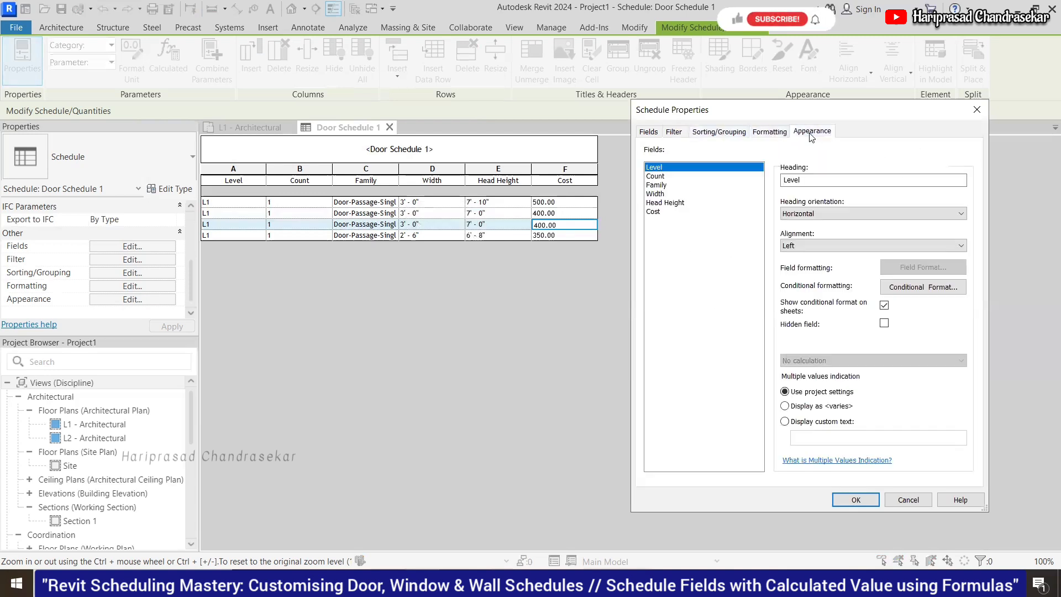
{"action": "left_click", "coordinate": [777, 134]}
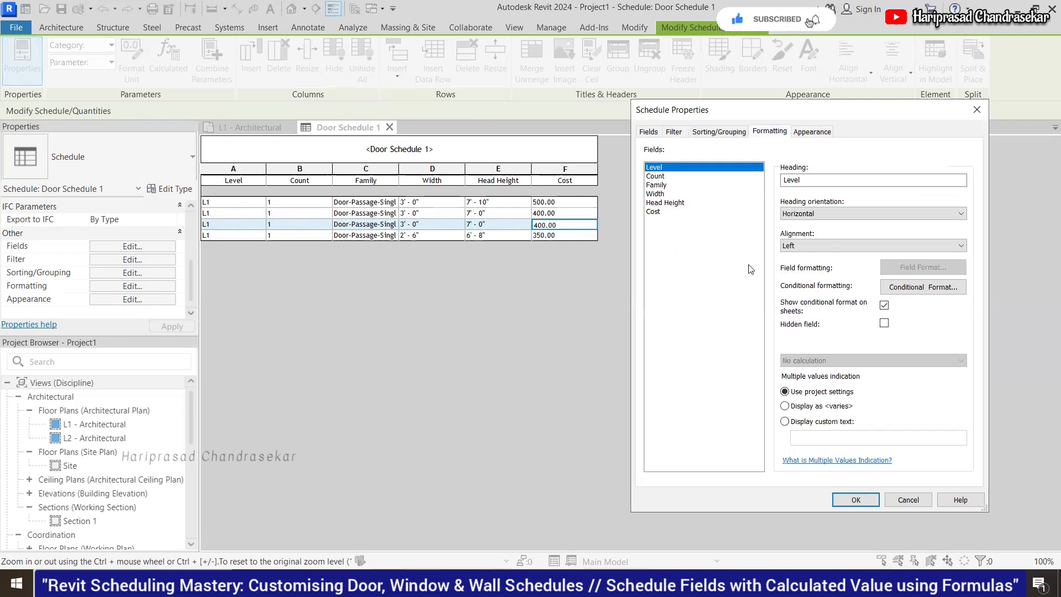
{"action": "left_click", "coordinate": [655, 213]}
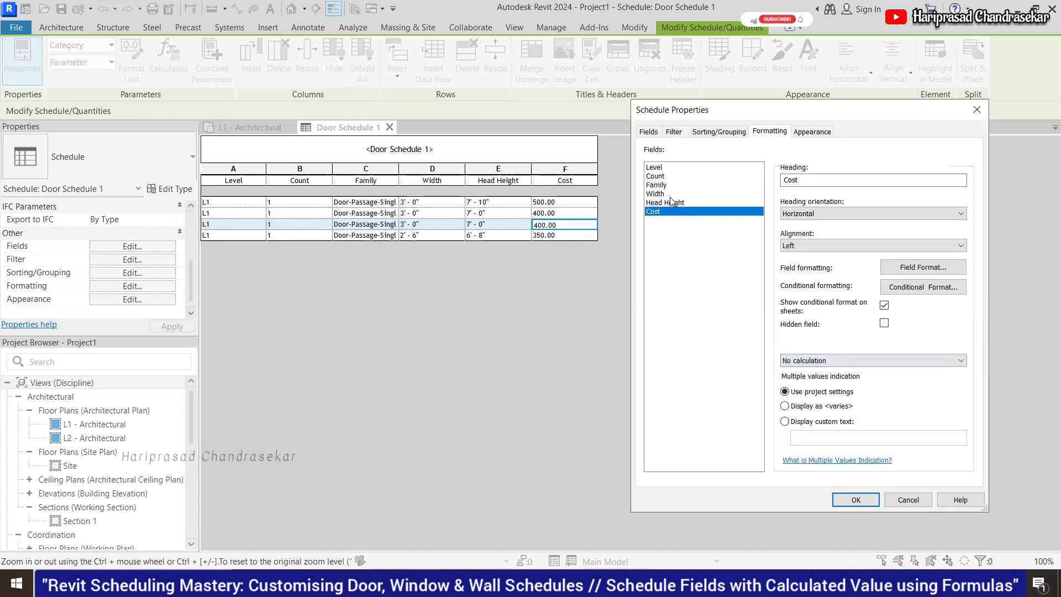
{"action": "left_click", "coordinate": [648, 131]}
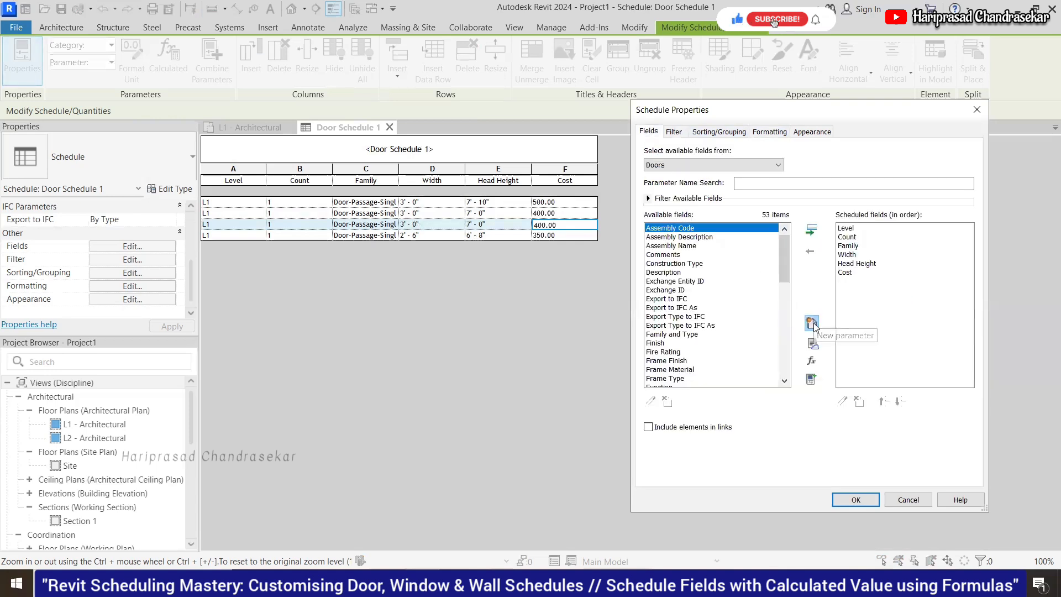
Step: Start a new project parameter for the door schedule and name it Door Sft
{"action": "left_click", "coordinate": [812, 324]}
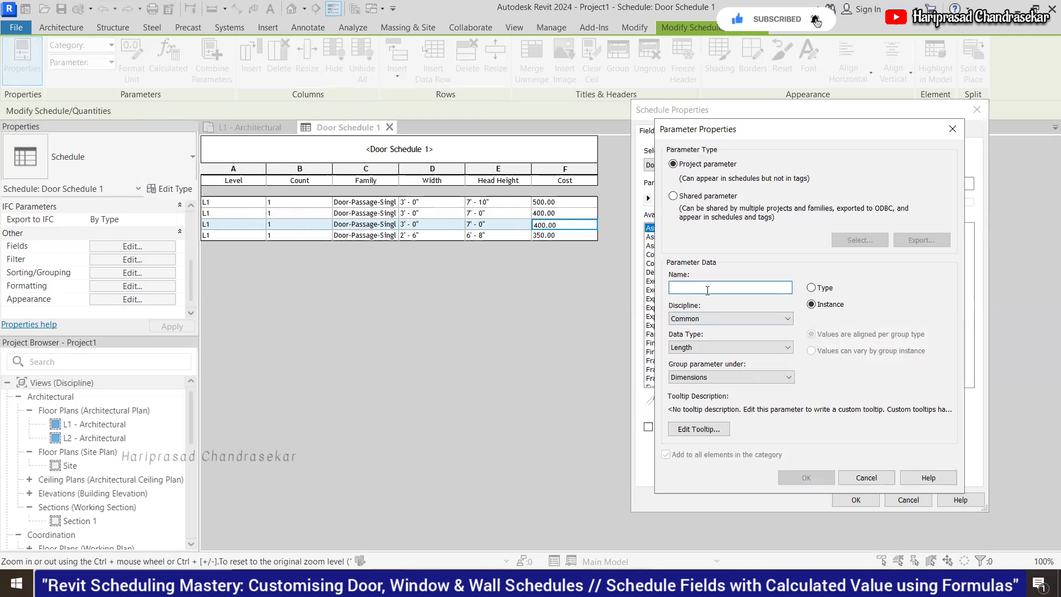
{"action": "type", "text": "sft"}
{"action": "key", "text": "BackSpace"}
{"action": "key", "text": "BackSpace"}
{"action": "key", "text": "BackSpace"}
{"action": "type", "text": "D"}
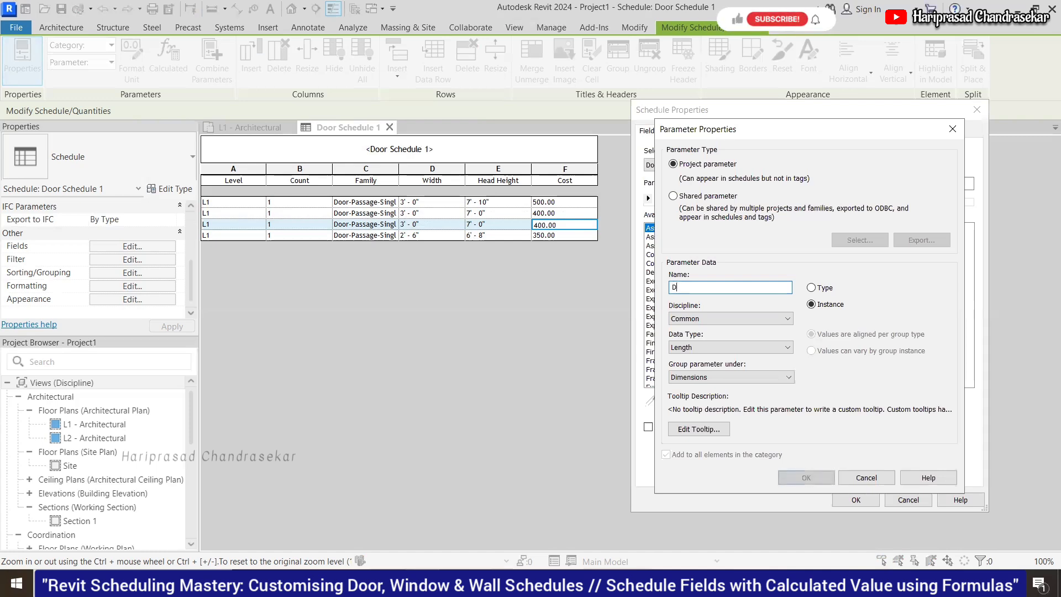
{"action": "type", "text": "oor Sft"}
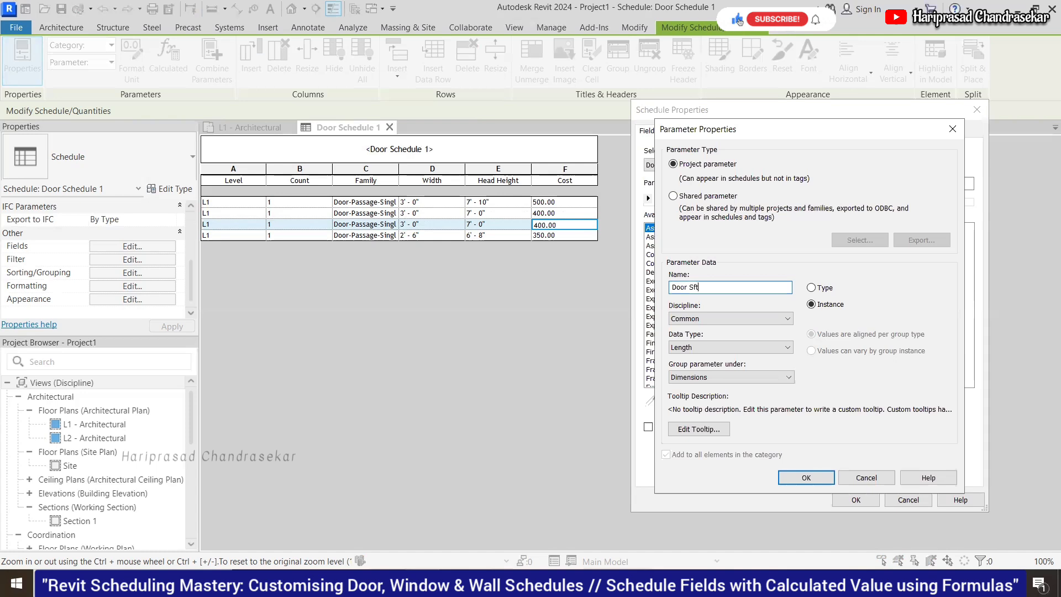
Step: Try the Area data type for the Door Sft parameter and browse its discipline and parameter group options
{"action": "left_click", "coordinate": [712, 317]}
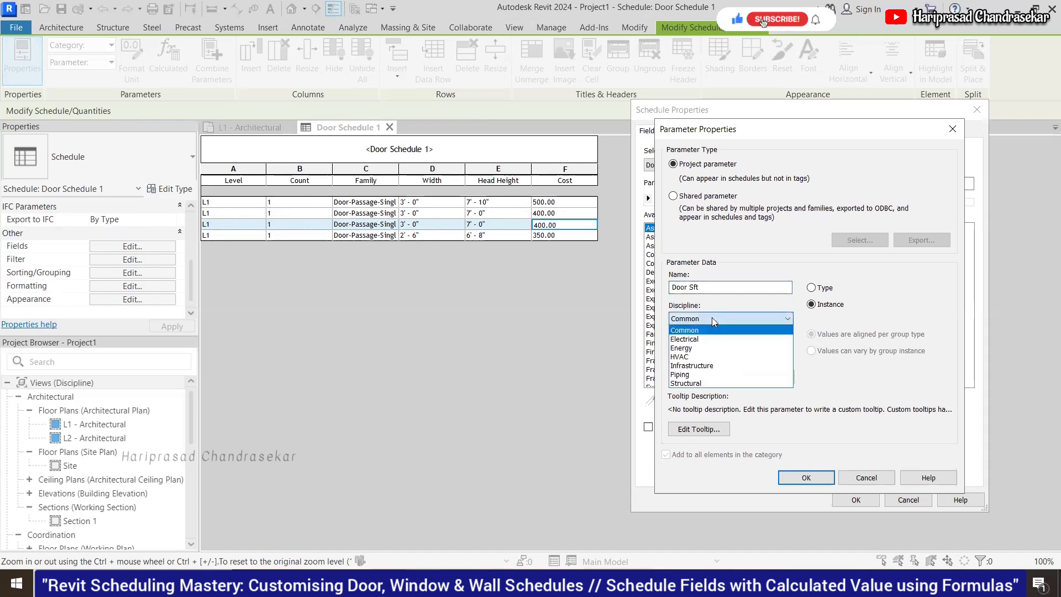
{"action": "left_click", "coordinate": [712, 318]}
{"action": "left_click", "coordinate": [731, 377]}
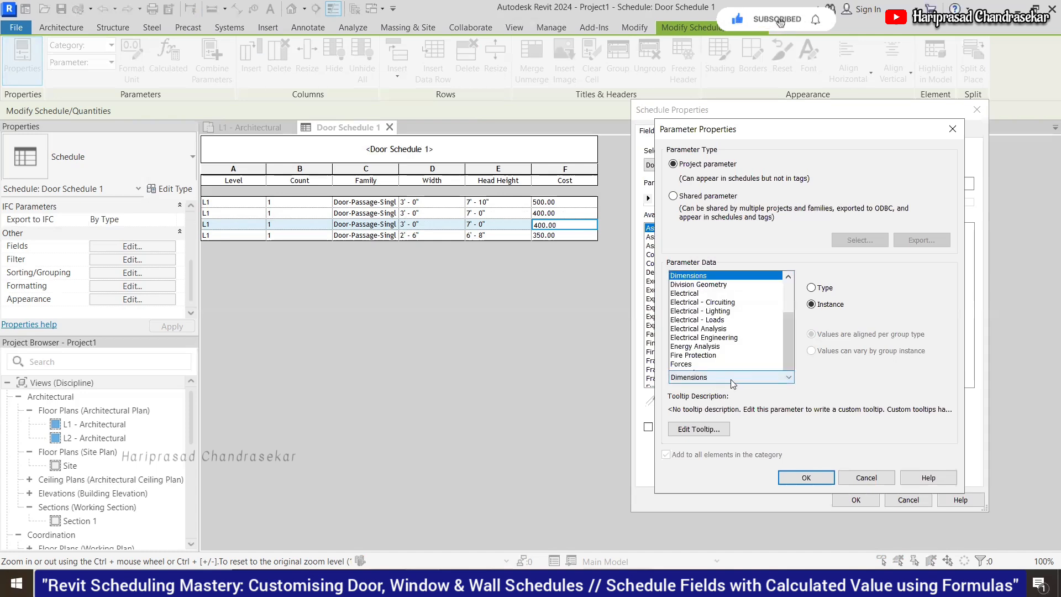
{"action": "left_click", "coordinate": [776, 390]}
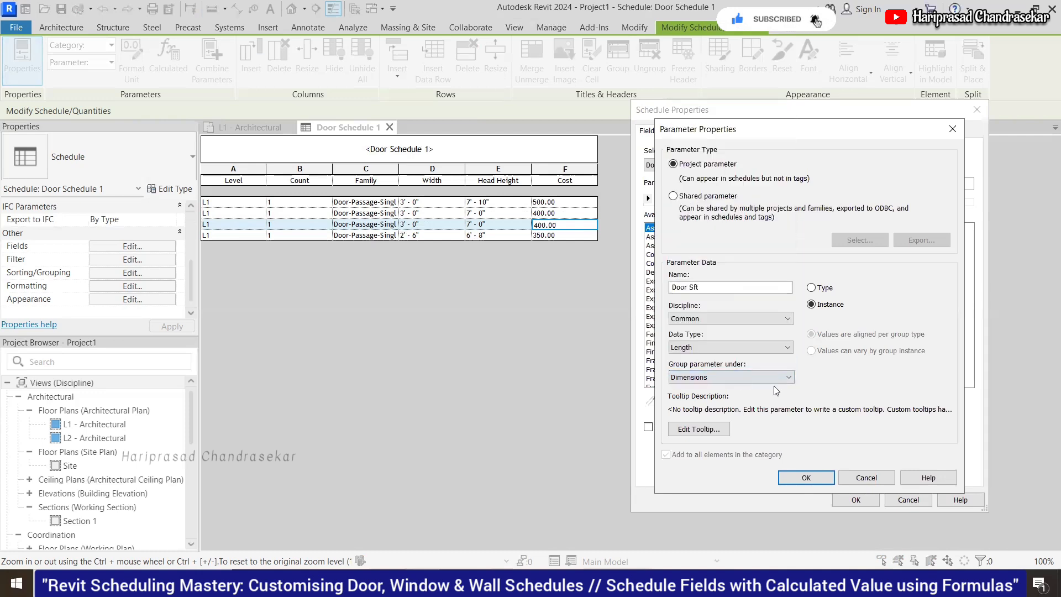
{"action": "left_click", "coordinate": [736, 348]}
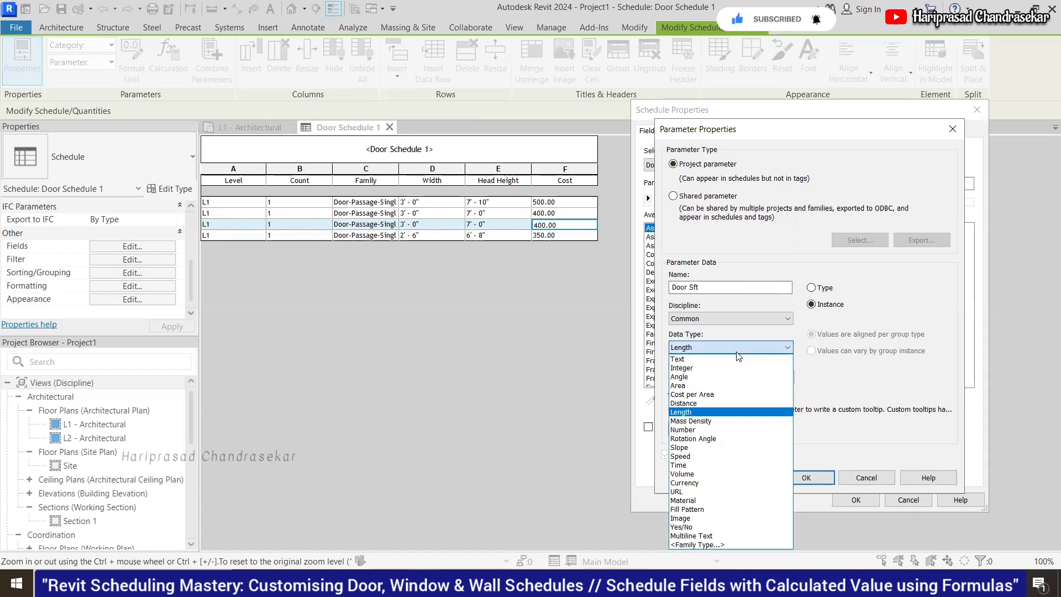
{"action": "left_click", "coordinate": [694, 385]}
{"action": "left_click", "coordinate": [732, 378]}
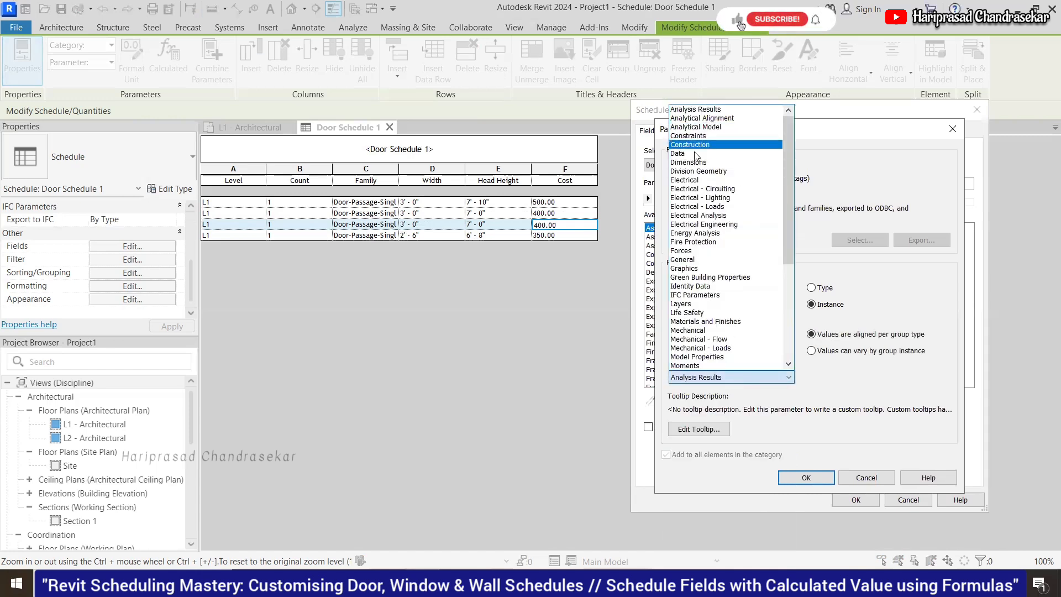
{"action": "scroll", "coordinate": [702, 310], "scroll_direction": "down", "scroll_amount": 1}
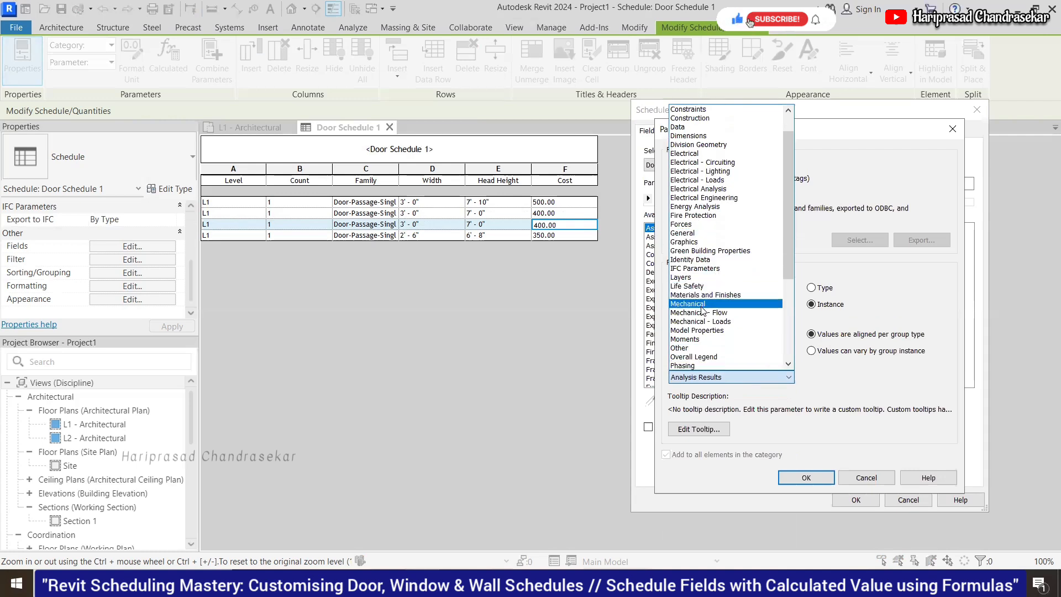
{"action": "scroll", "coordinate": [705, 313], "scroll_direction": "down", "scroll_amount": 3}
{"action": "left_click", "coordinate": [824, 375]}
Step: Set the Door Sft parameter's data type to Length and add the parameter to the scheduled fields
{"action": "left_click", "coordinate": [731, 352]}
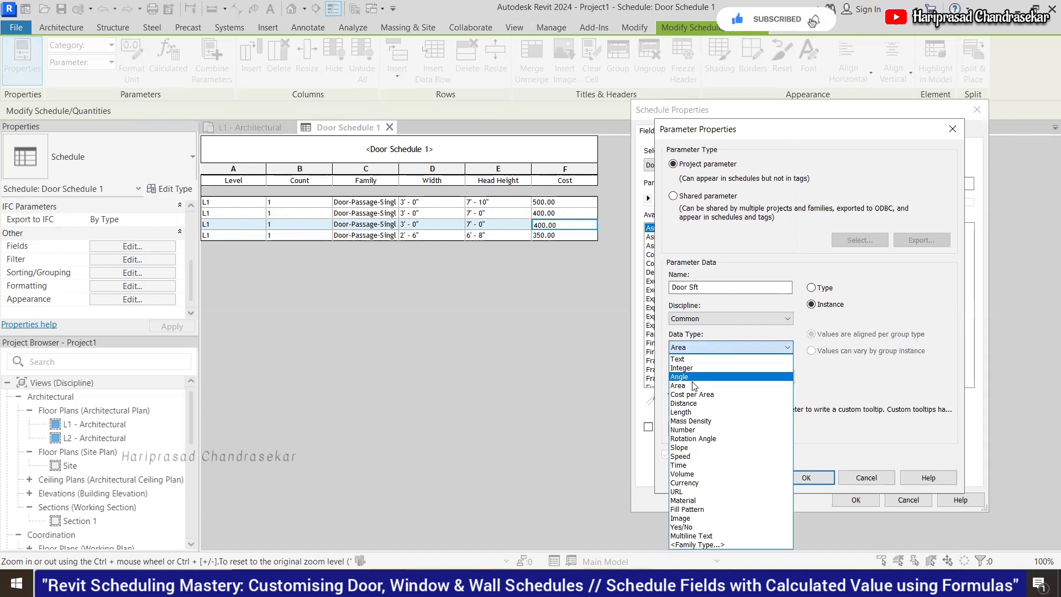
{"action": "left_click", "coordinate": [699, 412]}
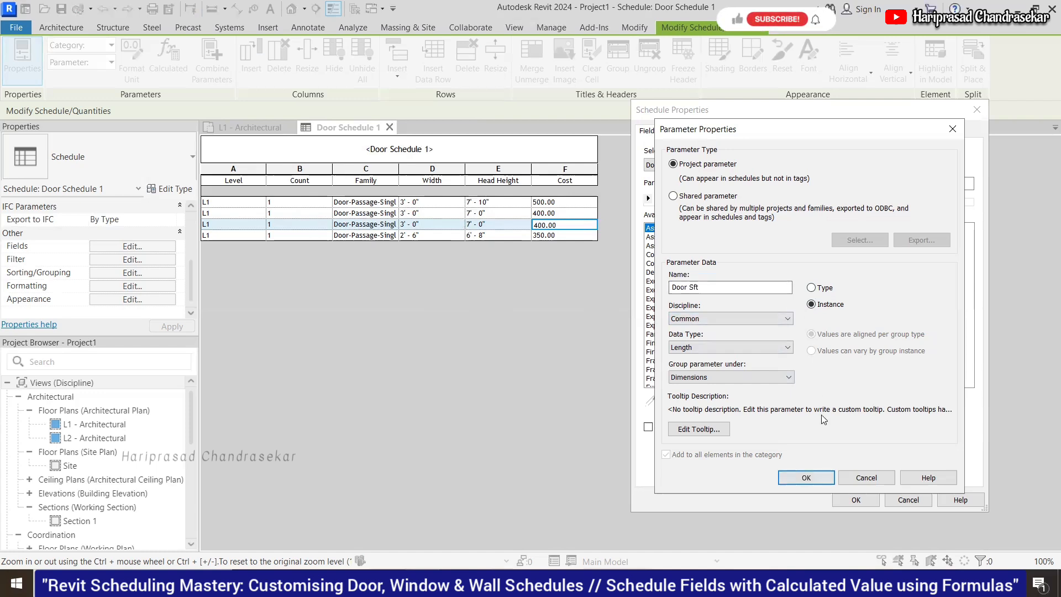
{"action": "key", "text": "Return"}
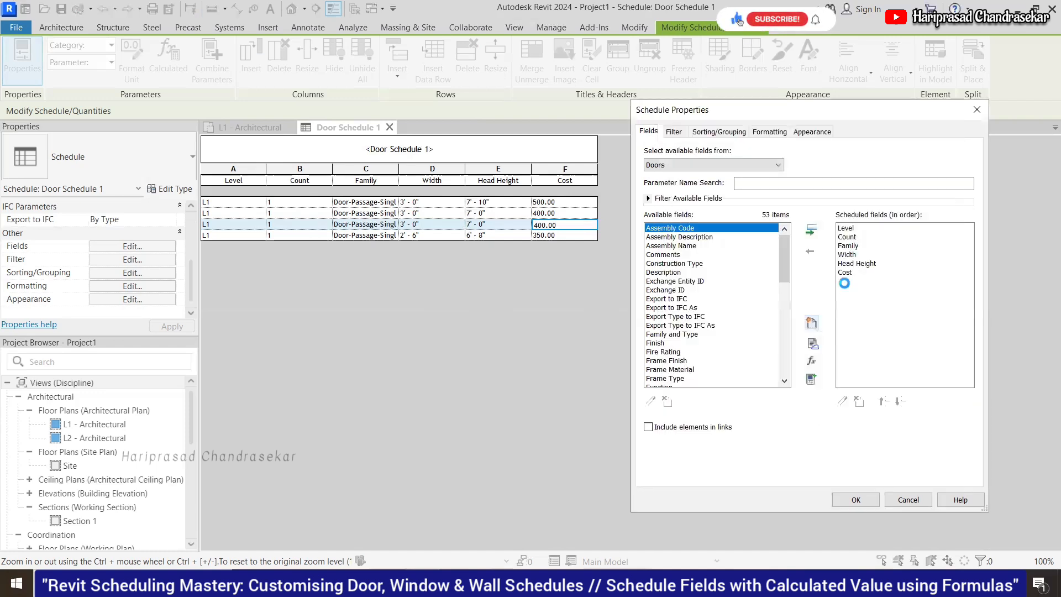
Step: Inspect the definition and category assignment of the Door Sft parameter without changing them
{"action": "left_click", "coordinate": [871, 282]}
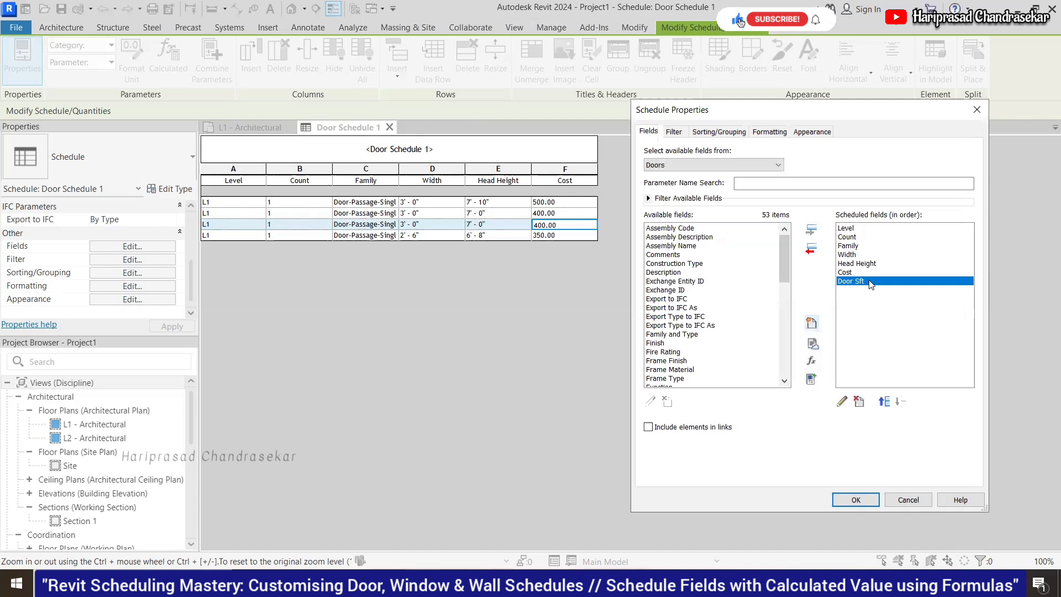
{"action": "left_click", "coordinate": [842, 402]}
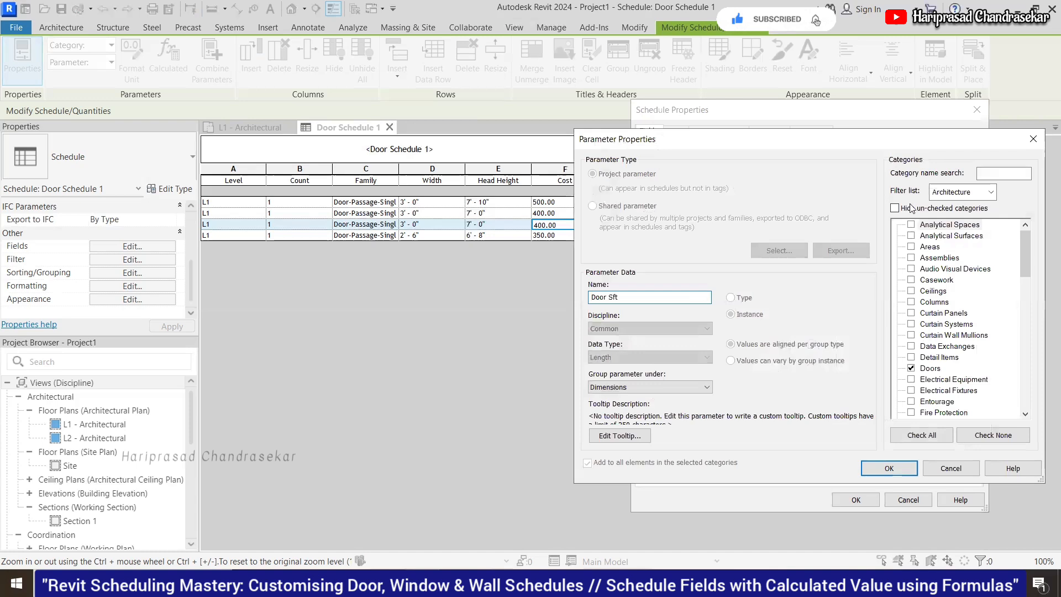
{"action": "left_click", "coordinate": [948, 469]}
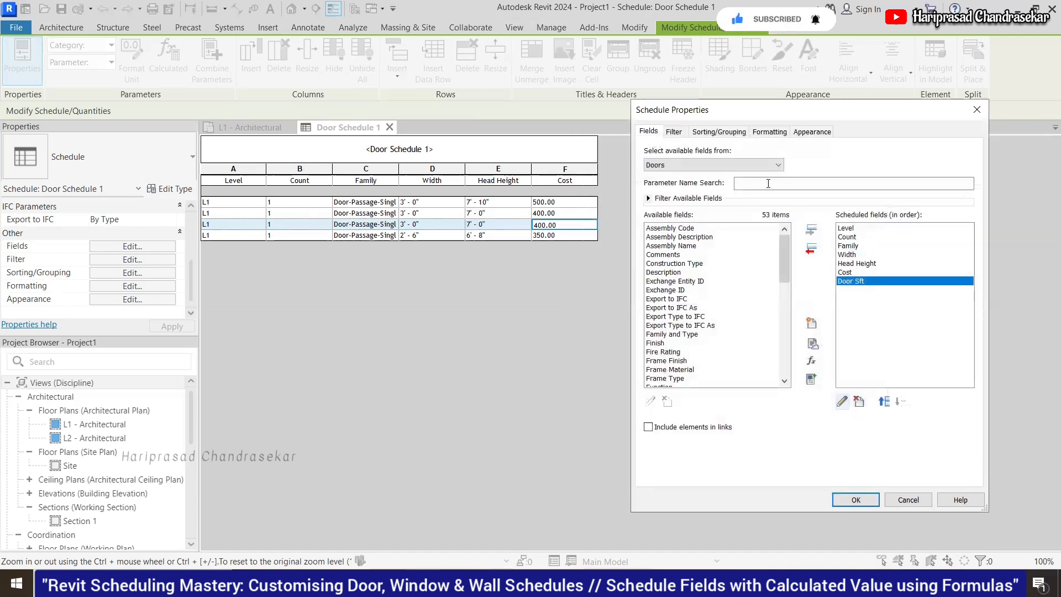
Step: Examine the Door Sft field's calculation options, unit format and conditional formatting
{"action": "left_click", "coordinate": [771, 131]}
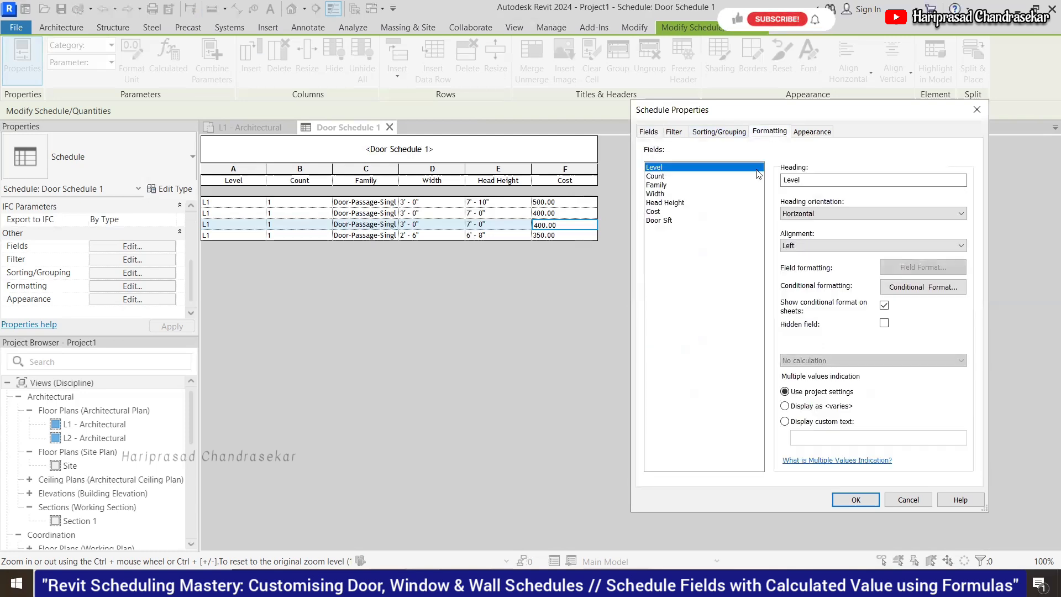
{"action": "left_click", "coordinate": [669, 220]}
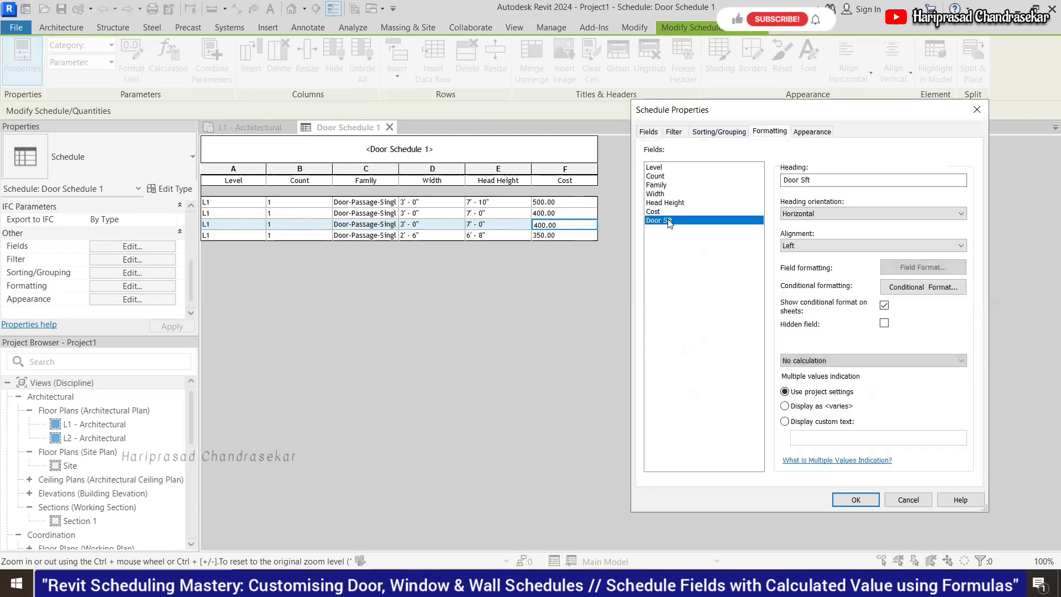
{"action": "left_click", "coordinate": [845, 365]}
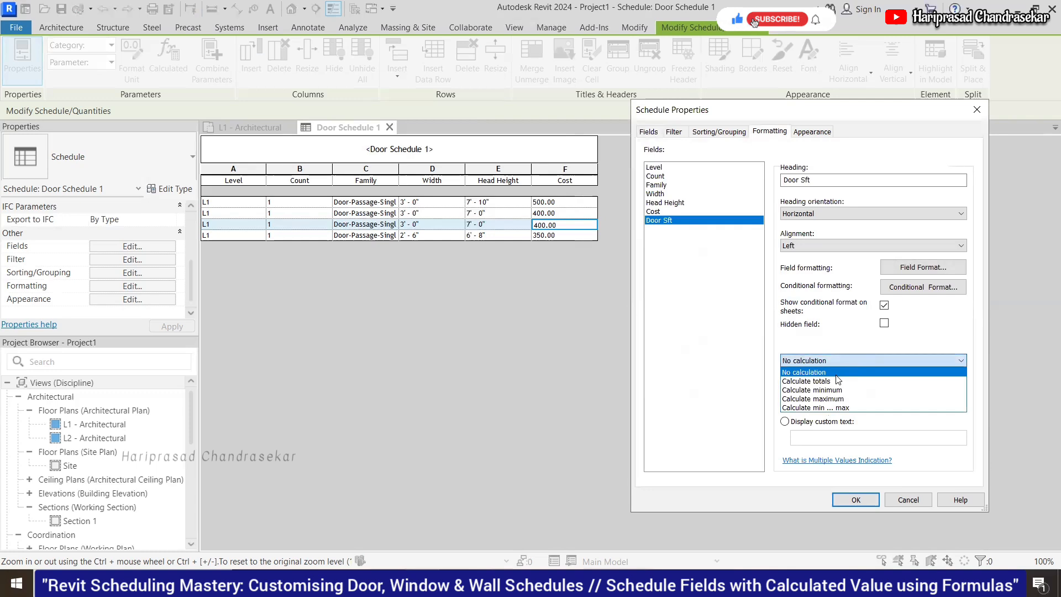
{"action": "left_click", "coordinate": [831, 361]}
{"action": "left_click", "coordinate": [829, 361]}
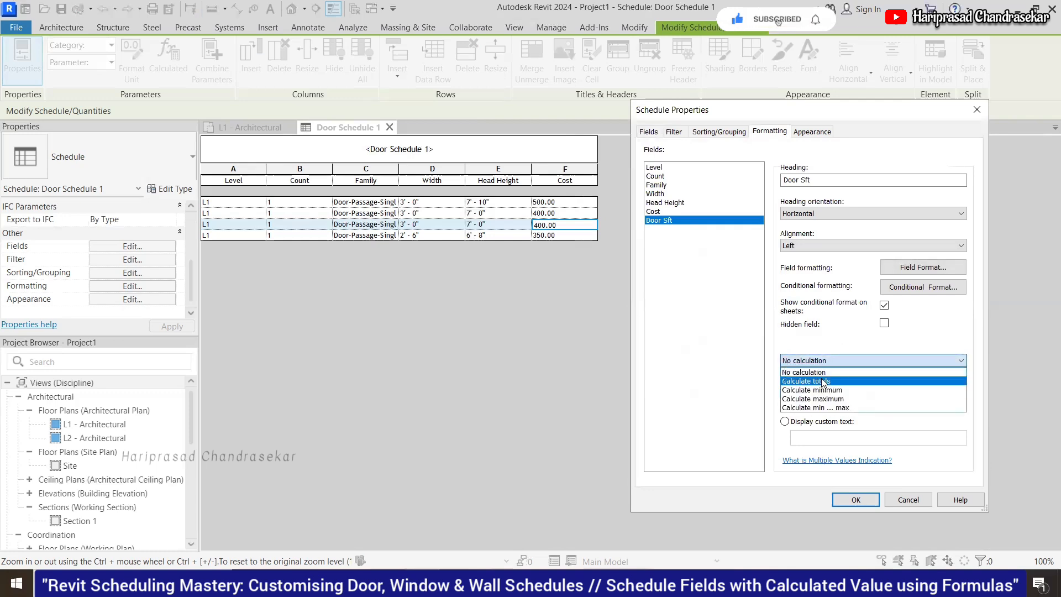
{"action": "left_click", "coordinate": [831, 351]}
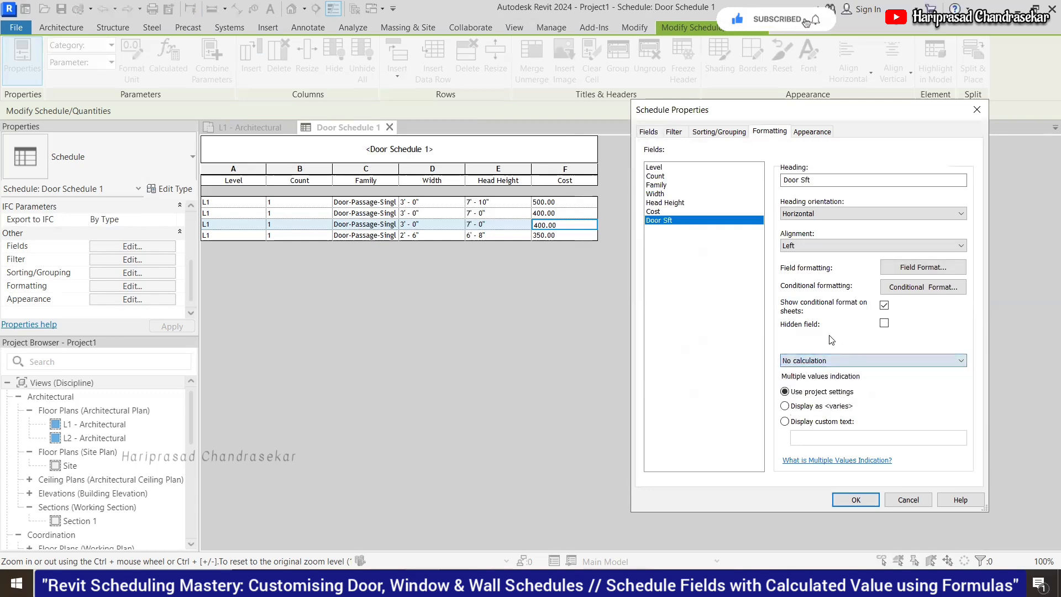
{"action": "left_click", "coordinate": [936, 268]}
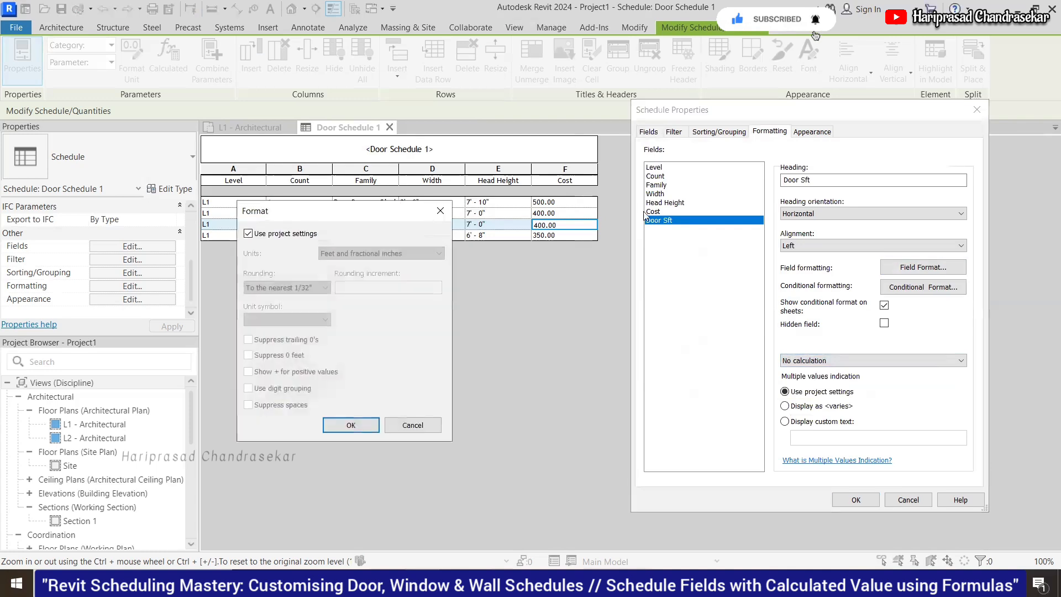
{"action": "left_click", "coordinate": [439, 211]}
{"action": "left_click", "coordinate": [890, 287]}
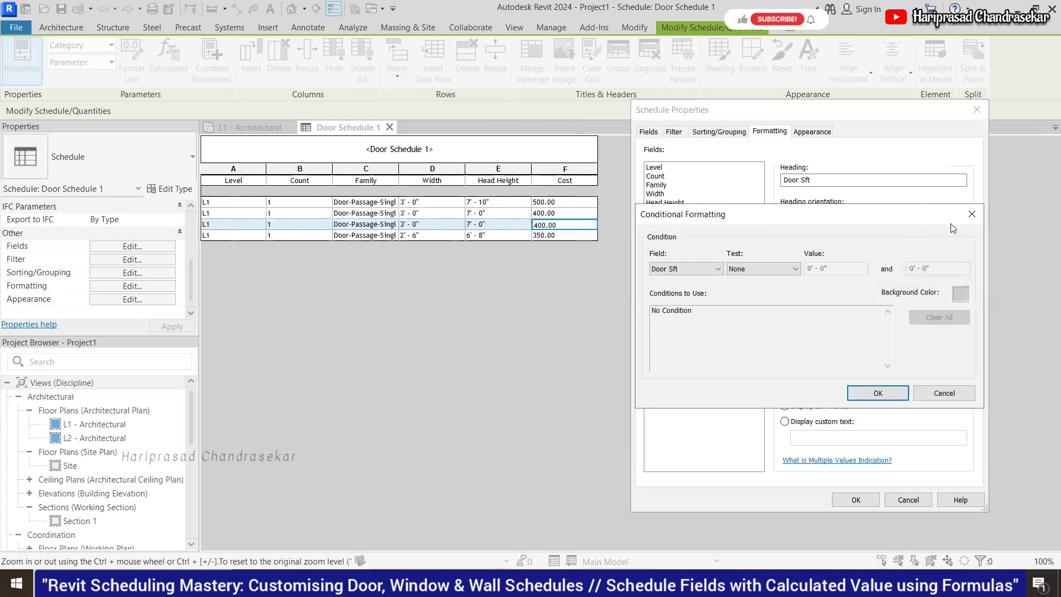
{"action": "left_click", "coordinate": [972, 215]}
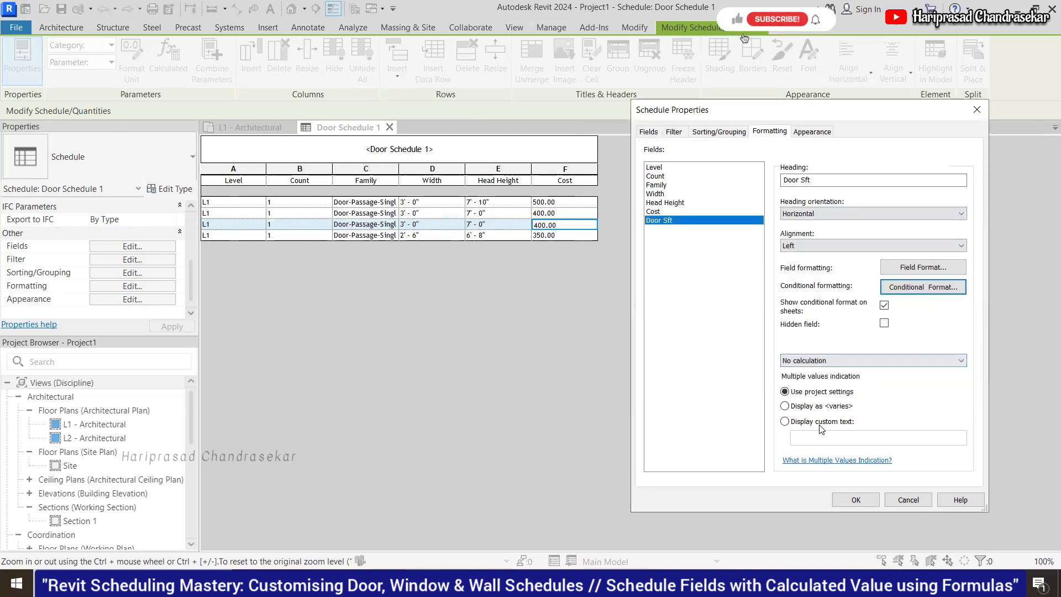
Step: Choose custom text as the Door Sft field's multiple values indication and set its calculation to Calculate totals
{"action": "left_click", "coordinate": [785, 422]}
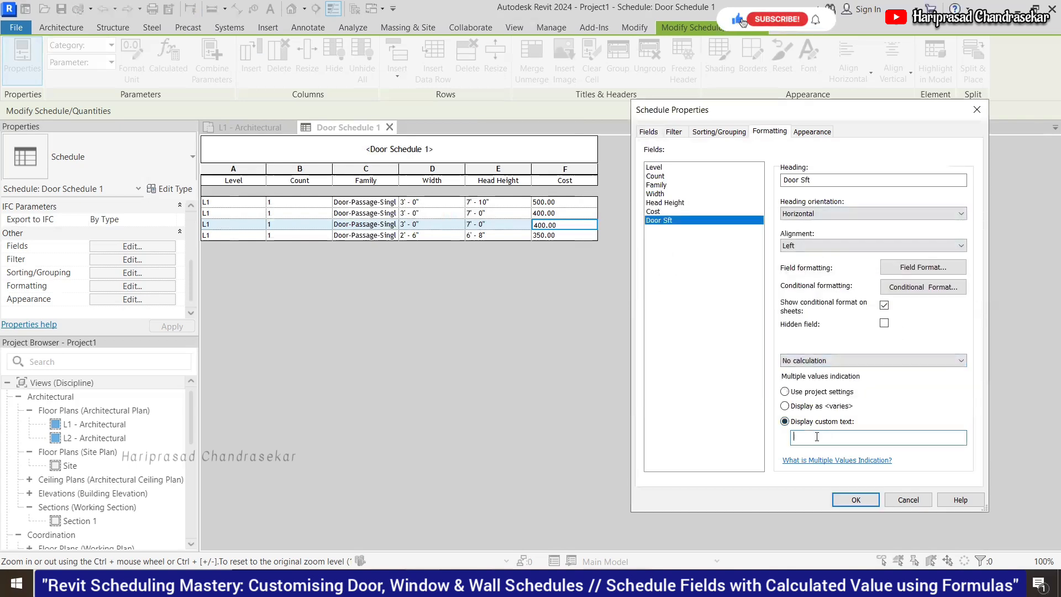
{"action": "left_click", "coordinate": [822, 361]}
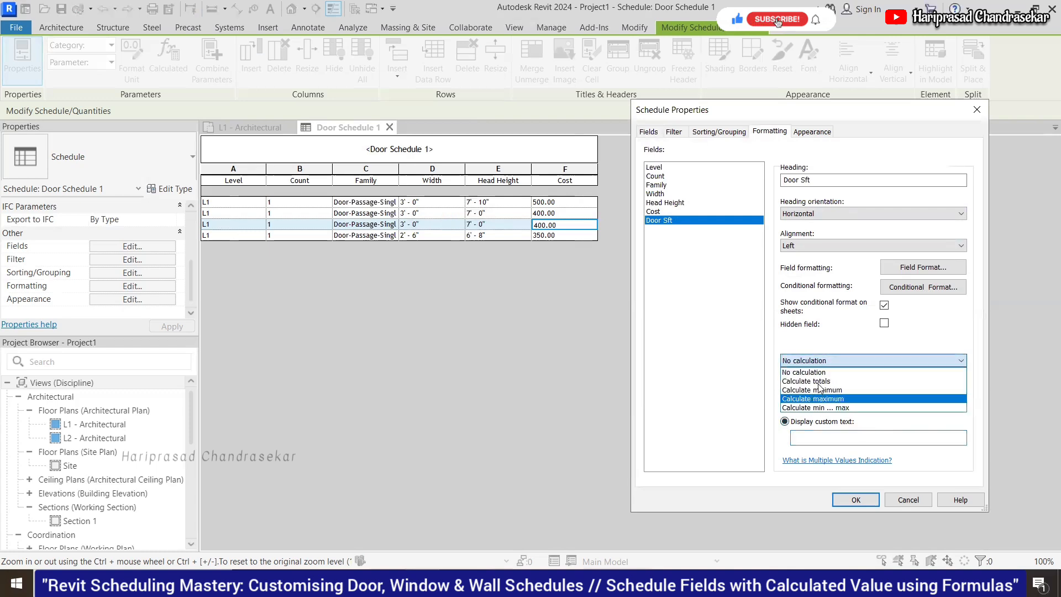
{"action": "left_click", "coordinate": [821, 382]}
{"action": "left_click", "coordinate": [825, 362]}
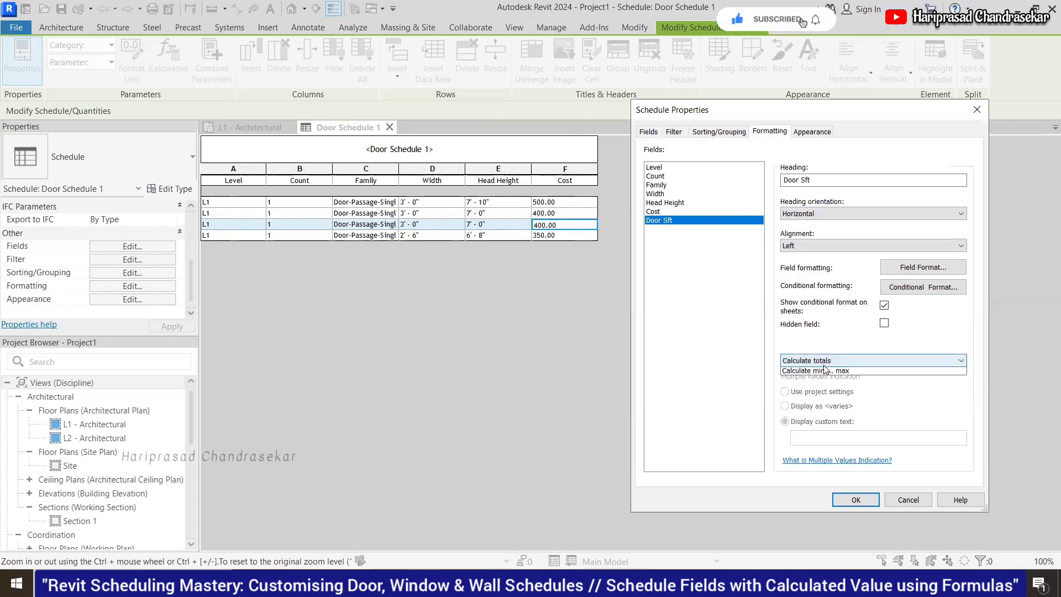
{"action": "left_click", "coordinate": [832, 342]}
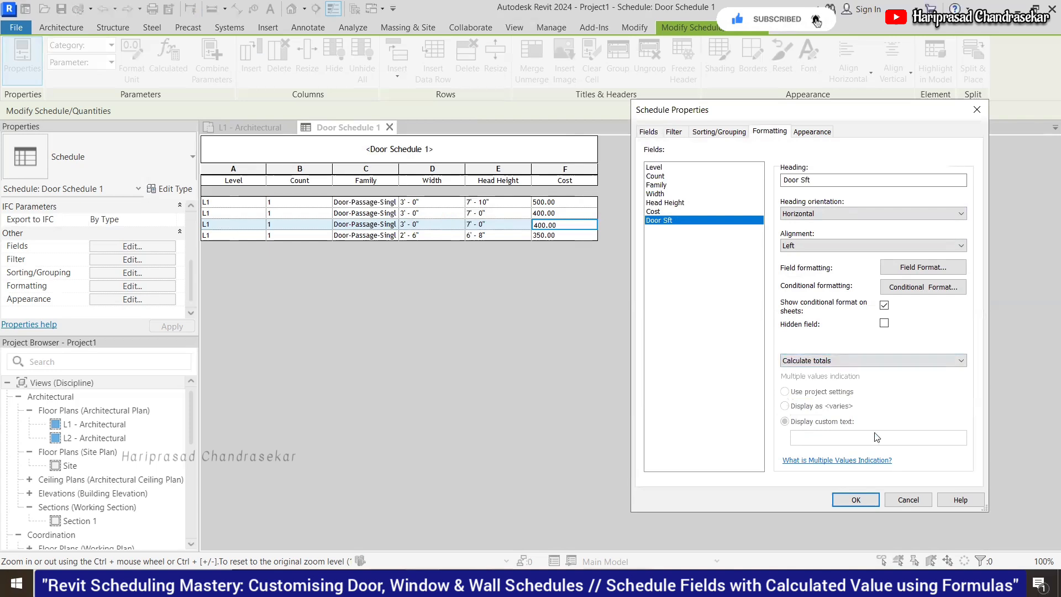
{"action": "left_click", "coordinate": [821, 135]}
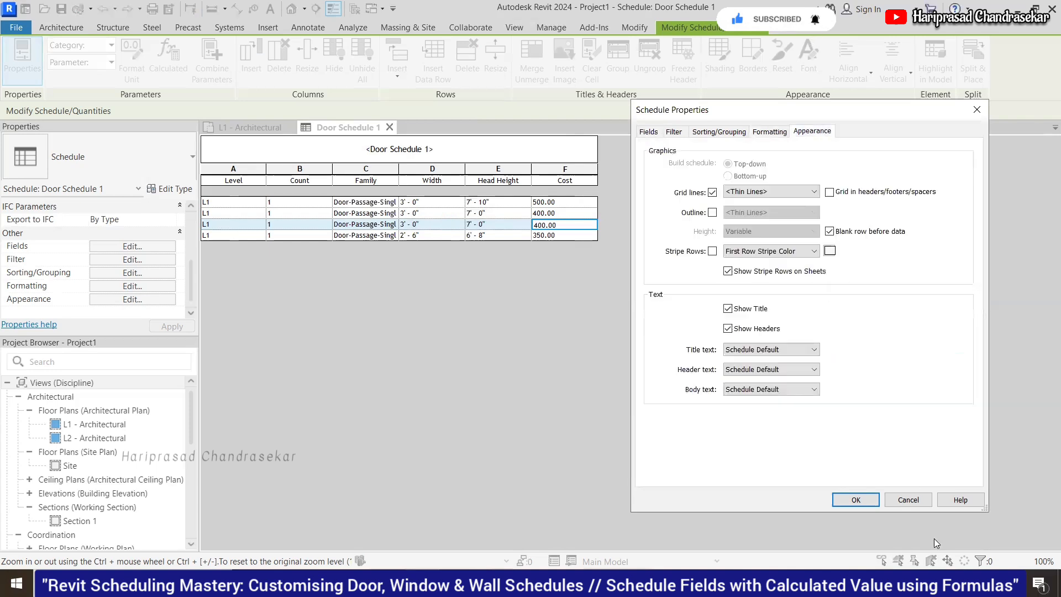
Step: Discard the open schedule property changes and start a new calculated value named Door Sft in the door schedule's fields
{"action": "left_click", "coordinate": [907, 499]}
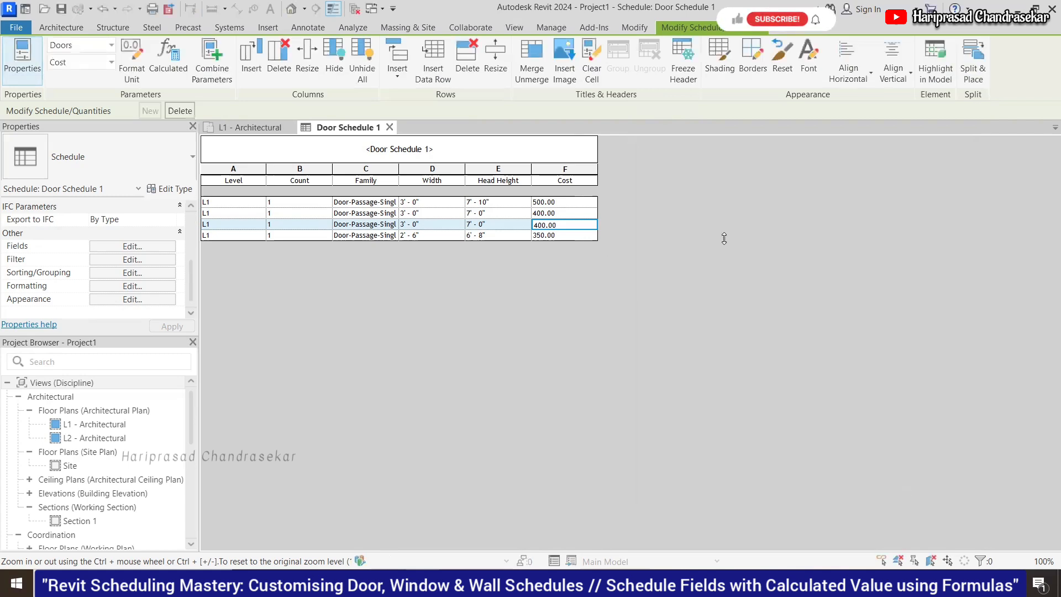
{"action": "left_click", "coordinate": [130, 247]}
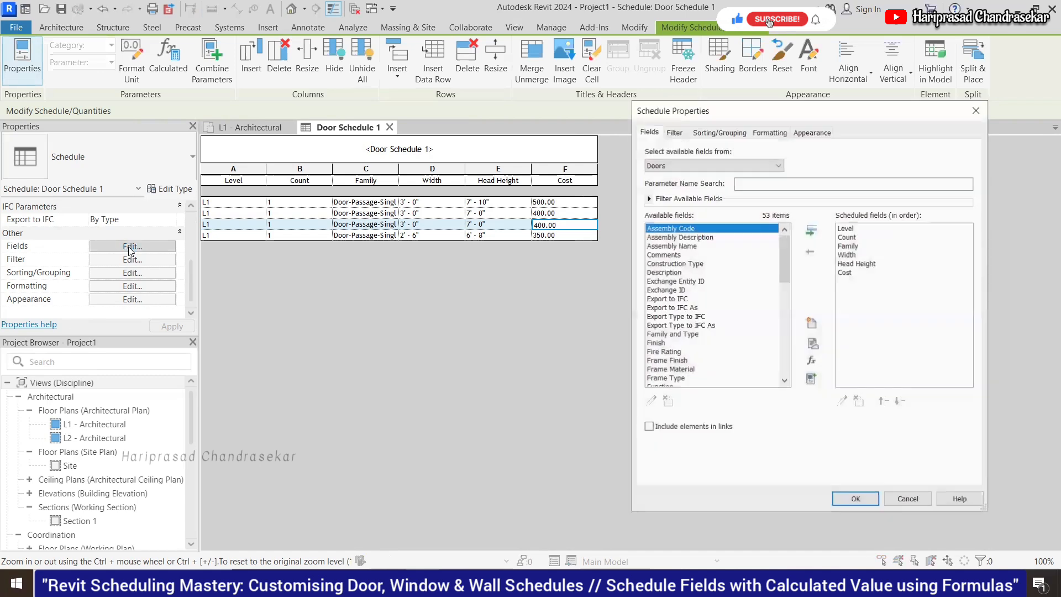
{"action": "left_click", "coordinate": [846, 273]}
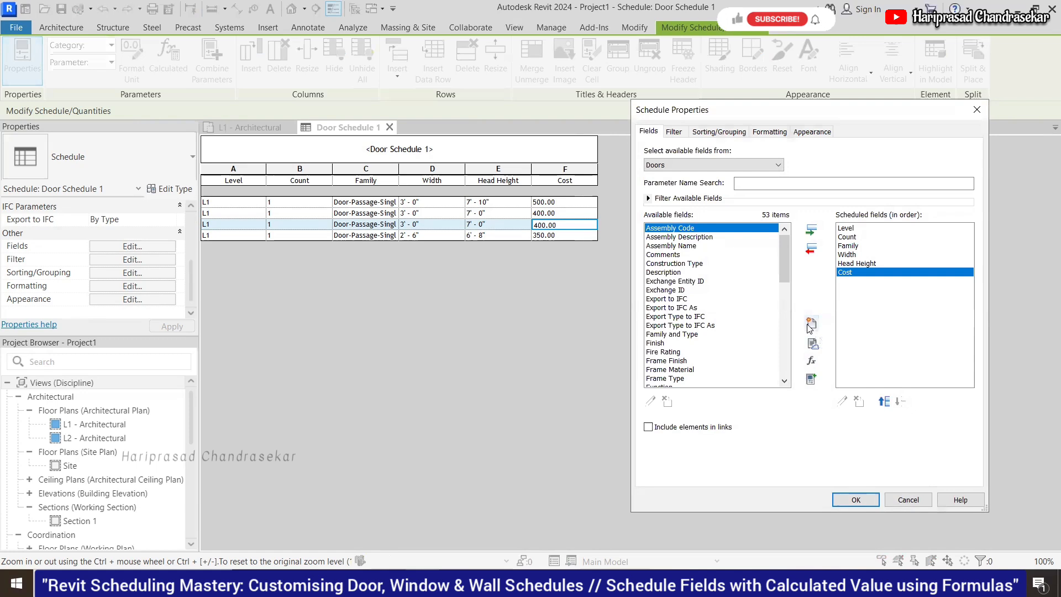
{"action": "left_click", "coordinate": [811, 362]}
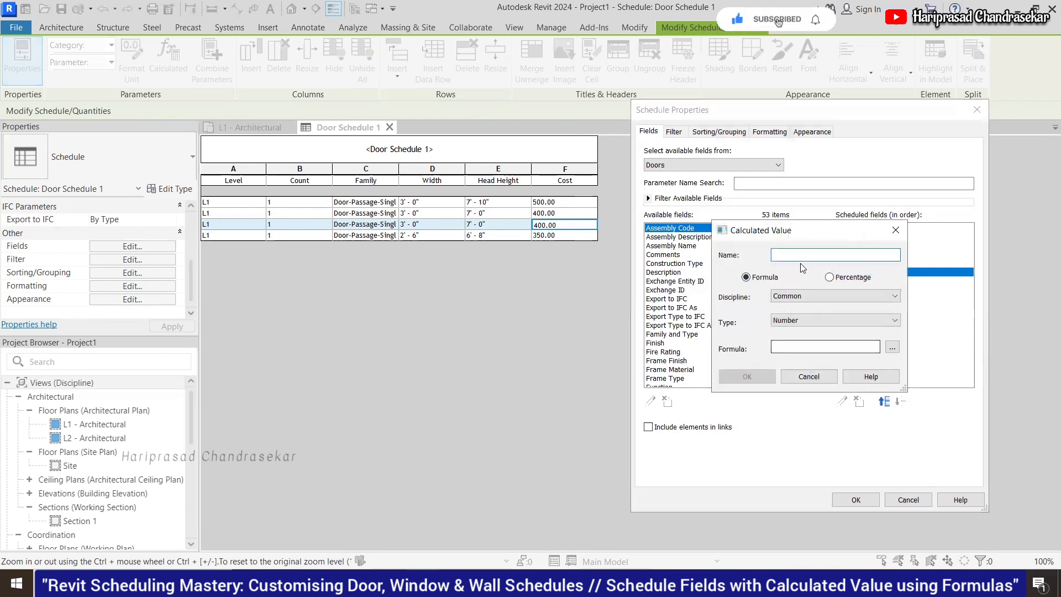
{"action": "type", "text": "Door Sft"}
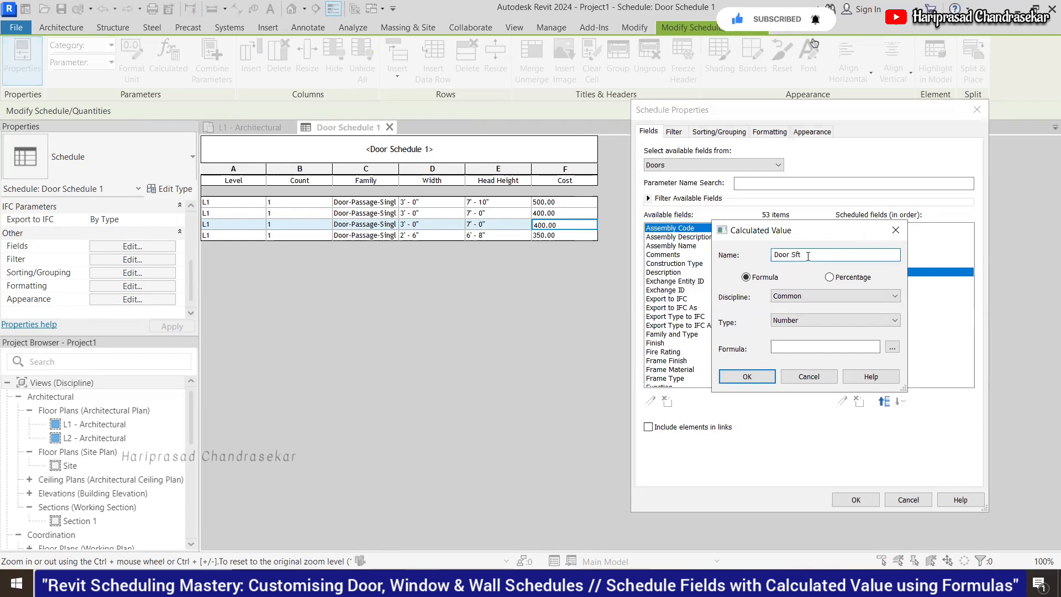
Step: Build the formula Width*Head Height for the Door Sft calculated value from the schedule's fields and try to accept it
{"action": "left_click", "coordinate": [809, 347]}
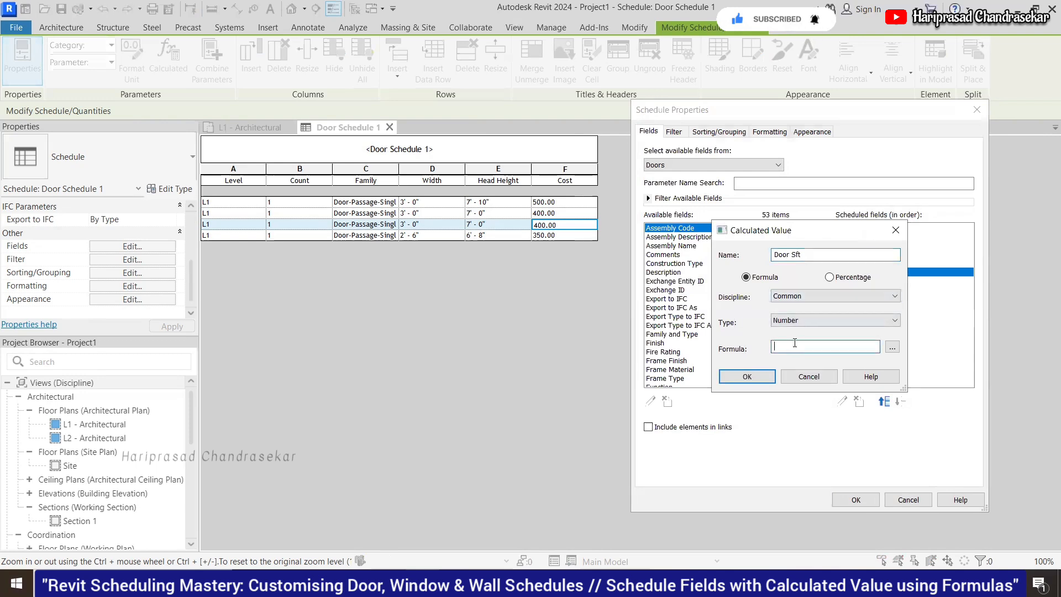
{"action": "left_click", "coordinate": [893, 347]}
{"action": "left_click", "coordinate": [745, 253]}
{"action": "double_click", "coordinate": [744, 254]}
{"action": "type", "text": "*"}
{"action": "left_click", "coordinate": [893, 347]}
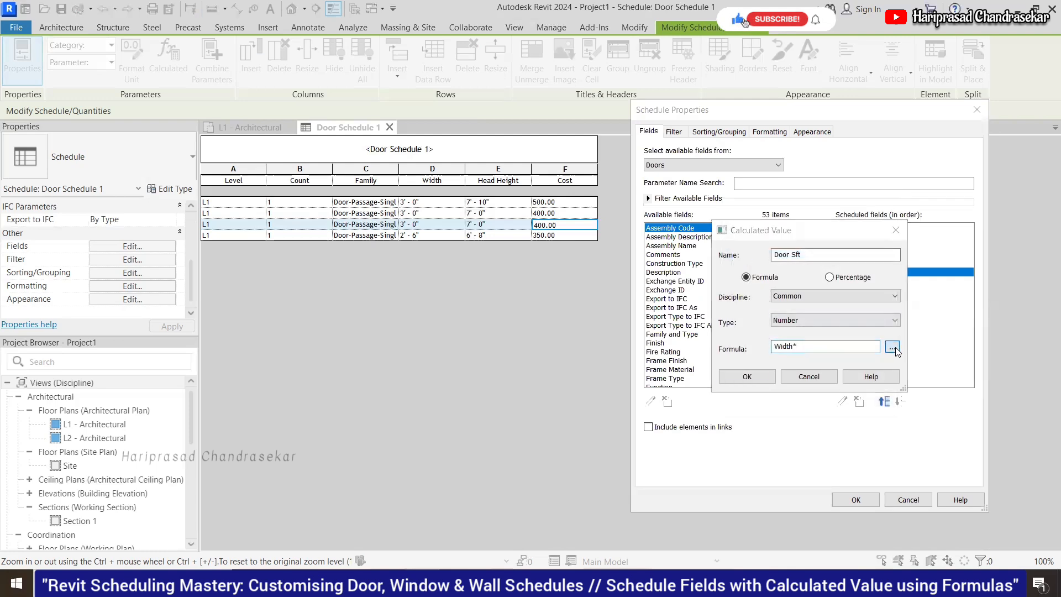
{"action": "double_click", "coordinate": [756, 263]}
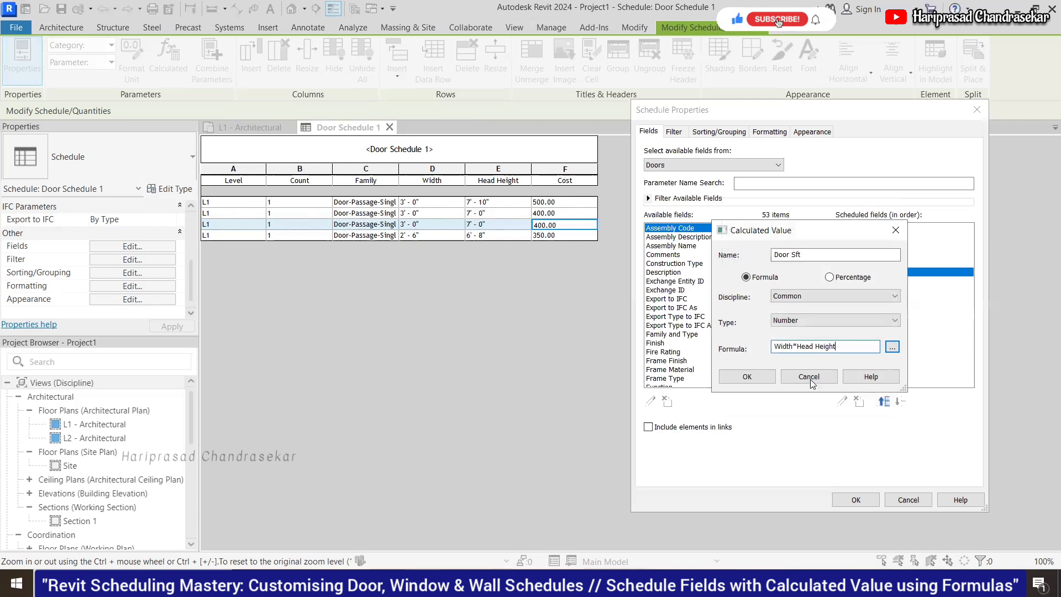
{"action": "left_click", "coordinate": [747, 376]}
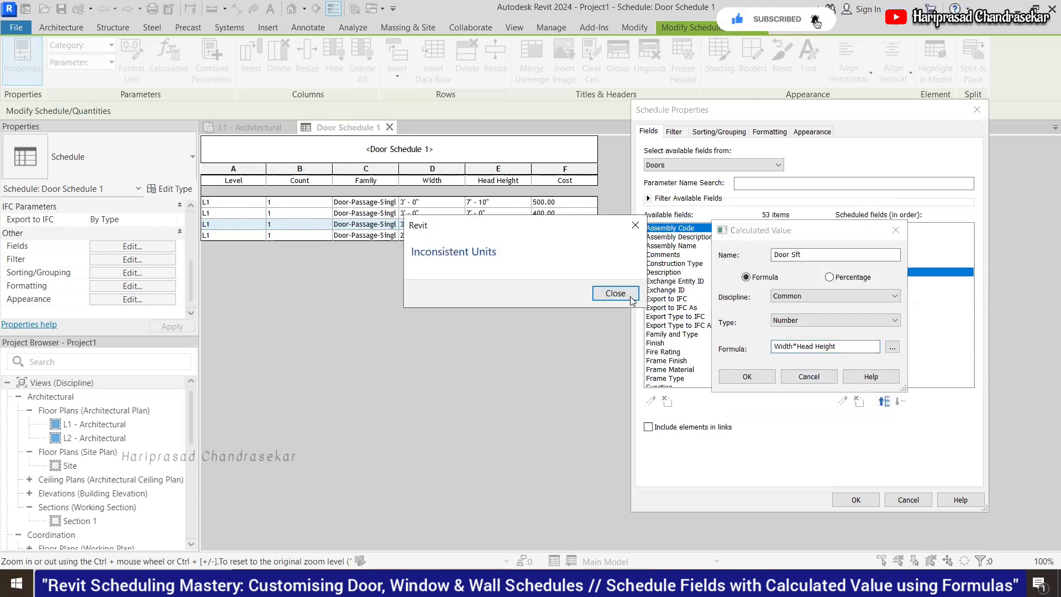
{"action": "left_click", "coordinate": [616, 293]}
Step: Try the Door Sft formula with a leading equals sign, as =Width*Head Height
{"action": "left_click", "coordinate": [775, 346]}
{"action": "type", "text": "="}
{"action": "left_click", "coordinate": [759, 375]}
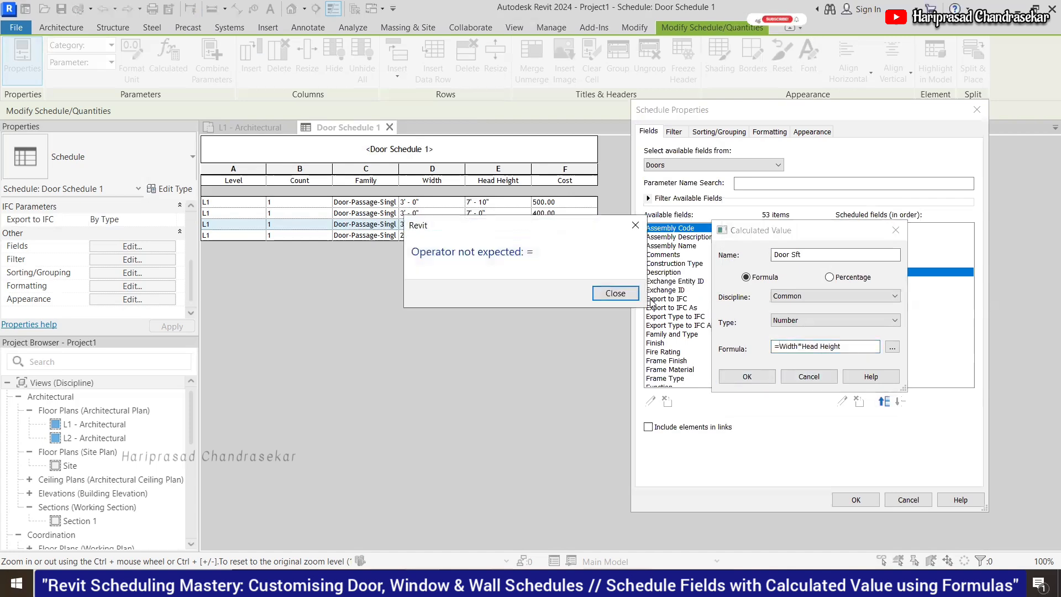
{"action": "left_click", "coordinate": [613, 294]}
Step: Enclose Width*Head Height in parentheses in the Door Sft formula and try to accept it
{"action": "left_click", "coordinate": [858, 345]}
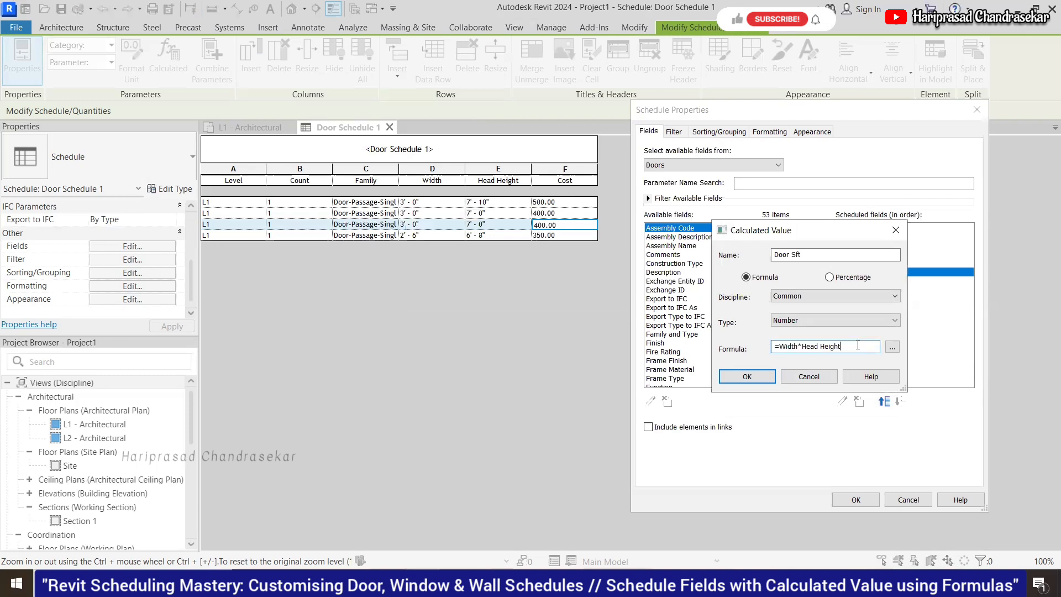
{"action": "left_click", "coordinate": [892, 348]}
{"action": "left_click", "coordinate": [889, 205]}
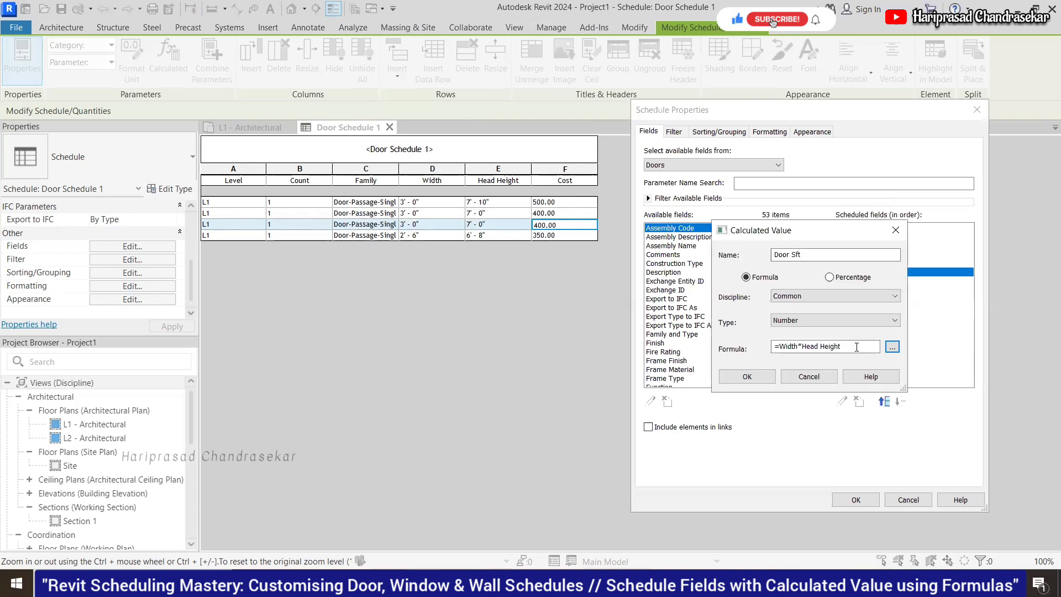
{"action": "type", "text": ")"}
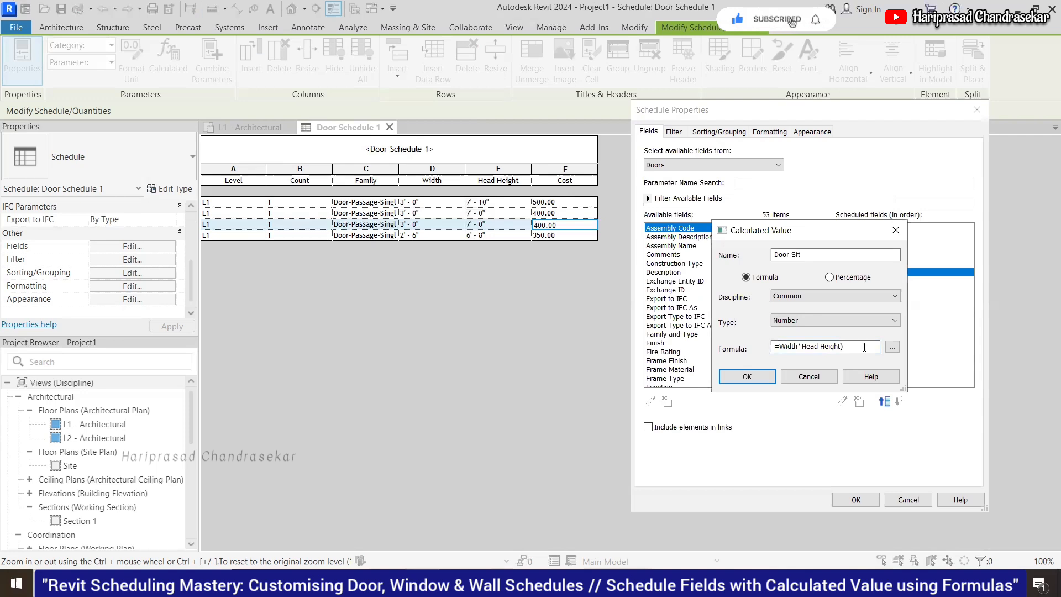
{"action": "type", "text": "("}
{"action": "left_click", "coordinate": [756, 375]}
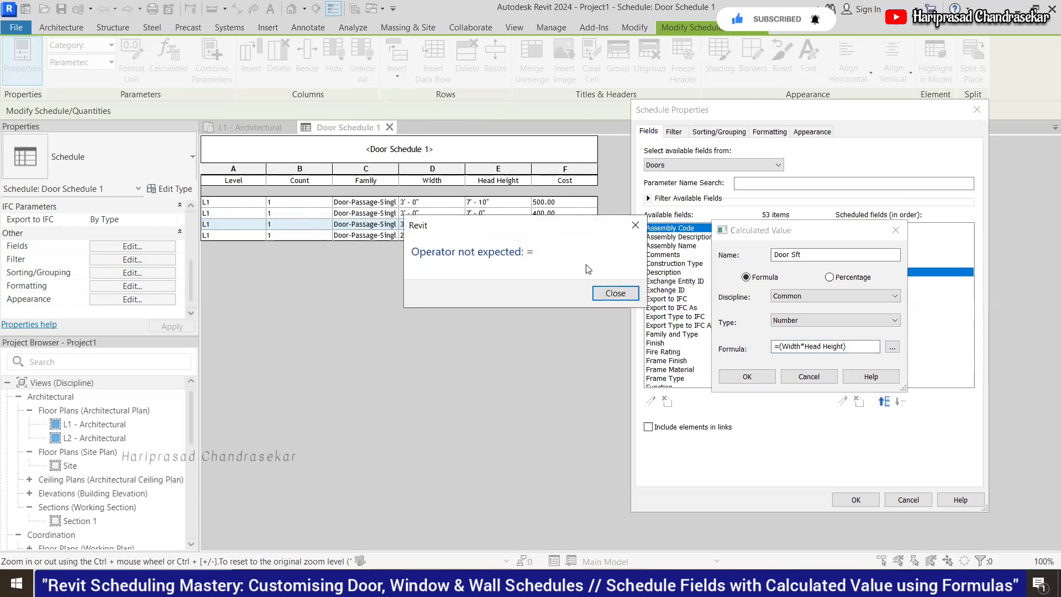
{"action": "left_click", "coordinate": [611, 292]}
Step: Divide the Door Sft formula by 1, remove its leading equals sign, and accept it as (Width*Head Height)/1
{"action": "left_click", "coordinate": [855, 344]}
{"action": "type", "text": "/1"}
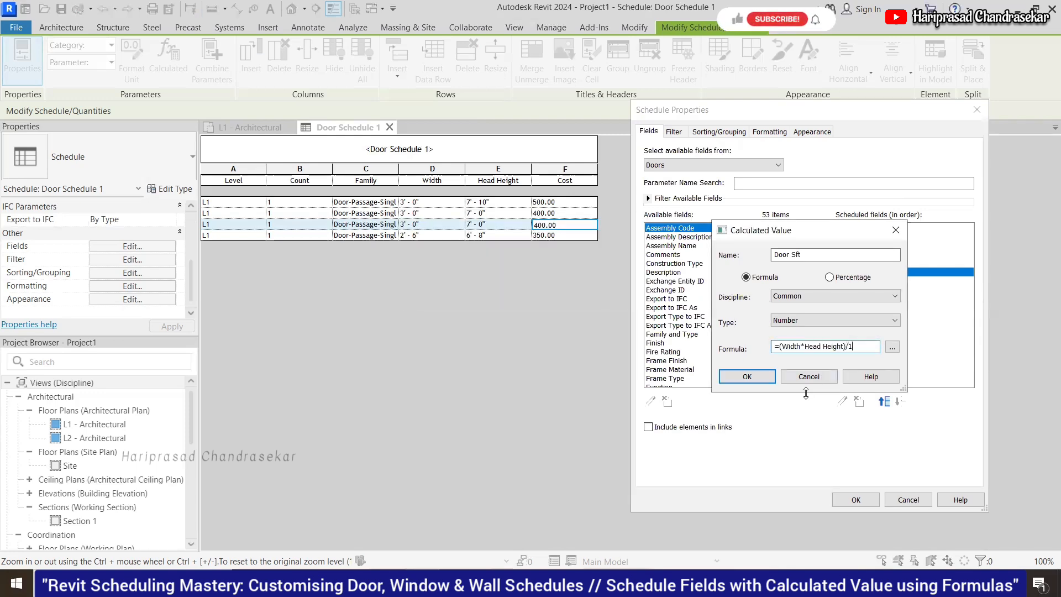
{"action": "left_click", "coordinate": [747, 377]}
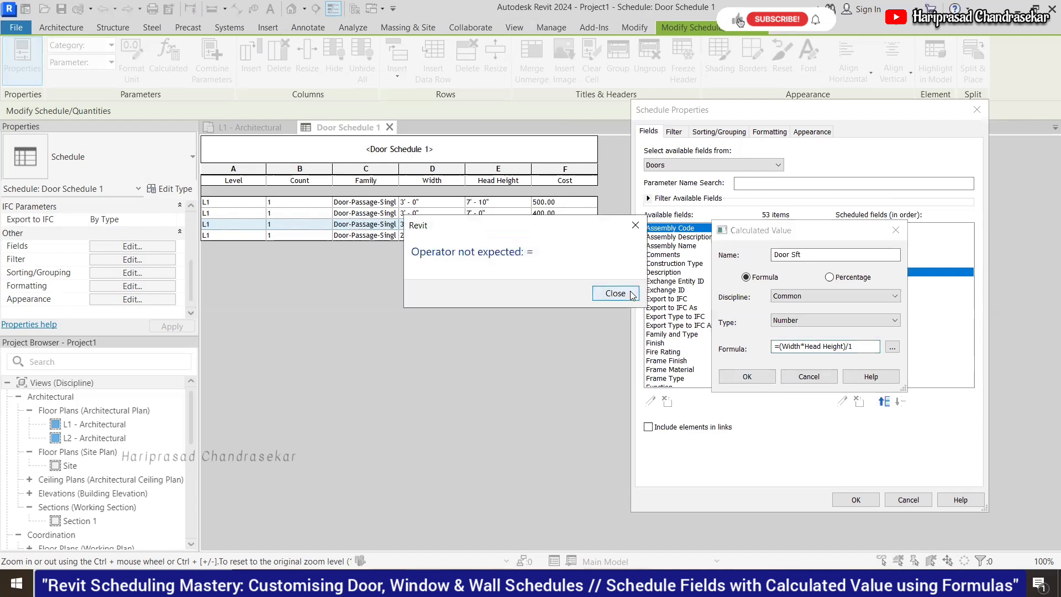
{"action": "left_click", "coordinate": [615, 294]}
{"action": "left_click", "coordinate": [782, 347]}
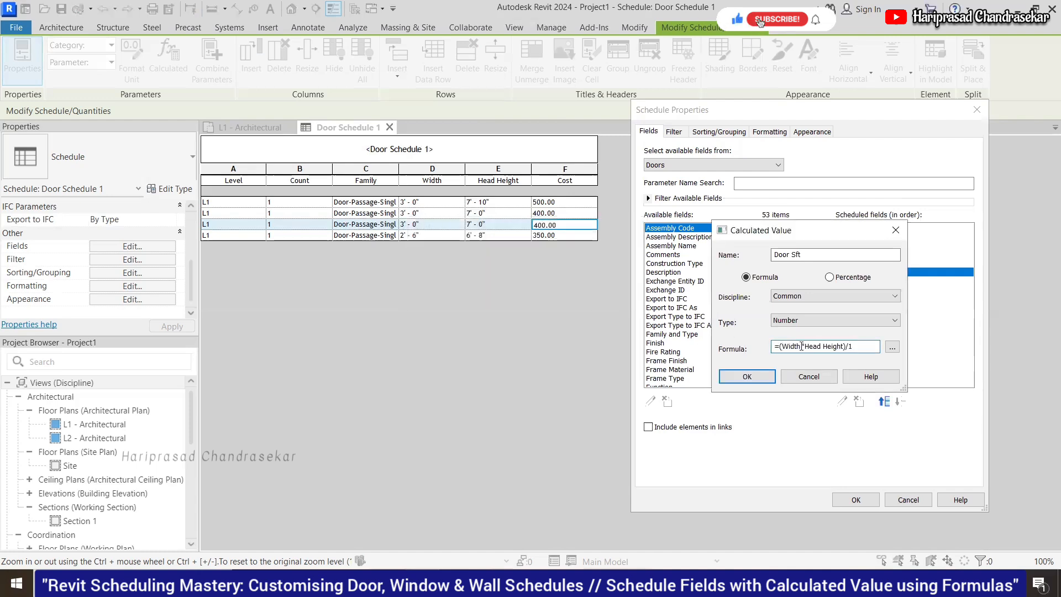
{"action": "key", "text": "BackSpace"}
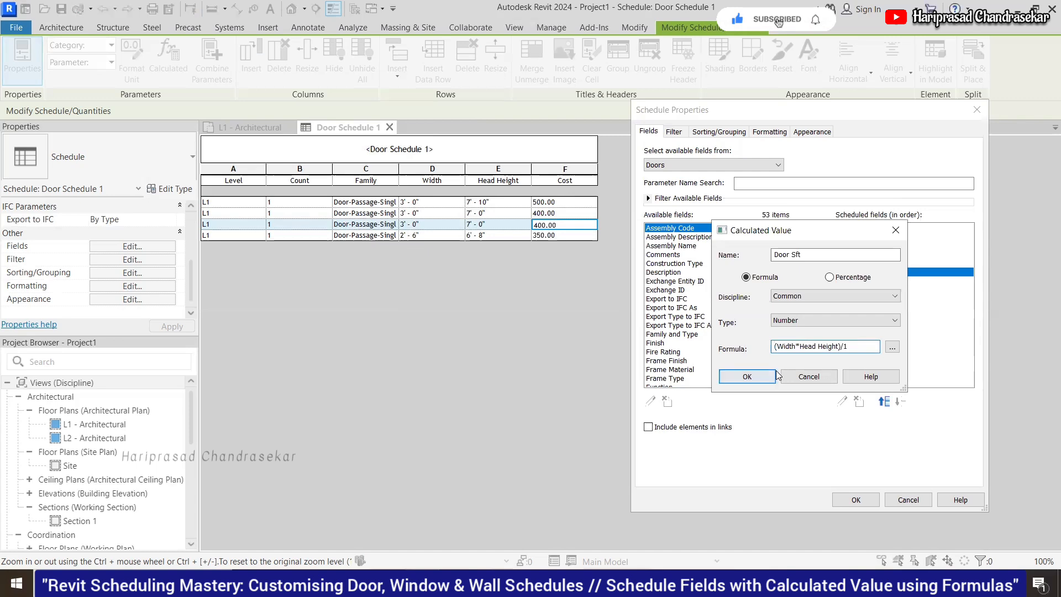
{"action": "left_click", "coordinate": [744, 377]}
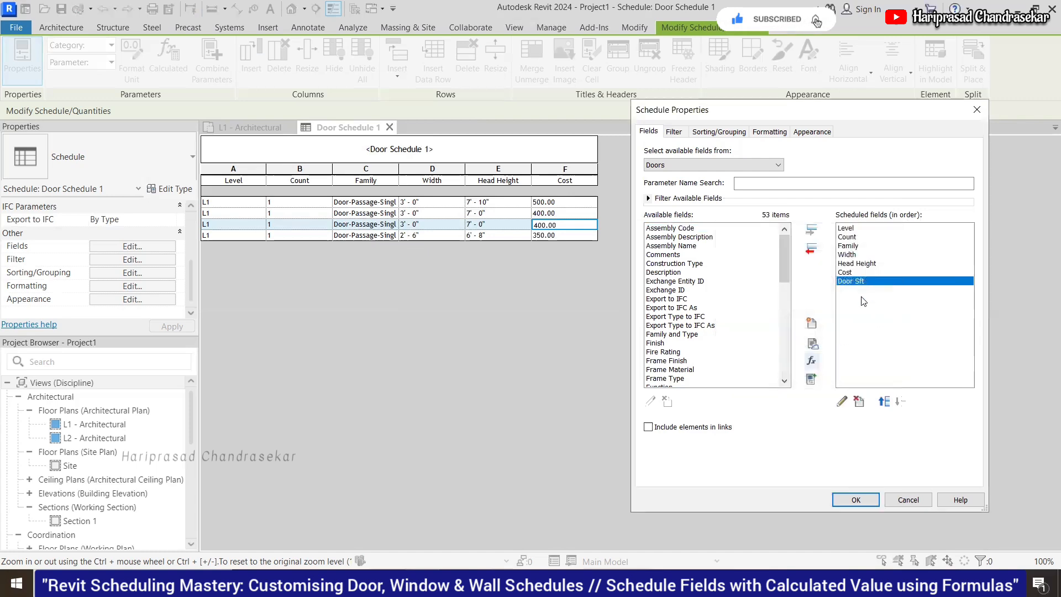
Step: Review the Door Sft formula and apply the new calculated field to the door schedule
{"action": "left_click", "coordinate": [842, 402]}
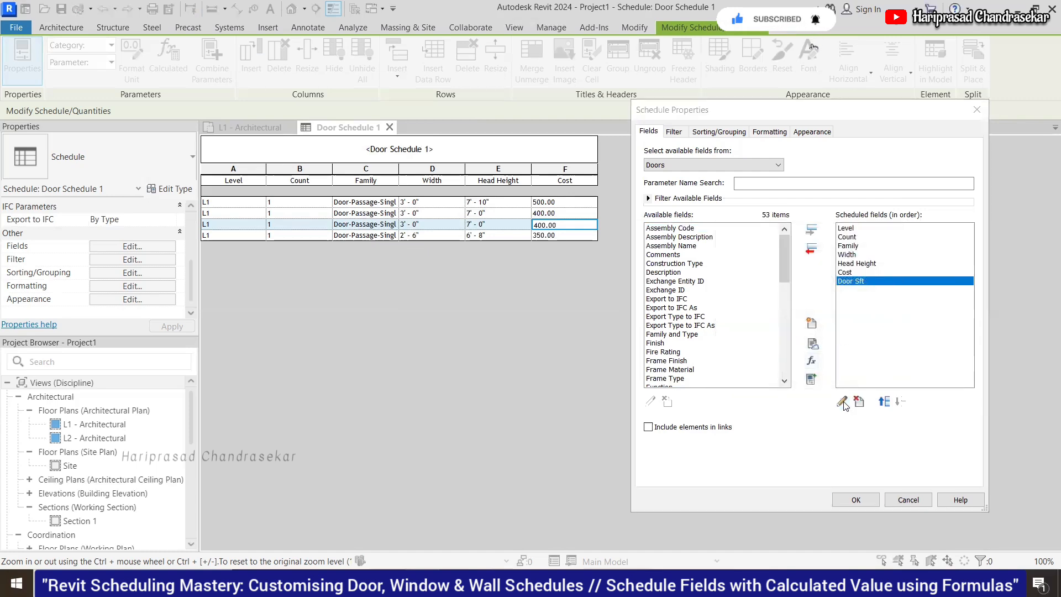
{"action": "left_click", "coordinate": [824, 348]}
{"action": "left_click", "coordinate": [747, 377]}
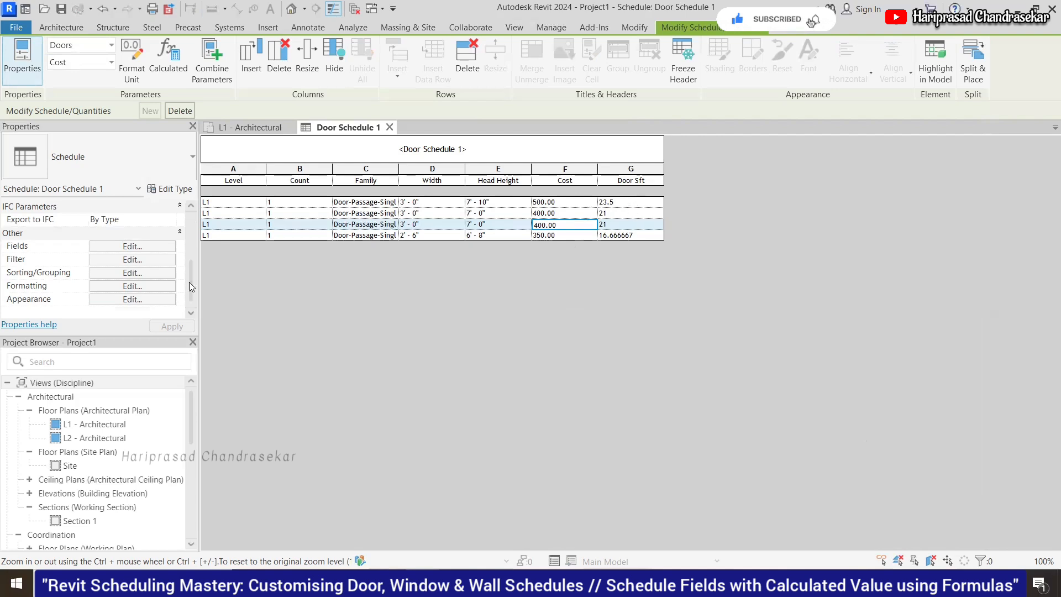
Step: Move the Door Sft field ahead of Cost in the scheduled fields and apply the new order
{"action": "left_click", "coordinate": [154, 247]}
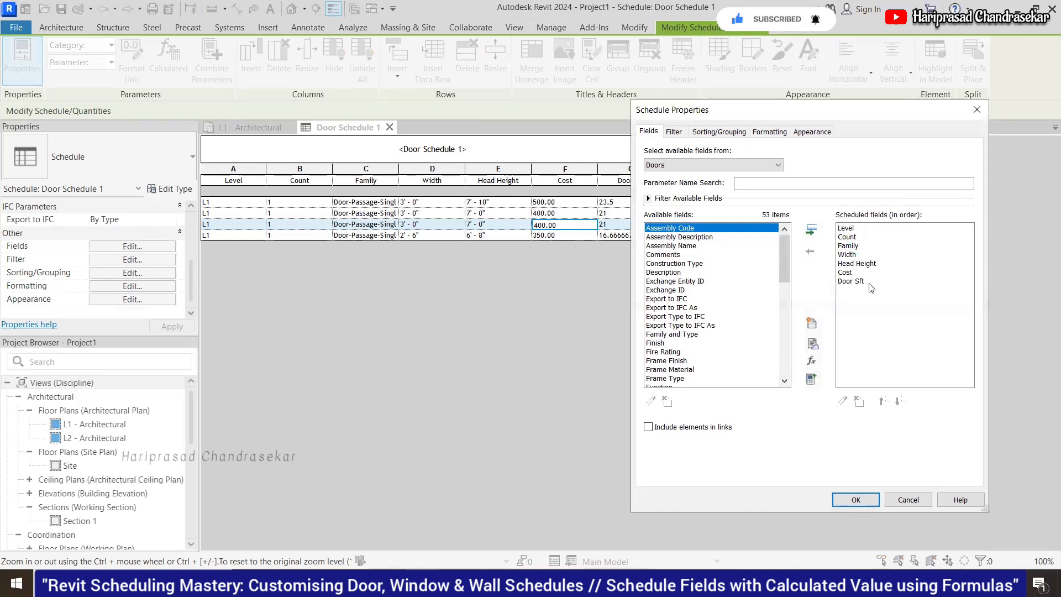
{"action": "left_click", "coordinate": [849, 281]}
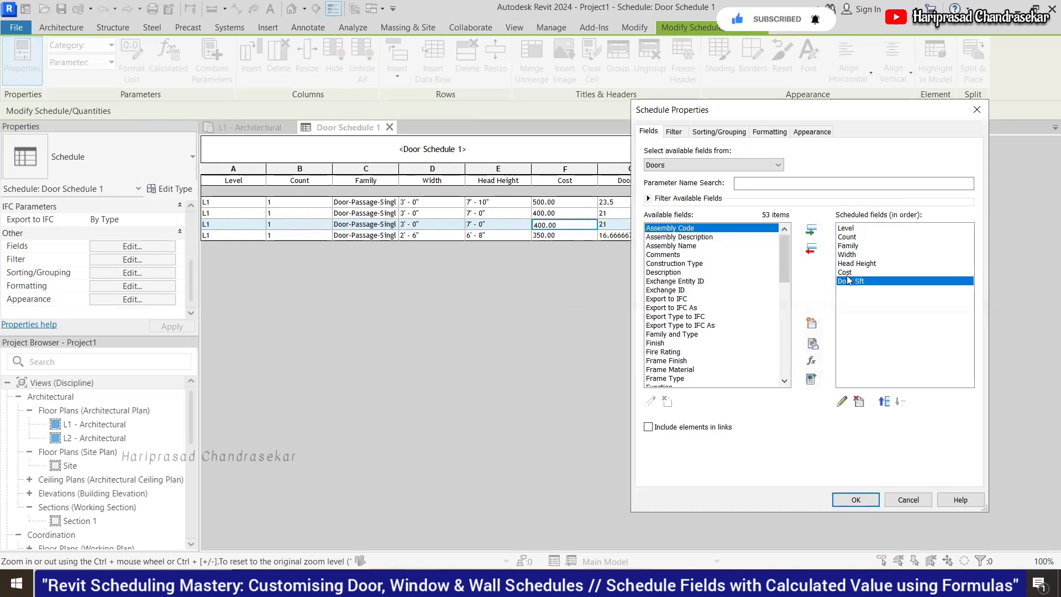
{"action": "left_click", "coordinate": [884, 402]}
{"action": "left_click", "coordinate": [856, 499]}
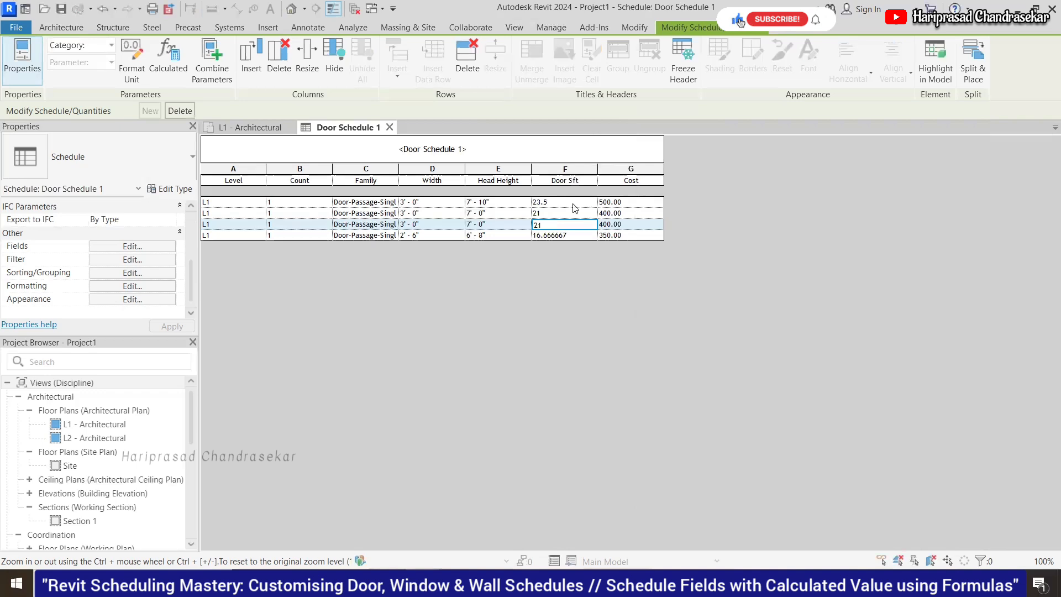
{"action": "left_click", "coordinate": [575, 204]}
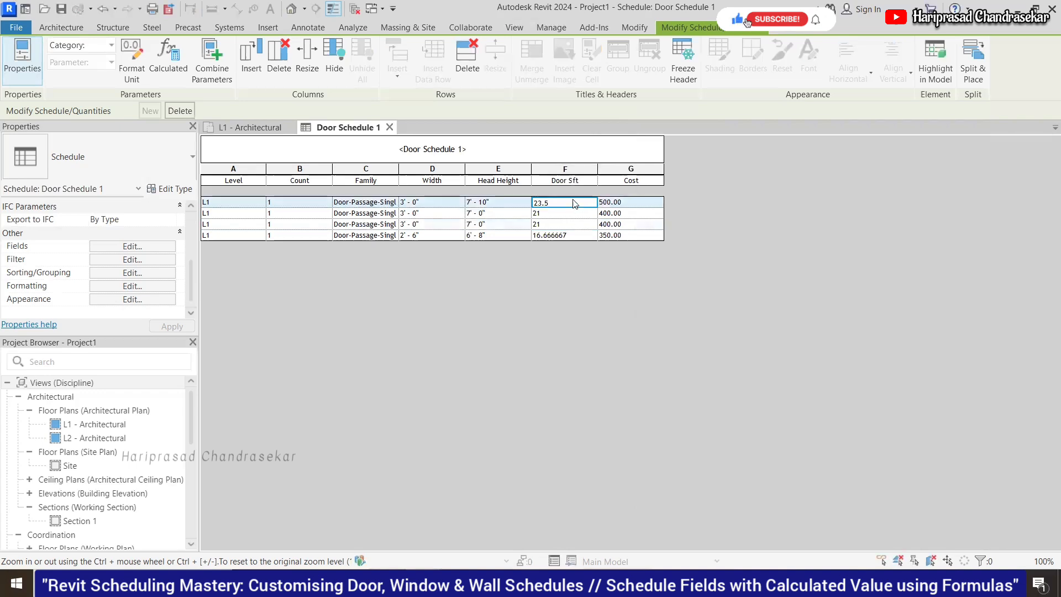
Step: Examine the Door Sft field's formula, formatting and alignment options without changing them
{"action": "left_click", "coordinate": [148, 248]}
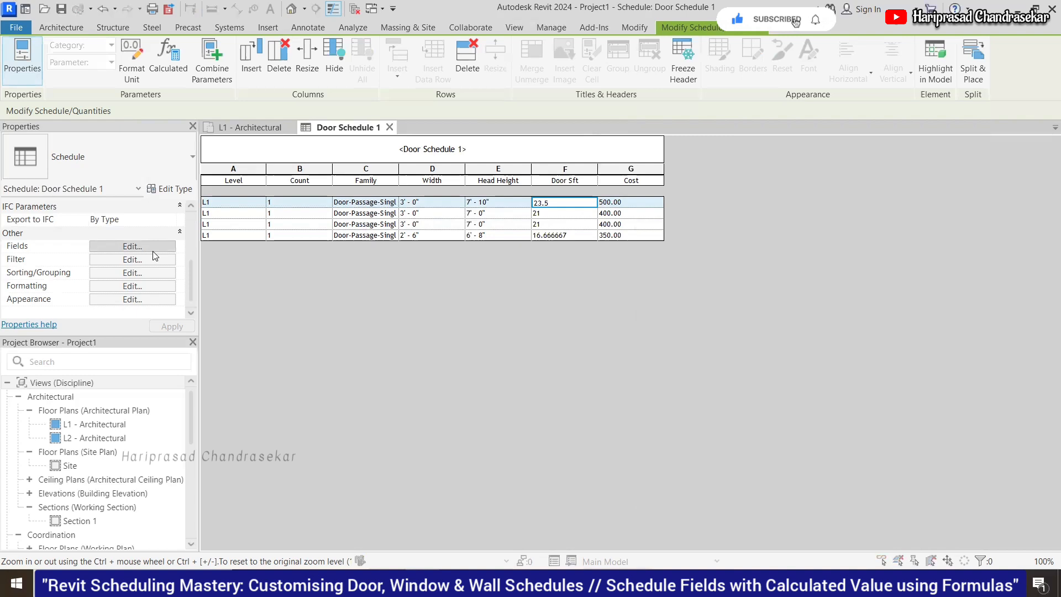
{"action": "left_click", "coordinate": [850, 273]}
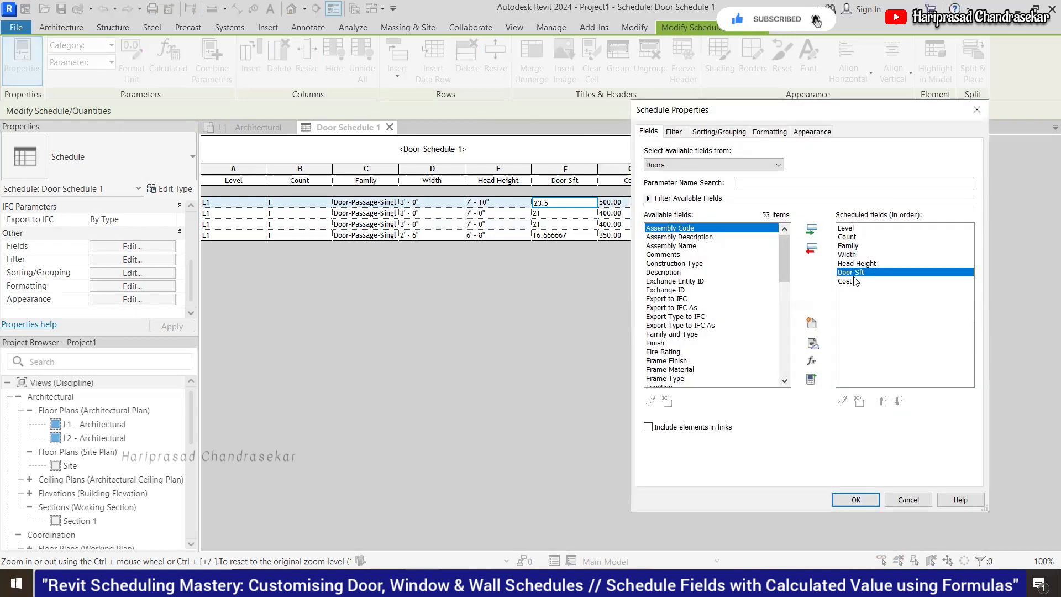
{"action": "left_click", "coordinate": [842, 403]}
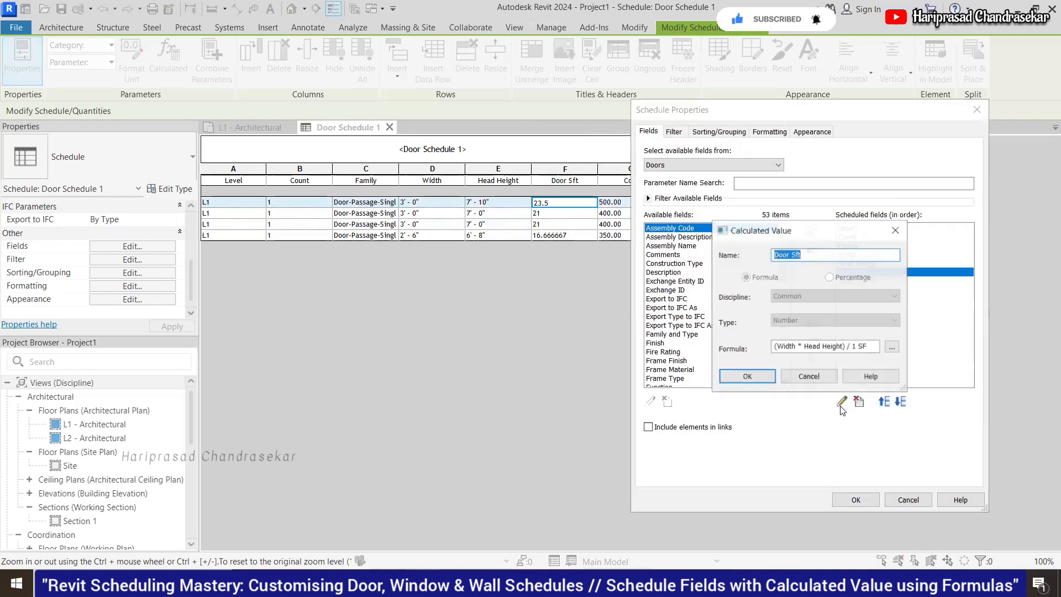
{"action": "left_click", "coordinate": [823, 378]}
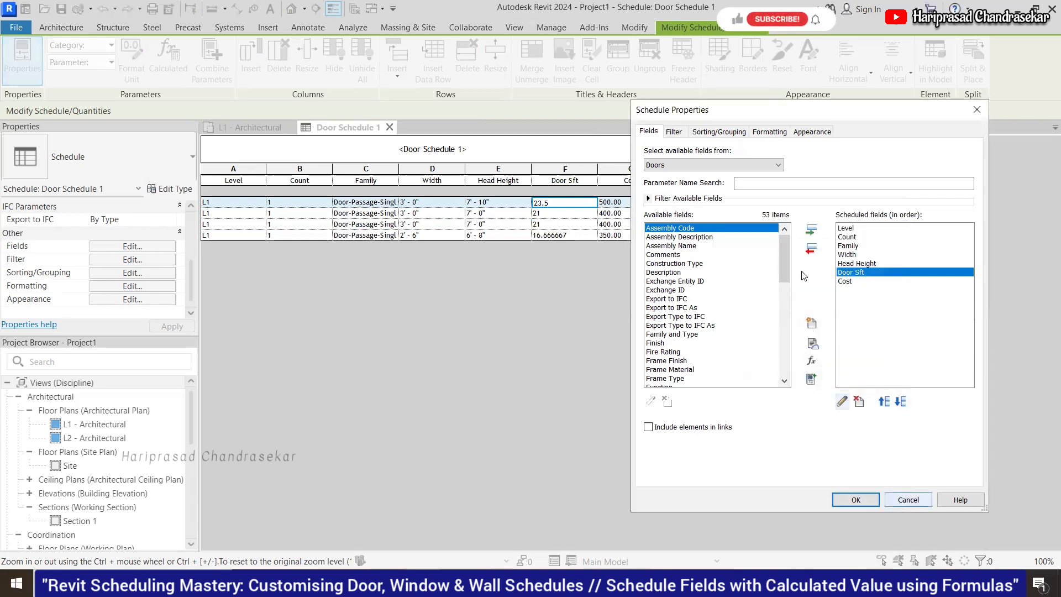
{"action": "left_click", "coordinate": [719, 131]}
{"action": "left_click", "coordinate": [771, 132]}
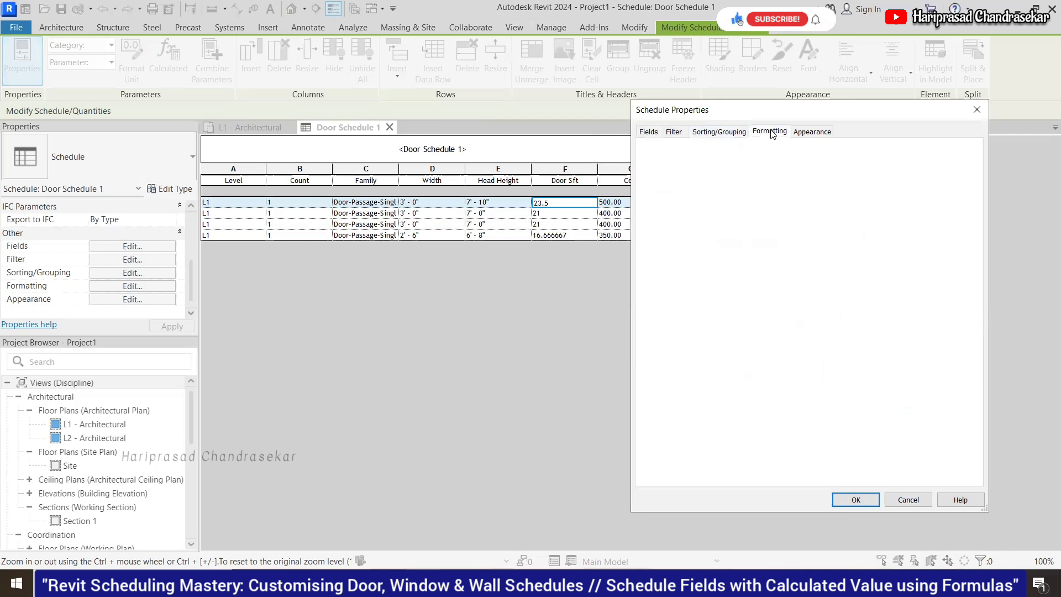
{"action": "left_click", "coordinate": [657, 213]}
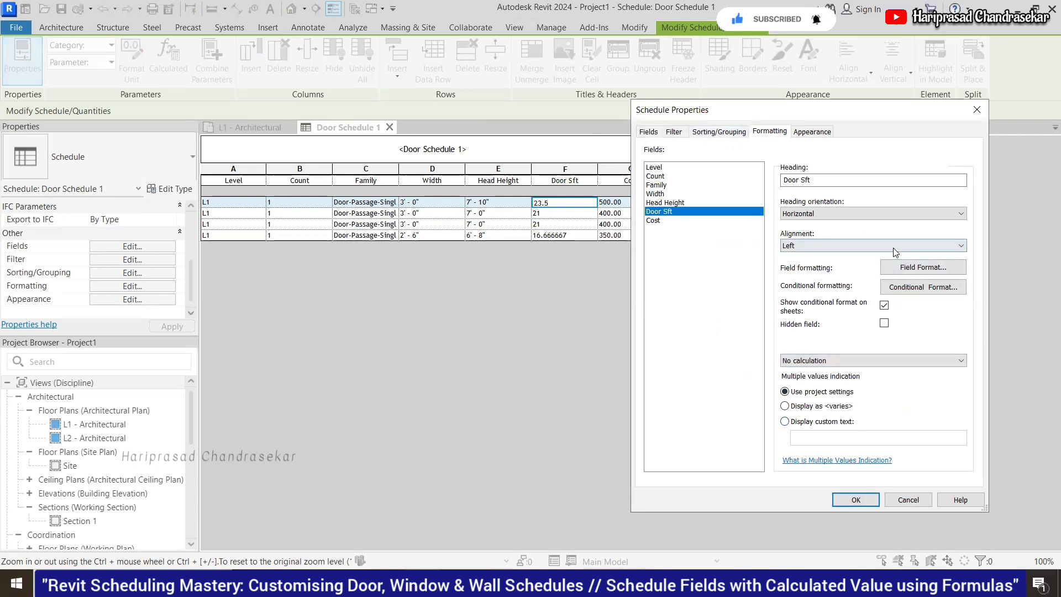
{"action": "left_click", "coordinate": [855, 244]}
{"action": "left_click", "coordinate": [855, 256]}
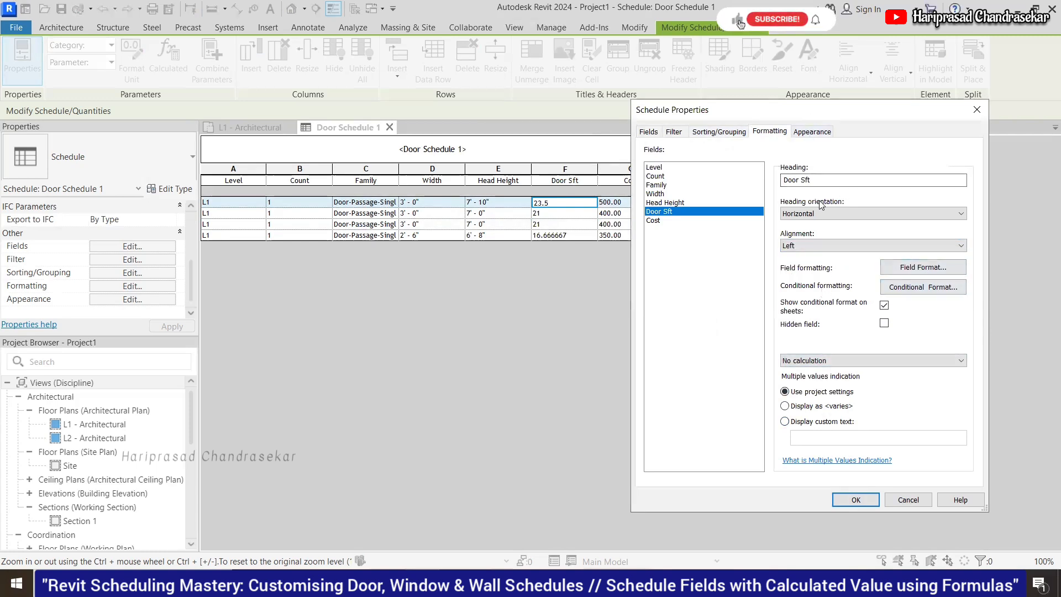
{"action": "left_click", "coordinate": [908, 501]}
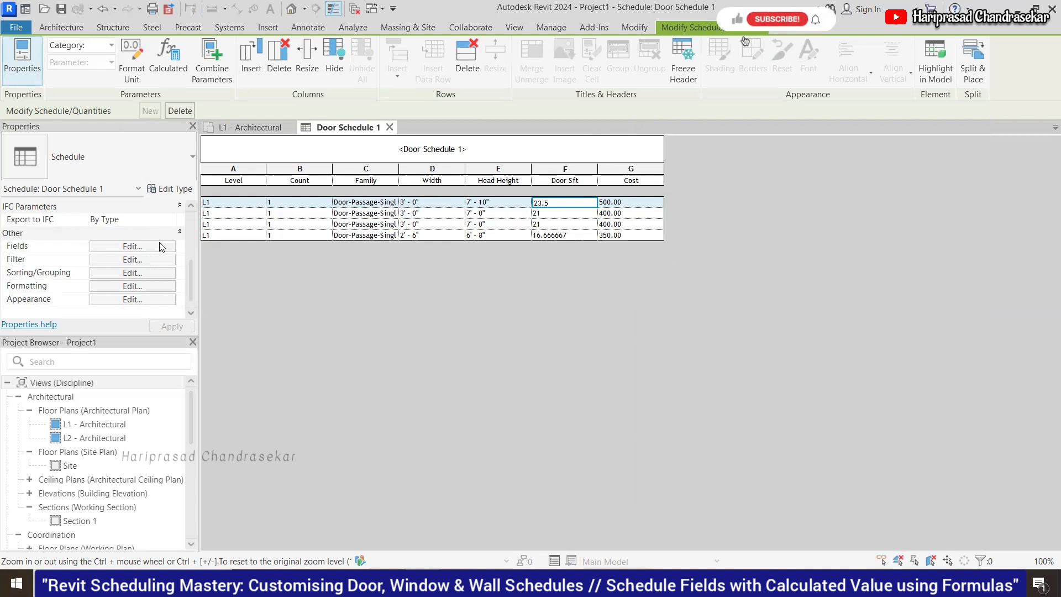
Step: Start a new calculated value for the door schedule and name it Door Cost
{"action": "left_click", "coordinate": [132, 246]}
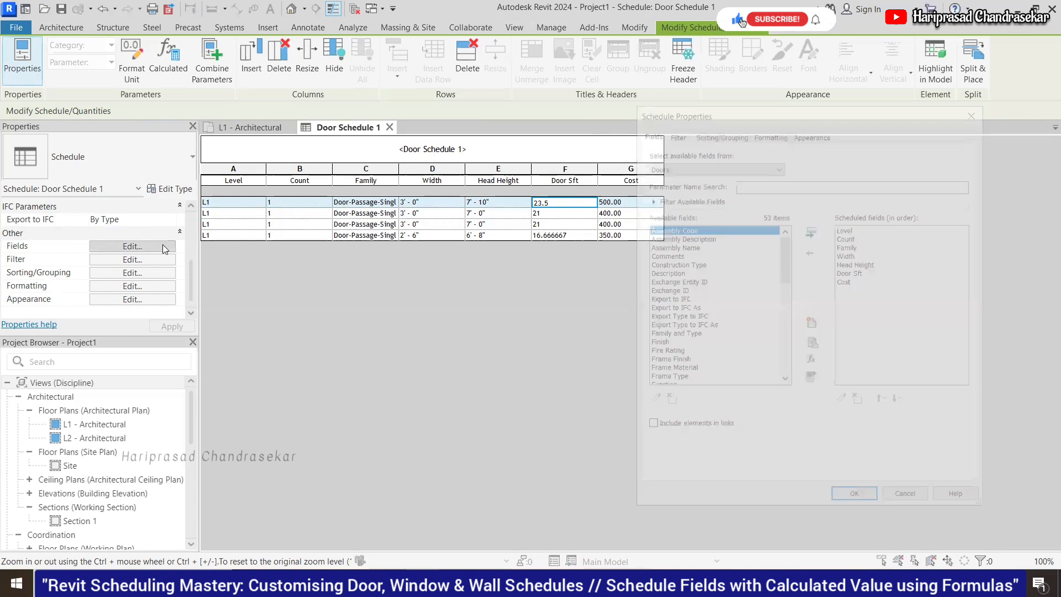
{"action": "left_click", "coordinate": [812, 362]}
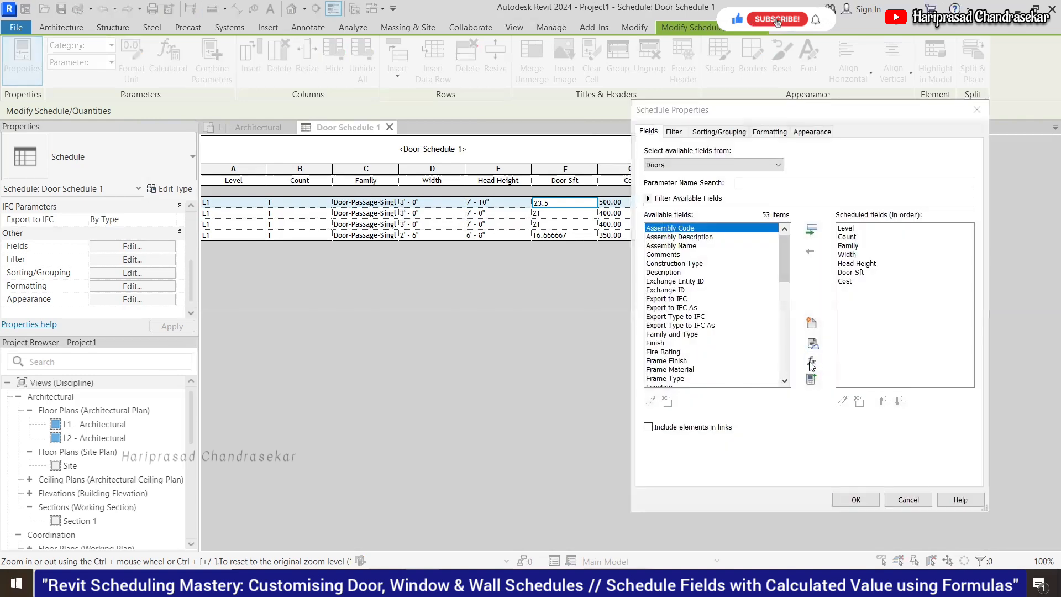
{"action": "type", "text": "Cost"}
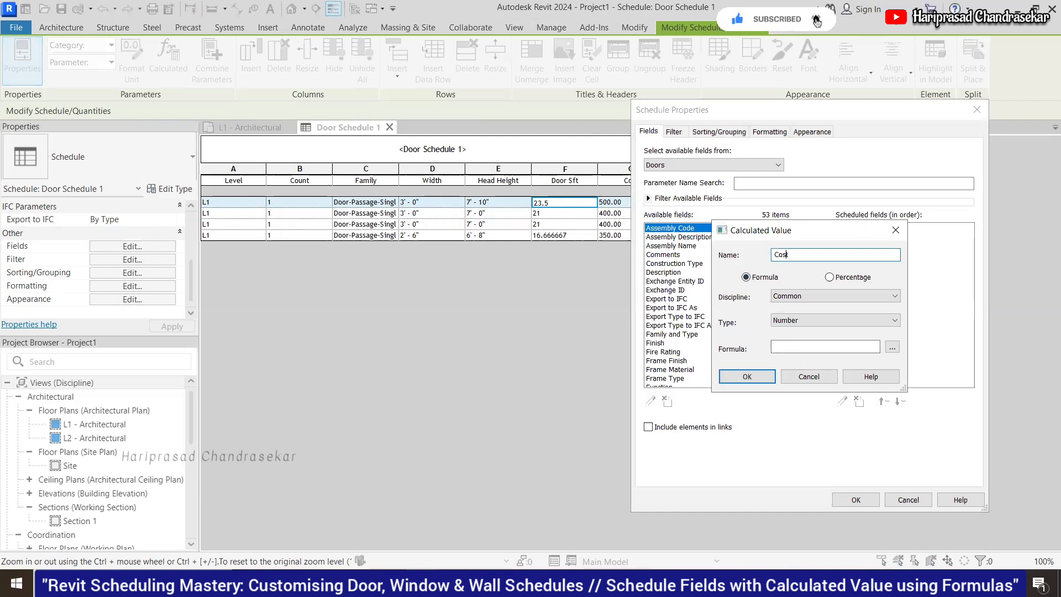
{"action": "type", "text": "Door"}
{"action": "left_click", "coordinate": [794, 346]}
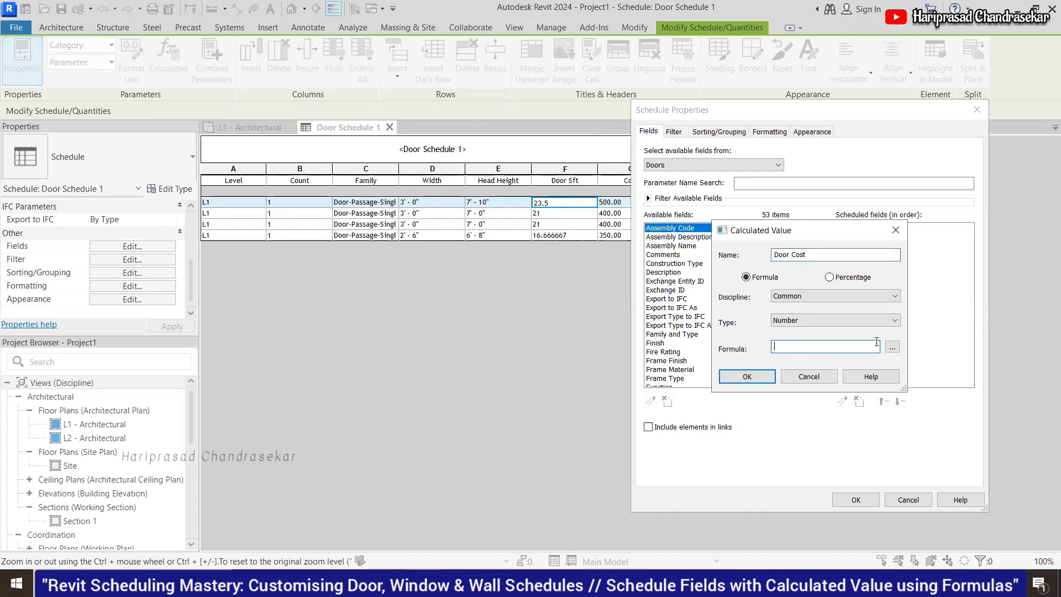
Step: Define the Door Cost formula as Door Sft*Cost and apply the new field to the door schedule
{"action": "left_click", "coordinate": [893, 347]}
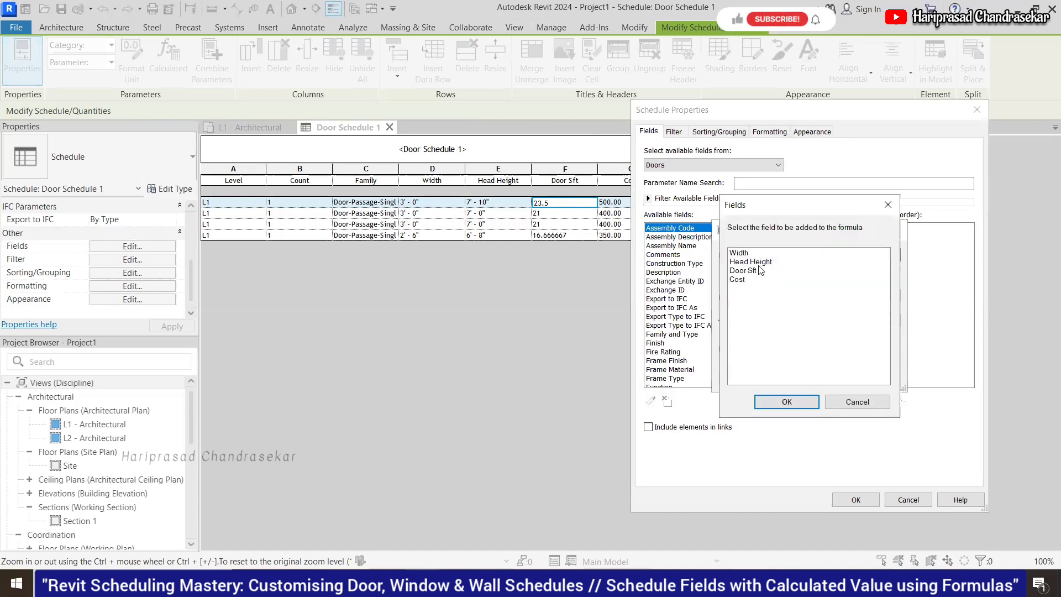
{"action": "double_click", "coordinate": [743, 270]}
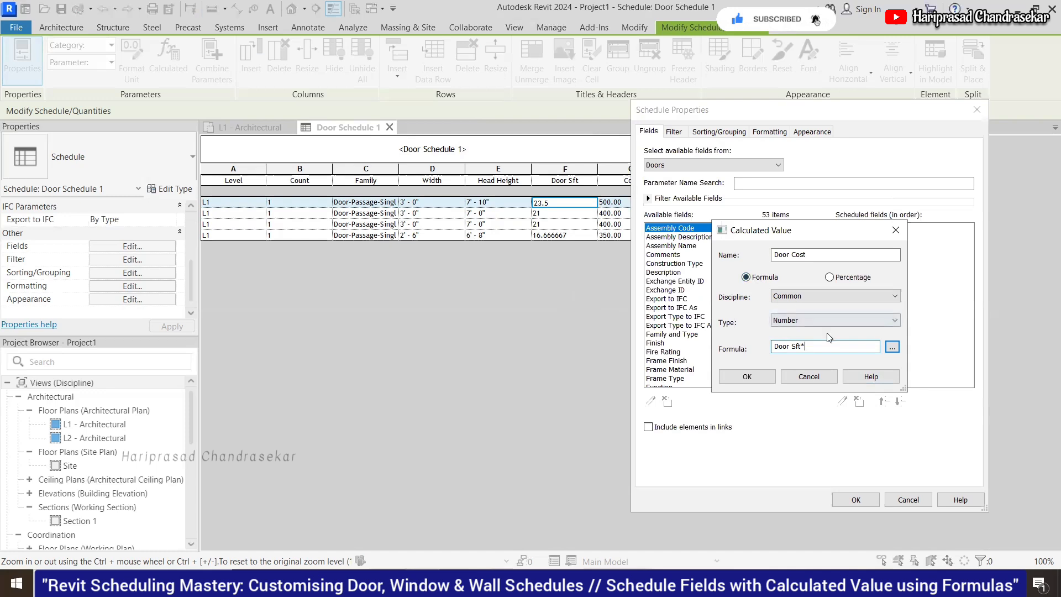
{"action": "left_click", "coordinate": [893, 347]}
{"action": "left_click", "coordinate": [738, 279]}
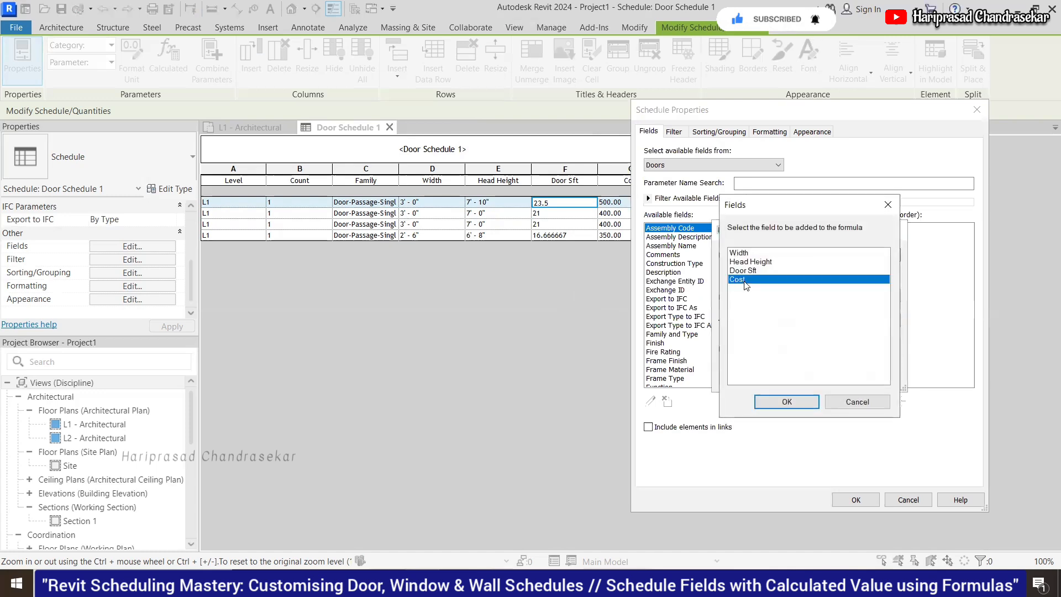
{"action": "left_click", "coordinate": [787, 402]}
{"action": "left_click", "coordinate": [748, 377]}
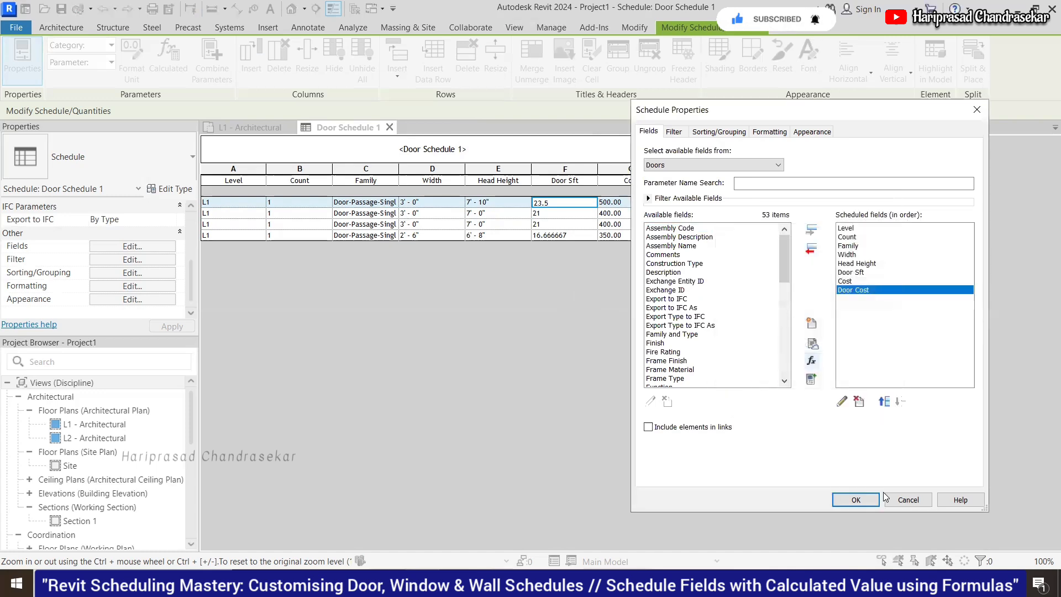
{"action": "left_click", "coordinate": [856, 500]}
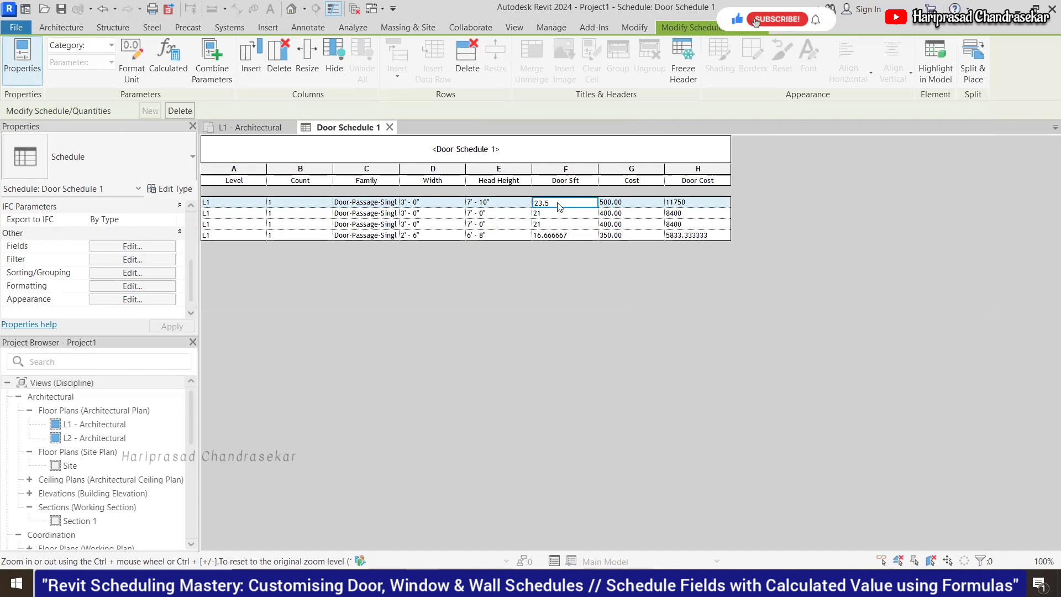
{"action": "left_click", "coordinate": [696, 204]}
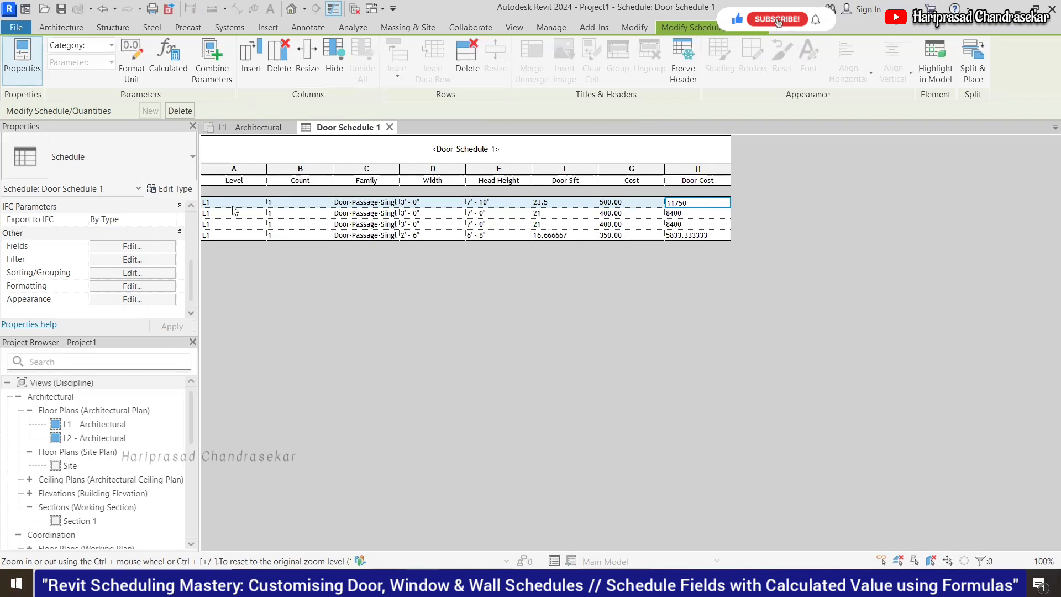
Step: Filter the door schedule by Family equals Door-Passage-Single-Flush and apply the filter
{"action": "left_click", "coordinate": [142, 246]}
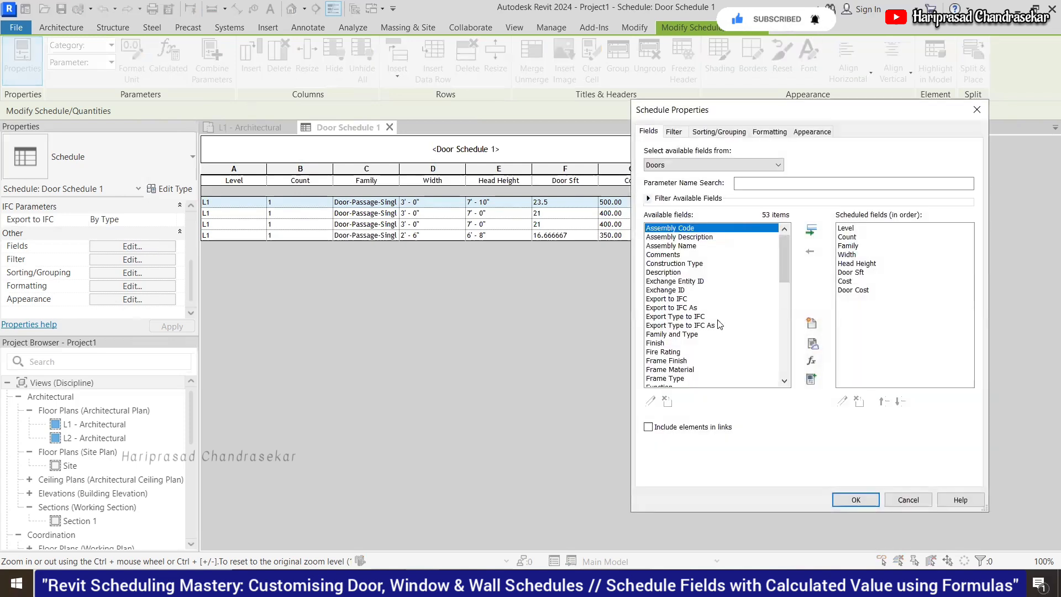
{"action": "left_click", "coordinate": [675, 131]}
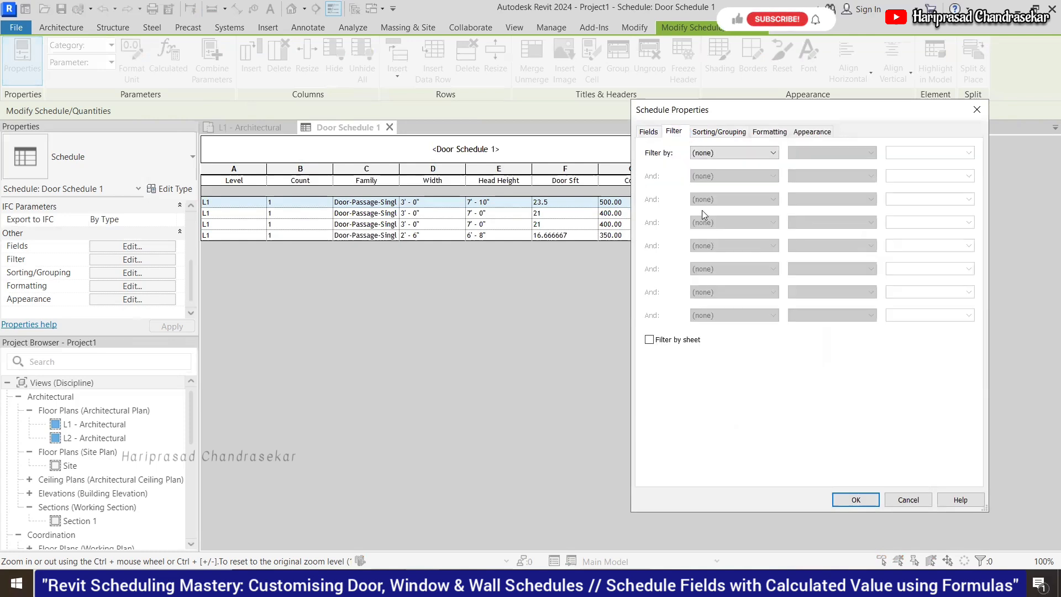
{"action": "left_click", "coordinate": [725, 155]}
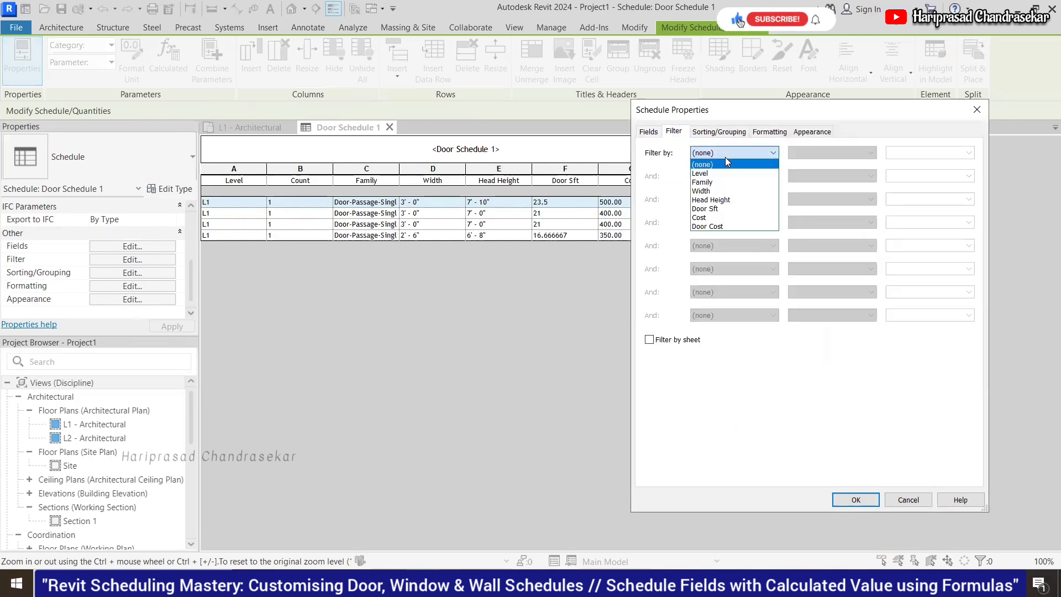
{"action": "left_click", "coordinate": [703, 182]}
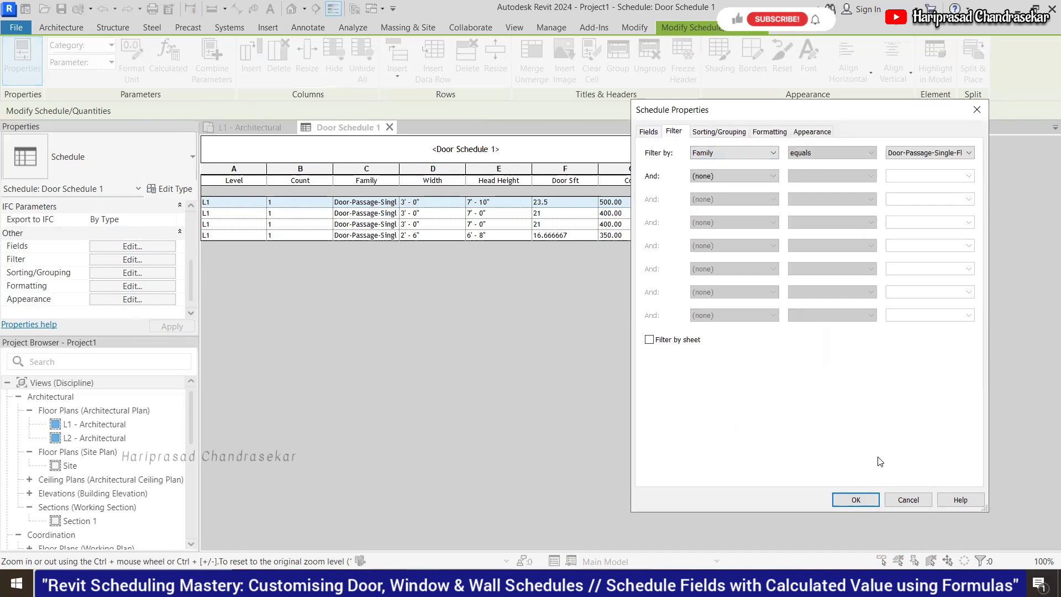
{"action": "left_click", "coordinate": [932, 155]}
{"action": "left_click", "coordinate": [931, 155]}
{"action": "key", "text": "Return"}
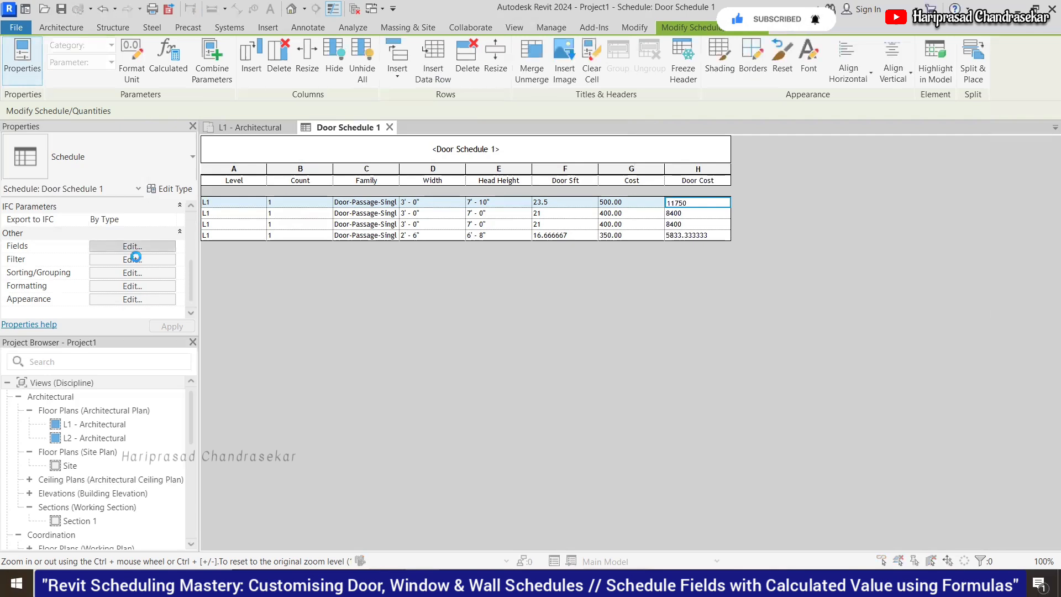
Step: Clear the Family filter of the door schedule by setting its filter field to (none)
{"action": "left_click", "coordinate": [135, 257]}
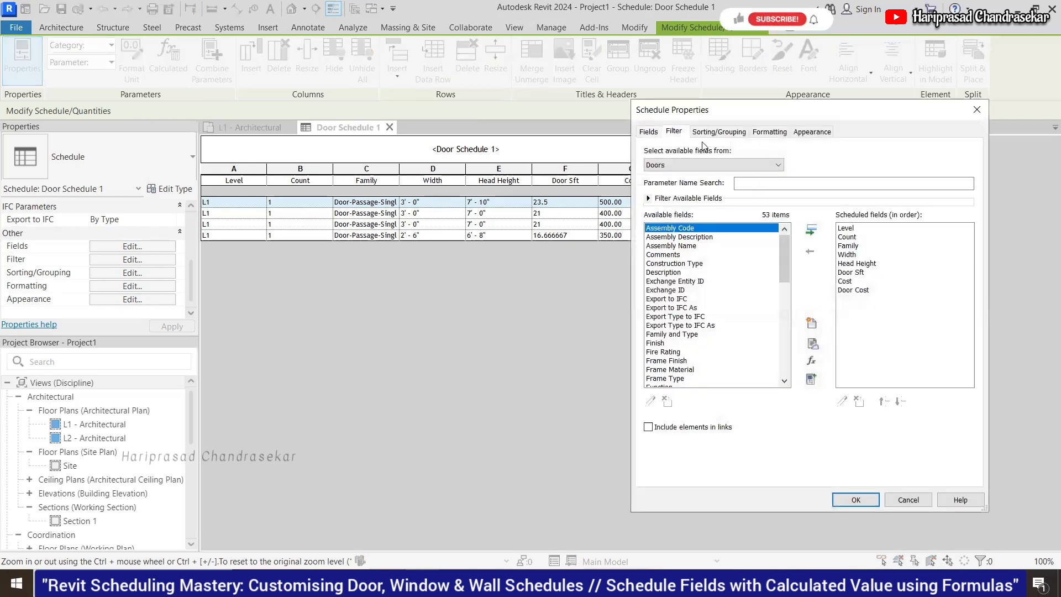
{"action": "left_click", "coordinate": [674, 132]}
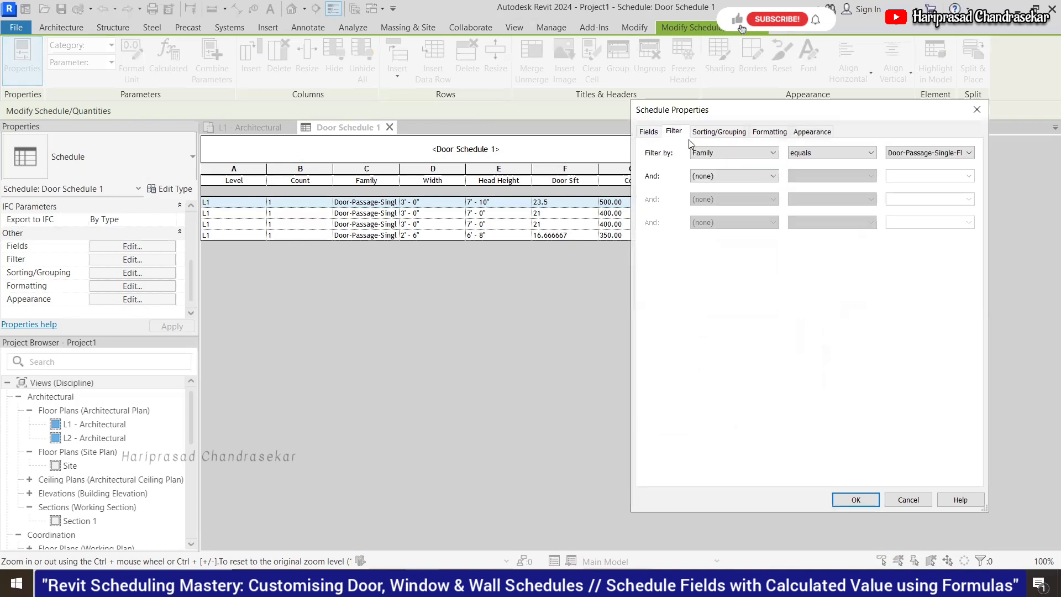
{"action": "left_click", "coordinate": [740, 154]}
{"action": "left_click", "coordinate": [714, 162]}
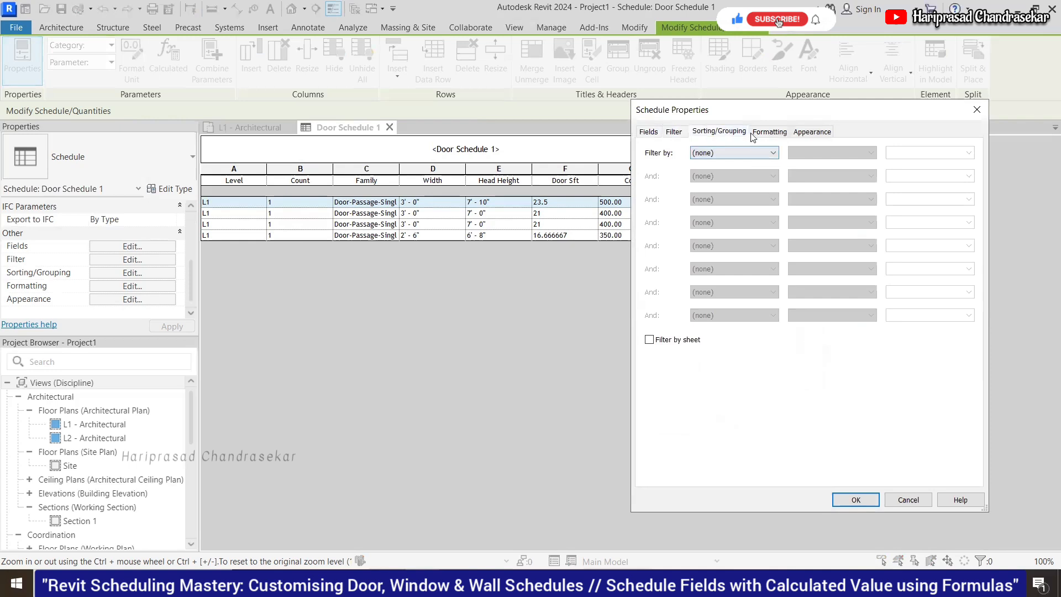
Step: Sort the door schedule by Family in ascending order with a group header, and apply the sorting
{"action": "left_click", "coordinate": [744, 134]}
{"action": "left_click", "coordinate": [740, 154]}
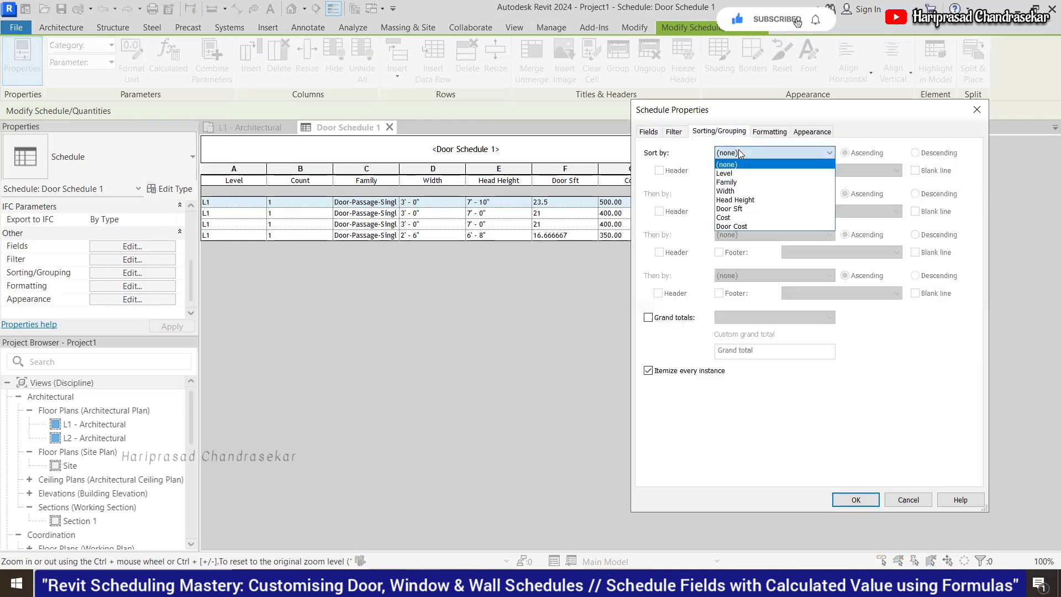
{"action": "left_click", "coordinate": [733, 183]}
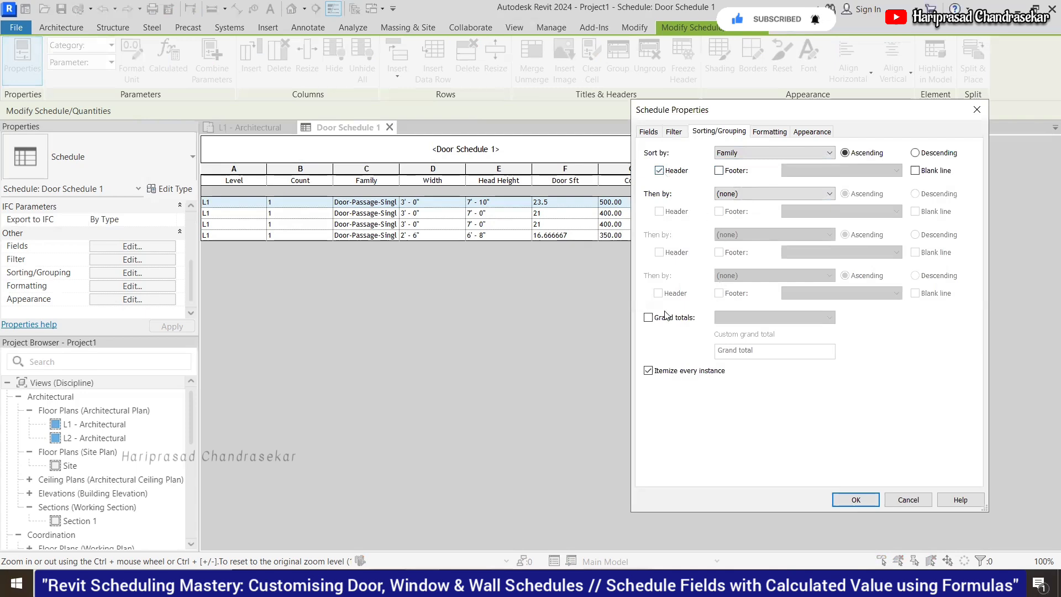
{"action": "left_click", "coordinate": [856, 499]}
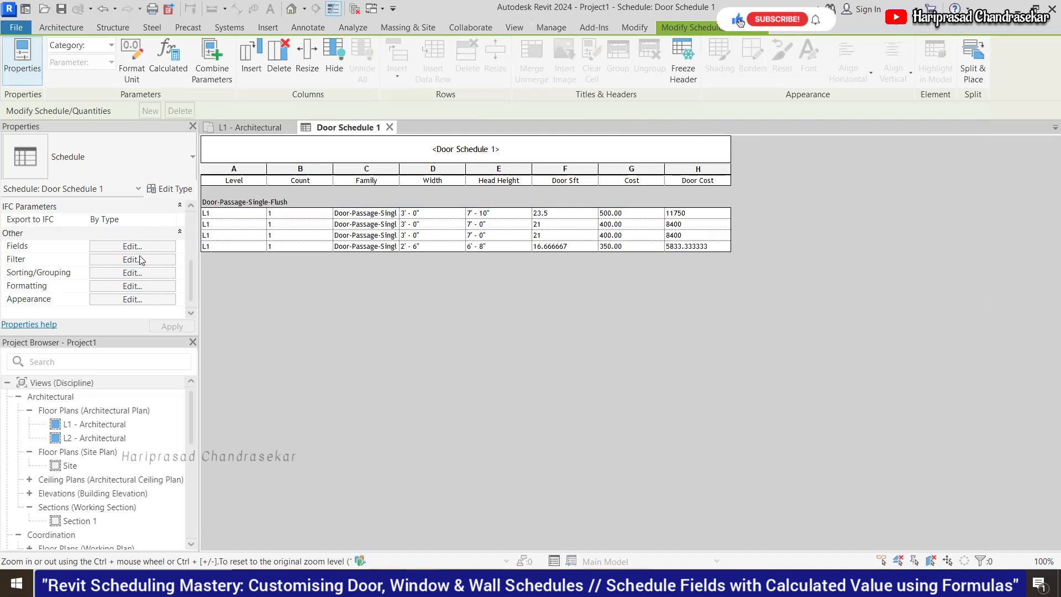
Step: Add a footer with title, count, and totals plus a blank line to the Family grouping
{"action": "left_click", "coordinate": [136, 274]}
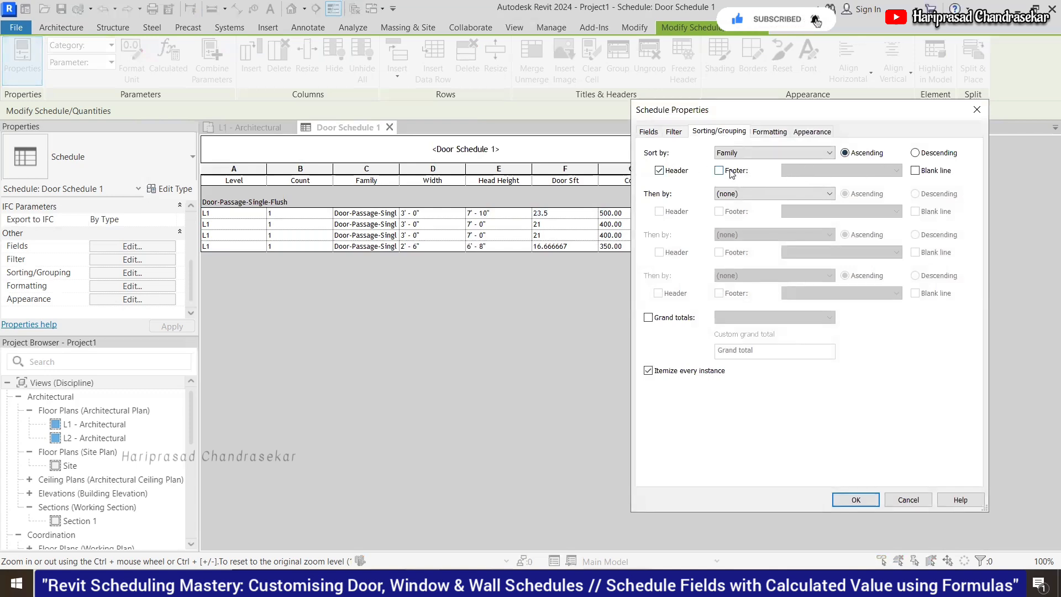
{"action": "left_click", "coordinate": [718, 170]}
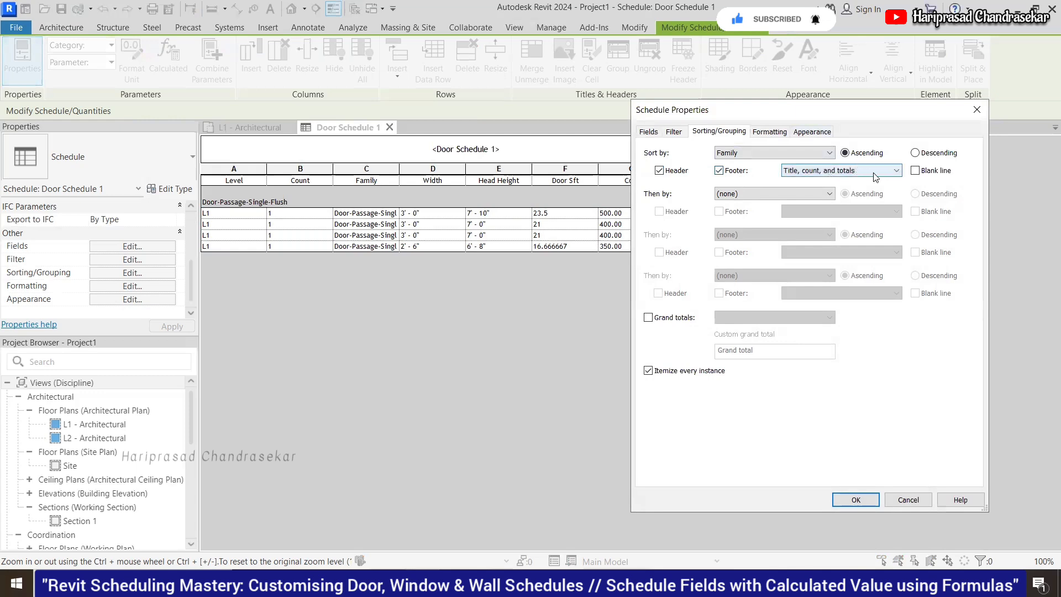
{"action": "left_click", "coordinate": [896, 171]}
{"action": "left_click", "coordinate": [899, 173]}
{"action": "left_click", "coordinate": [916, 171]}
{"action": "key", "text": "Return"}
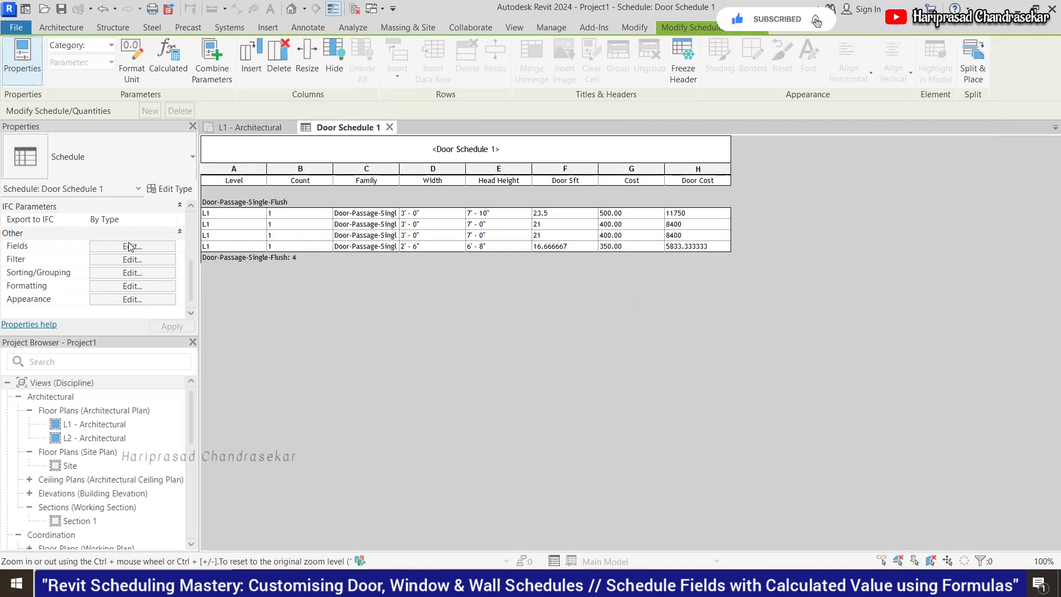
Step: Enable grand totals with title, count, and totals, and try the door schedule without itemizing every instance before restoring that option
{"action": "left_click", "coordinate": [134, 275]}
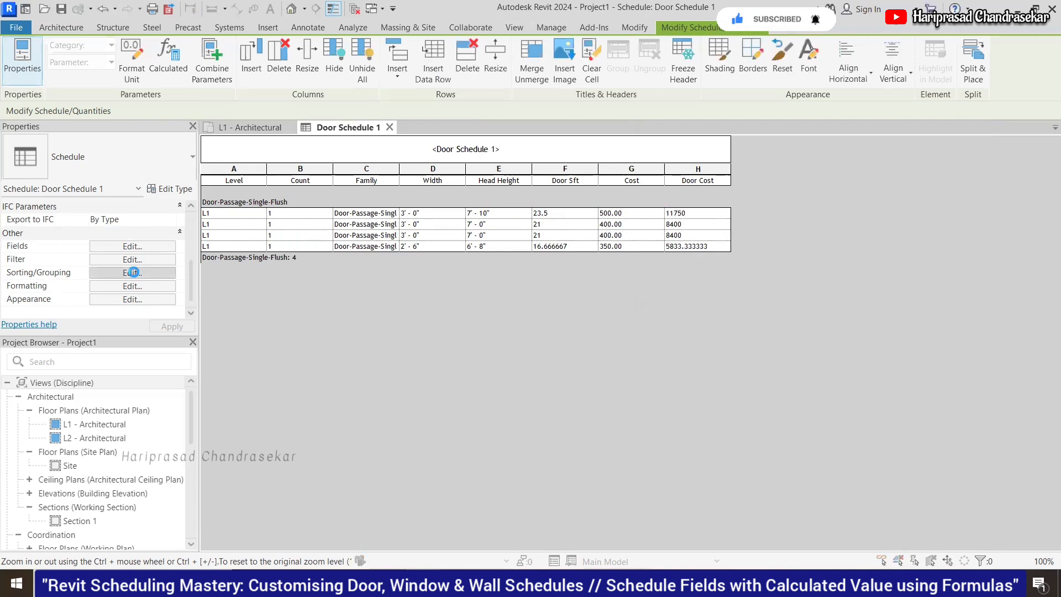
{"action": "left_click", "coordinate": [672, 320]}
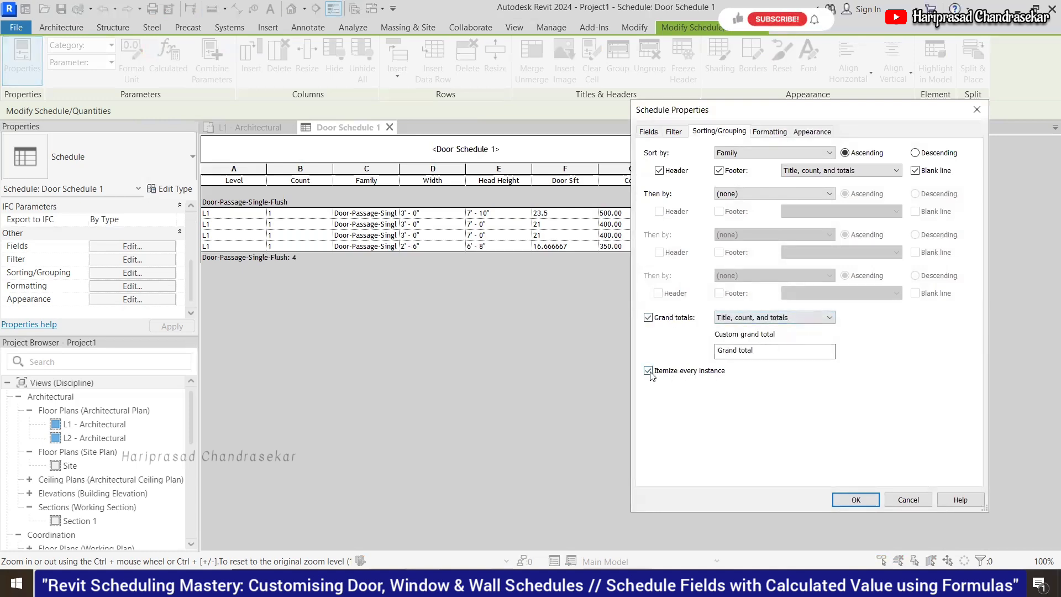
{"action": "left_click", "coordinate": [856, 500]}
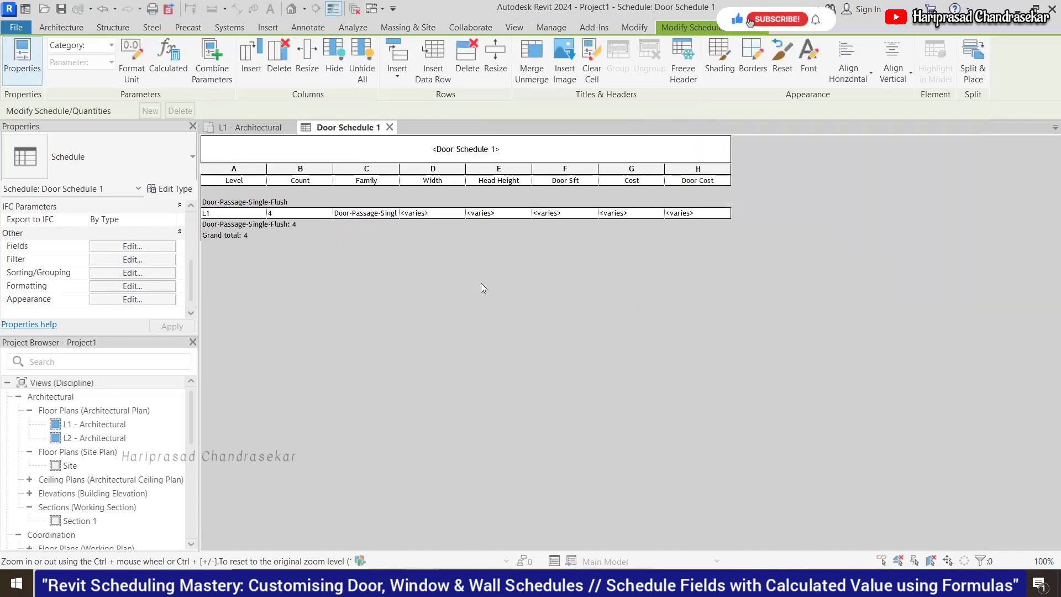
{"action": "left_click", "coordinate": [143, 273]}
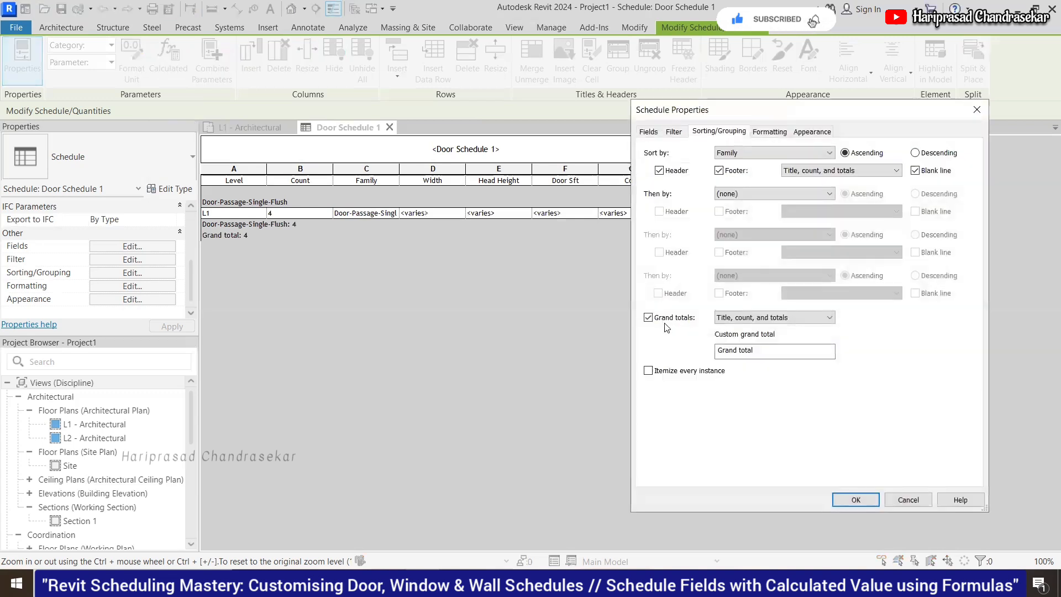
{"action": "left_click", "coordinate": [856, 500]}
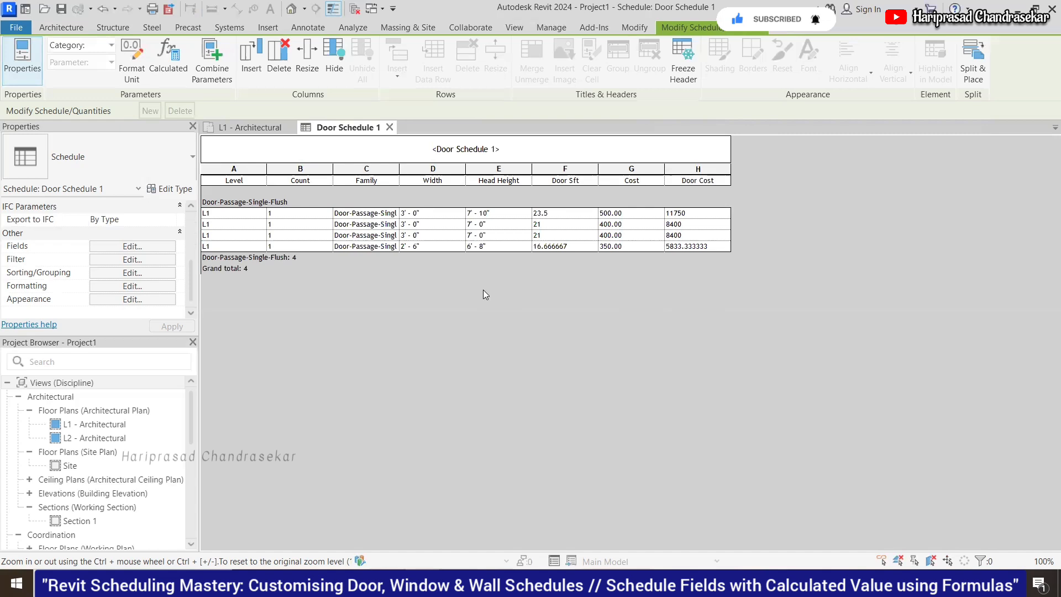
Step: Set the Door Cost field to calculate totals and apply the formatting to the door schedule
{"action": "left_click", "coordinate": [135, 286]}
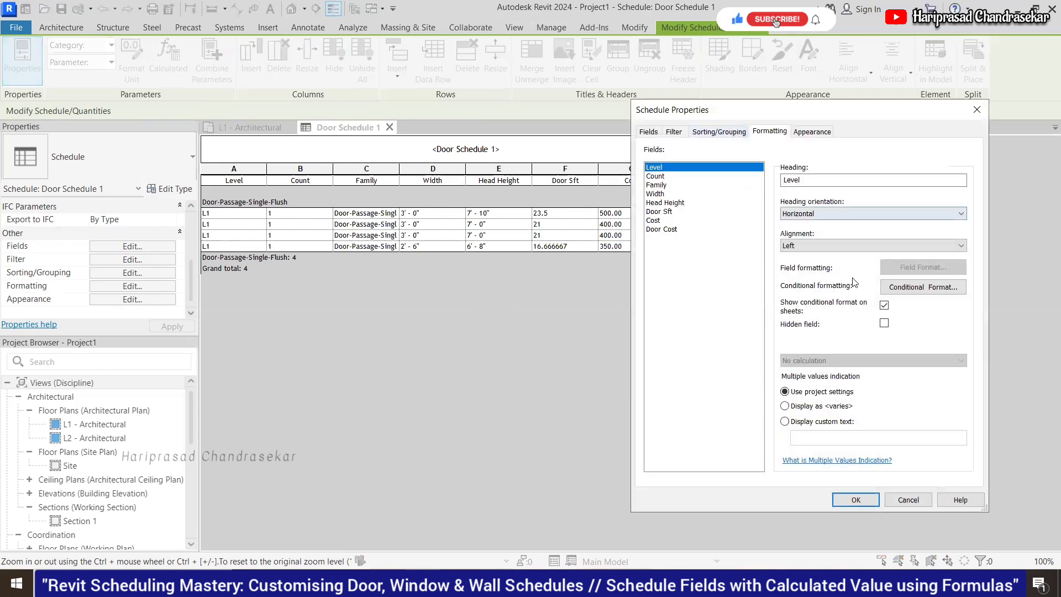
{"action": "left_click", "coordinate": [655, 230]}
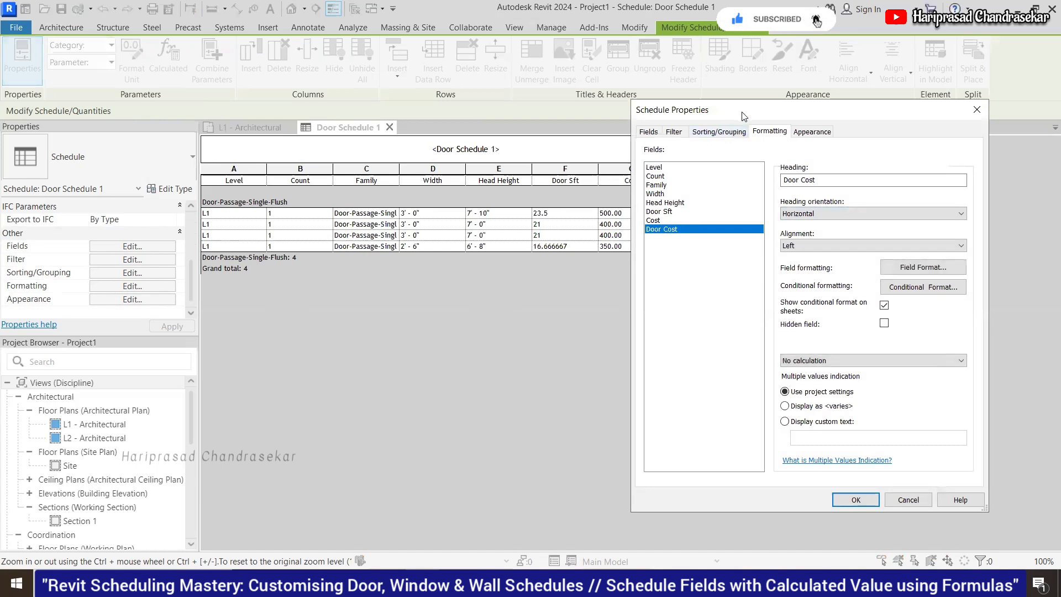
{"action": "left_click_drag", "start_coordinate": [742, 113], "coordinate": [739, 109]}
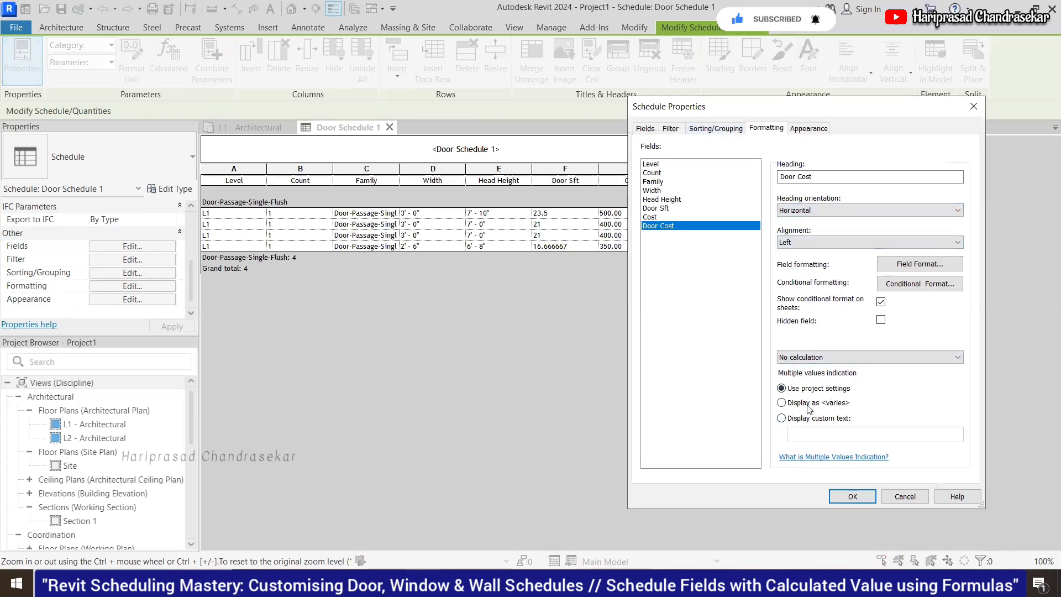
{"action": "left_click", "coordinate": [831, 357]}
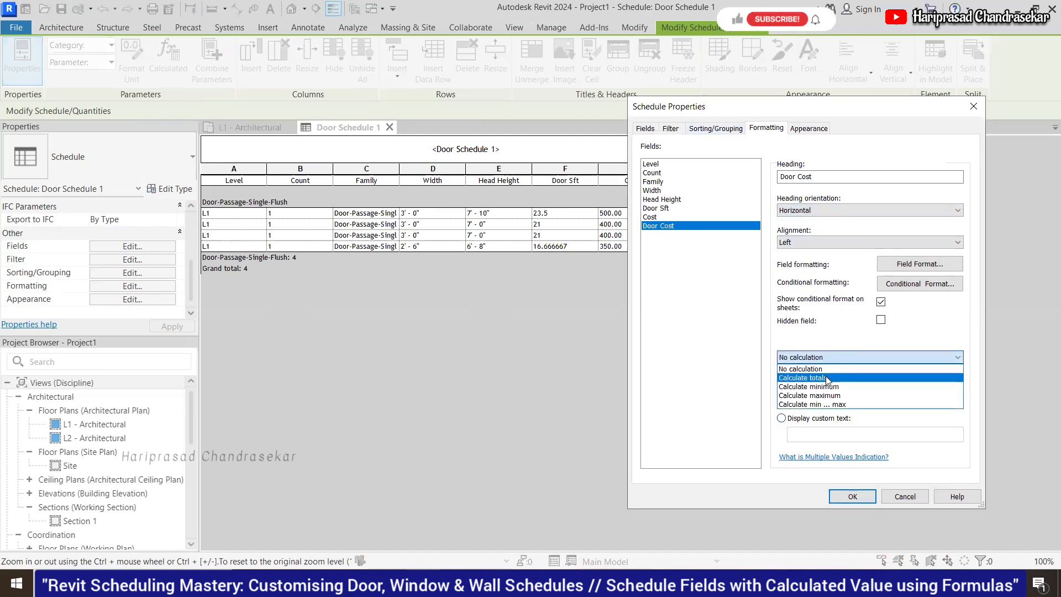
{"action": "left_click", "coordinate": [828, 379]}
{"action": "key", "text": "Return"}
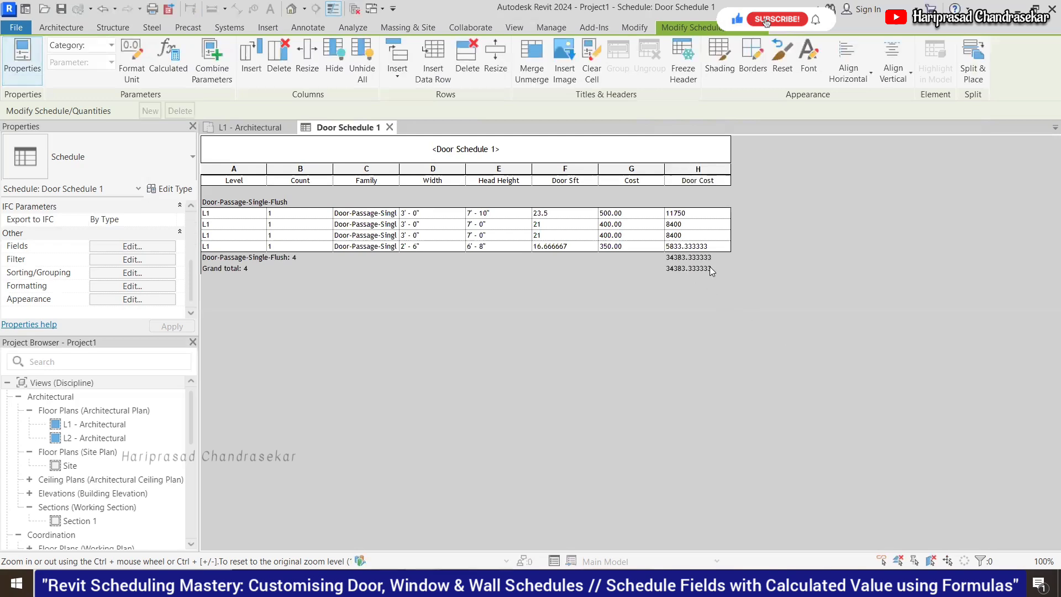
Step: Set the door schedule's grid lines to <Wide Lines> in its appearance settings
{"action": "left_click", "coordinate": [145, 286]}
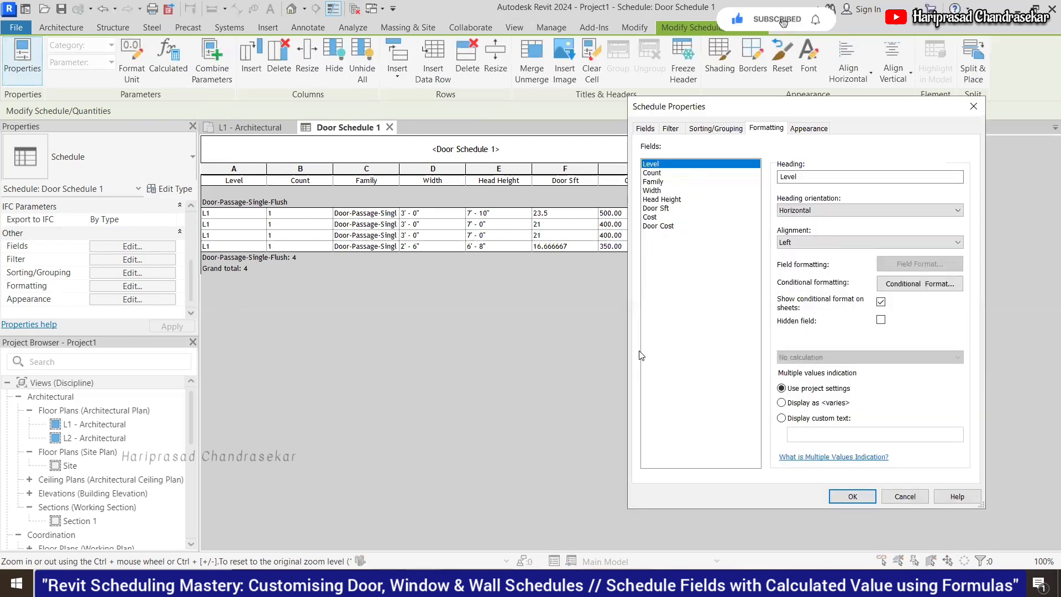
{"action": "left_click_drag", "start_coordinate": [790, 109], "coordinate": [871, 104]}
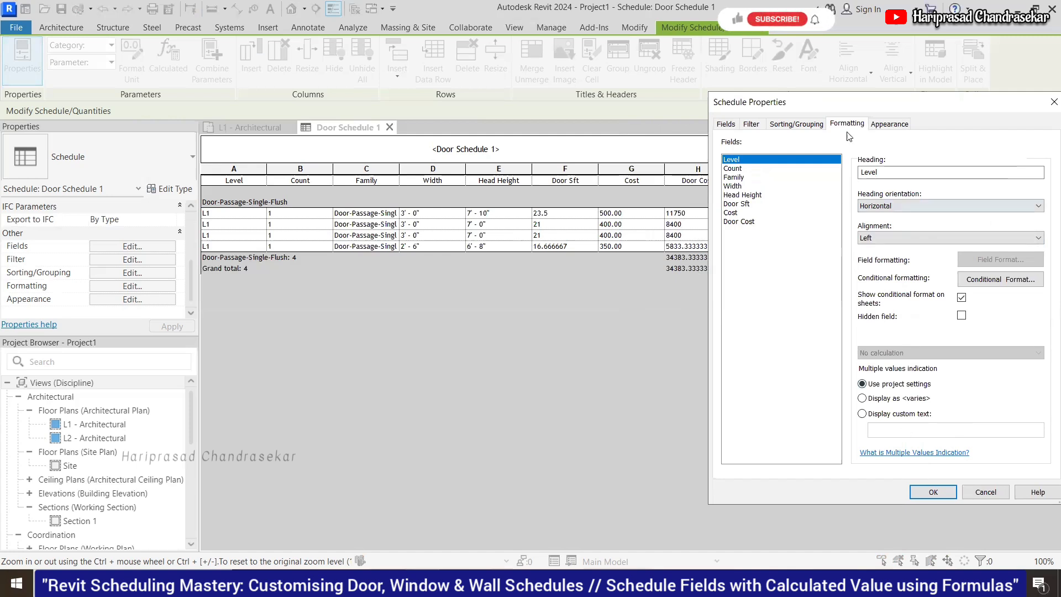
{"action": "left_click", "coordinate": [885, 125]}
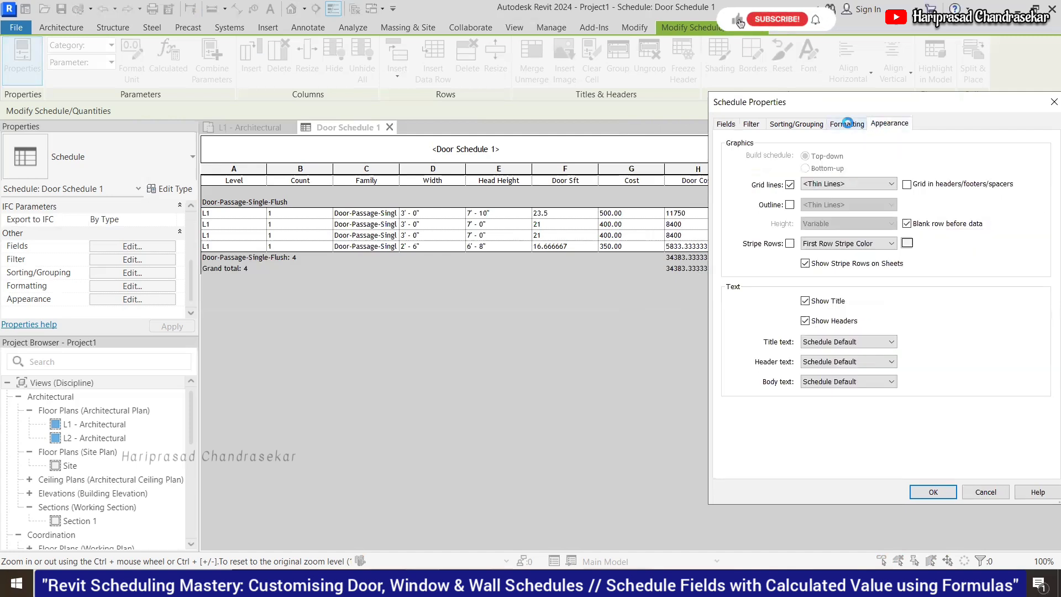
{"action": "left_click_drag", "start_coordinate": [825, 103], "coordinate": [701, 104]}
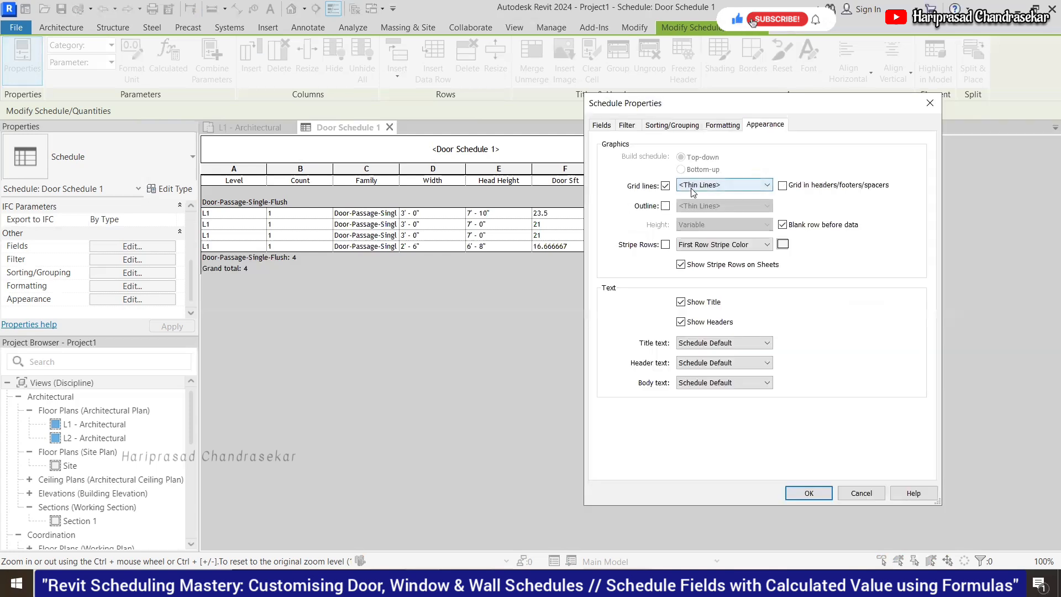
{"action": "left_click", "coordinate": [711, 187]}
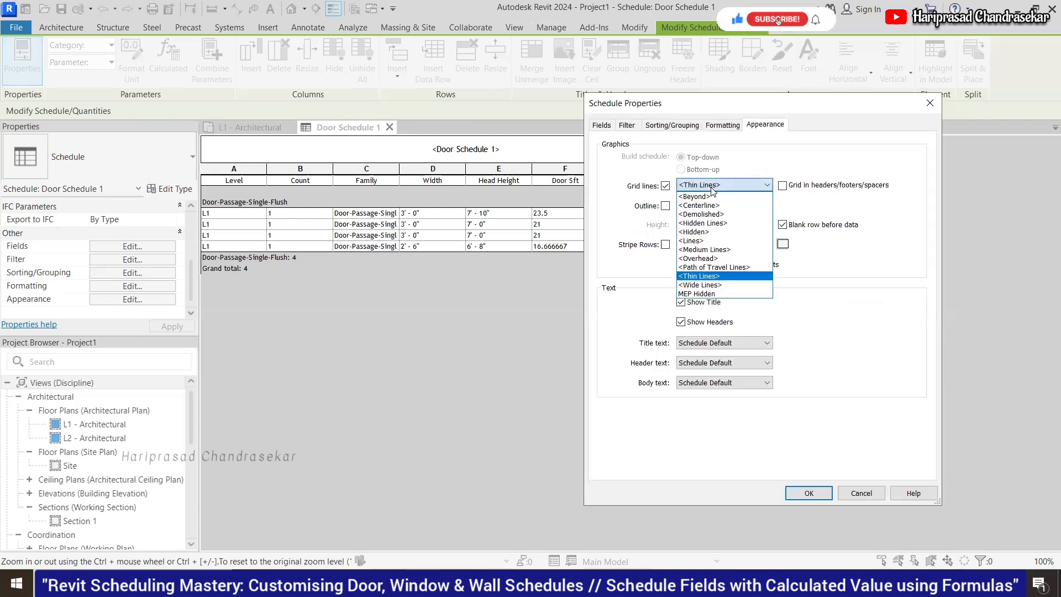
{"action": "left_click", "coordinate": [731, 285]}
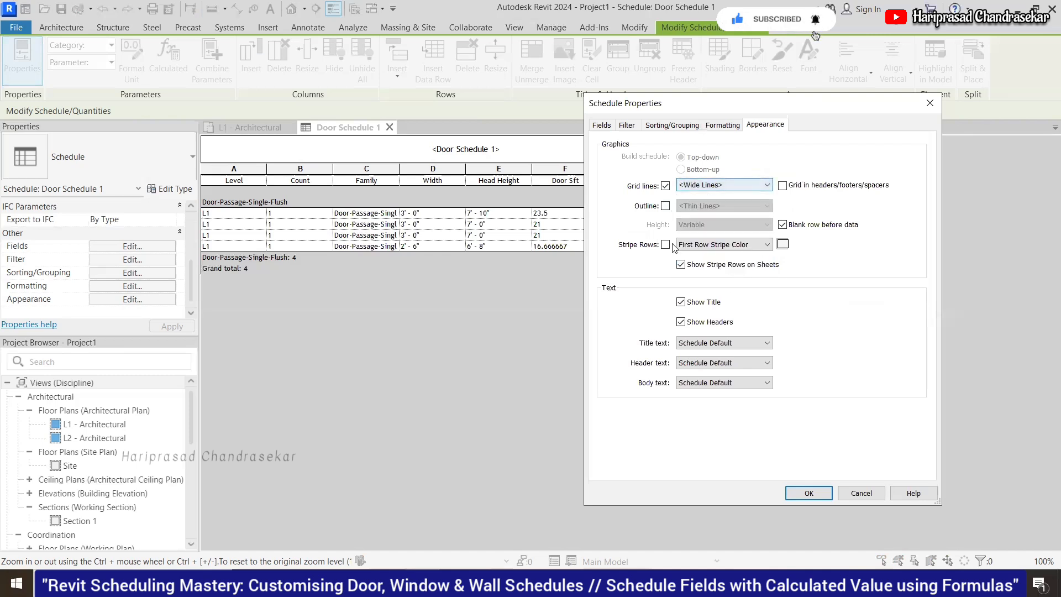
{"action": "left_click", "coordinate": [746, 345]}
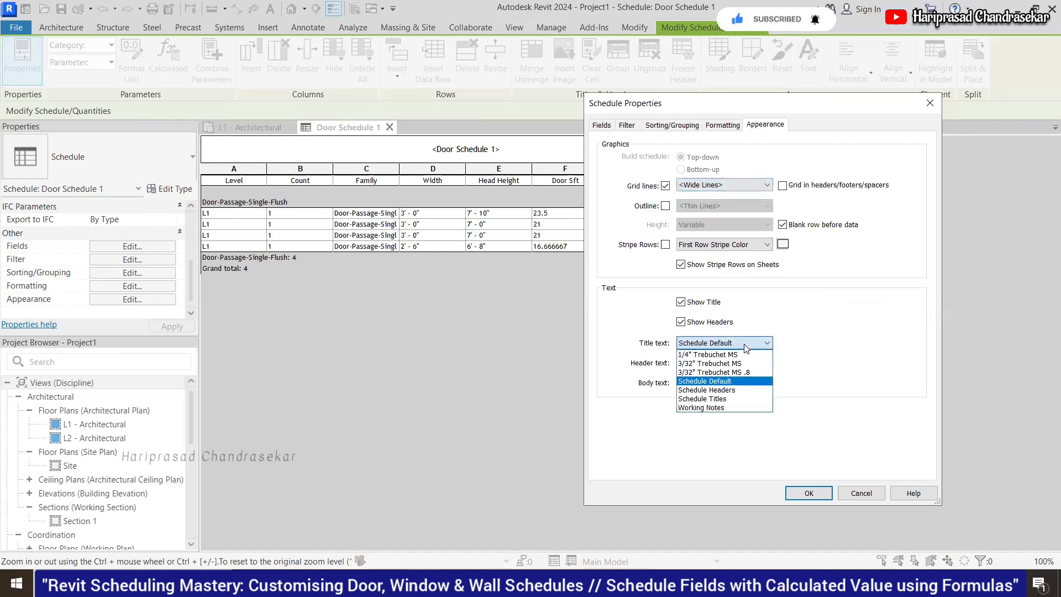
{"action": "left_click", "coordinate": [745, 342]}
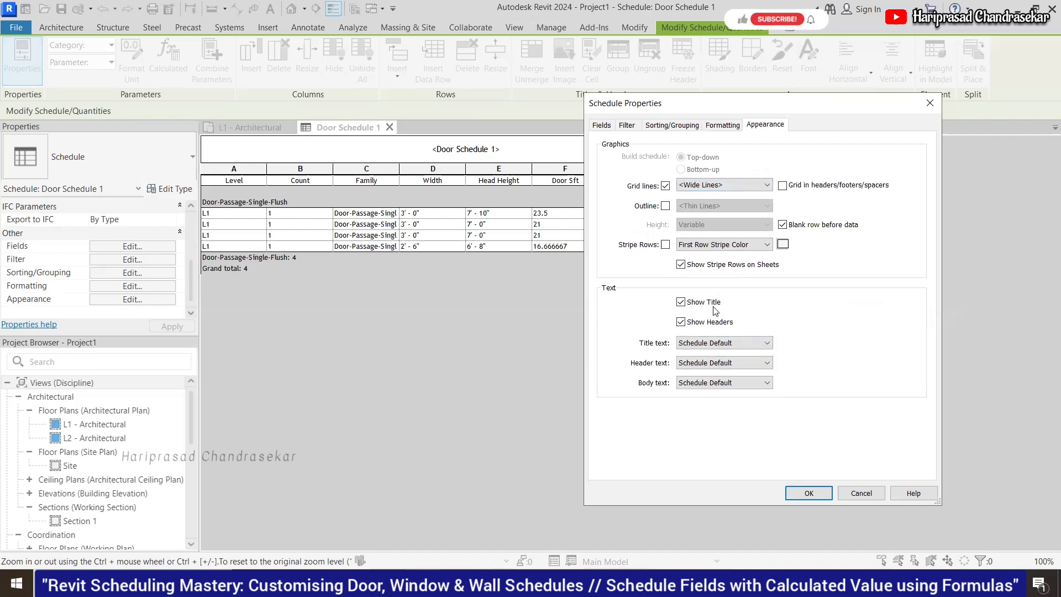
Step: Enable stripe rows with red as the first row stripe color and apply it to the door schedule
{"action": "left_click", "coordinate": [666, 245]}
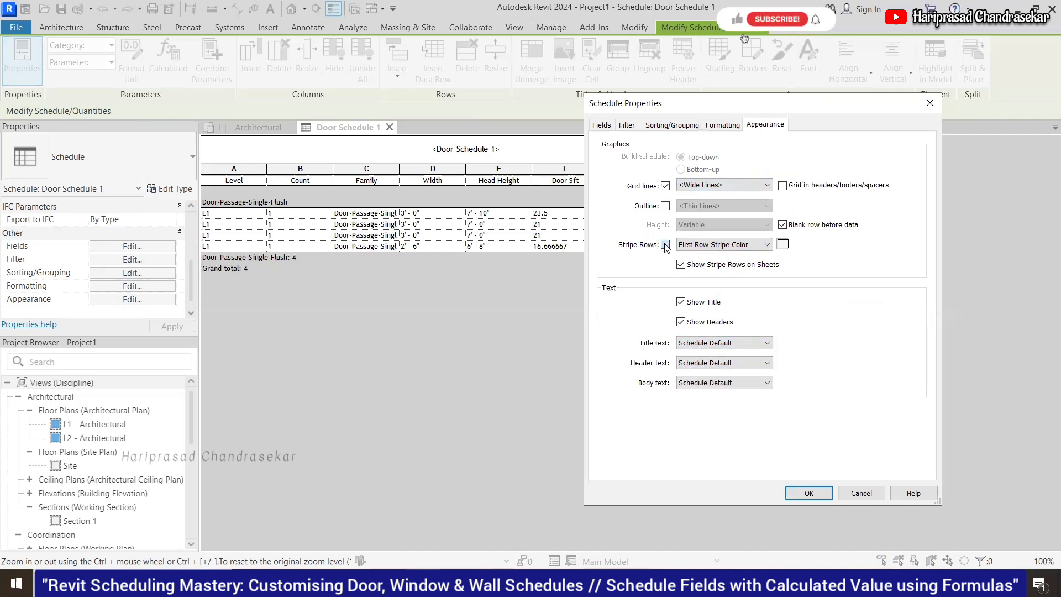
{"action": "left_click", "coordinate": [783, 244]}
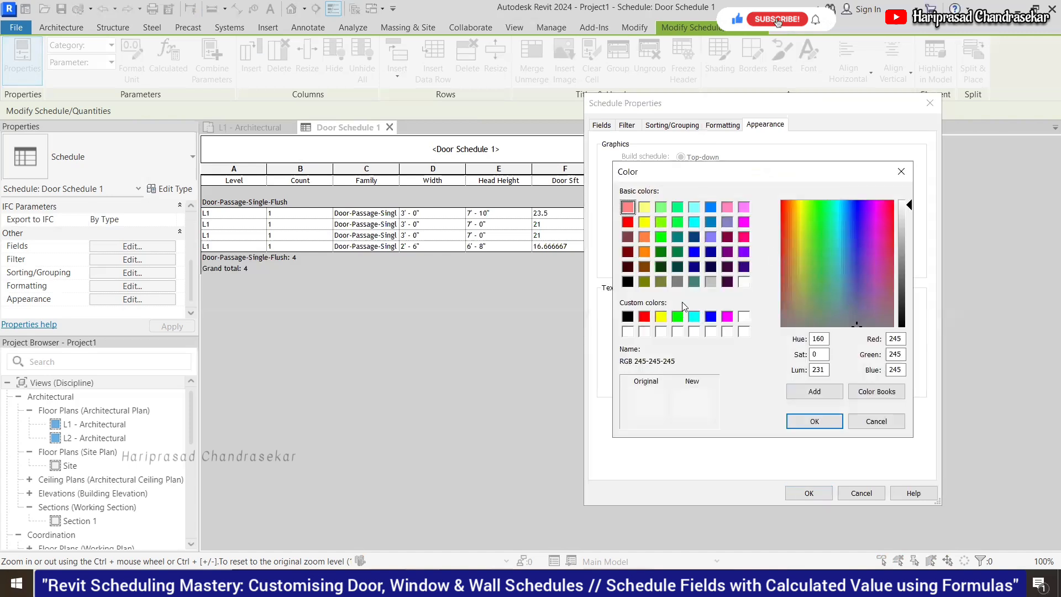
{"action": "left_click", "coordinate": [645, 317]}
{"action": "left_click", "coordinate": [815, 421]}
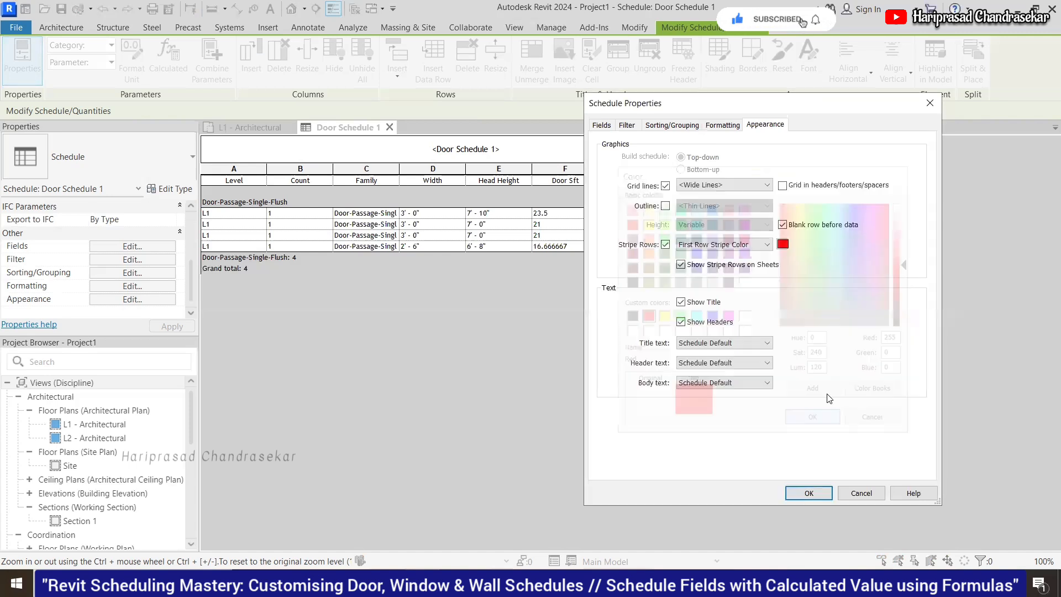
{"action": "key", "text": "Return"}
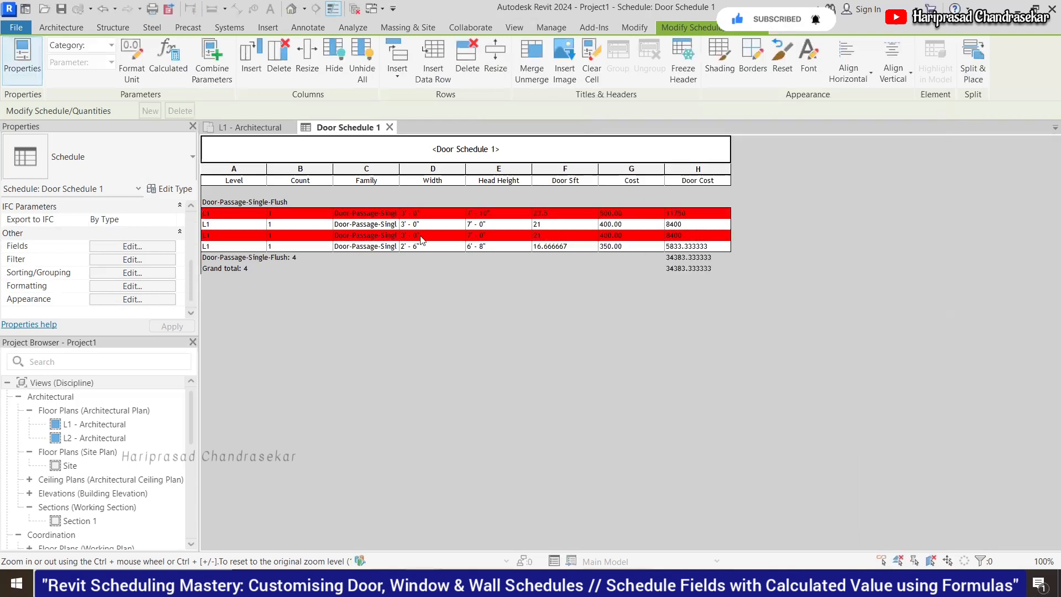
Step: Set the second row stripe color of the door schedule to green and apply it
{"action": "left_click", "coordinate": [157, 297]}
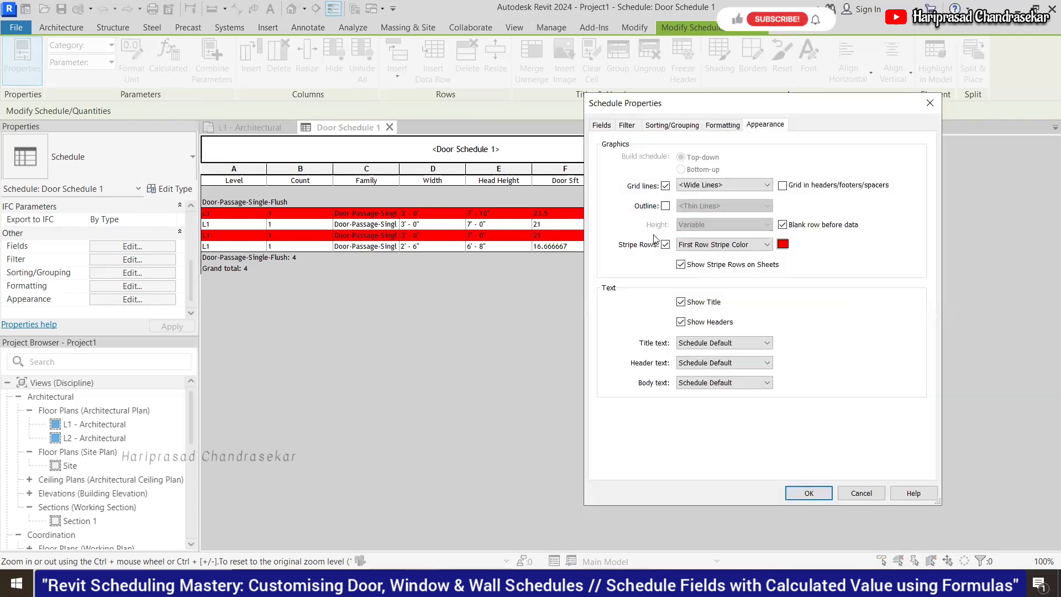
{"action": "left_click", "coordinate": [745, 246]}
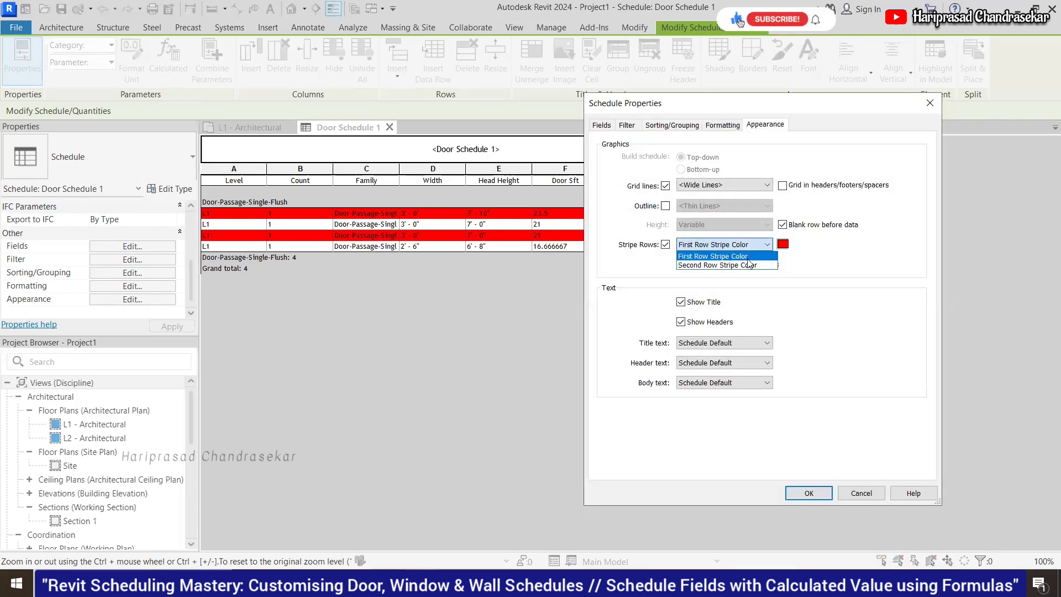
{"action": "left_click", "coordinate": [752, 265]}
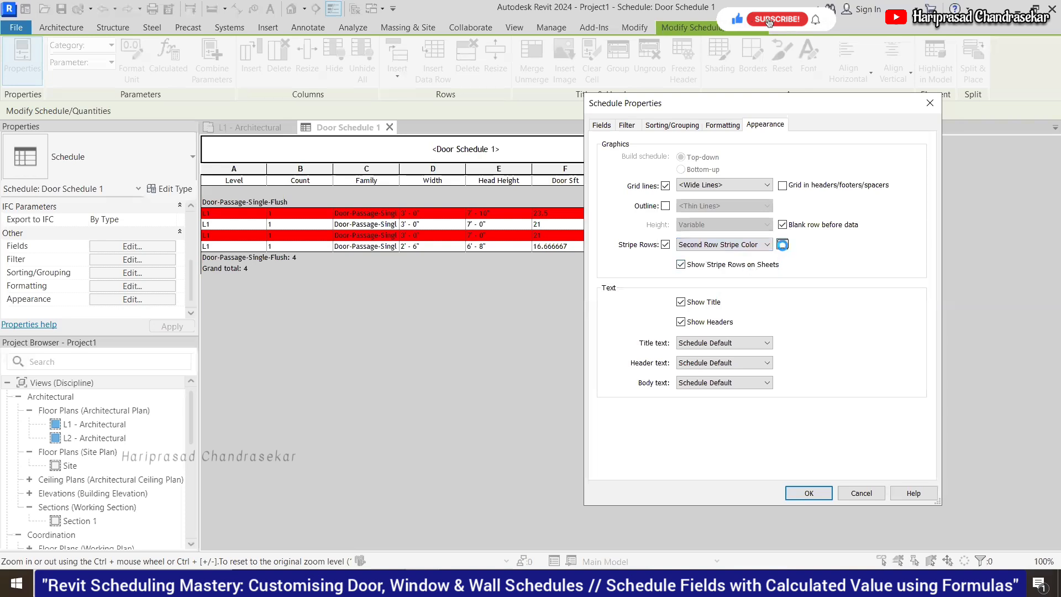
{"action": "left_click", "coordinate": [782, 244]}
{"action": "left_click", "coordinate": [678, 316]}
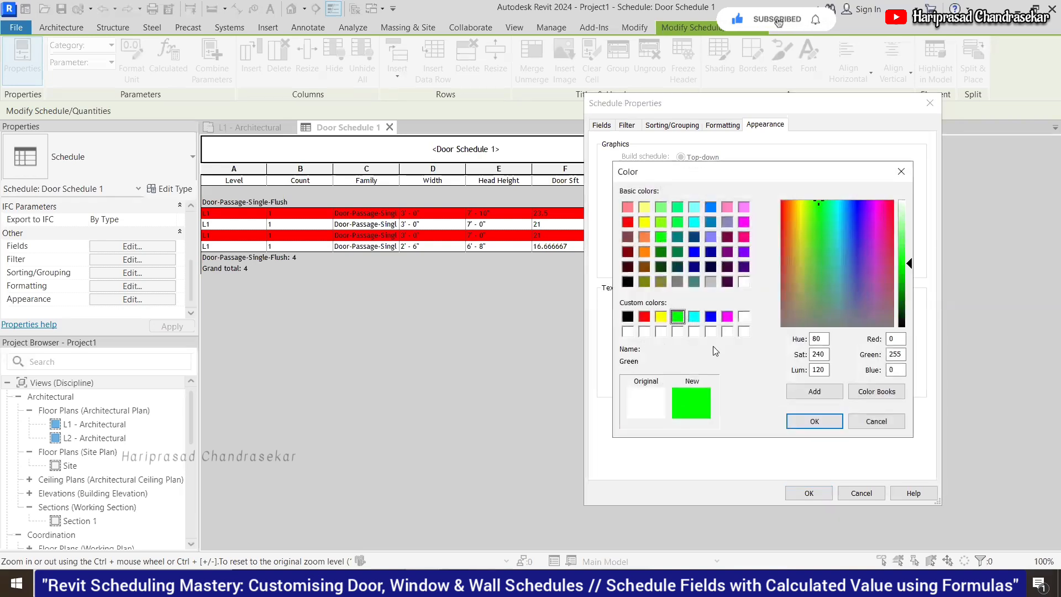
{"action": "left_click", "coordinate": [814, 421]}
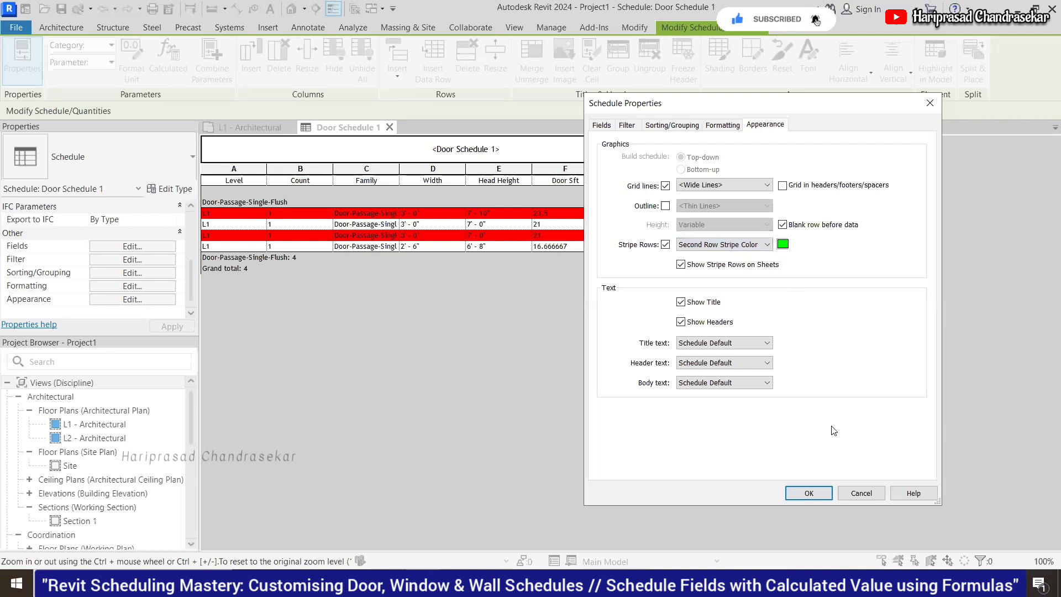
{"action": "key", "text": "Return"}
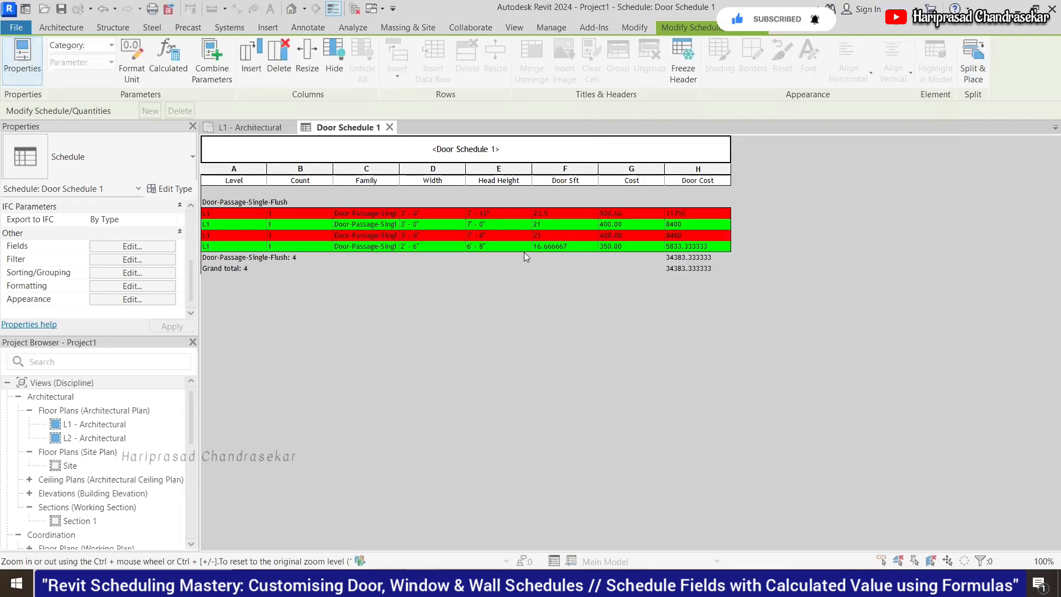
Step: Enable the door schedule's outline with the <Lines> style and apply it
{"action": "left_click", "coordinate": [148, 300]}
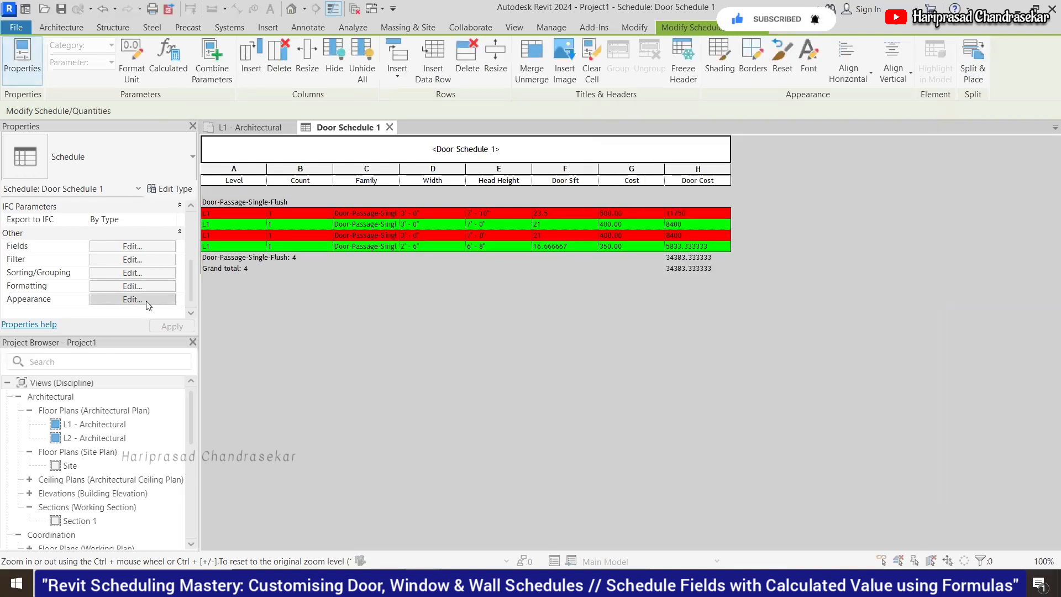
{"action": "left_click", "coordinate": [666, 207]}
{"action": "left_click", "coordinate": [729, 207]}
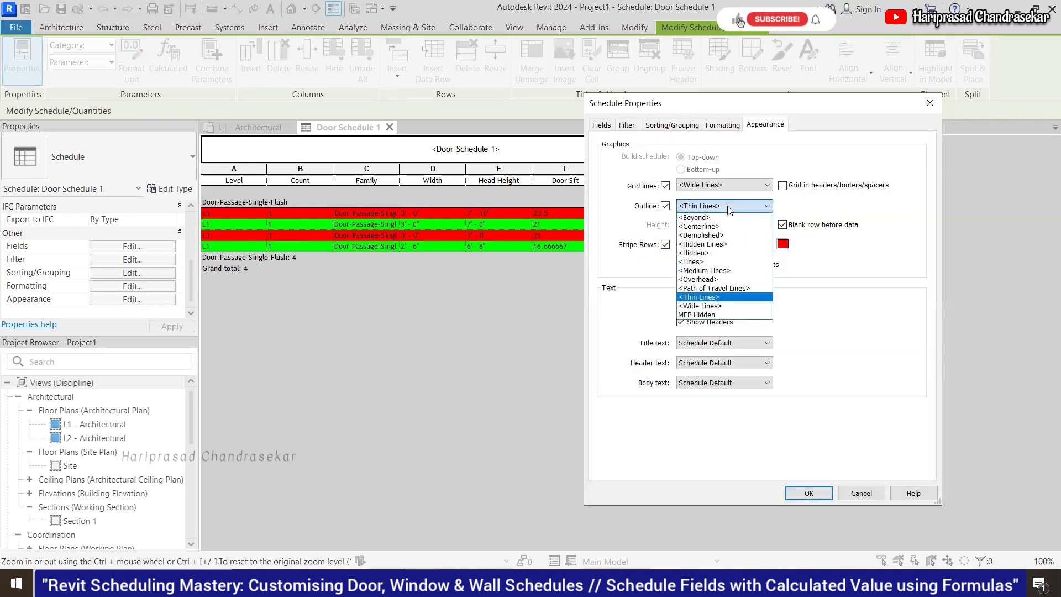
{"action": "left_click", "coordinate": [705, 262]}
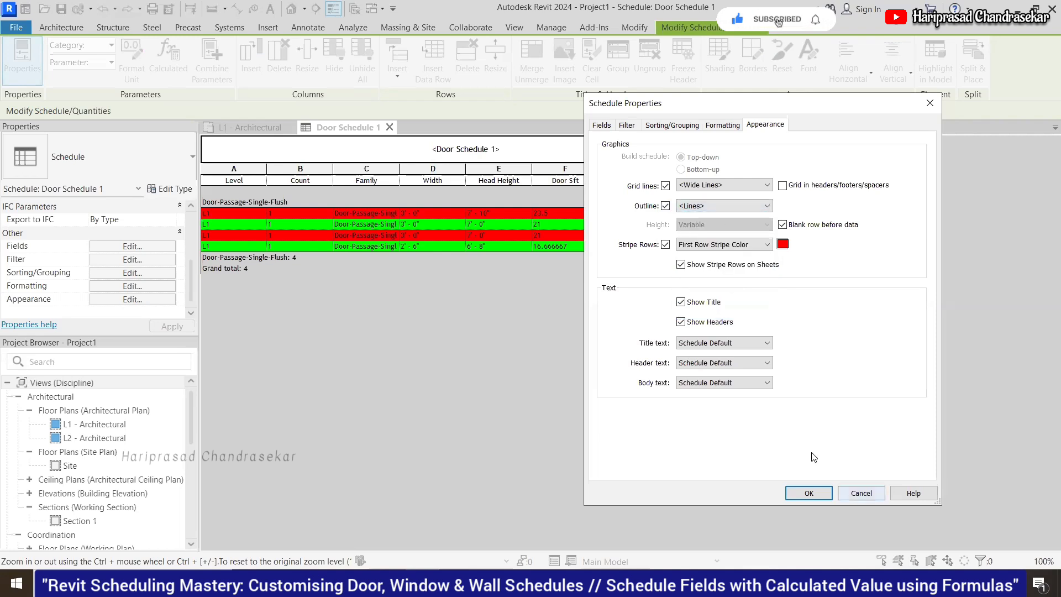
{"action": "key", "text": "Return"}
Step: Enable the grid in headers, footers and spacers, change the outline style to <Hidden>, and apply both settings
{"action": "left_click", "coordinate": [721, 206]}
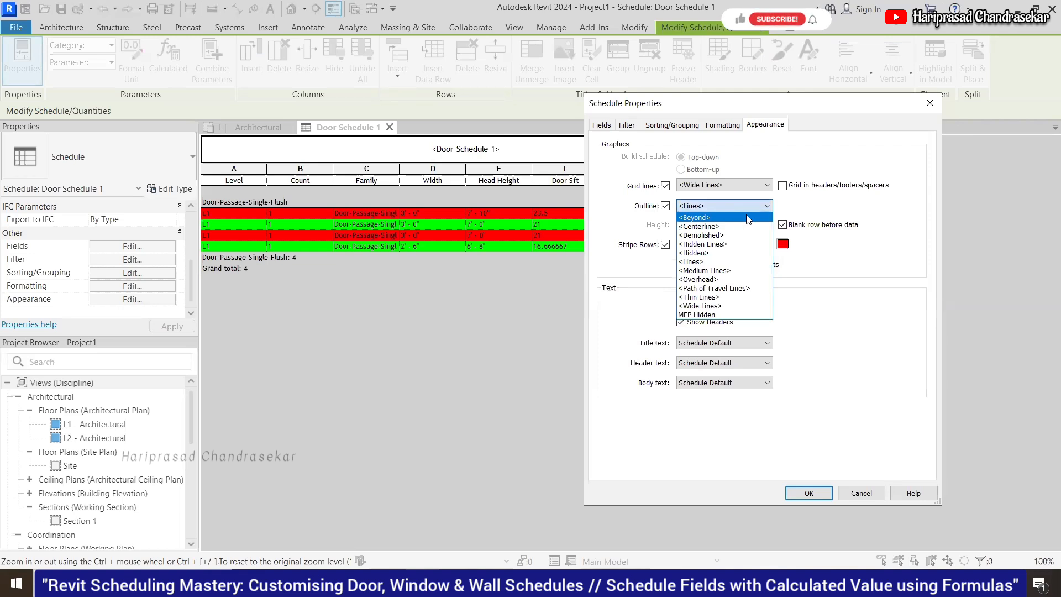
{"action": "left_click", "coordinate": [783, 186]}
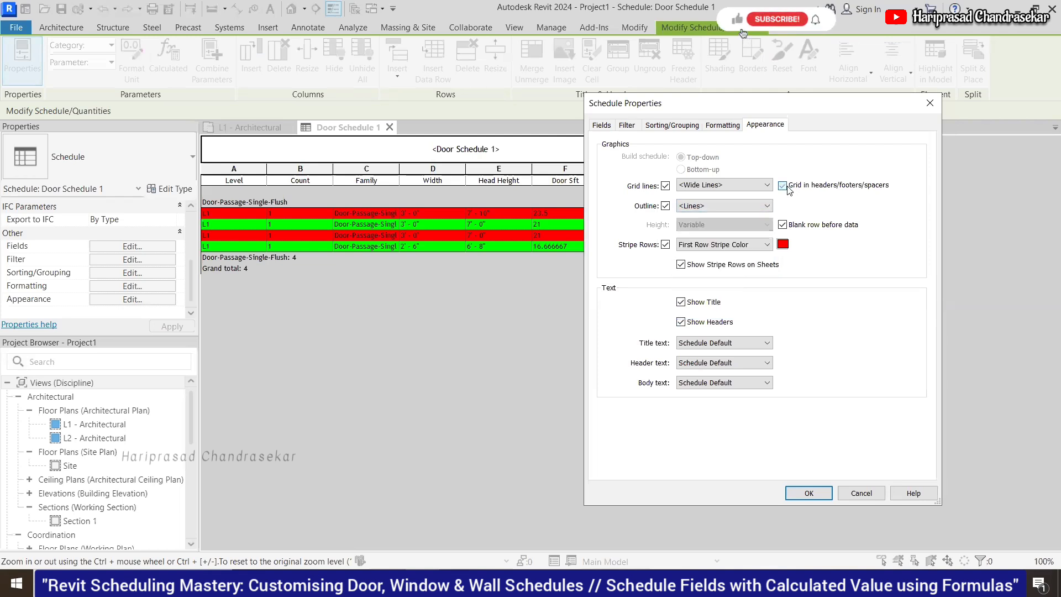
{"action": "left_click", "coordinate": [725, 206]}
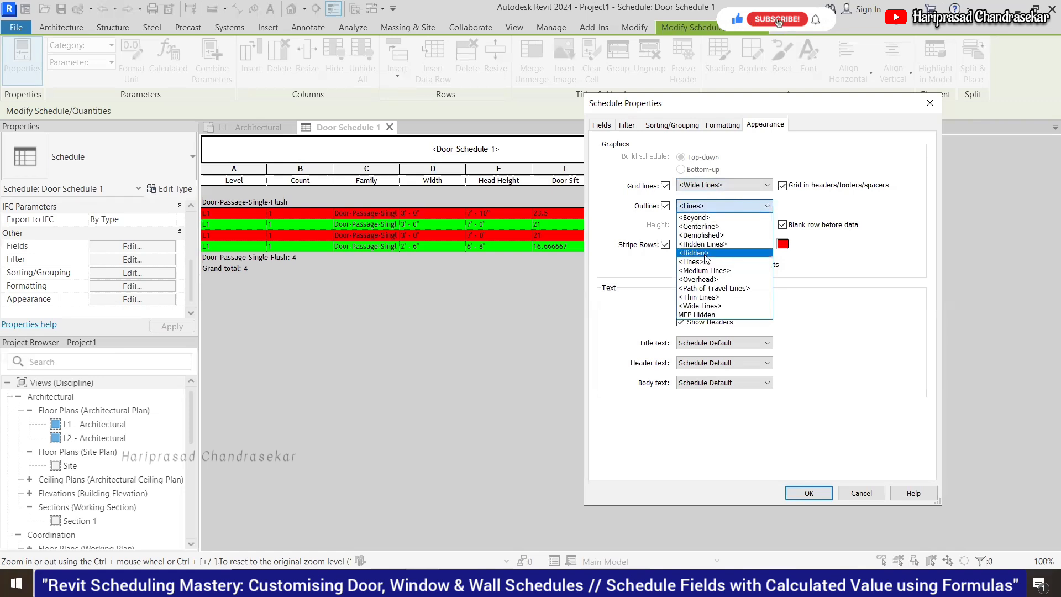
{"action": "left_click", "coordinate": [707, 253]}
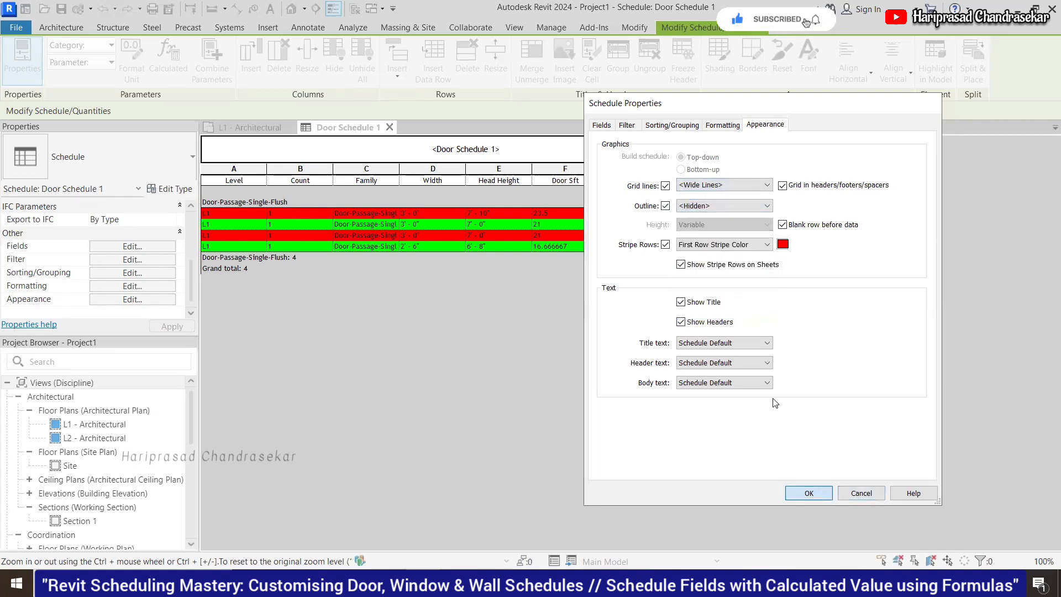
{"action": "key", "text": "Return"}
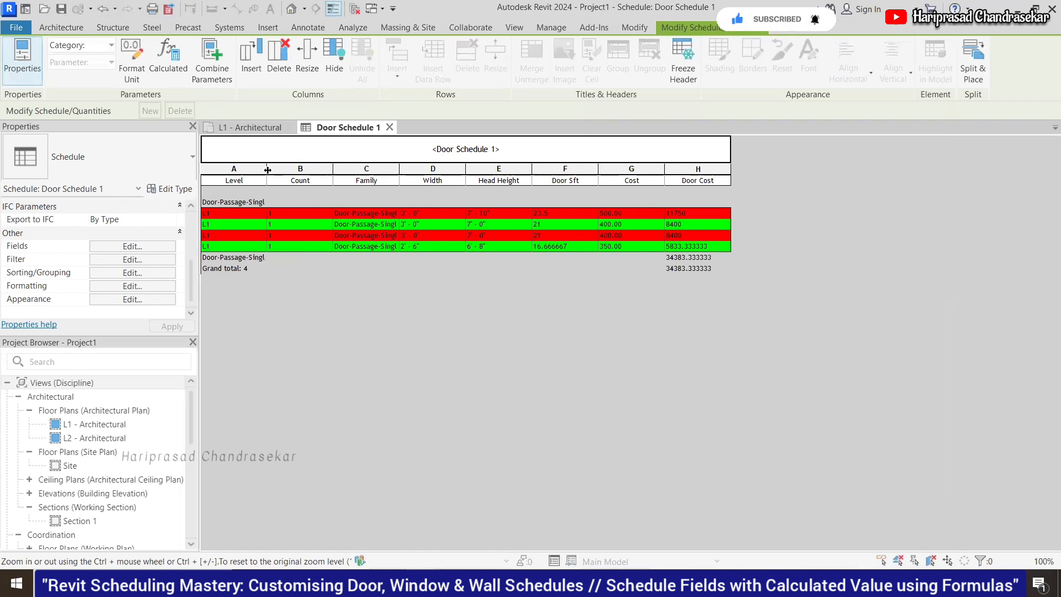
Step: Widen the Level column to fit the full family name and remove the blank row before data
{"action": "left_click_drag", "start_coordinate": [266, 169], "coordinate": [333, 195]}
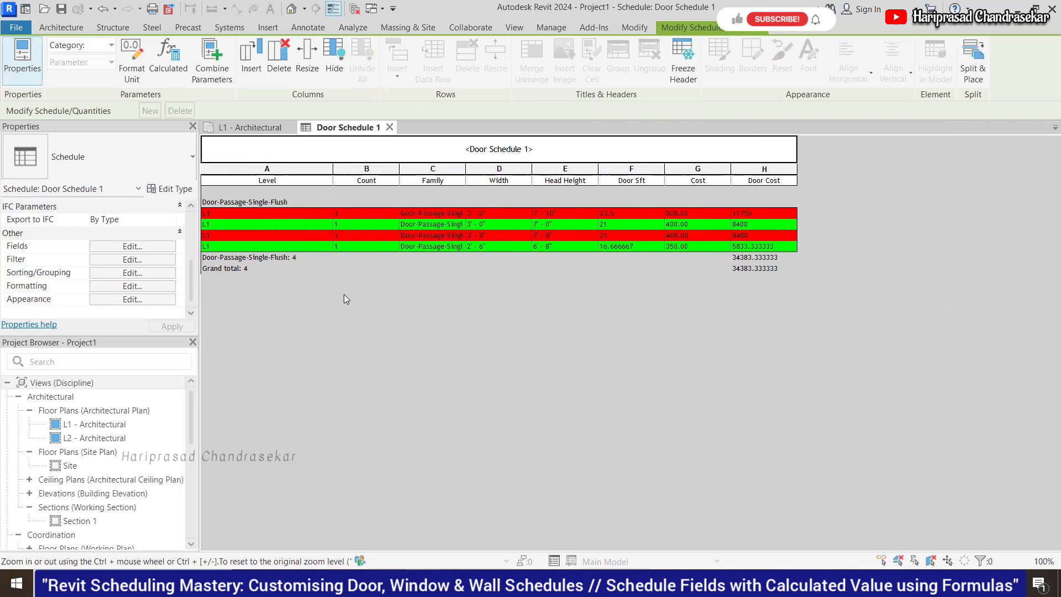
{"action": "left_click", "coordinate": [148, 299]}
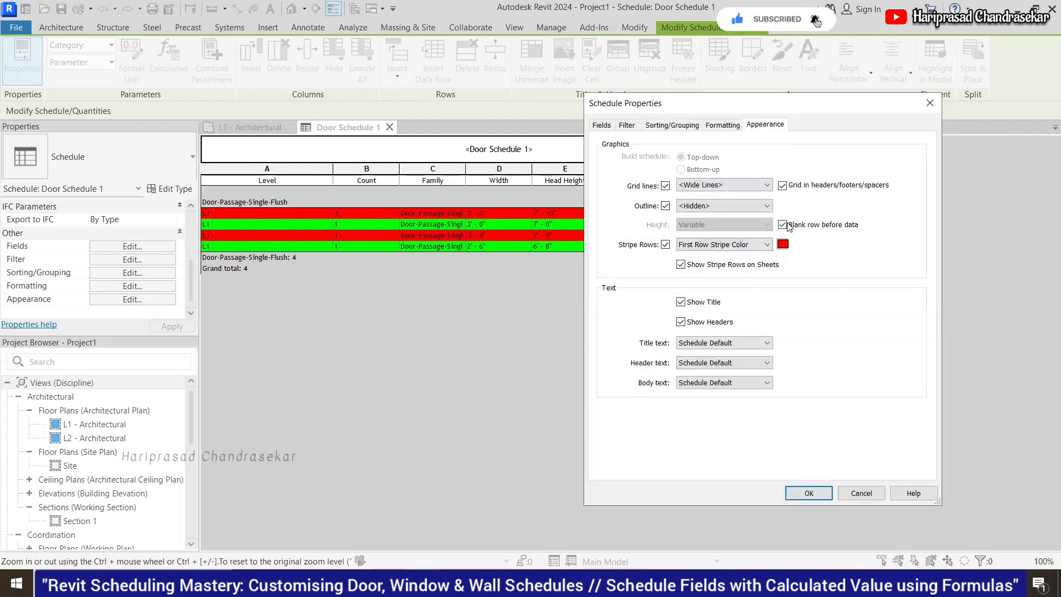
{"action": "left_click", "coordinate": [809, 493]}
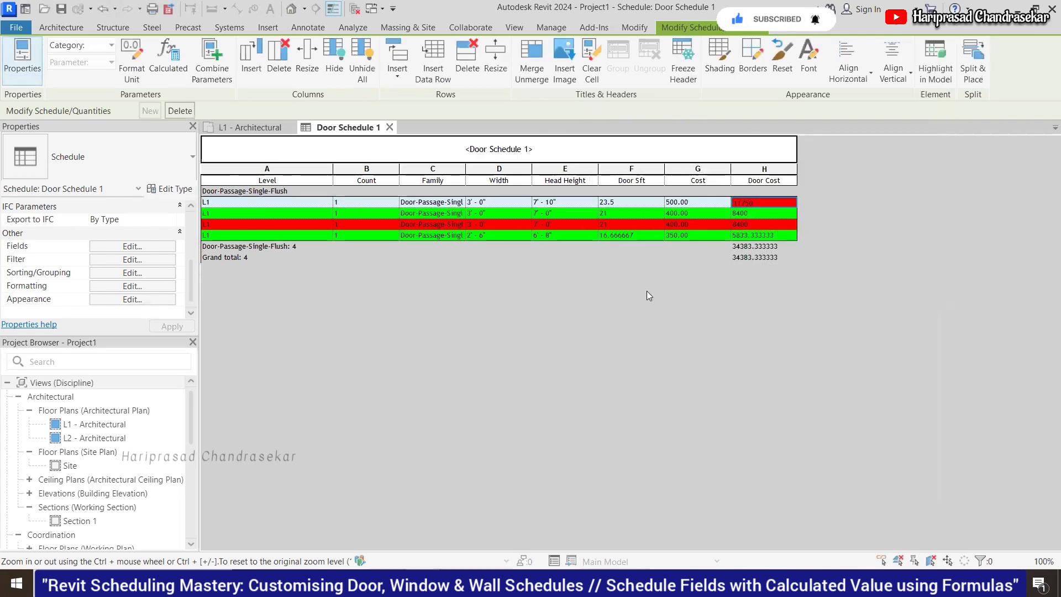
{"action": "left_click", "coordinate": [773, 227]}
{"action": "left_click", "coordinate": [775, 235]}
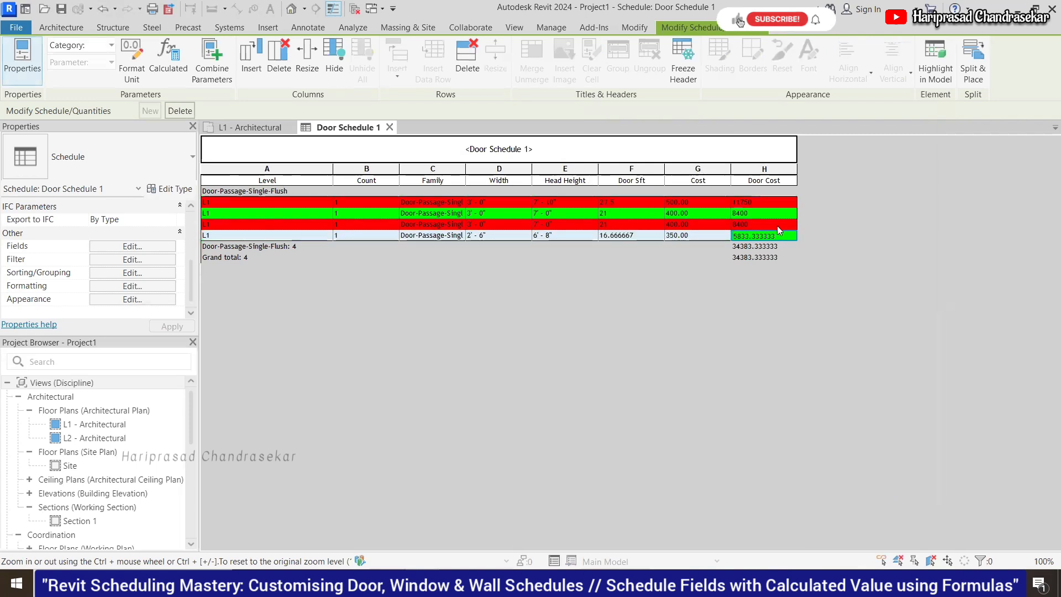
{"action": "left_click", "coordinate": [777, 216]}
{"action": "left_click", "coordinate": [777, 202]}
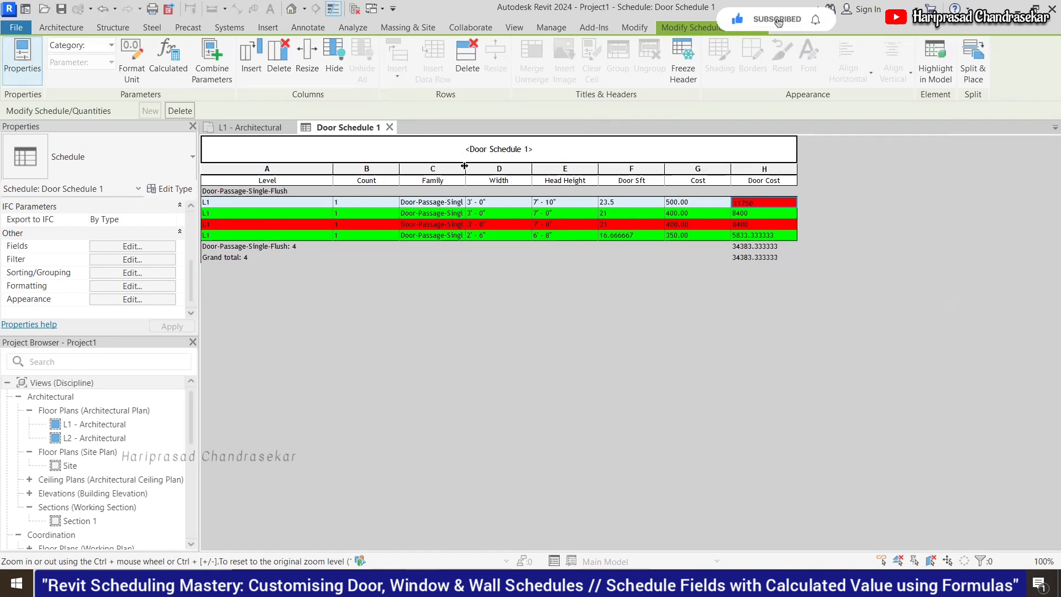
Step: Widen the Family column to fit its text and narrow the Level, Count, Width, Head Height, Door Sft and Cost columns
{"action": "left_click_drag", "start_coordinate": [465, 165], "coordinate": [482, 166]}
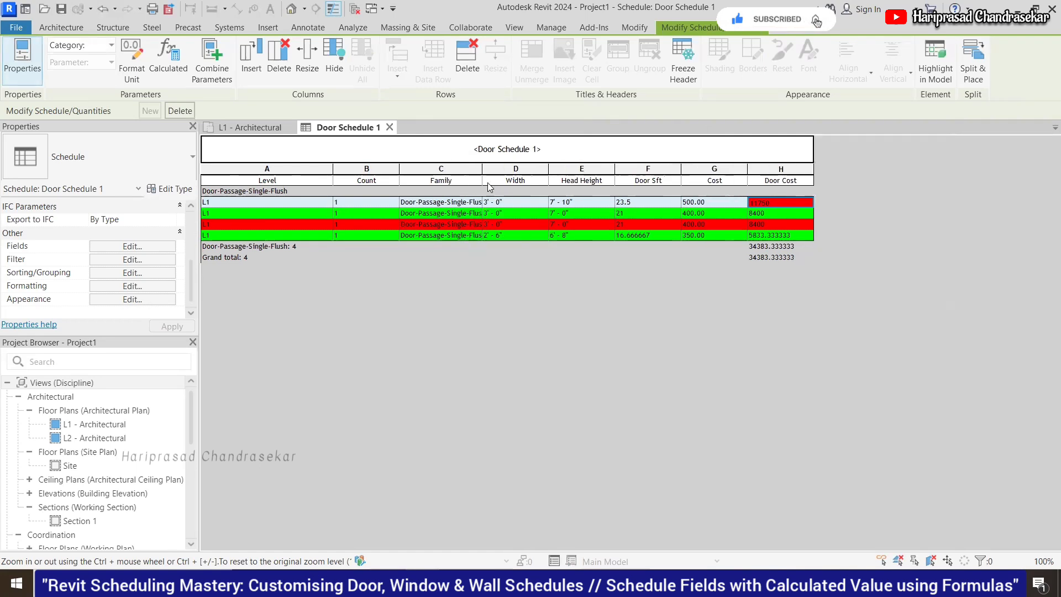
{"action": "left_click_drag", "start_coordinate": [399, 168], "coordinate": [373, 169]}
{"action": "mouse_move", "coordinate": [455, 168]}
{"action": "left_mouse_down"}
{"action": "mouse_move", "coordinate": [492, 174]}
{"action": "mouse_move", "coordinate": [468, 176]}
{"action": "left_mouse_up"}
{"action": "left_click_drag", "start_coordinate": [331, 169], "coordinate": [309, 169]}
{"action": "left_click_drag", "start_coordinate": [512, 167], "coordinate": [488, 169]}
{"action": "left_click_drag", "start_coordinate": [559, 173], "coordinate": [586, 169]}
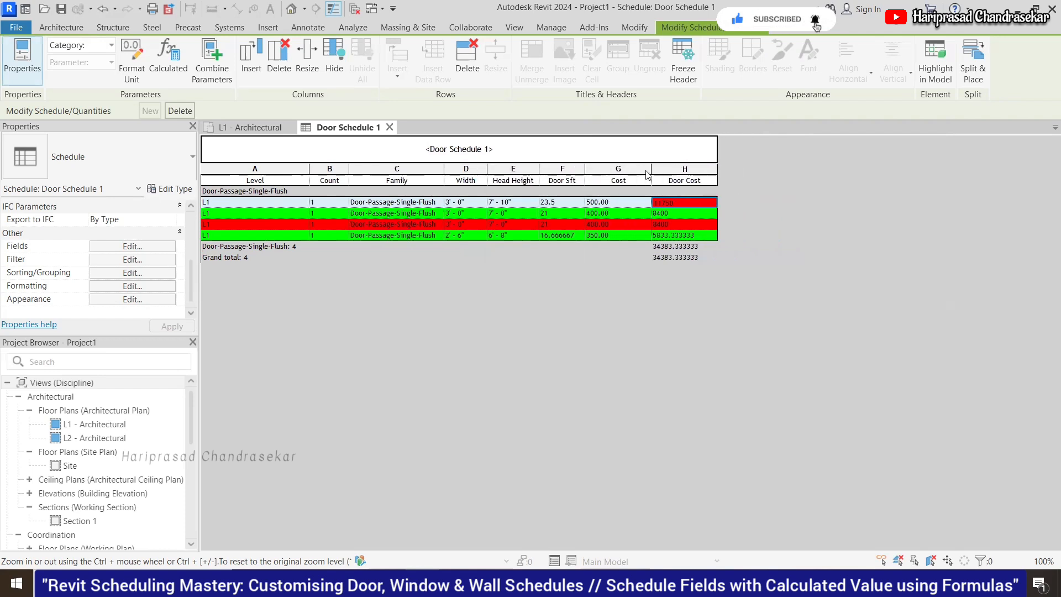
{"action": "left_click_drag", "start_coordinate": [651, 170], "coordinate": [631, 171]}
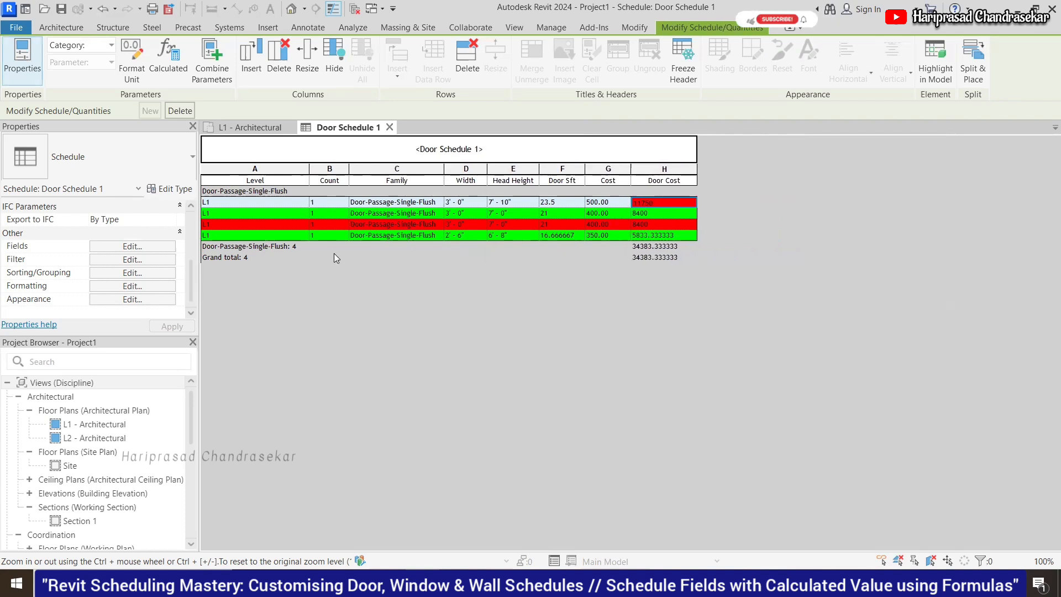
Step: Open the field format of the door schedule's Door Sft field and turn off its default settings
{"action": "left_click", "coordinate": [159, 291]}
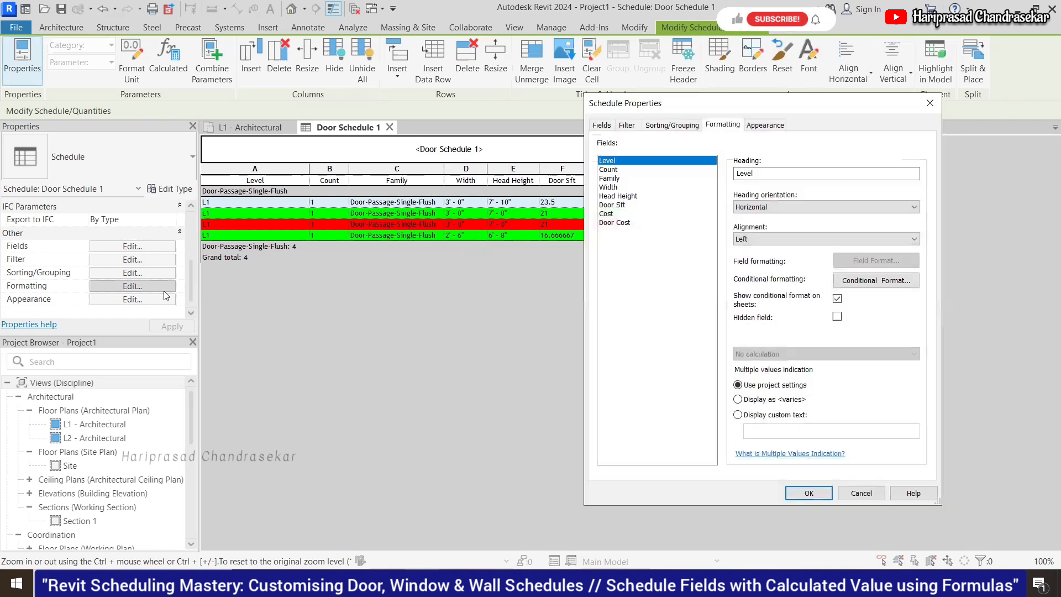
{"action": "left_click", "coordinate": [614, 213]}
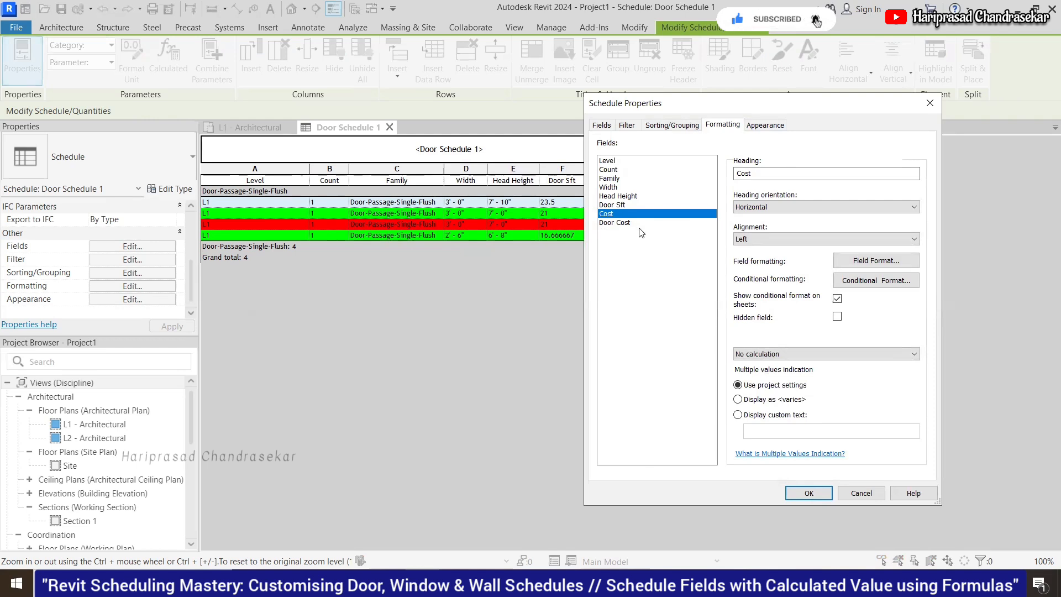
{"action": "left_click", "coordinate": [623, 204]}
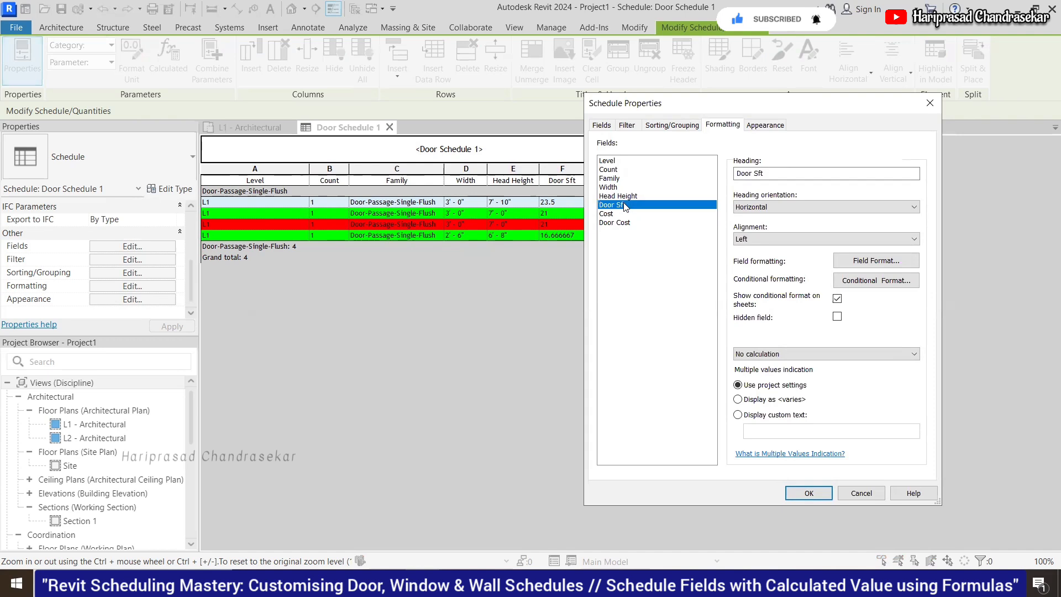
{"action": "left_click", "coordinate": [864, 260]}
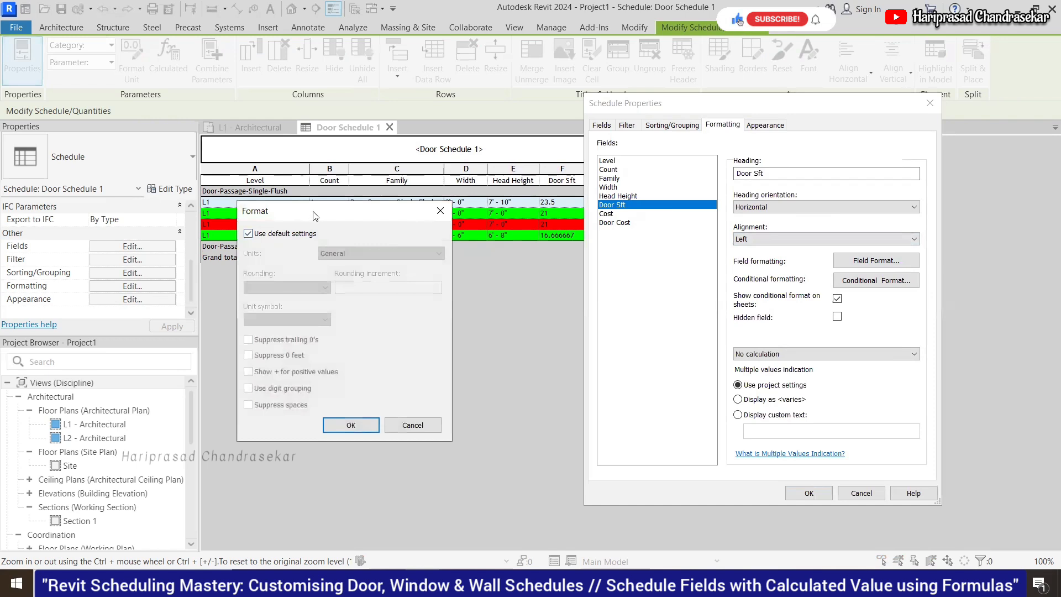
{"action": "left_click_drag", "start_coordinate": [315, 216], "coordinate": [798, 228]}
{"action": "left_click", "coordinate": [731, 246]}
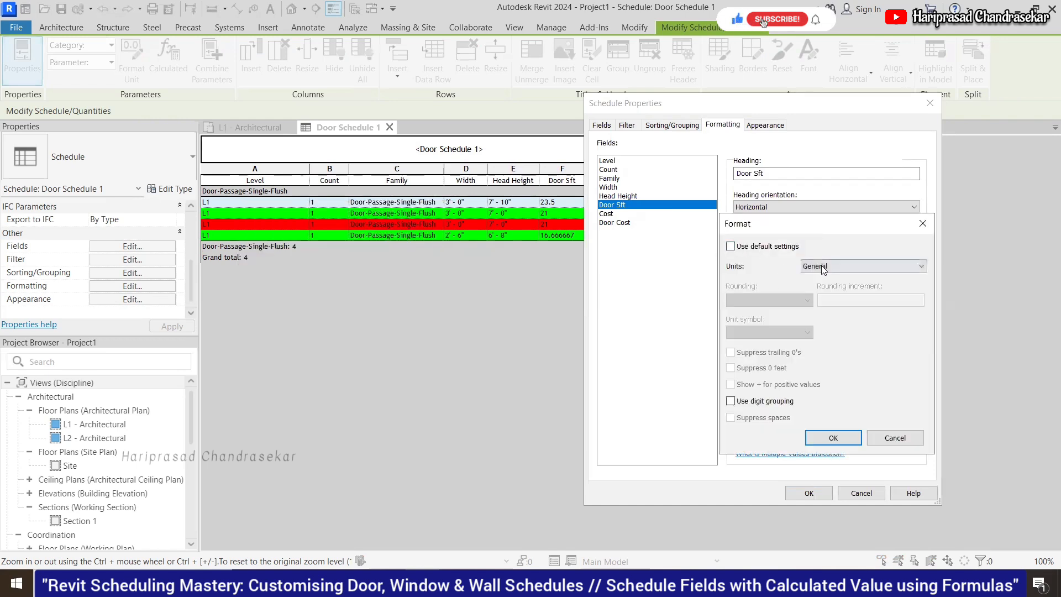
Step: Open the choice of units for the Door Sft field's format and review the available options
{"action": "left_click", "coordinate": [840, 267]}
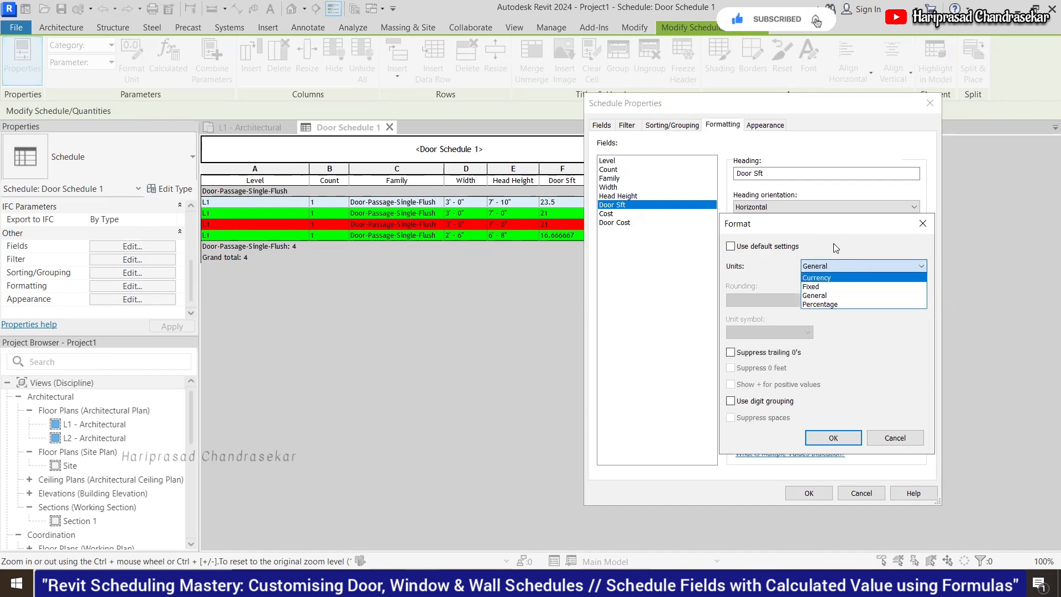
{"action": "left_click", "coordinate": [834, 248]}
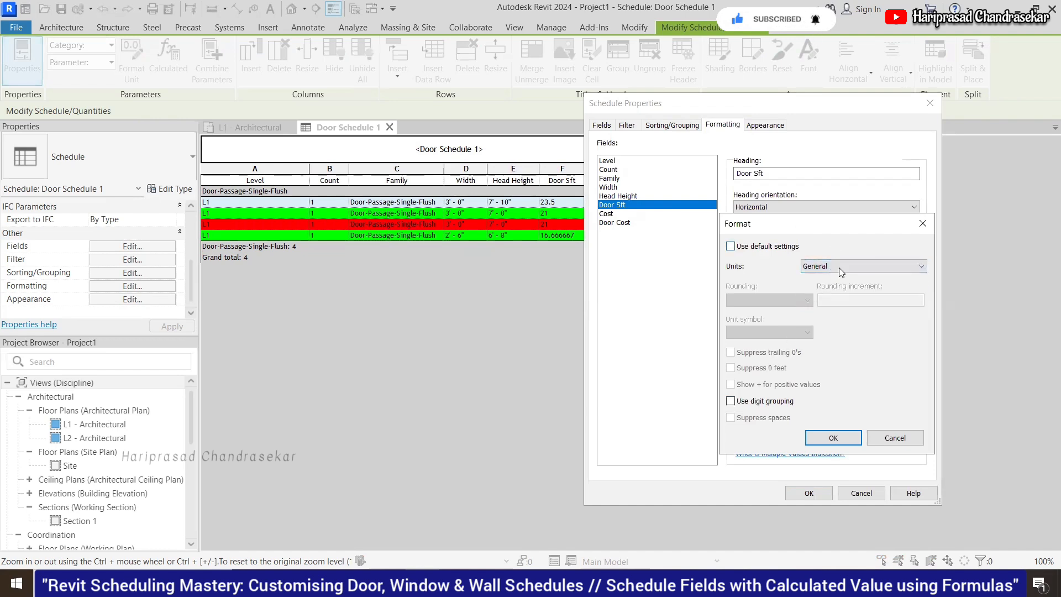
{"action": "left_click", "coordinate": [842, 270]}
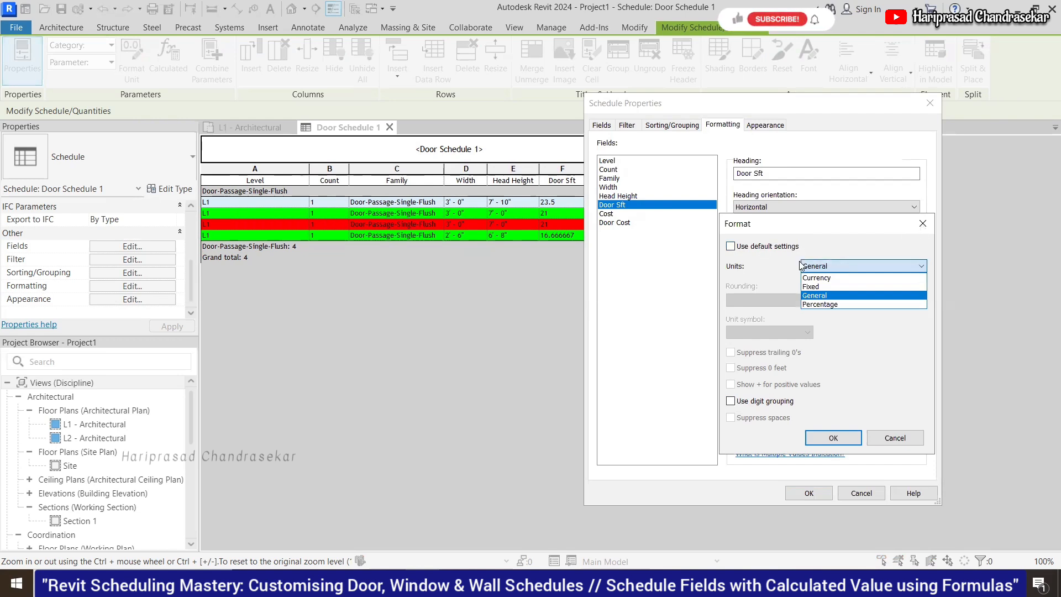
Step: Format the Door Sft field with Fixed units rounded to 2 decimal places and apply it to the door schedule
{"action": "left_click", "coordinate": [822, 287]}
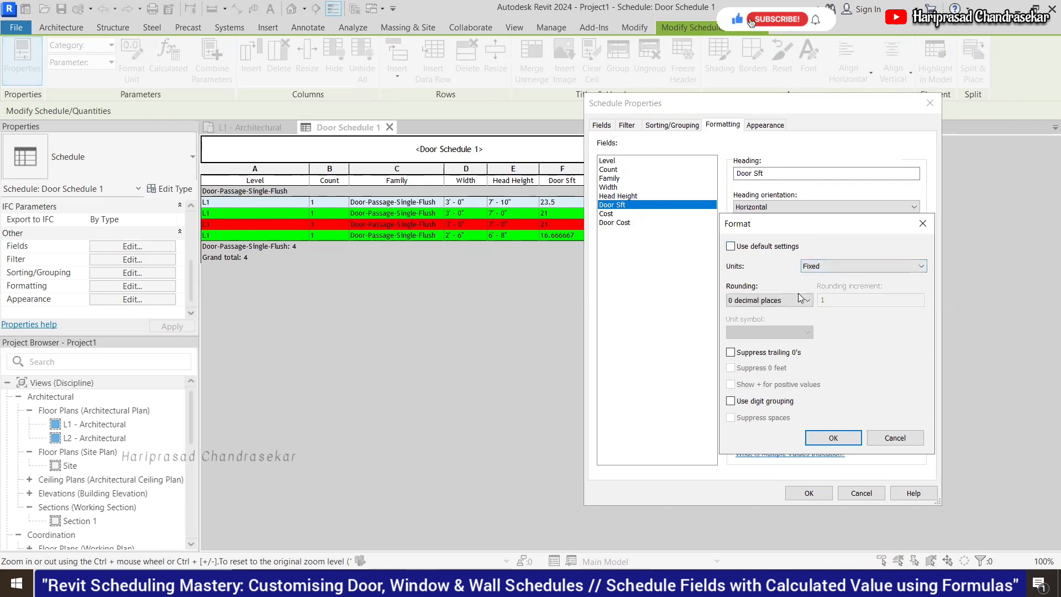
{"action": "left_click", "coordinate": [788, 303]}
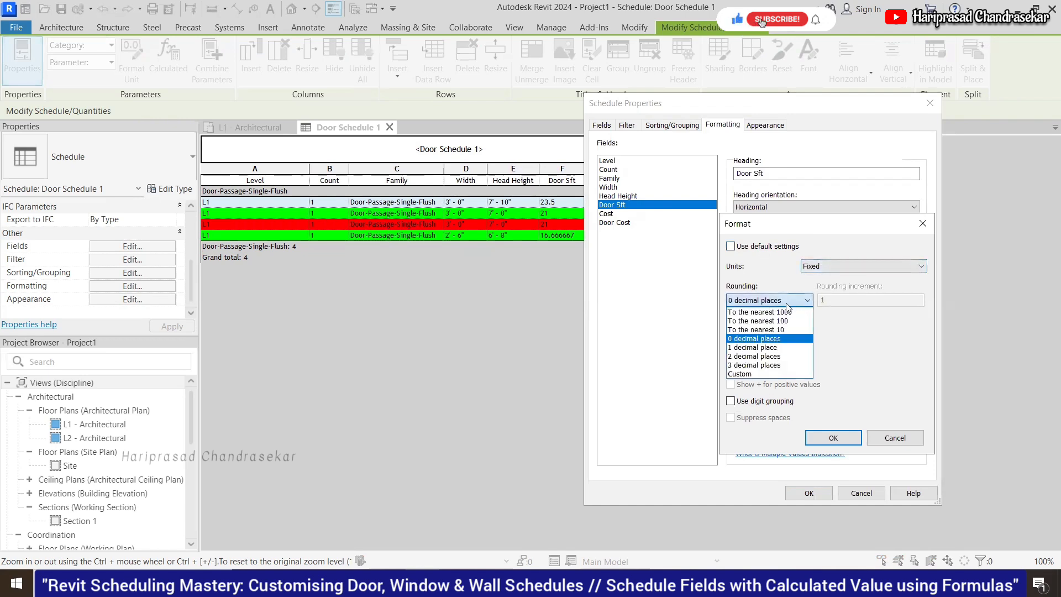
{"action": "left_click", "coordinate": [757, 357]}
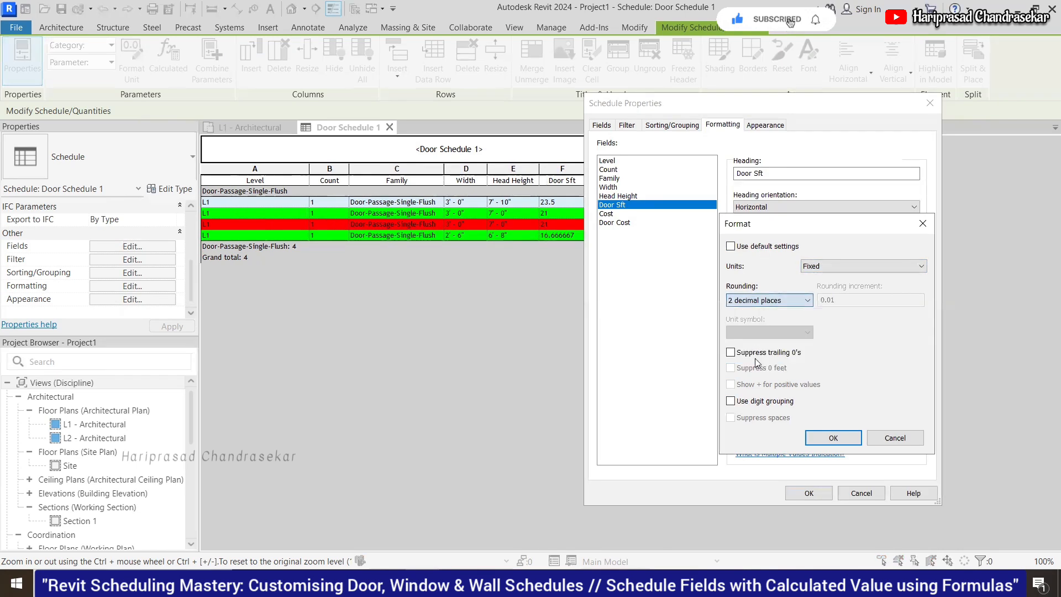
{"action": "left_click", "coordinate": [831, 439]}
{"action": "left_click", "coordinate": [809, 493]}
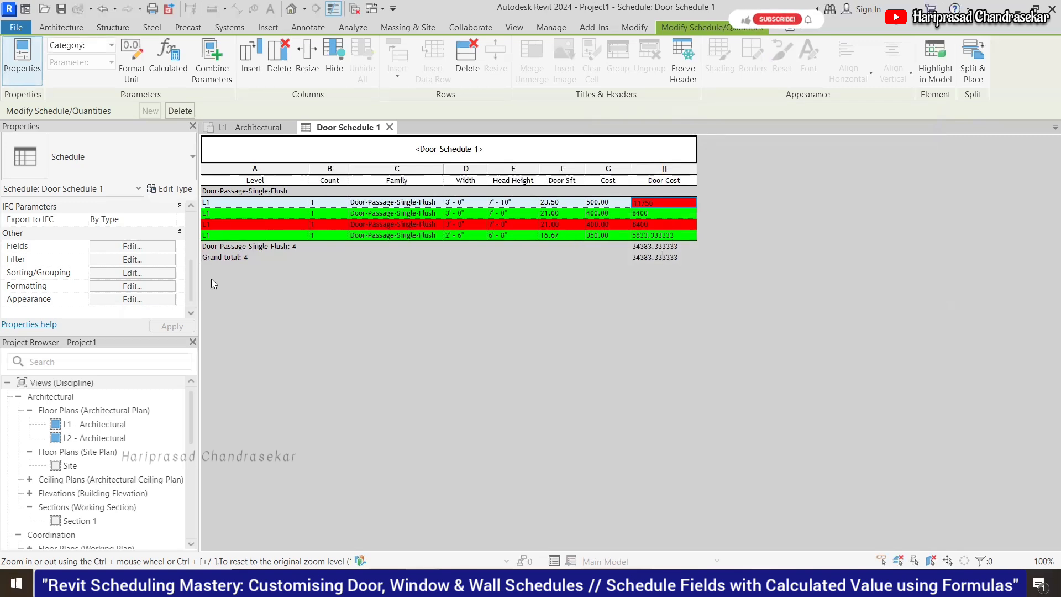
Step: Override the Door Cost field's default format with Currency units, 2 decimal places and the $ unit symbol
{"action": "left_click", "coordinate": [148, 288]}
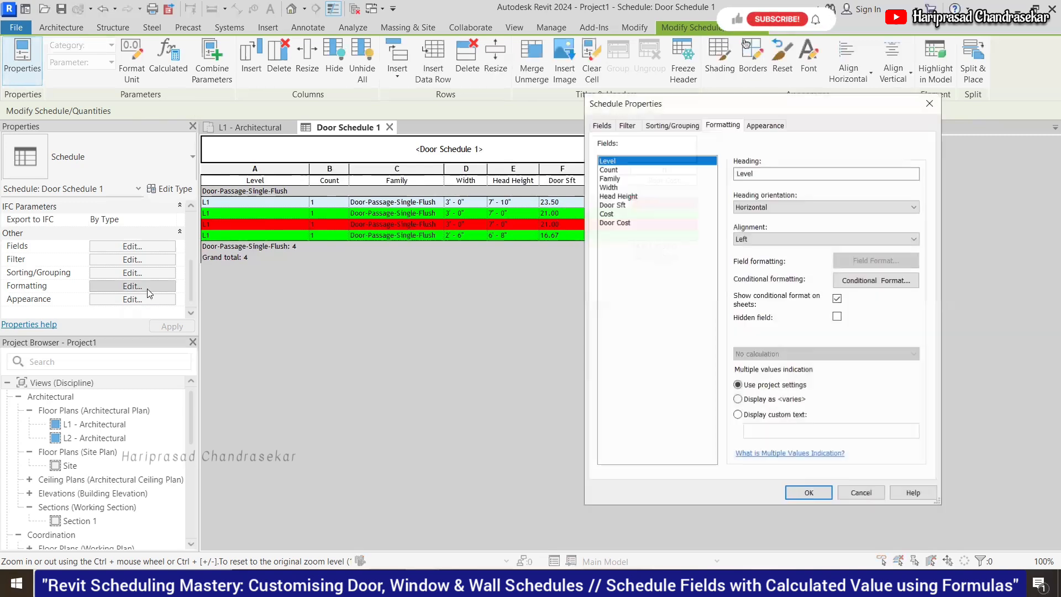
{"action": "left_click", "coordinate": [614, 223]}
{"action": "left_click", "coordinate": [877, 261]}
{"action": "left_click", "coordinate": [731, 246]}
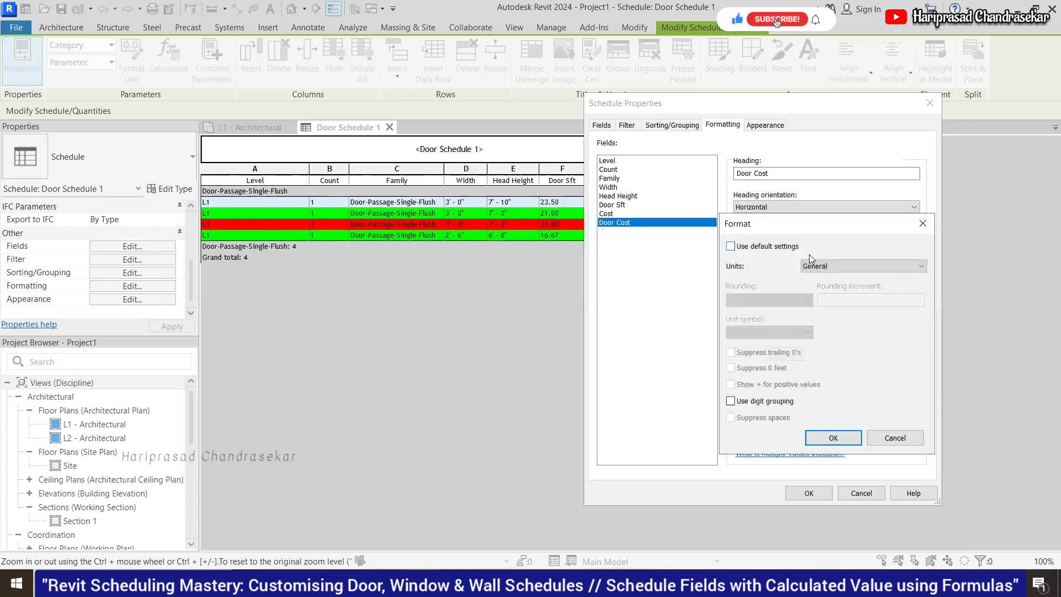
{"action": "left_click", "coordinate": [823, 266]}
{"action": "left_click", "coordinate": [818, 278]}
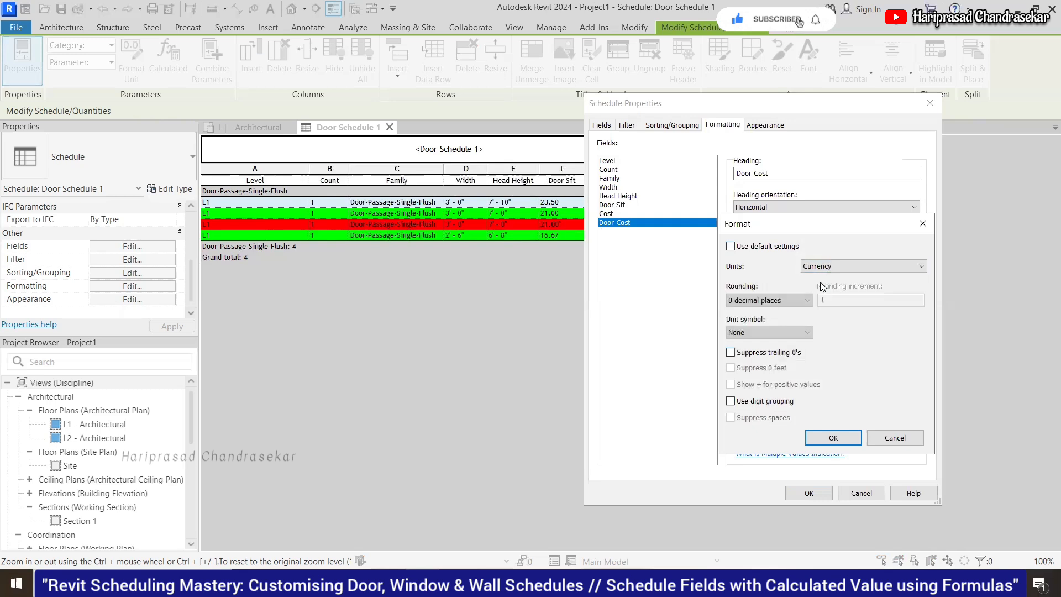
{"action": "left_click", "coordinate": [780, 300]}
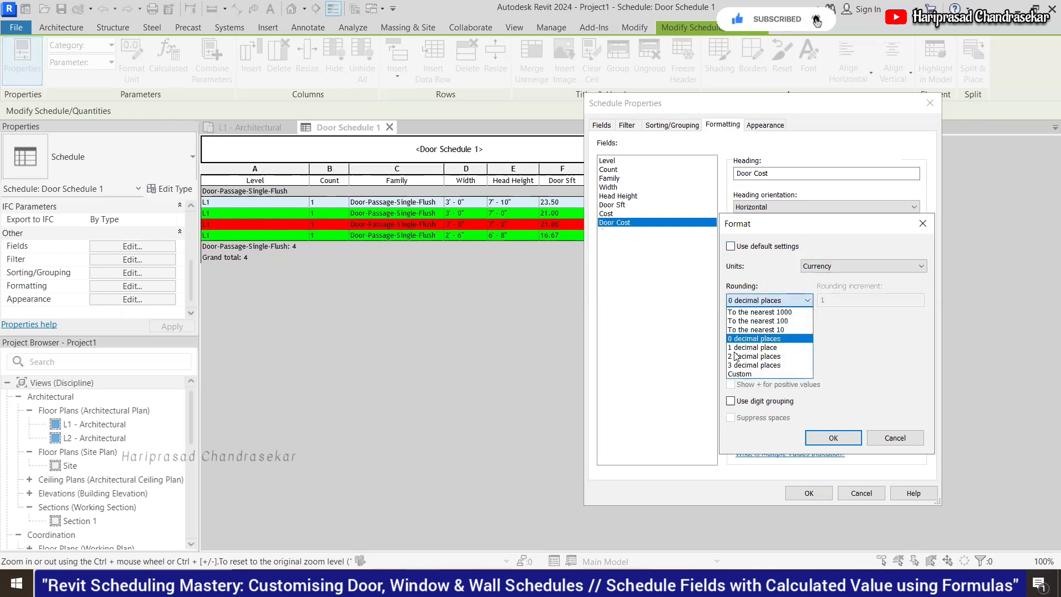
{"action": "left_click", "coordinate": [736, 356]}
{"action": "left_click", "coordinate": [801, 332]}
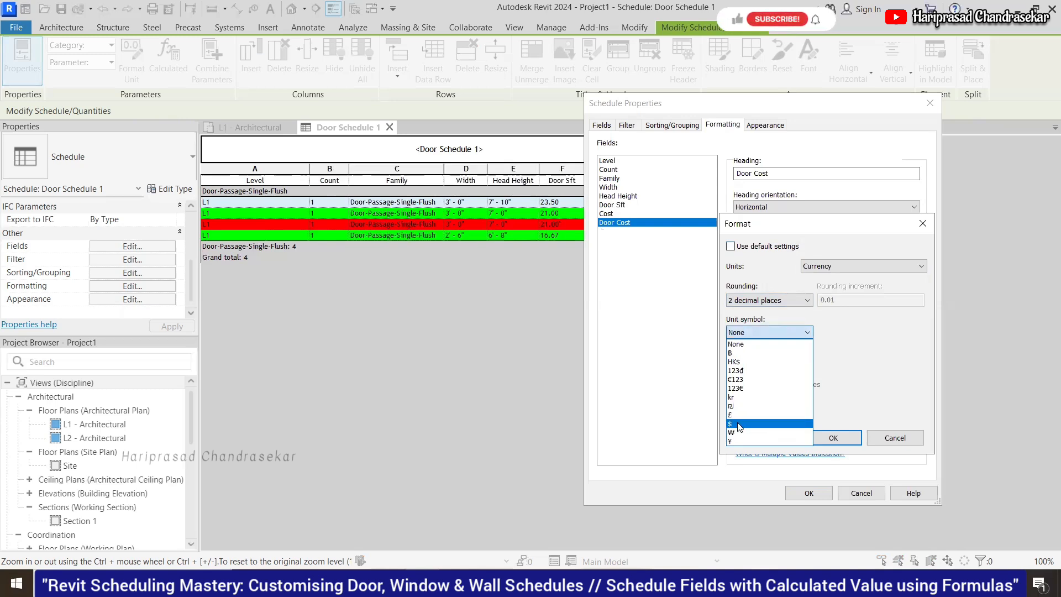
{"action": "left_click", "coordinate": [739, 424]}
{"action": "left_click", "coordinate": [833, 438]}
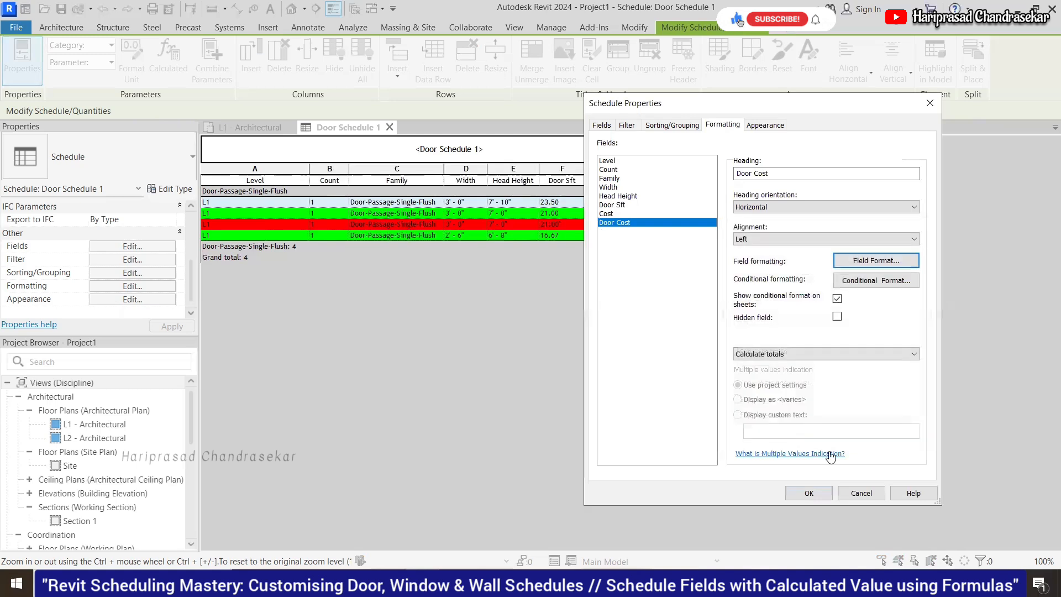
{"action": "left_click", "coordinate": [809, 493]}
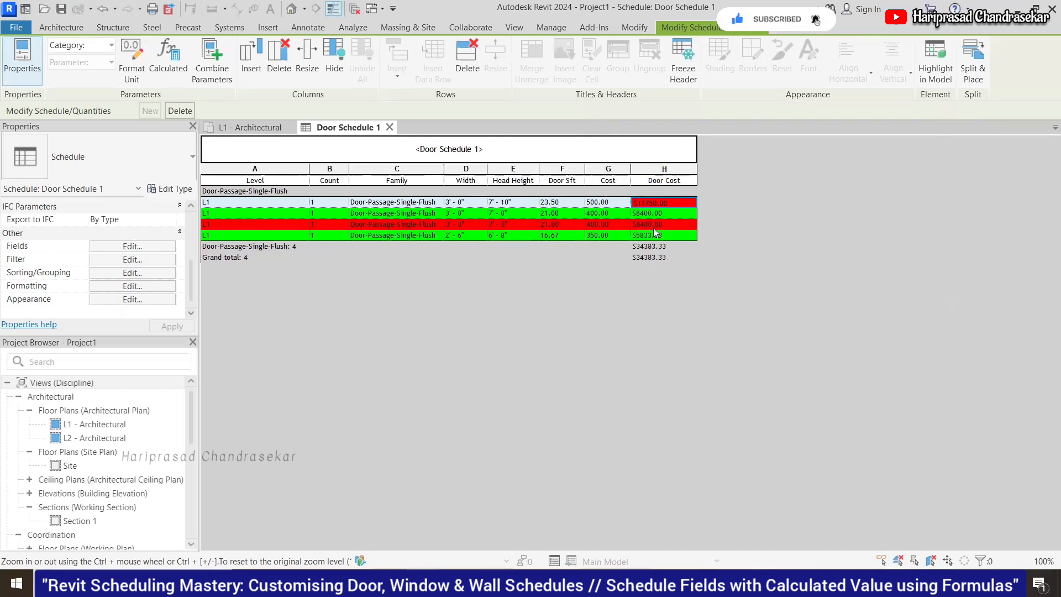
Step: Set the cost of the 36" x 94" door type to 50 in the schedule and apply it to all elements of that type
{"action": "left_click", "coordinate": [606, 203]}
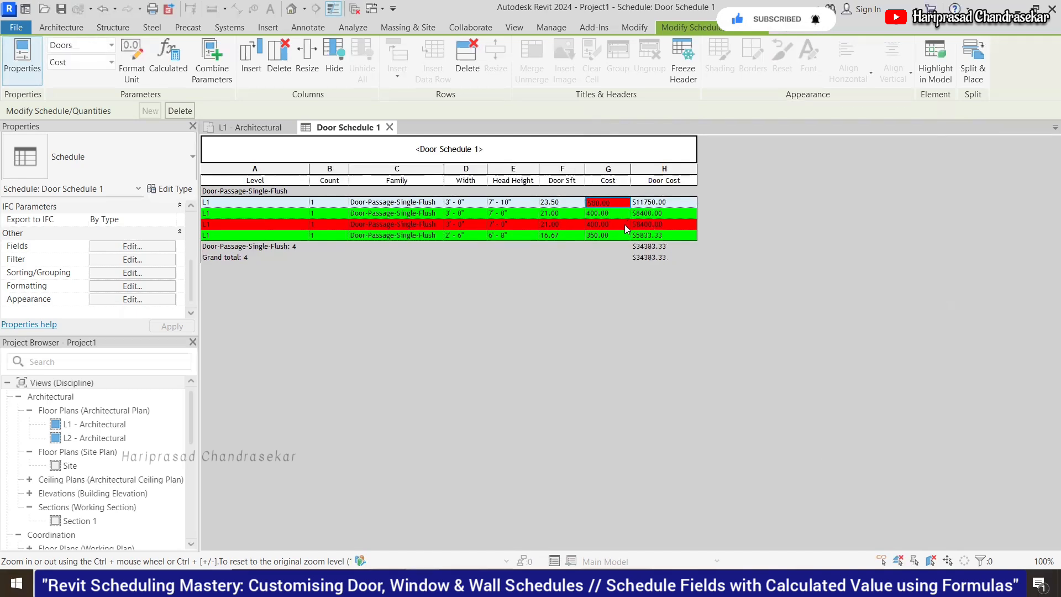
{"action": "left_click_drag", "start_coordinate": [623, 202], "coordinate": [575, 206]}
{"action": "type", "text": "50"}
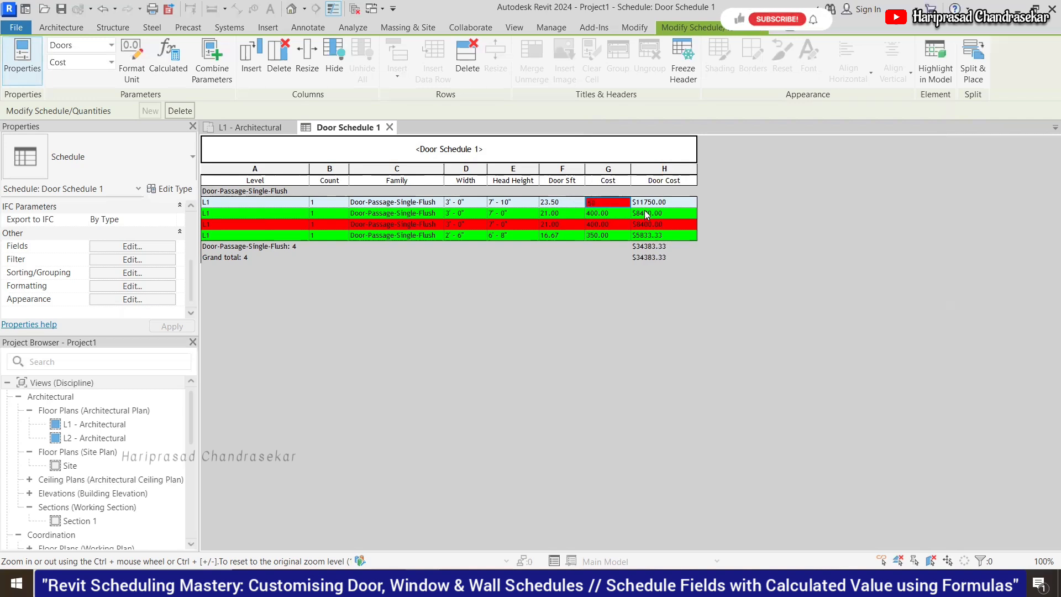
{"action": "left_click", "coordinate": [617, 213]}
{"action": "left_click", "coordinate": [563, 308]}
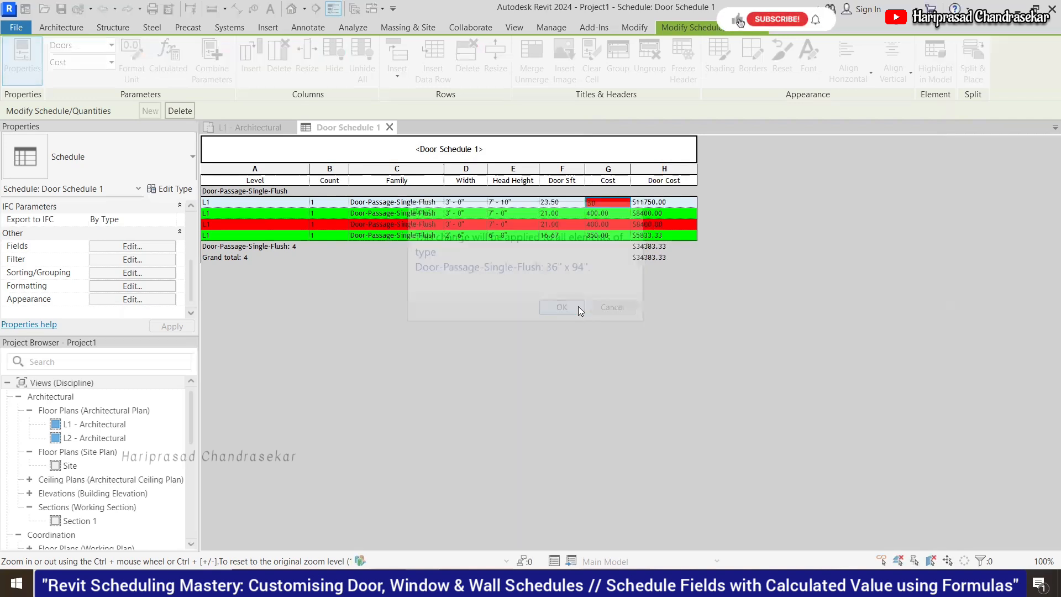
Step: Set the cost of the 36" x 84" door type to 40 and apply it to all elements of that type
{"action": "left_click", "coordinate": [608, 213]}
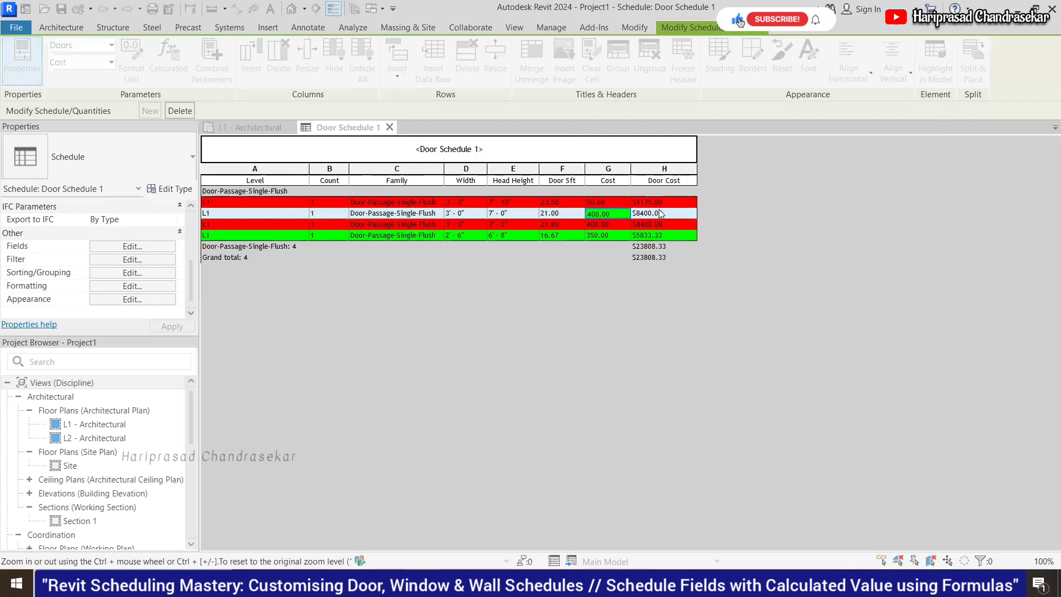
{"action": "type", "text": "4"}
{"action": "left_click_drag", "start_coordinate": [619, 213], "coordinate": [569, 218]}
{"action": "type", "text": "40"}
{"action": "left_click", "coordinate": [612, 224]}
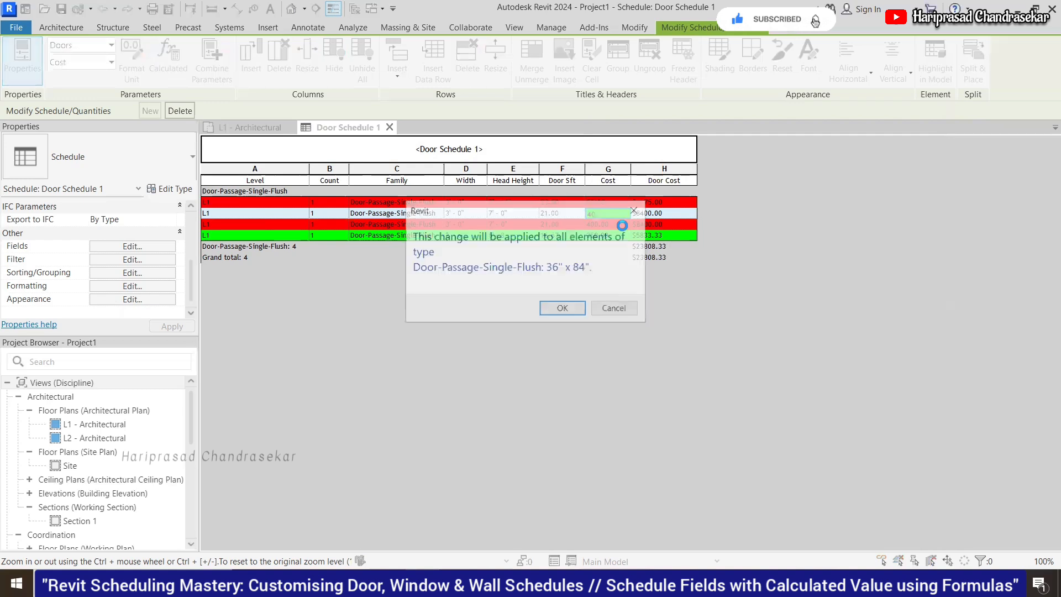
{"action": "left_click", "coordinate": [570, 307]}
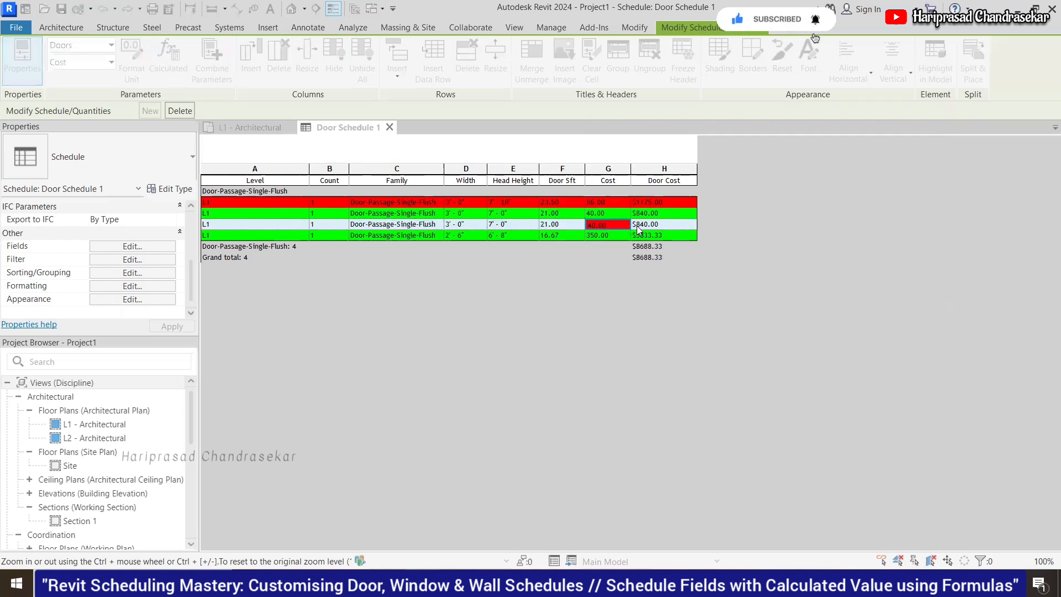
Step: Set the cost of the 2' - 6" wide door to 35 and apply it to all elements of its type
{"action": "left_click", "coordinate": [614, 235]}
{"action": "left_click_drag", "start_coordinate": [579, 238], "coordinate": [571, 239]}
{"action": "type", "text": "35"}
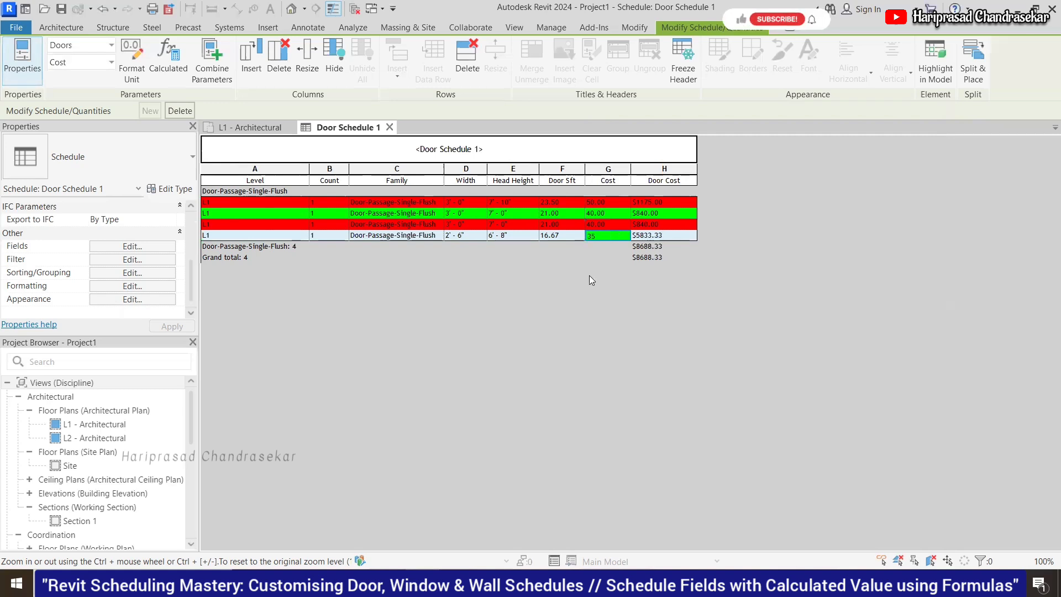
{"action": "left_click", "coordinate": [656, 236]}
{"action": "left_click", "coordinate": [574, 311]}
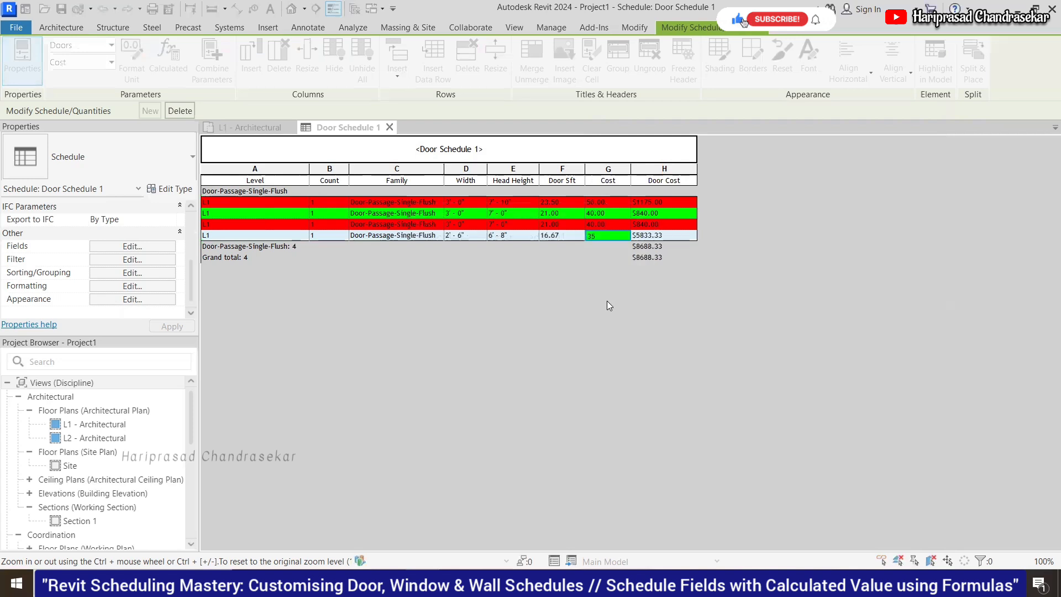
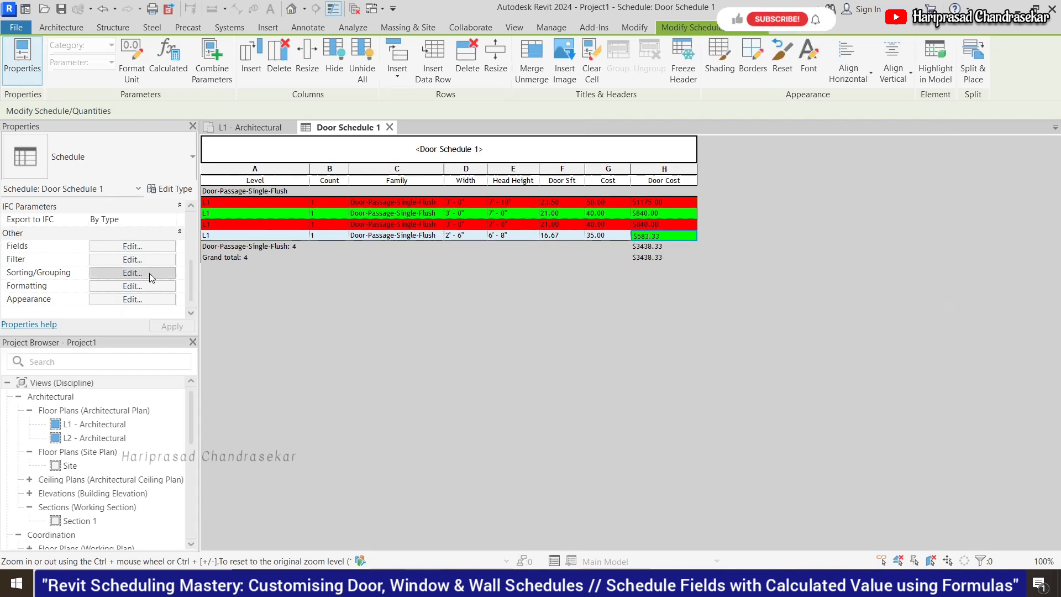
Step: Override the project settings in the Cost field's format and give it the $ unit symbol
{"action": "left_click", "coordinate": [138, 275]}
{"action": "left_click", "coordinate": [724, 127]}
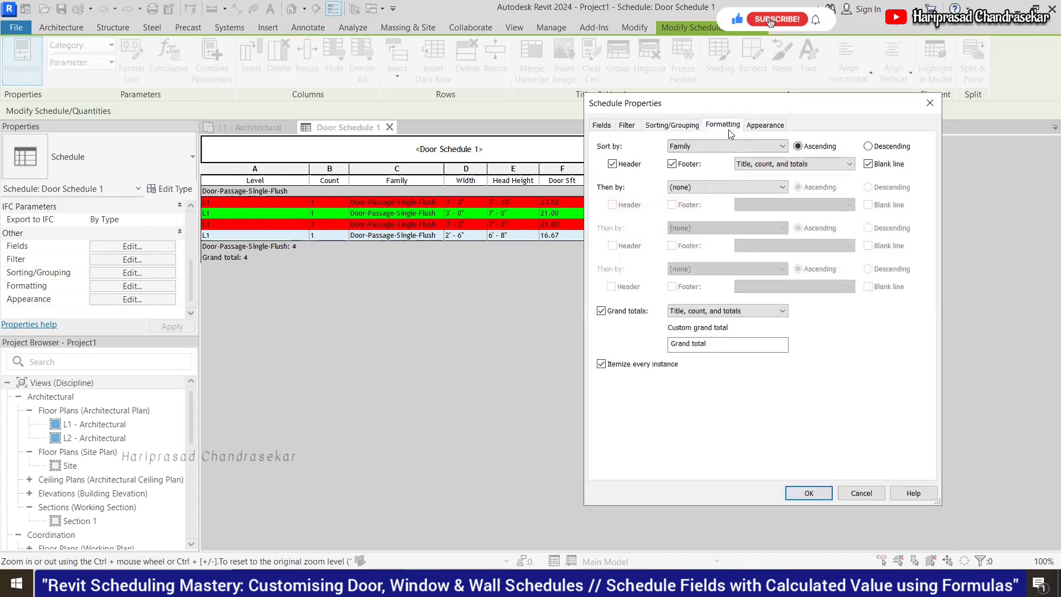
{"action": "left_click", "coordinate": [636, 214]}
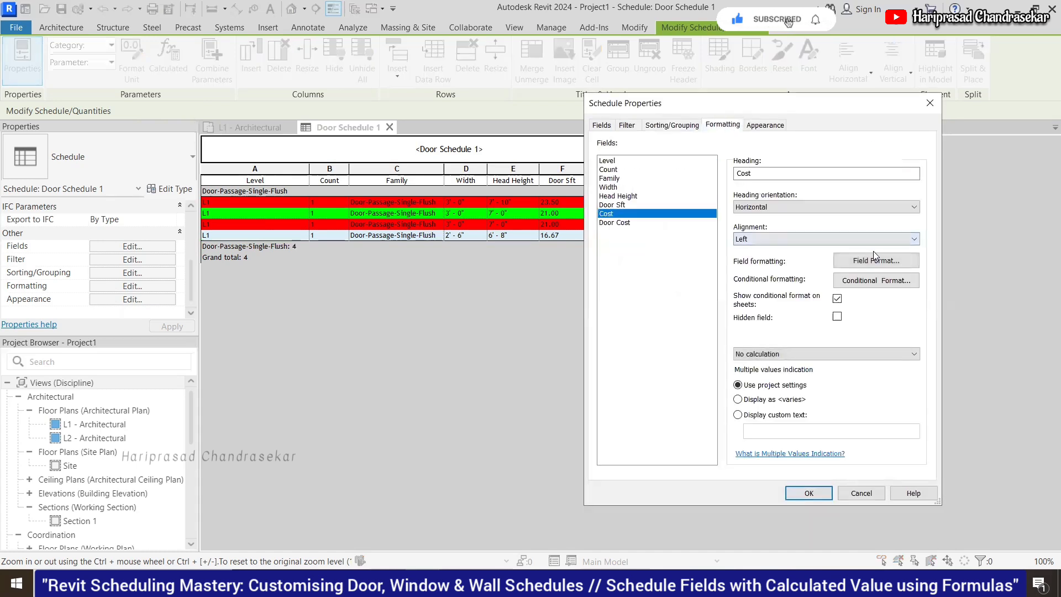
{"action": "left_click", "coordinate": [874, 256]}
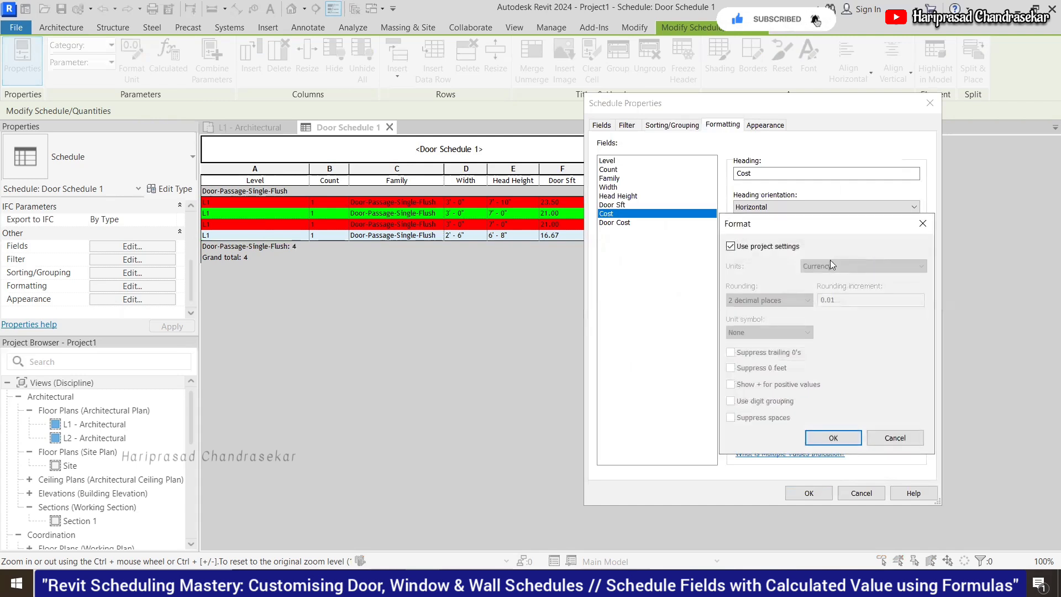
{"action": "left_click", "coordinate": [769, 248]}
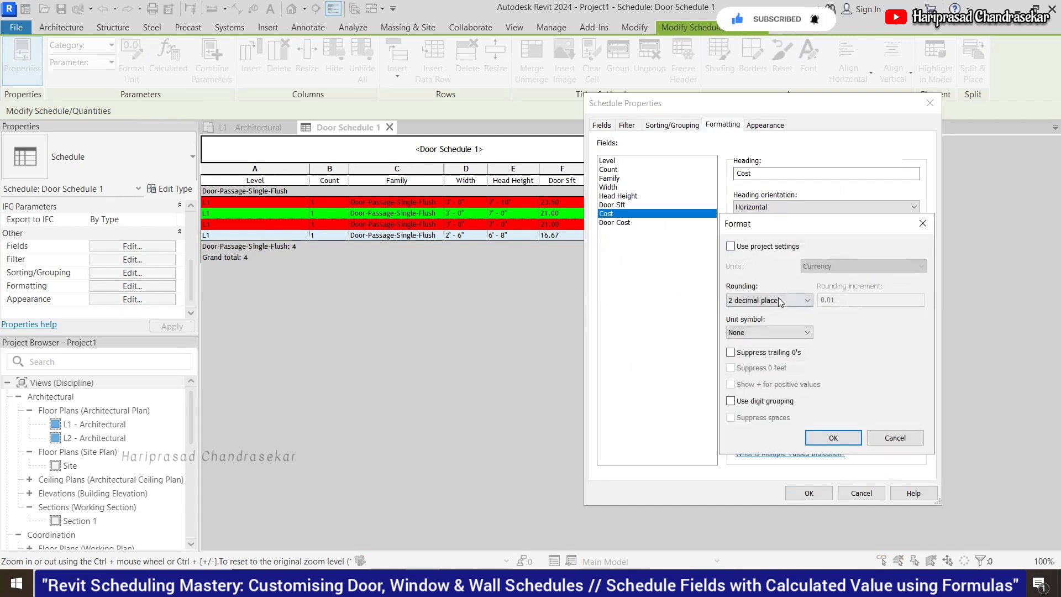
{"action": "left_click", "coordinate": [767, 331]}
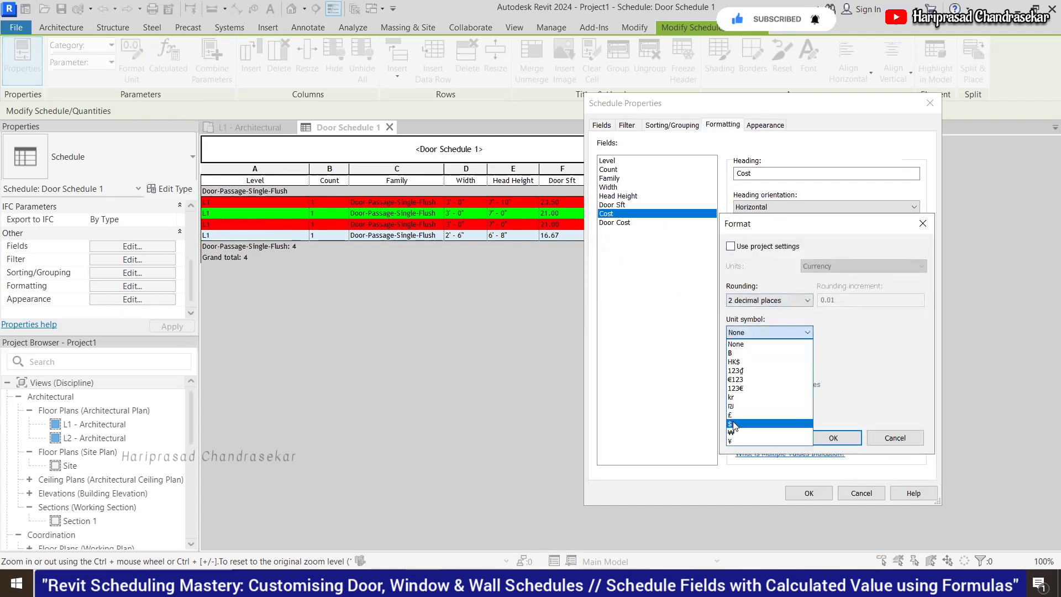
{"action": "left_click", "coordinate": [746, 347]}
{"action": "left_click", "coordinate": [833, 438]}
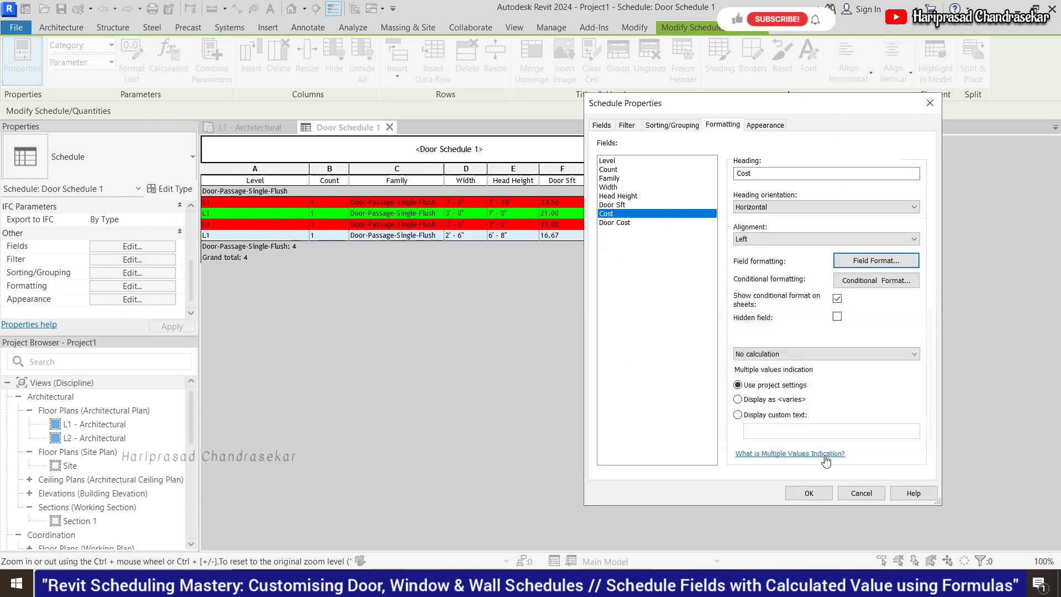
{"action": "left_click", "coordinate": [808, 493]}
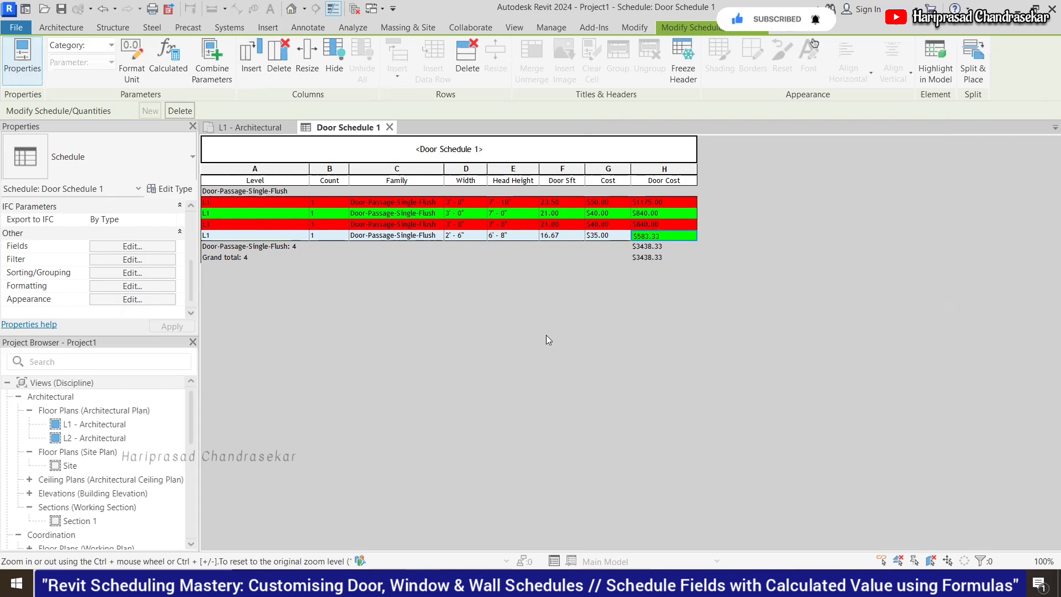
Step: Create a new schedule of building components for the Windows category, named Window Schedule 1
{"action": "left_click", "coordinate": [515, 27]}
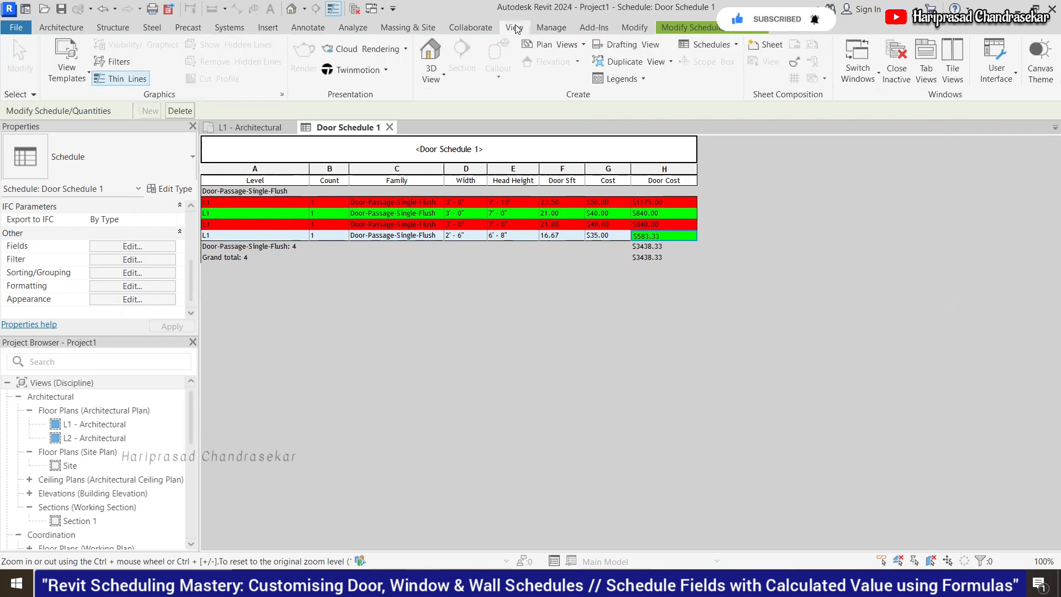
{"action": "left_click", "coordinate": [732, 46]}
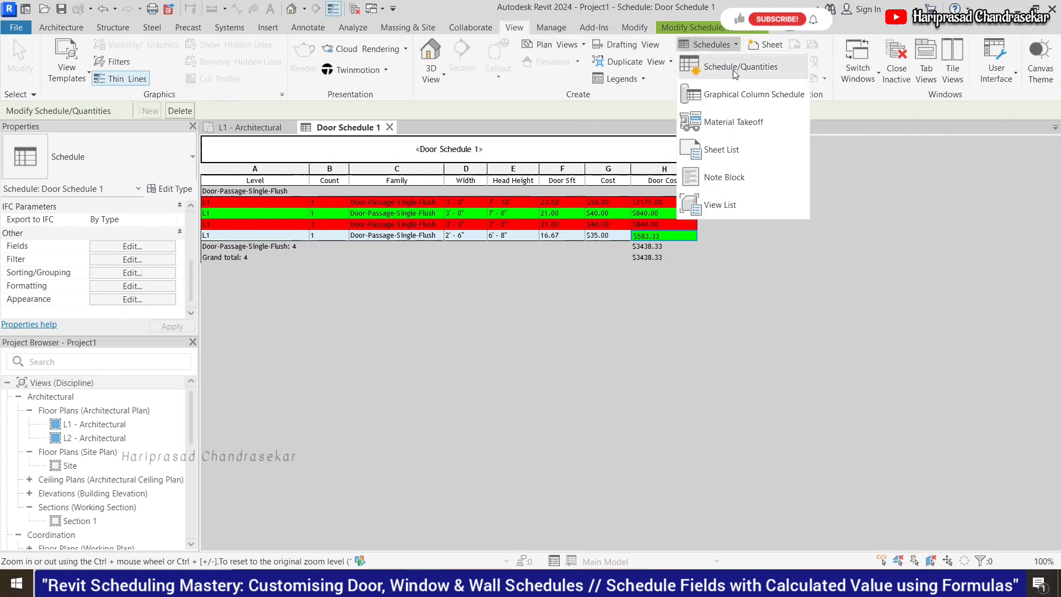
{"action": "left_click", "coordinate": [735, 68]}
{"action": "left_click", "coordinate": [517, 188]}
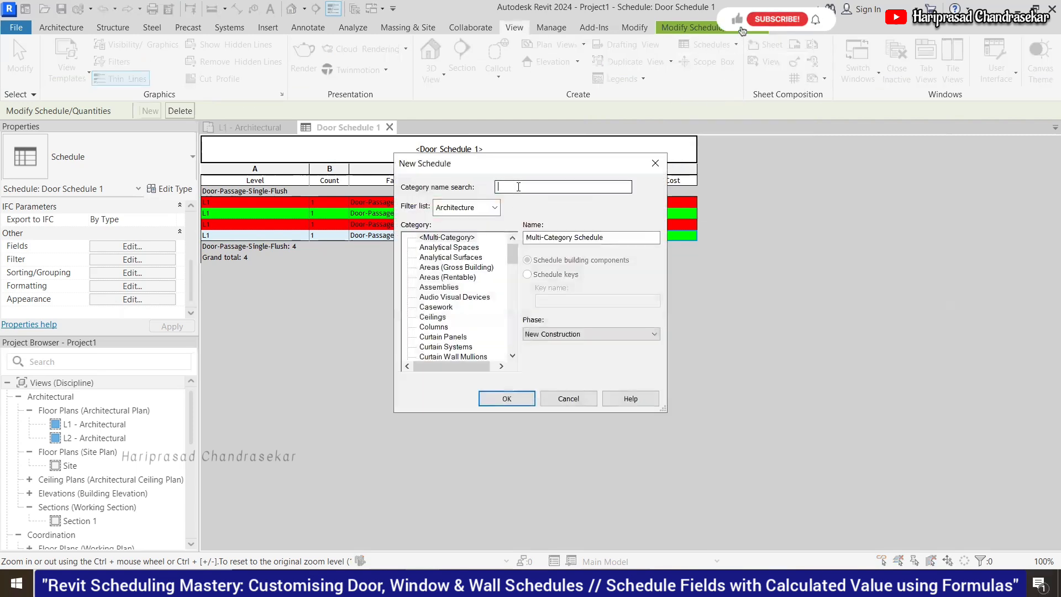
{"action": "type", "text": "wi"}
{"action": "left_click", "coordinate": [436, 237]}
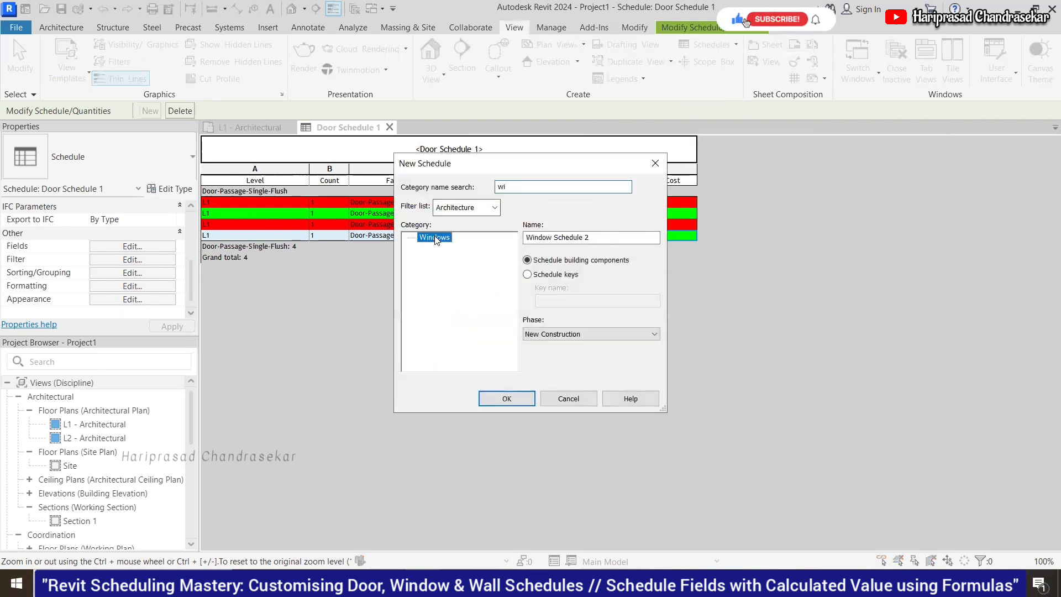
{"action": "left_click", "coordinate": [595, 241]}
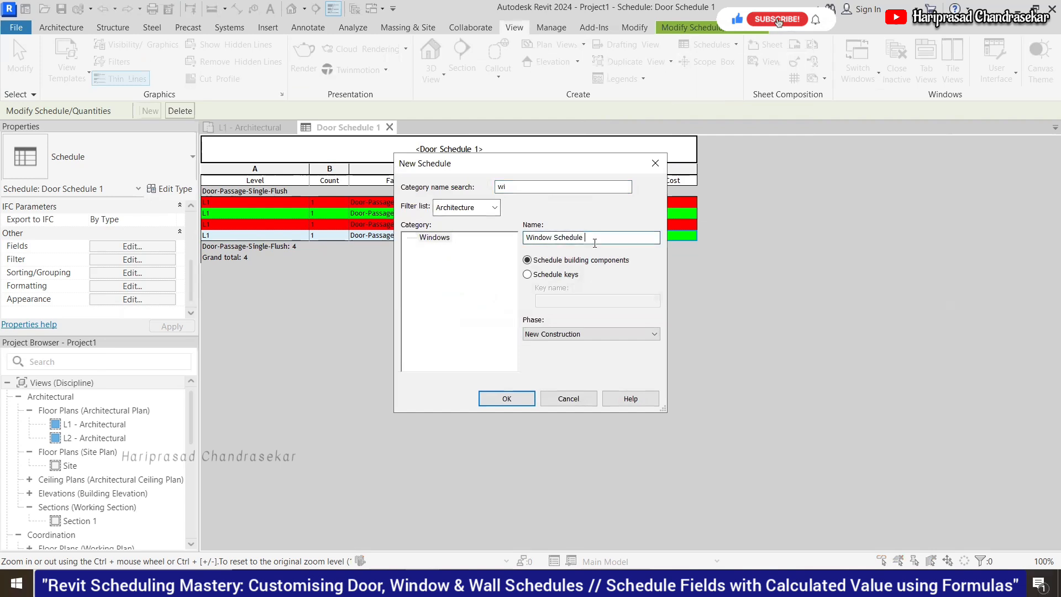
{"action": "type", "text": "1"}
{"action": "left_click", "coordinate": [516, 404]}
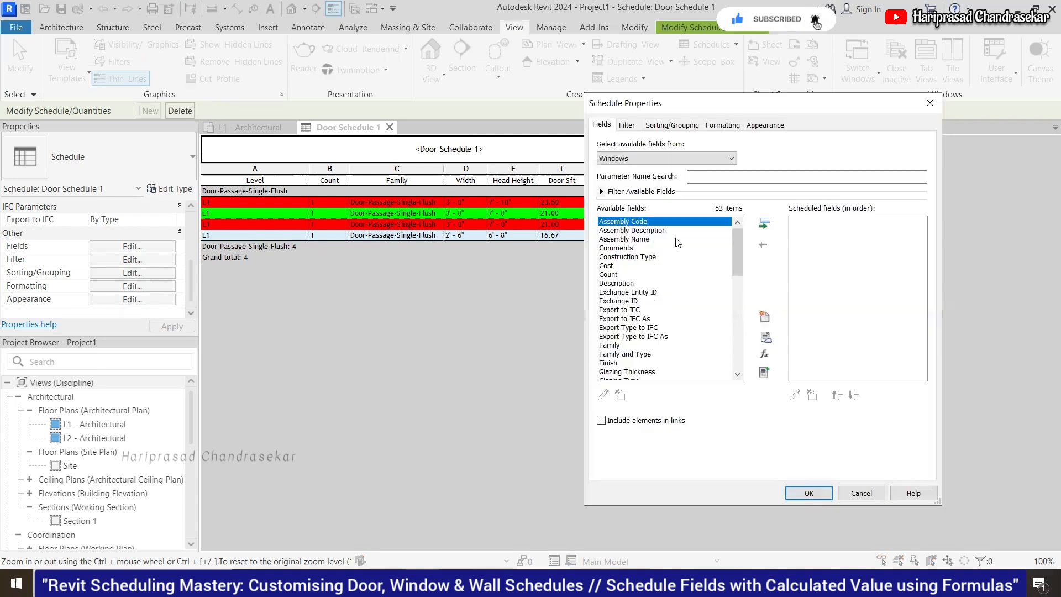
Step: Add the Level, Count and Family fields, in that order, to the window schedule's scheduled fields
{"action": "left_click_drag", "start_coordinate": [703, 107], "coordinate": [569, 87]}
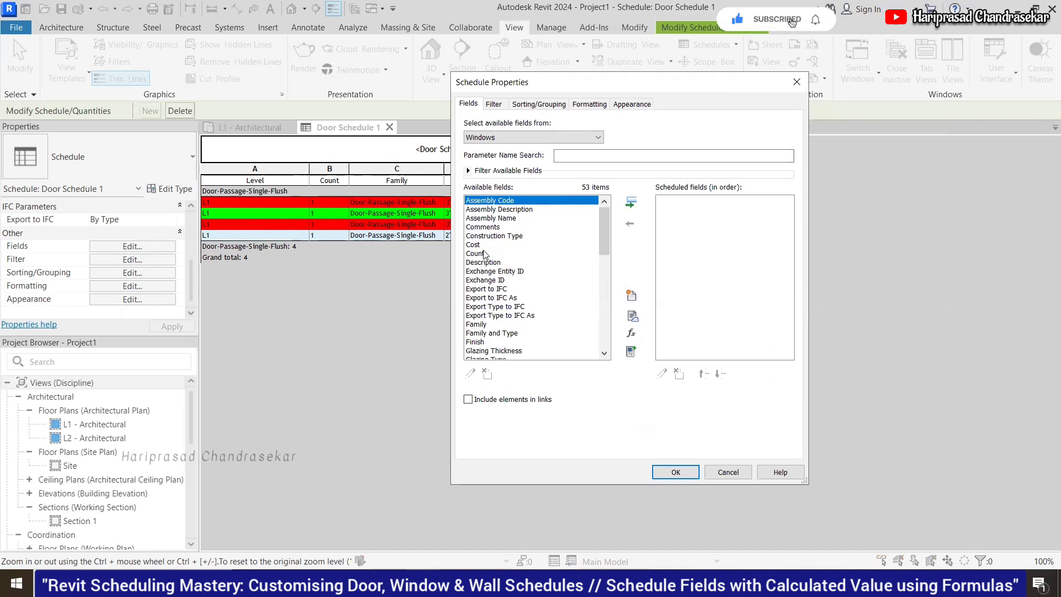
{"action": "left_click", "coordinate": [485, 325]}
{"action": "scroll", "coordinate": [483, 348], "scroll_direction": "down", "scroll_amount": 3}
{"action": "scroll", "coordinate": [487, 345], "scroll_direction": "down", "scroll_amount": 2}
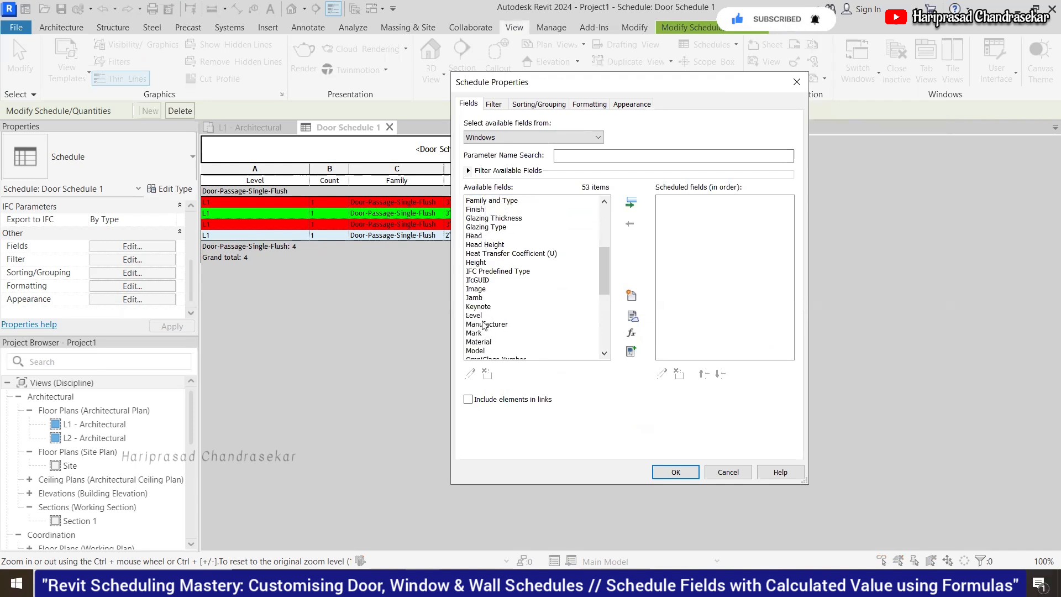
{"action": "left_click", "coordinate": [480, 316]}
{"action": "left_click", "coordinate": [632, 202]}
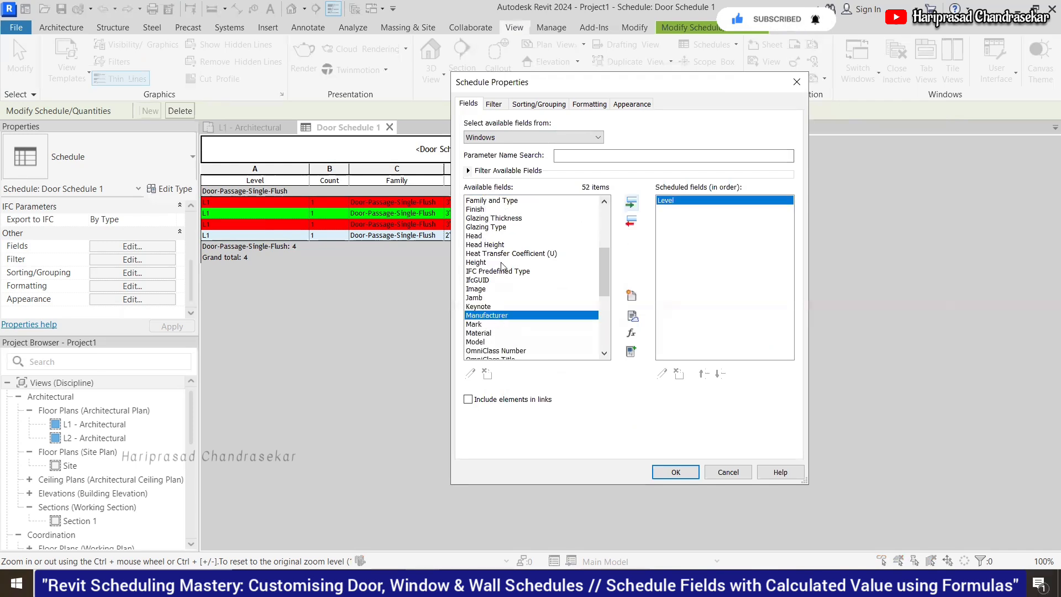
{"action": "scroll", "coordinate": [501, 266], "scroll_direction": "up", "scroll_amount": 4}
{"action": "left_click", "coordinate": [476, 227]}
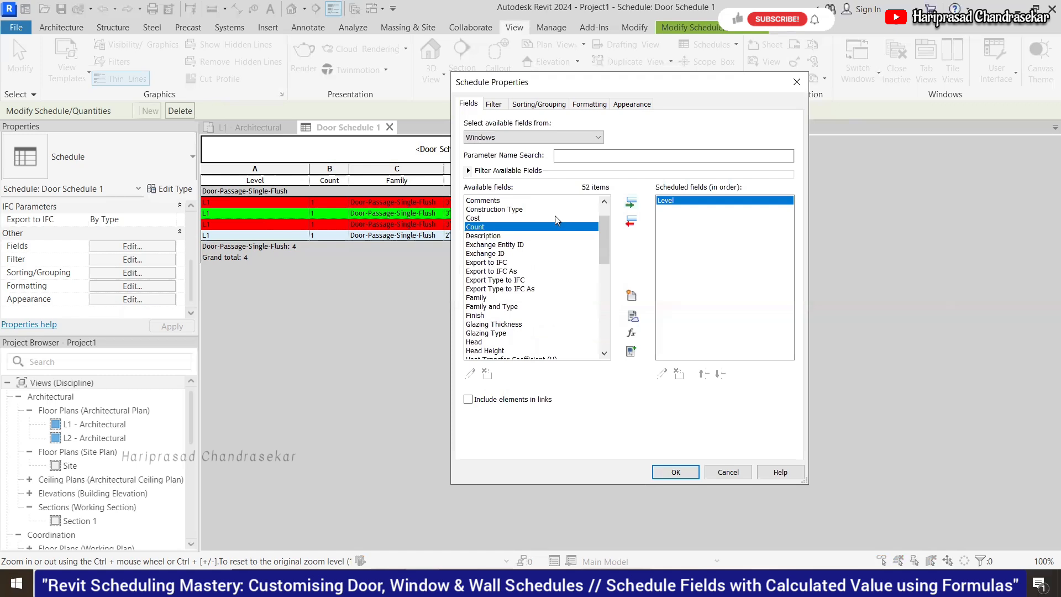
{"action": "left_click", "coordinate": [632, 204]}
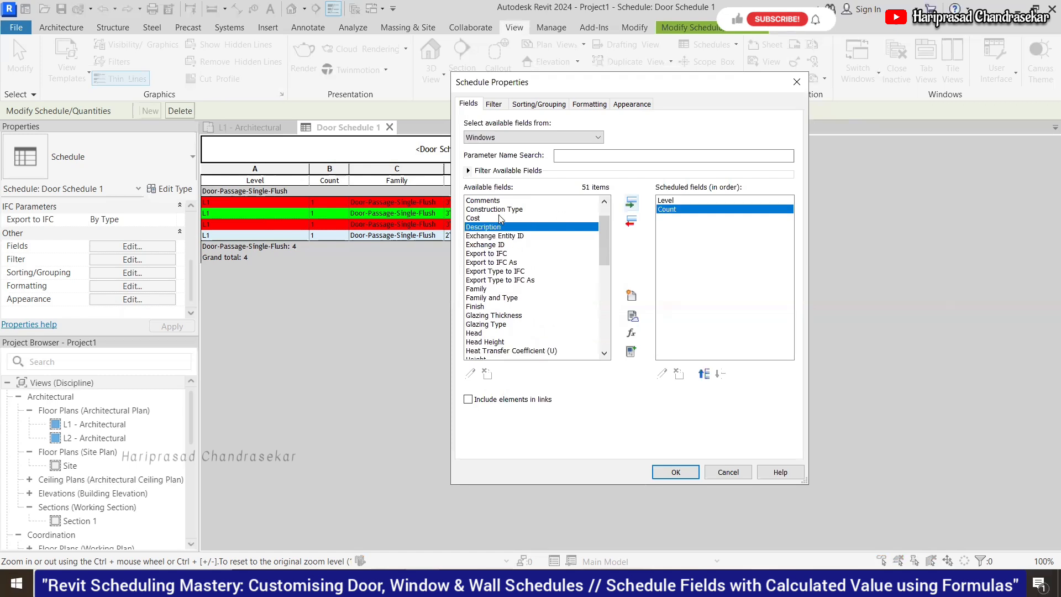
{"action": "left_click", "coordinate": [479, 289]}
{"action": "left_click", "coordinate": [632, 203]}
Step: Add the Width and Height fields after Family in the window schedule's scheduled fields
{"action": "left_click_drag", "start_coordinate": [632, 84], "coordinate": [726, 86]}
{"action": "left_click", "coordinate": [579, 326]}
{"action": "scroll", "coordinate": [580, 332], "scroll_direction": "down", "scroll_amount": 3}
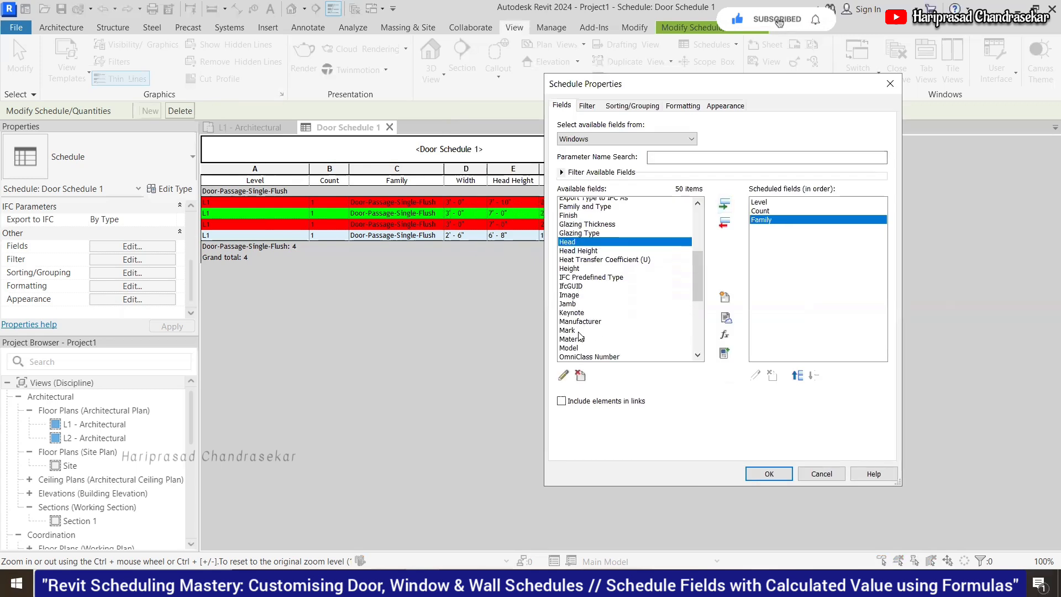
{"action": "scroll", "coordinate": [580, 334], "scroll_direction": "down", "scroll_amount": 6}
{"action": "left_click", "coordinate": [570, 353]}
{"action": "left_click", "coordinate": [724, 204]}
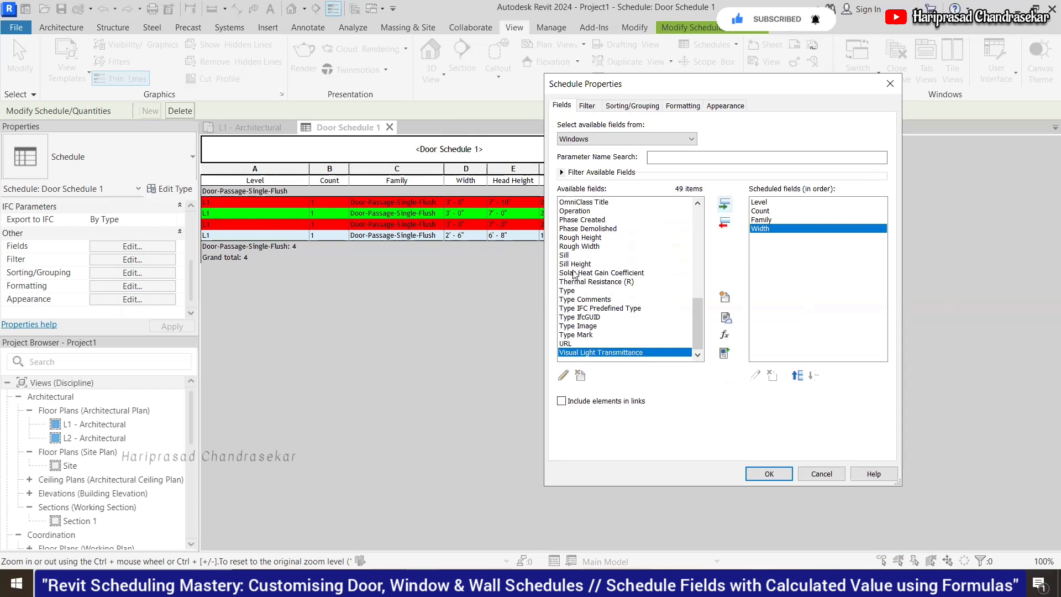
{"action": "scroll", "coordinate": [593, 258], "scroll_direction": "up", "scroll_amount": 1}
{"action": "scroll", "coordinate": [600, 282], "scroll_direction": "up", "scroll_amount": 4}
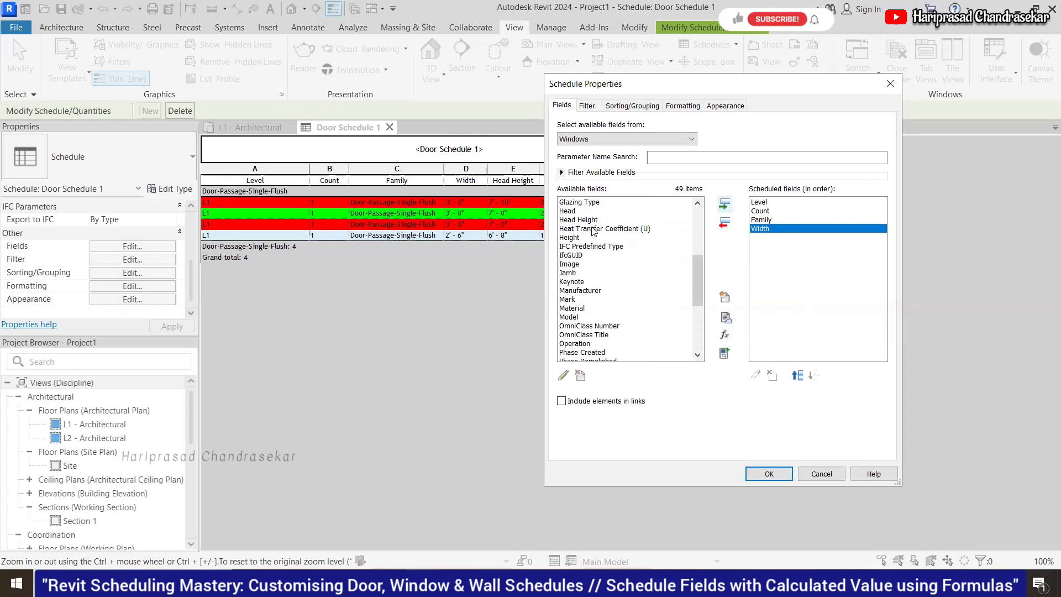
{"action": "scroll", "coordinate": [597, 237], "scroll_direction": "up", "scroll_amount": 1}
{"action": "scroll", "coordinate": [605, 257], "scroll_direction": "up", "scroll_amount": 1}
{"action": "left_click", "coordinate": [575, 291]}
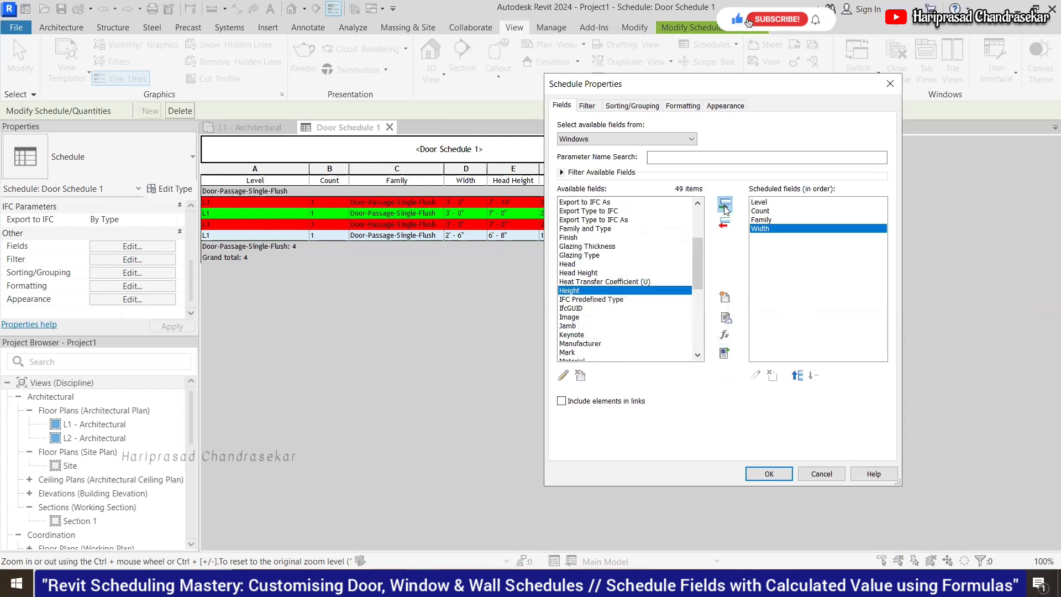
{"action": "left_click", "coordinate": [725, 206]}
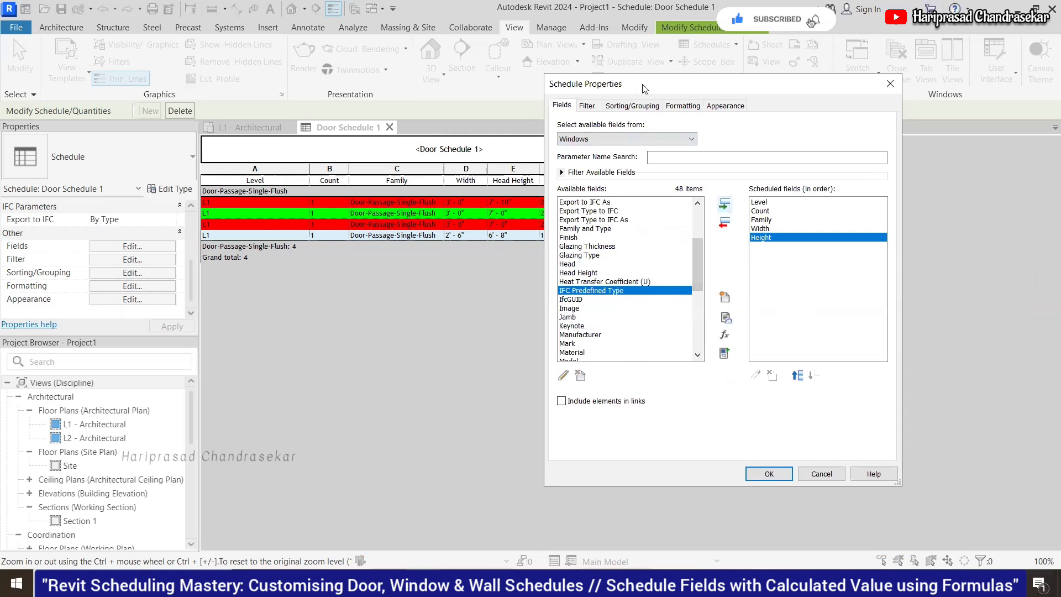
Step: Add the Cost field after Height in the window schedule's scheduled fields
{"action": "left_click_drag", "start_coordinate": [645, 89], "coordinate": [661, 76]}
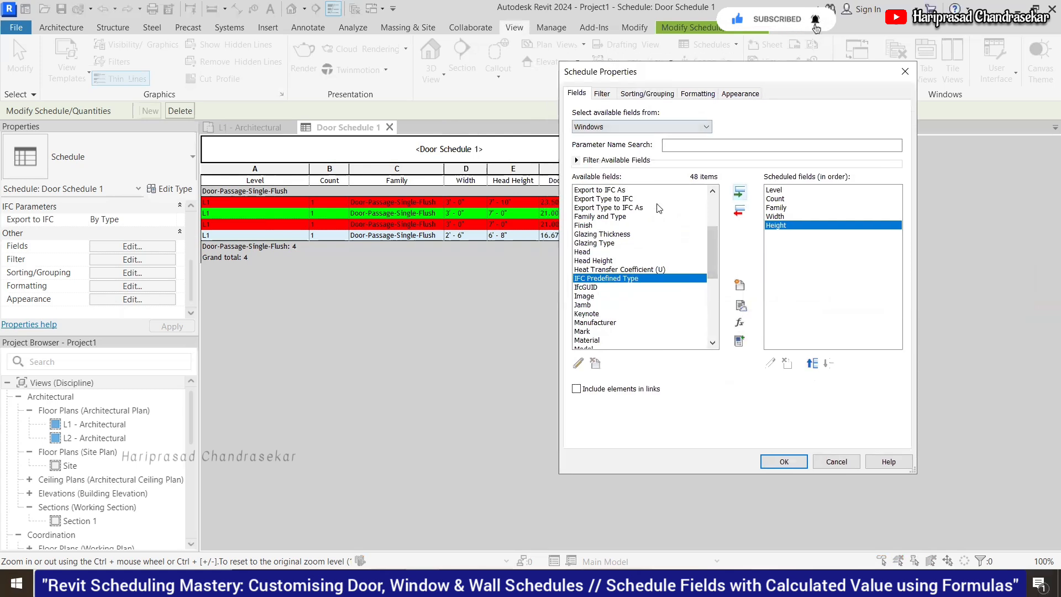
{"action": "scroll", "coordinate": [596, 234], "scroll_direction": "up", "scroll_amount": 4}
{"action": "left_click", "coordinate": [596, 234]}
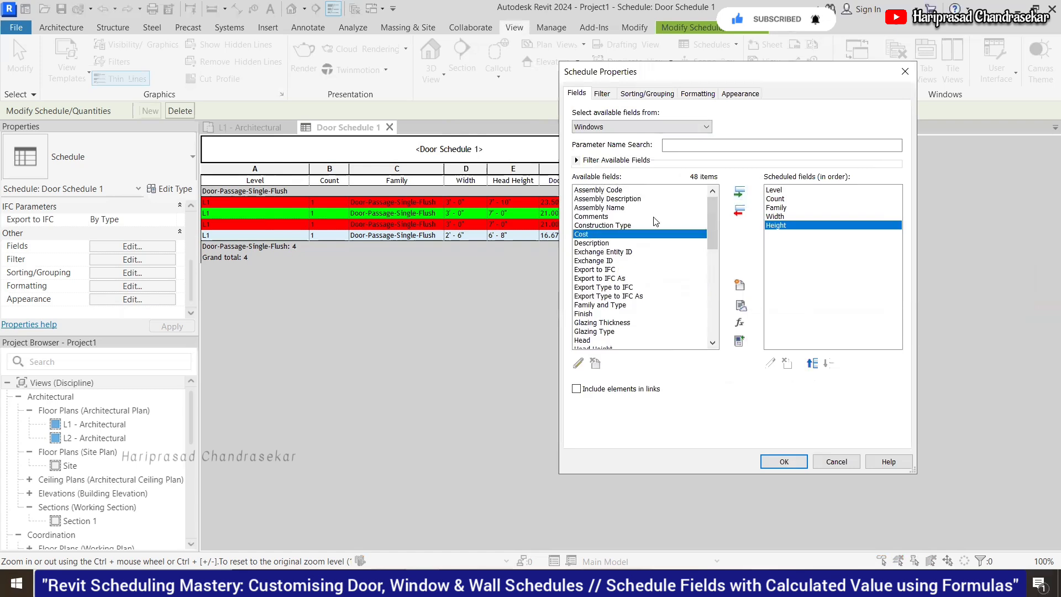
{"action": "left_click", "coordinate": [740, 192]}
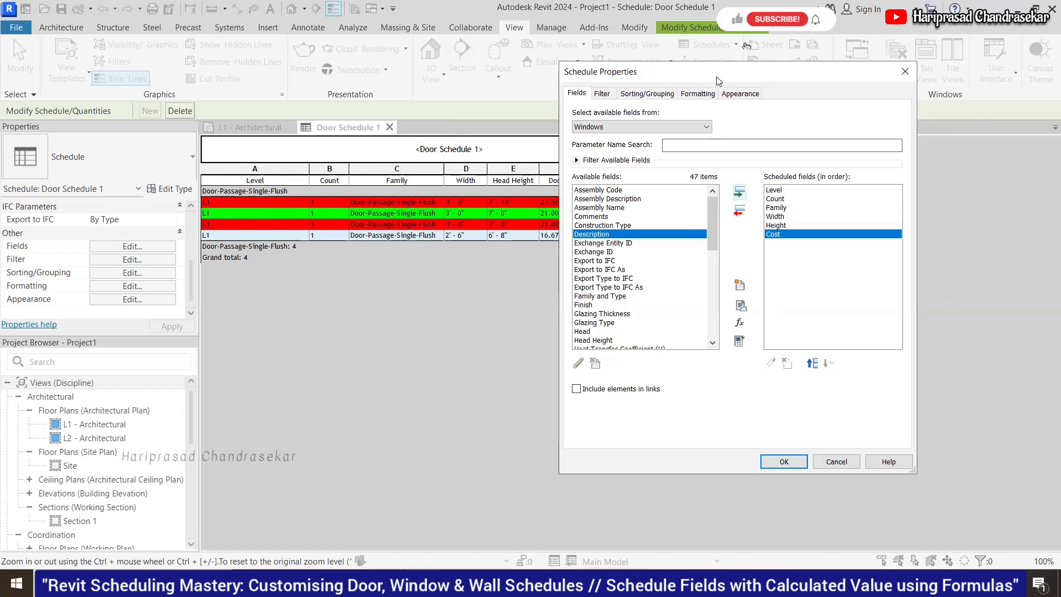
Step: Start a formula-based calculated value named Window Sft, keeping the Common discipline
{"action": "left_click_drag", "start_coordinate": [718, 82], "coordinate": [694, 79]}
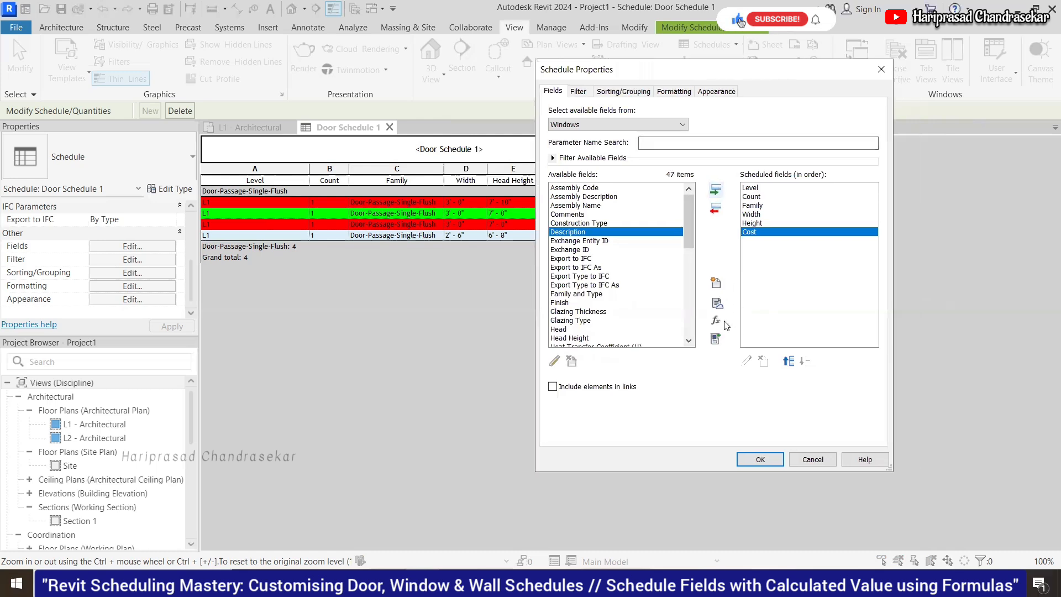
{"action": "left_click", "coordinate": [716, 321]}
{"action": "type", "text": "Window"}
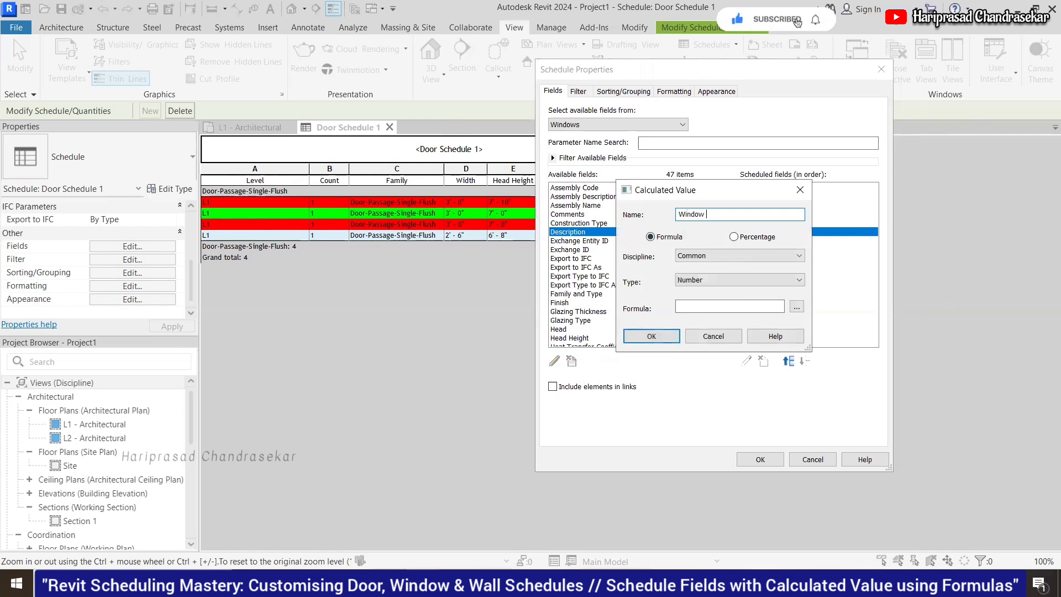
{"action": "left_click", "coordinate": [692, 256]}
{"action": "left_click", "coordinate": [696, 265]}
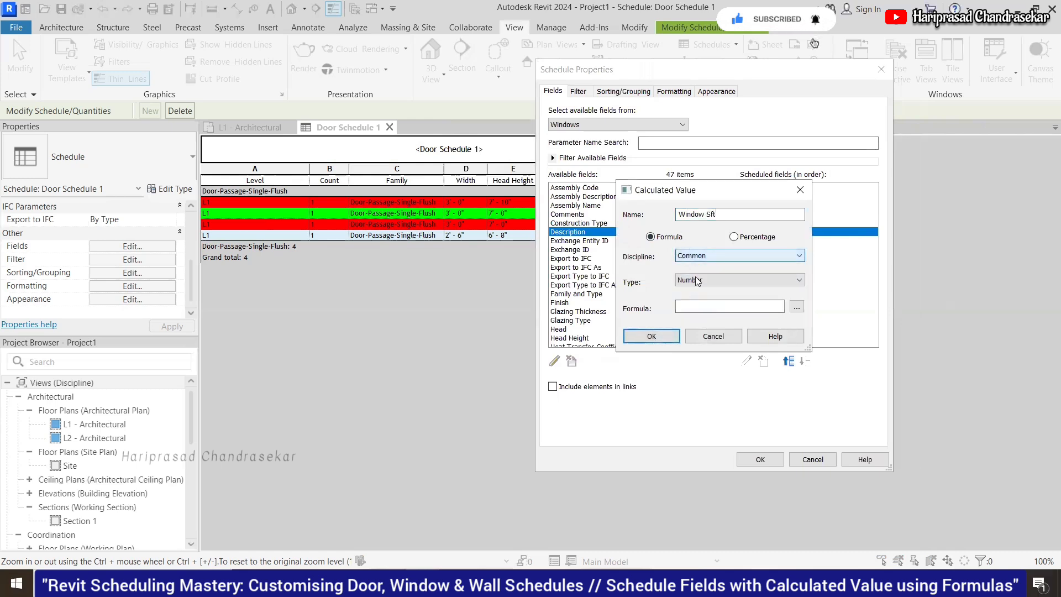
Step: Build the Window Sft formula as Width*Height from the schedule fields and try to accept it as a Number
{"action": "left_click", "coordinate": [796, 307]}
{"action": "left_click", "coordinate": [644, 215]}
{"action": "double_click", "coordinate": [645, 216]}
{"action": "type", "text": "*"}
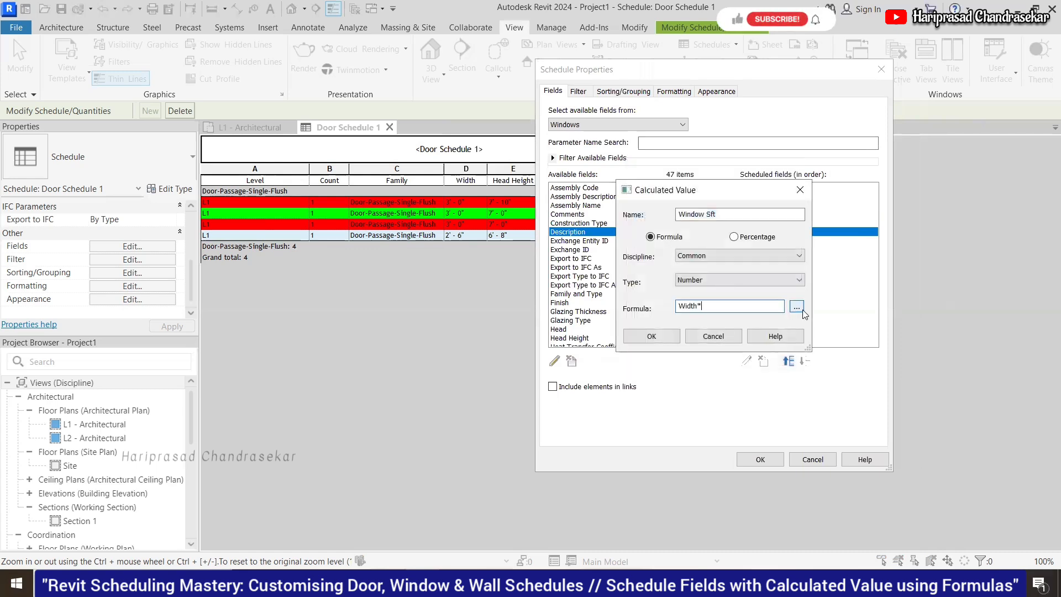
{"action": "left_click", "coordinate": [801, 311]}
{"action": "left_click", "coordinate": [644, 222]}
{"action": "double_click", "coordinate": [644, 222]}
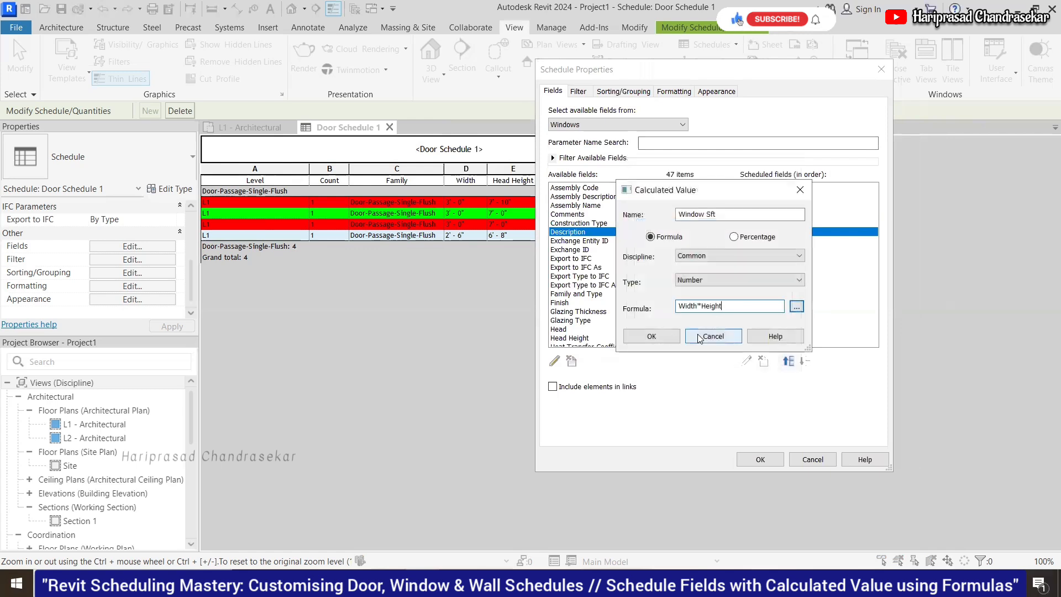
{"action": "left_click", "coordinate": [653, 336]}
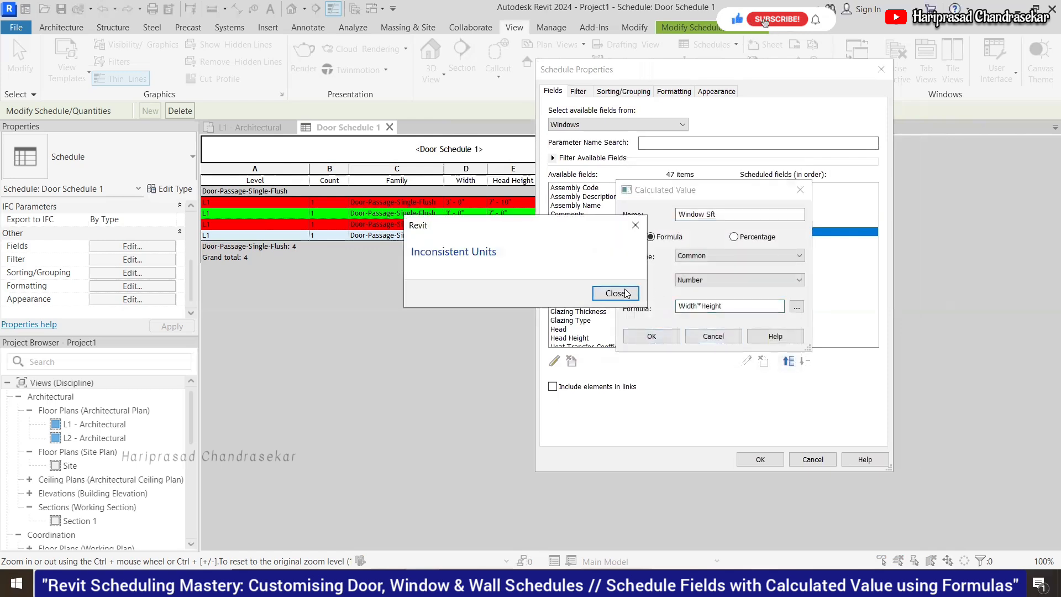
{"action": "left_click", "coordinate": [627, 294]}
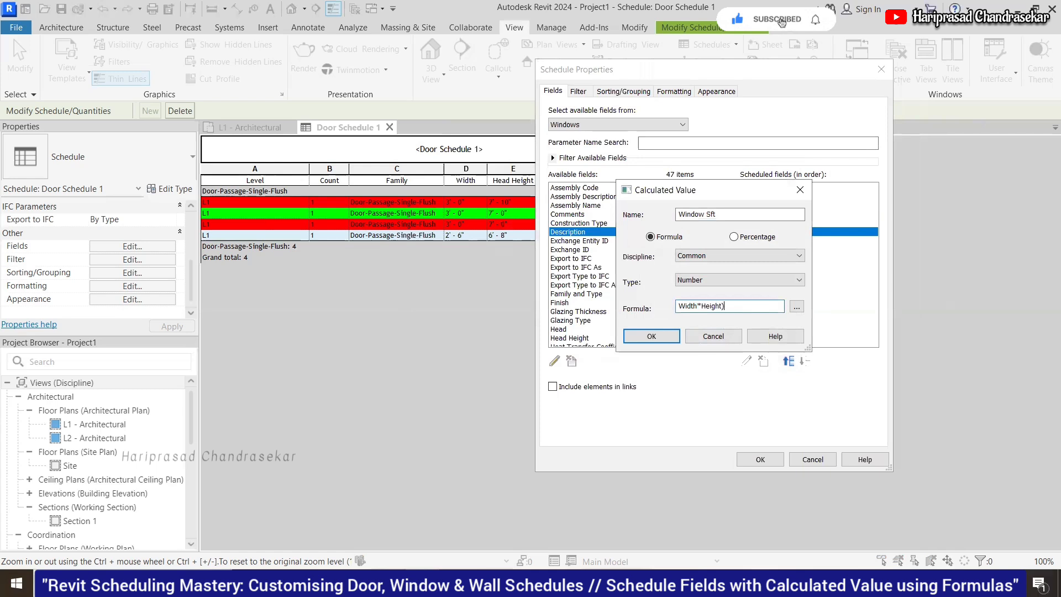
Step: Correct the unit mismatch in the Window Sft formula, enclosing Width*Height in parentheses, and accept the calculated value
{"action": "double_click", "coordinate": [678, 308]}
{"action": "left_click", "coordinate": [677, 308]}
{"action": "type", "text": "("}
{"action": "left_click", "coordinate": [657, 337]}
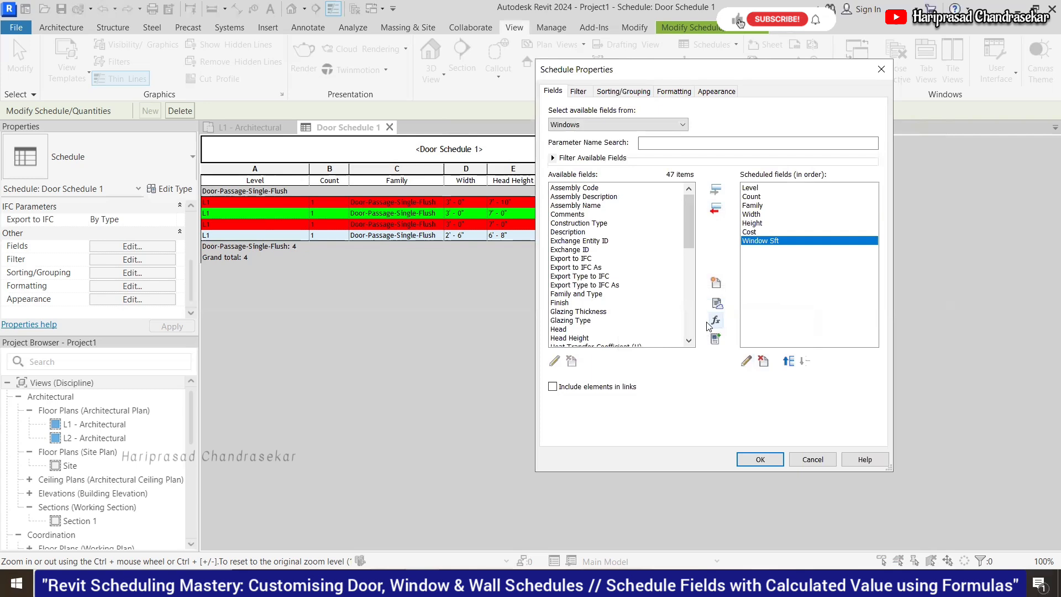
Step: Add a calculated Number value named Window Cost with the formula Window Sft*Cost and finish creating the window schedule
{"action": "left_click", "coordinate": [716, 321]}
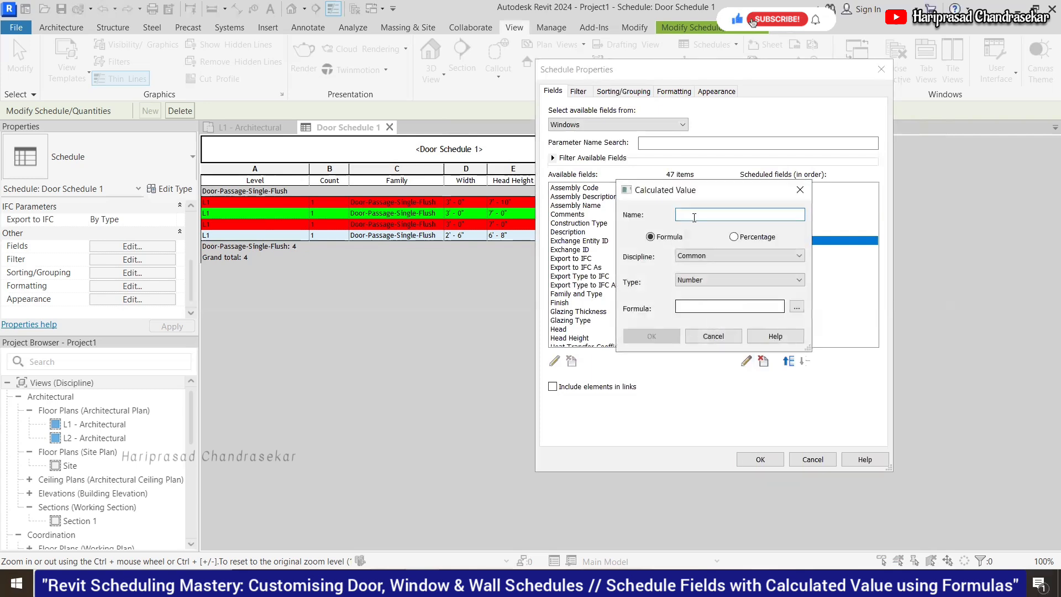
{"action": "type", "text": "Wi"}
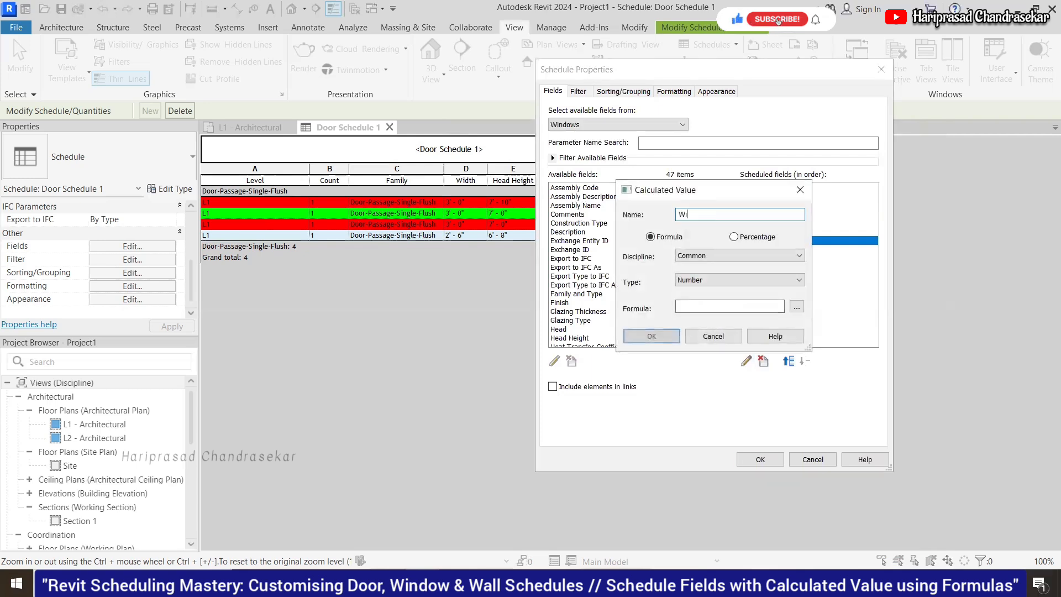
{"action": "type", "text": "ndow Cost"}
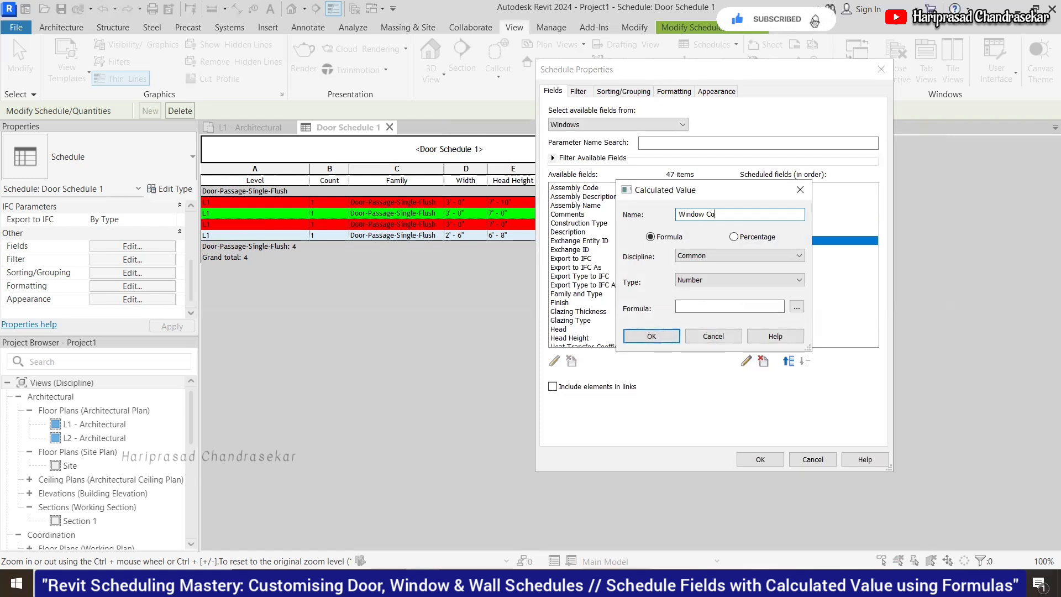
{"action": "left_click", "coordinate": [796, 307]}
{"action": "left_click", "coordinate": [653, 230]}
{"action": "double_click", "coordinate": [657, 239]}
{"action": "type", "text": "*"}
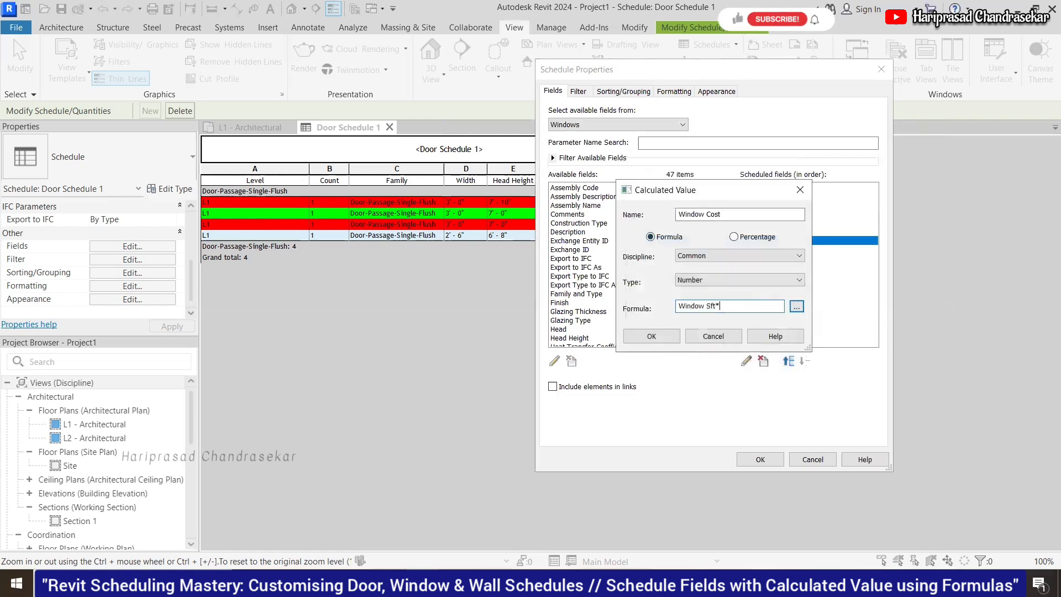
{"action": "left_click", "coordinate": [797, 308]}
{"action": "left_click", "coordinate": [650, 240]}
{"action": "left_click", "coordinate": [645, 231]}
{"action": "double_click", "coordinate": [645, 232]}
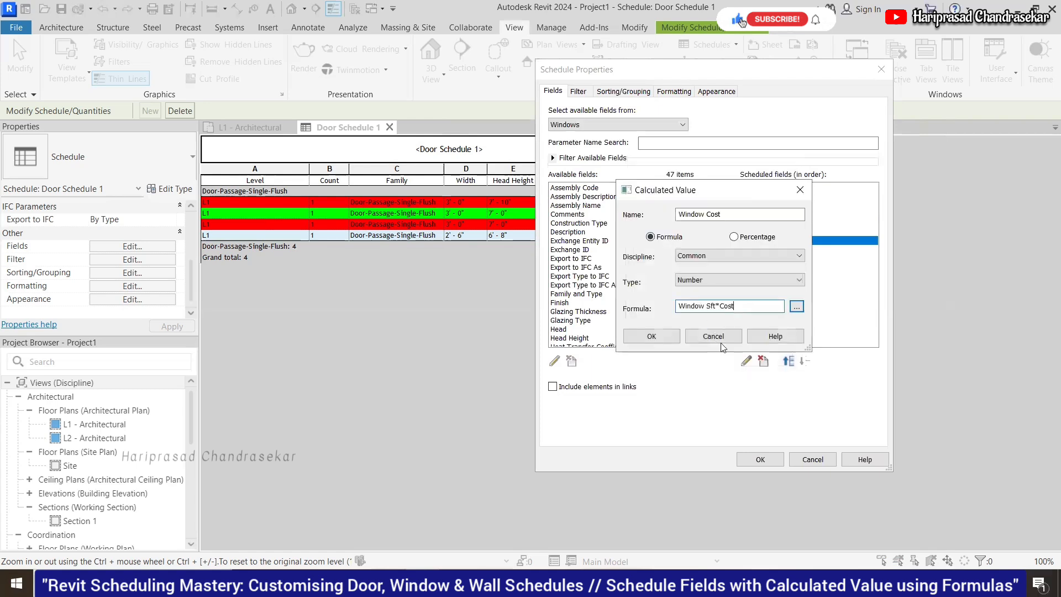
{"action": "left_click", "coordinate": [683, 339]}
{"action": "left_click", "coordinate": [760, 460]}
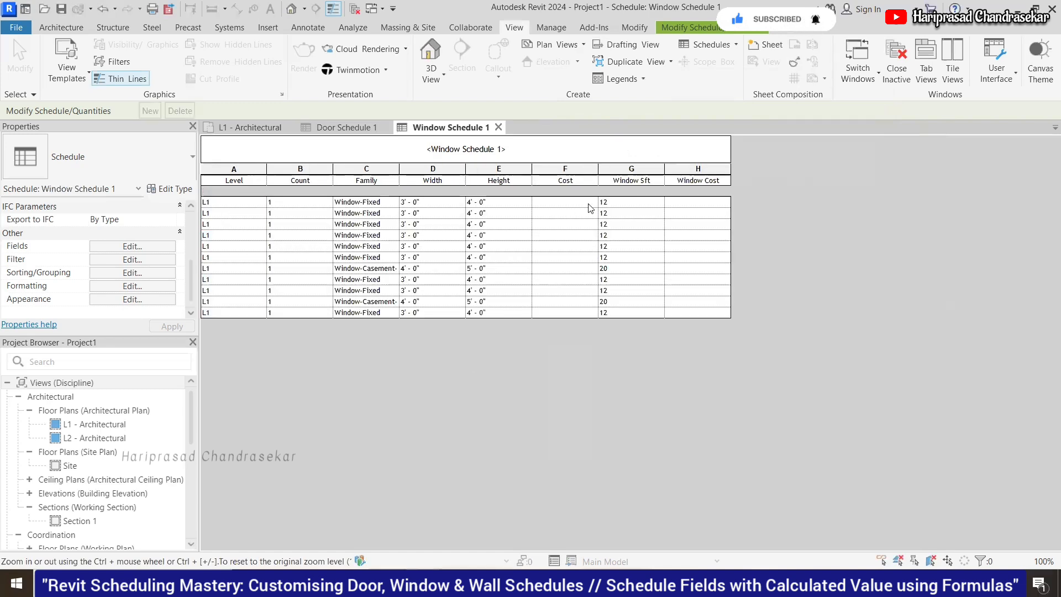
Step: Widen the Family column to fit its names and set the cost to 40 for all Window-Fixed 36" x 48" elements
{"action": "left_click", "coordinate": [559, 203]}
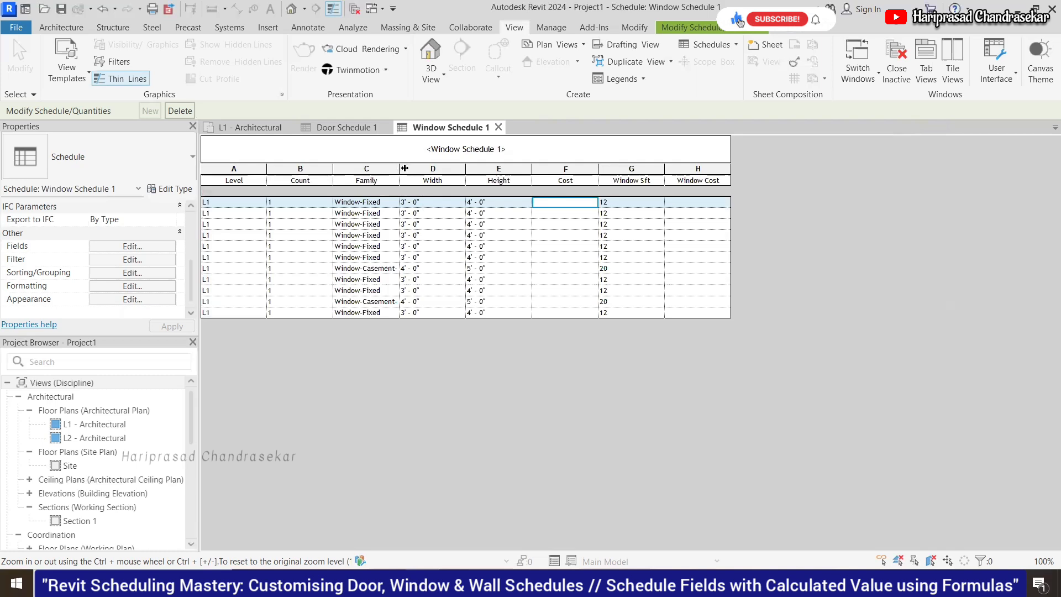
{"action": "left_click_drag", "start_coordinate": [405, 168], "coordinate": [427, 169]}
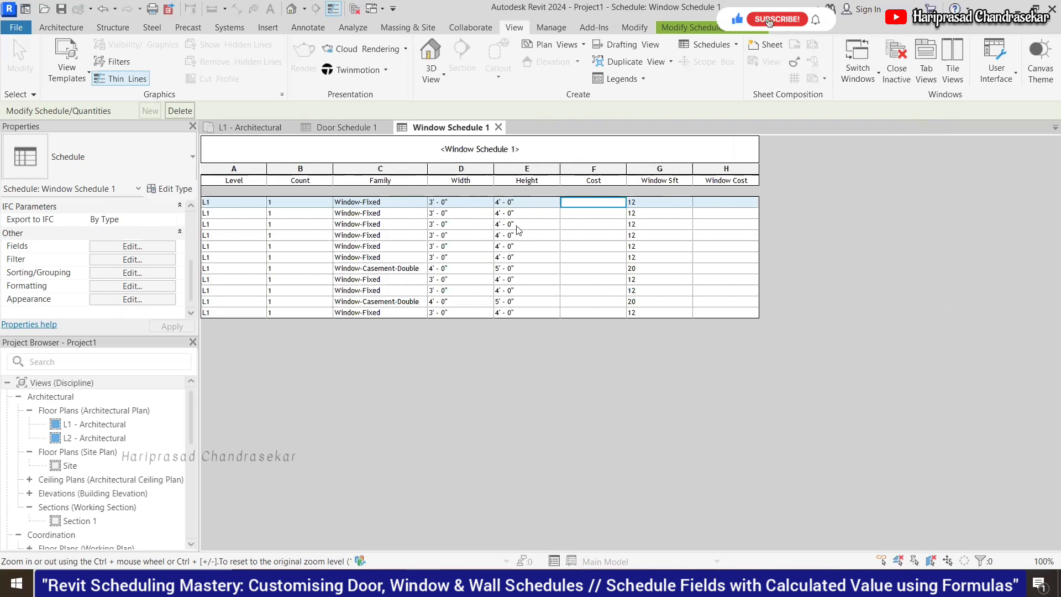
{"action": "type", "text": "4"}
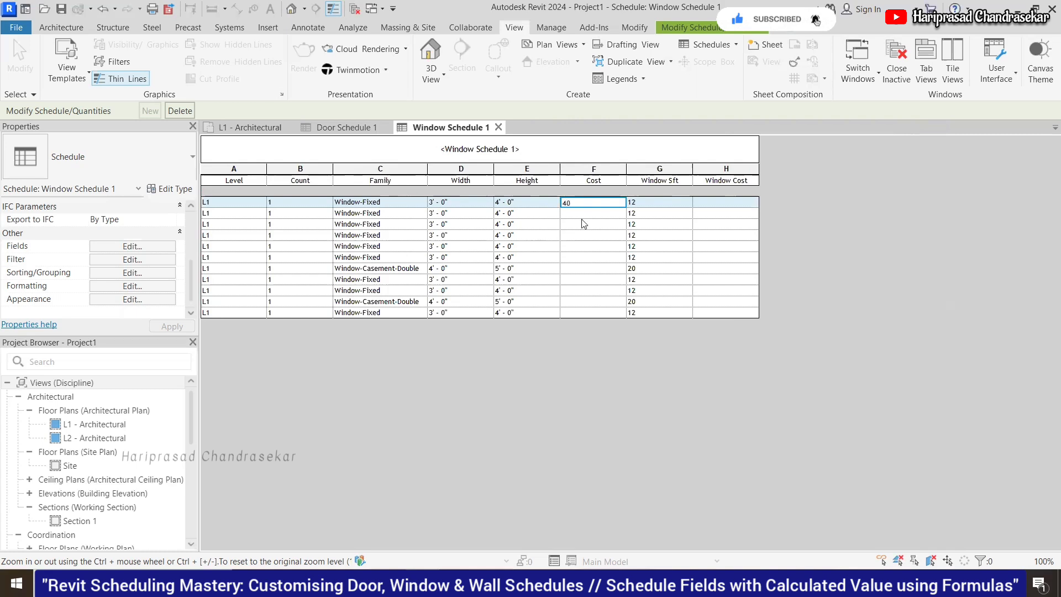
{"action": "type", "text": "0"}
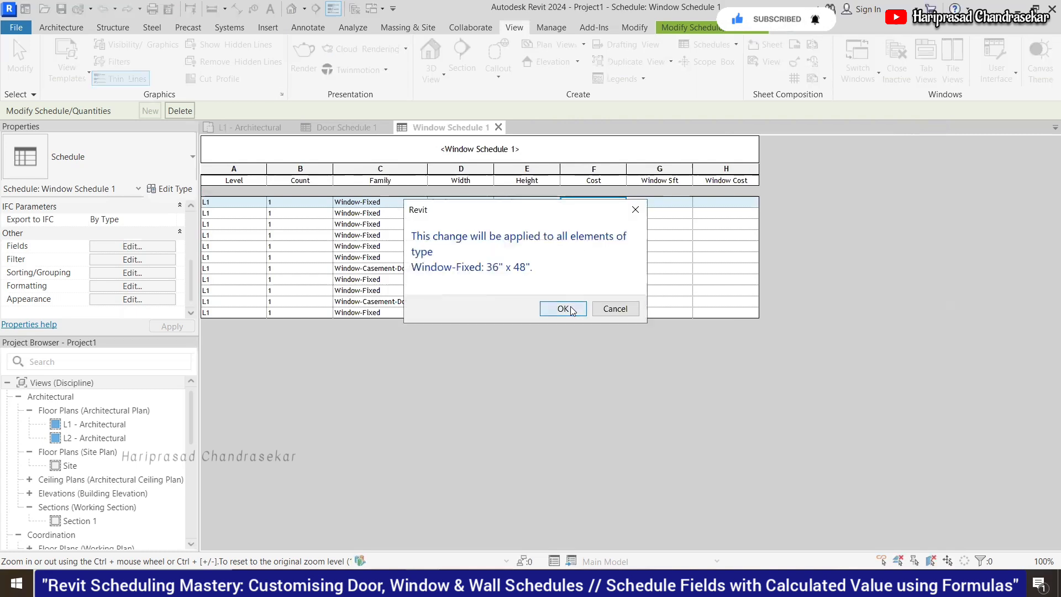
{"action": "left_click", "coordinate": [564, 309]}
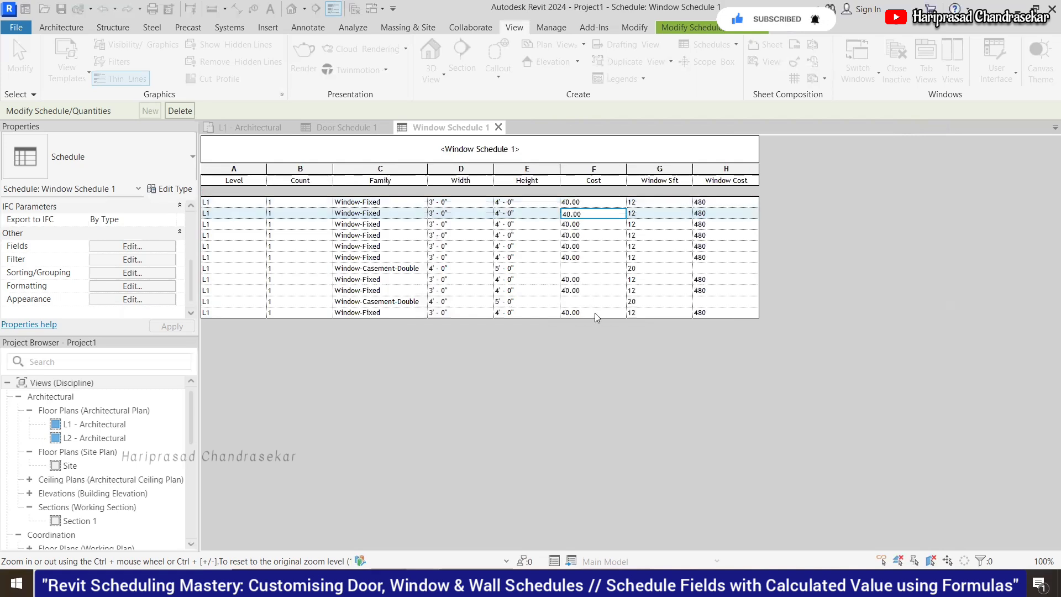
Step: Set the cost of the Window-Casement-Double 48" x 60" type to 80 and apply it to all its elements
{"action": "left_click", "coordinate": [581, 269]}
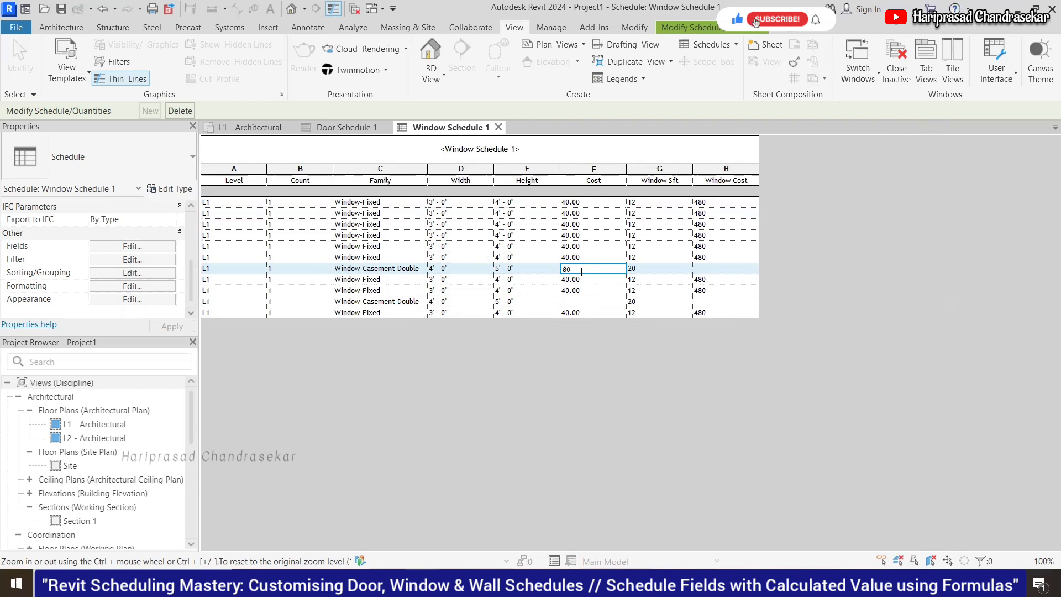
{"action": "key", "text": "Return"}
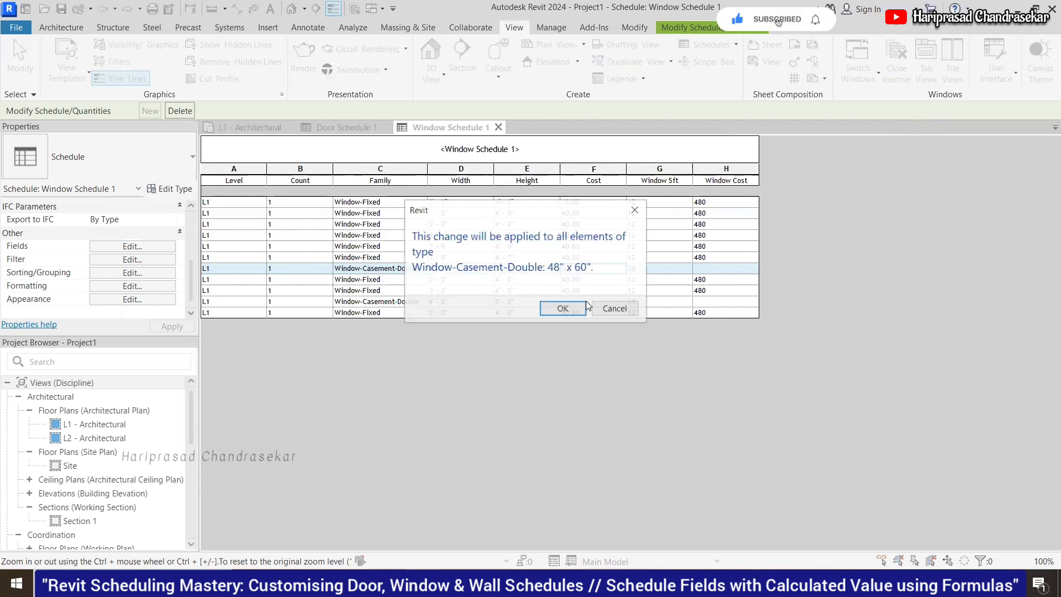
{"action": "left_click", "coordinate": [564, 308]}
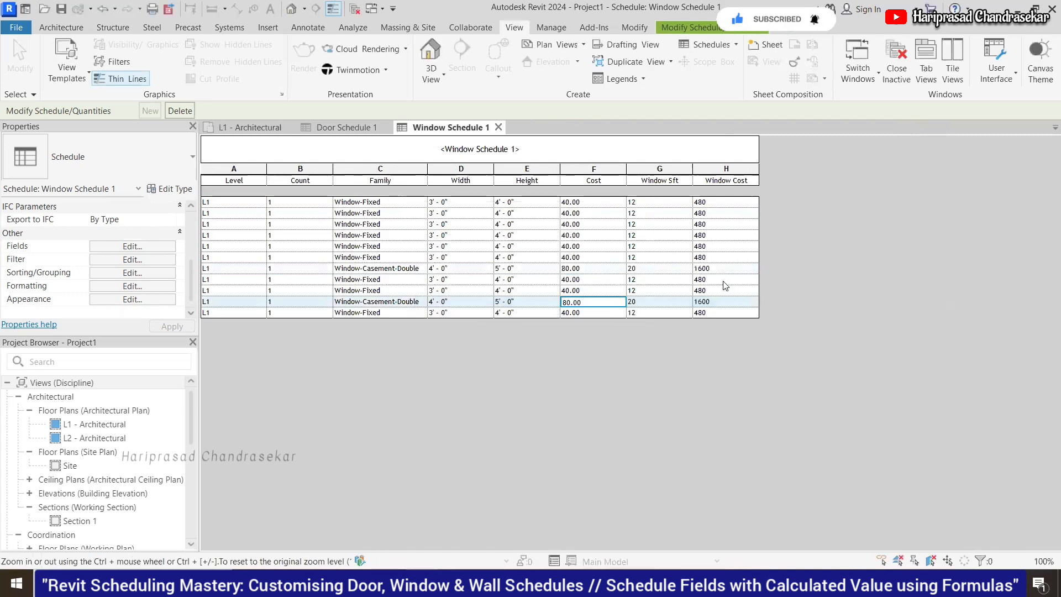
Step: Sort the window schedule by Family with header, footer showing title, count, and totals, and blank line, and enable grand totals
{"action": "left_click", "coordinate": [733, 313]}
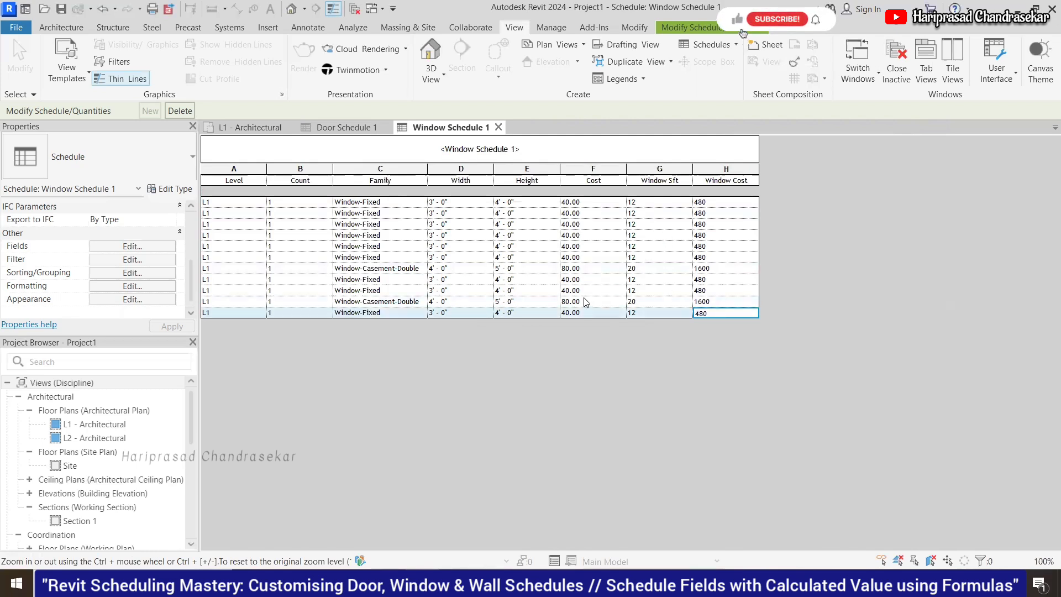
{"action": "left_click", "coordinate": [143, 245]}
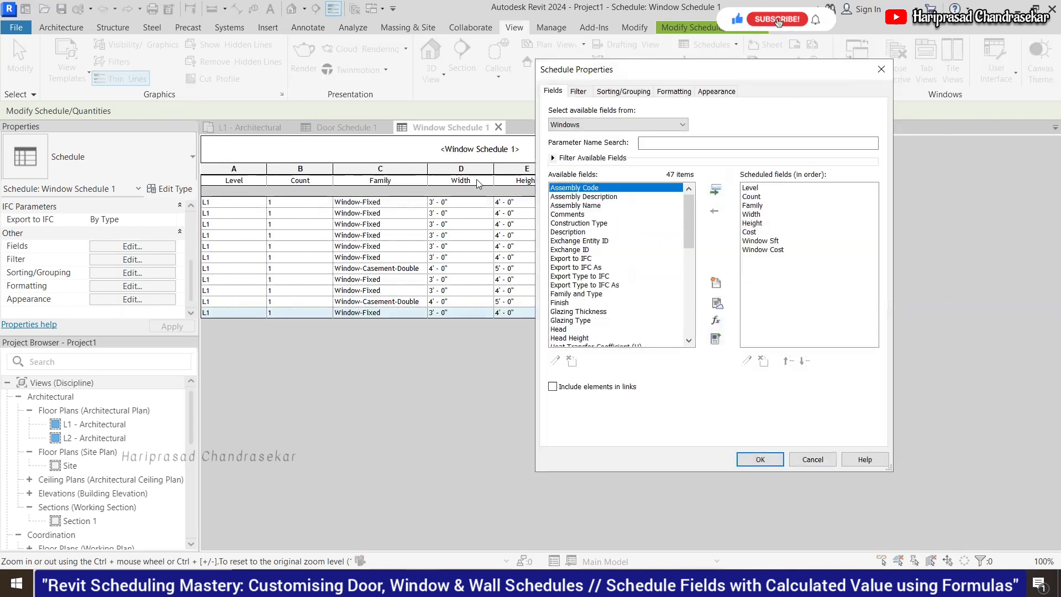
{"action": "left_click", "coordinate": [617, 91]}
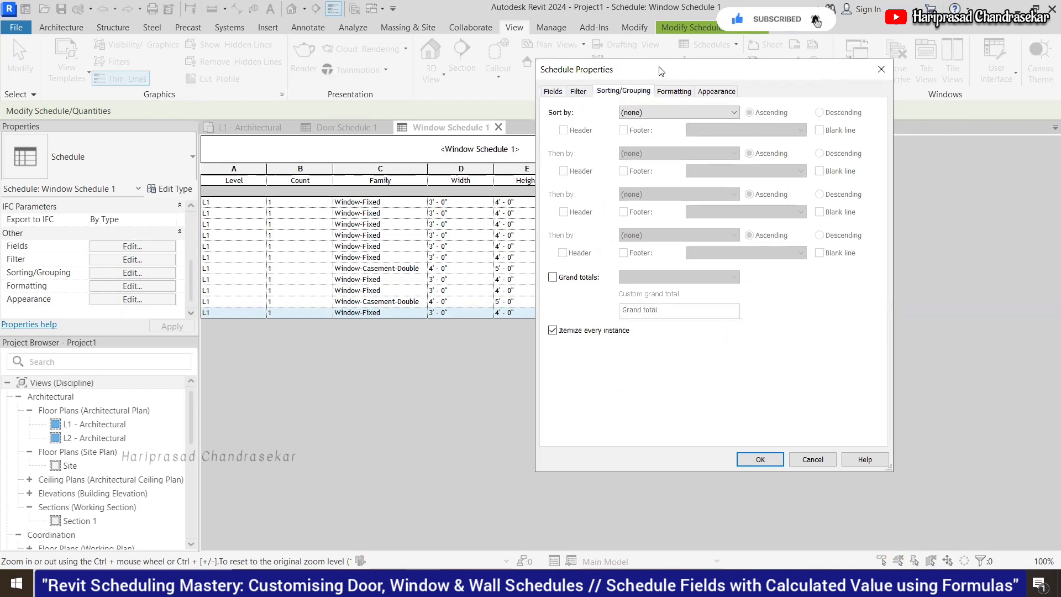
{"action": "left_click_drag", "start_coordinate": [661, 71], "coordinate": [702, 98]}
{"action": "left_click", "coordinate": [703, 143]}
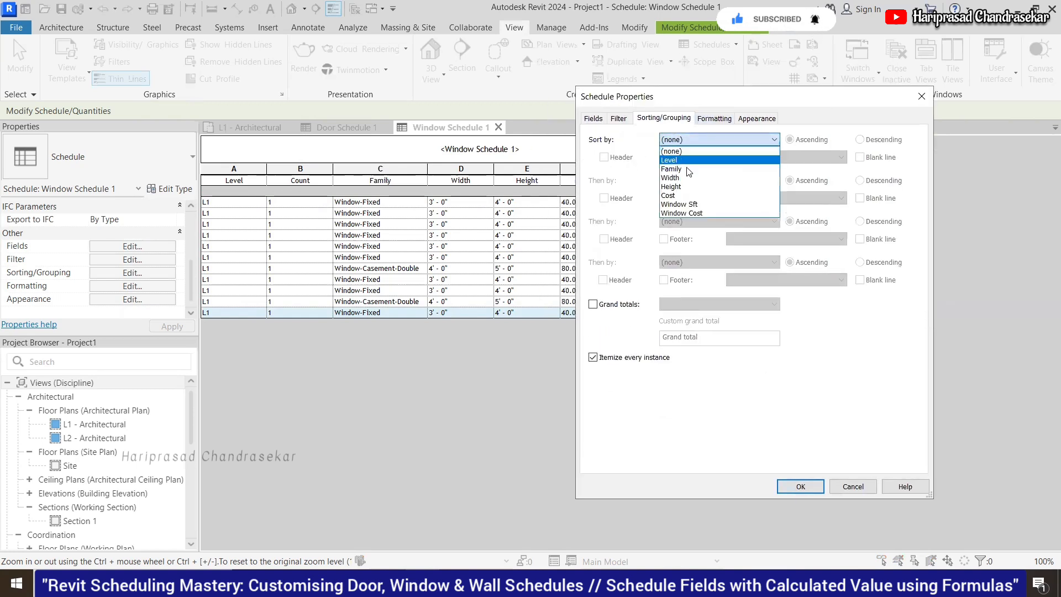
{"action": "left_click", "coordinate": [687, 169]}
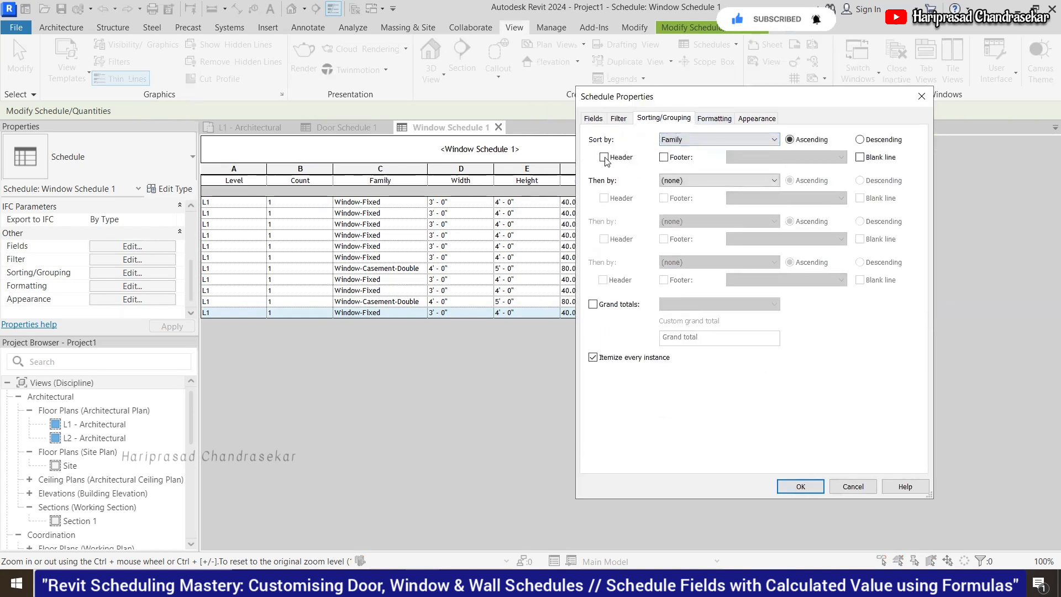
{"action": "left_click", "coordinate": [680, 158]}
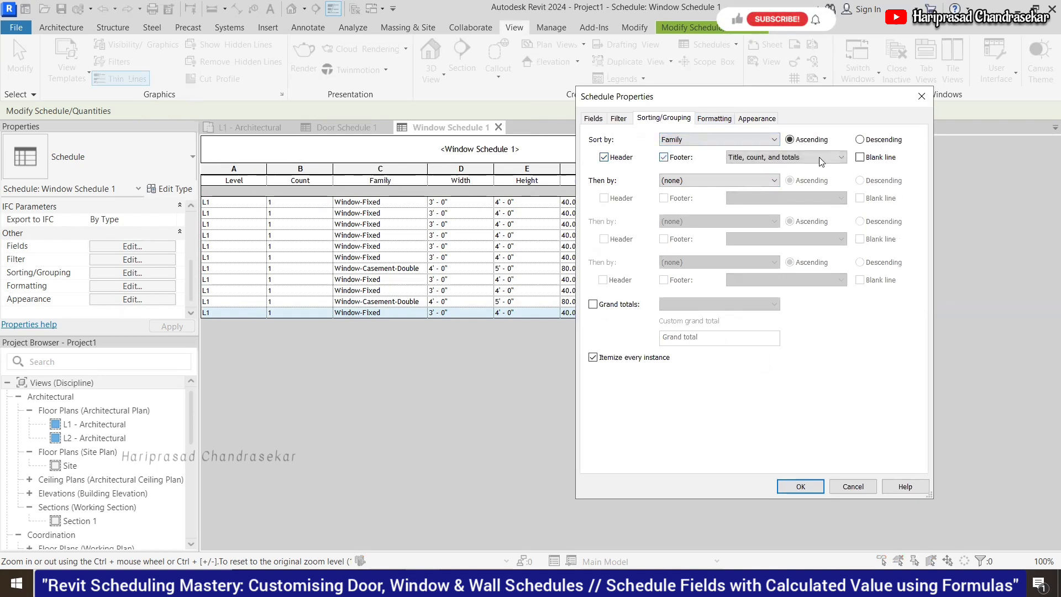
{"action": "left_click", "coordinate": [594, 304]}
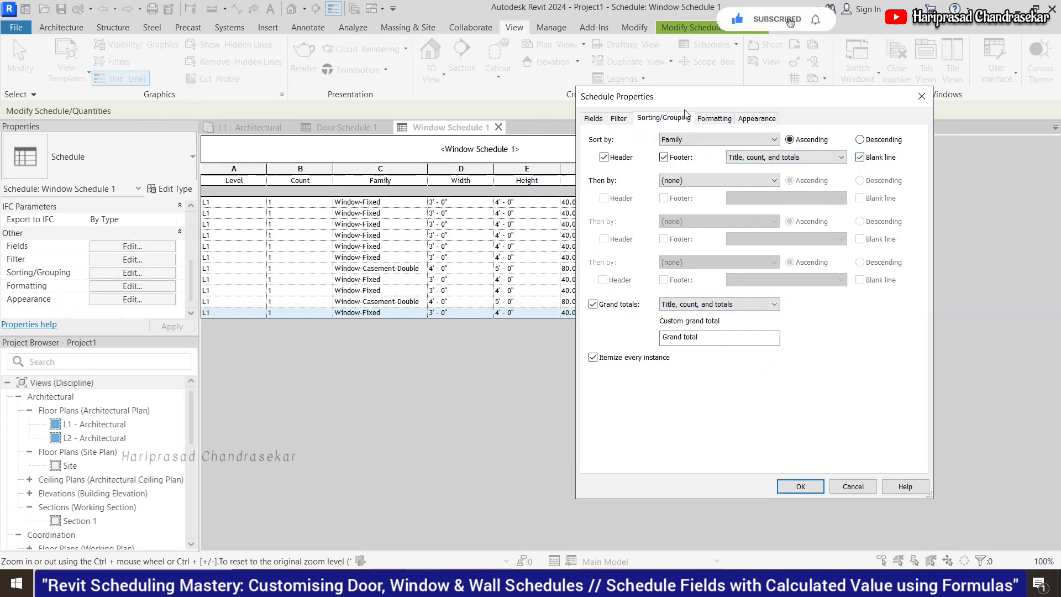
{"action": "left_click", "coordinate": [800, 486]}
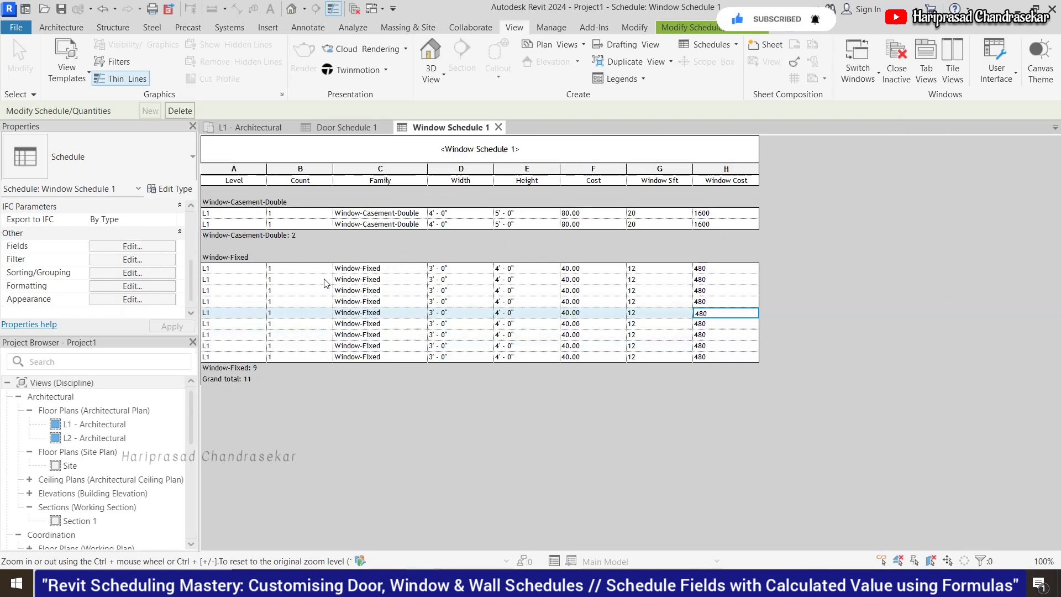
Step: Open the window schedule's field formatting settings and select the Window Sft field
{"action": "left_click", "coordinate": [132, 287]}
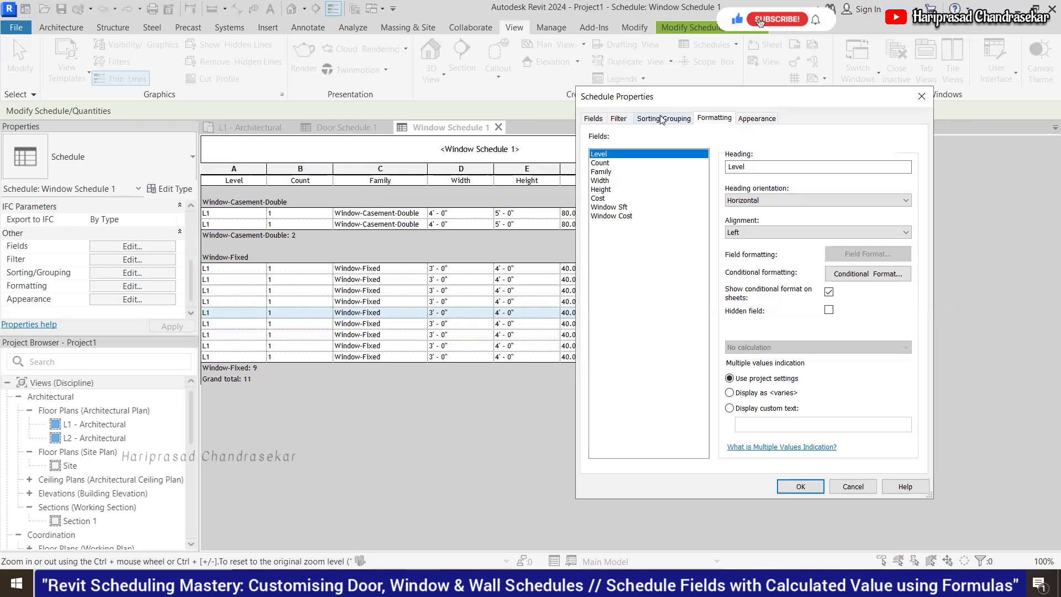
{"action": "left_click_drag", "start_coordinate": [690, 104], "coordinate": [745, 110]}
{"action": "left_click", "coordinate": [669, 216]}
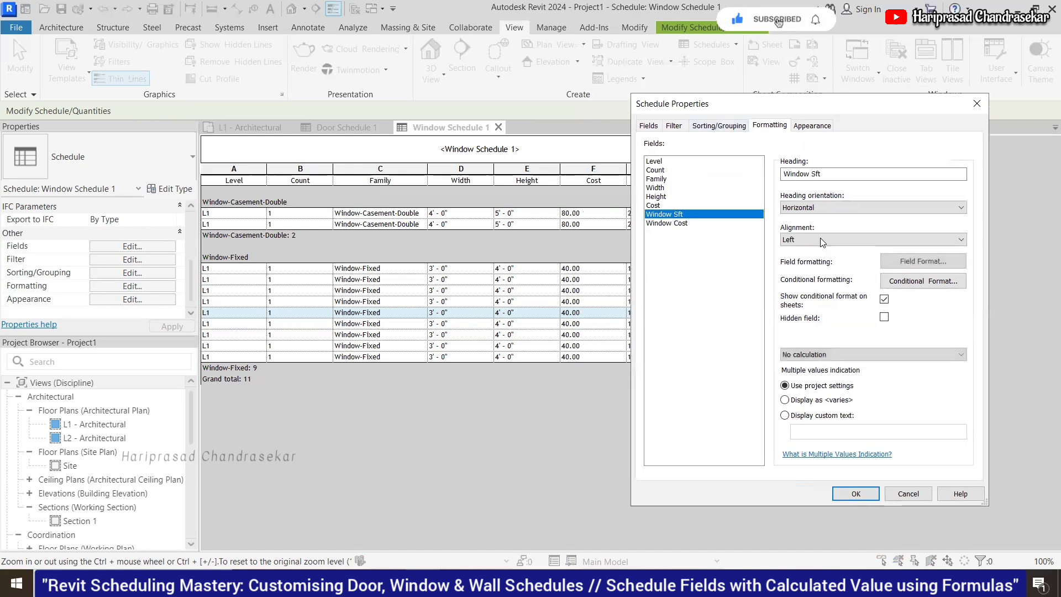
{"action": "left_click", "coordinate": [911, 264]}
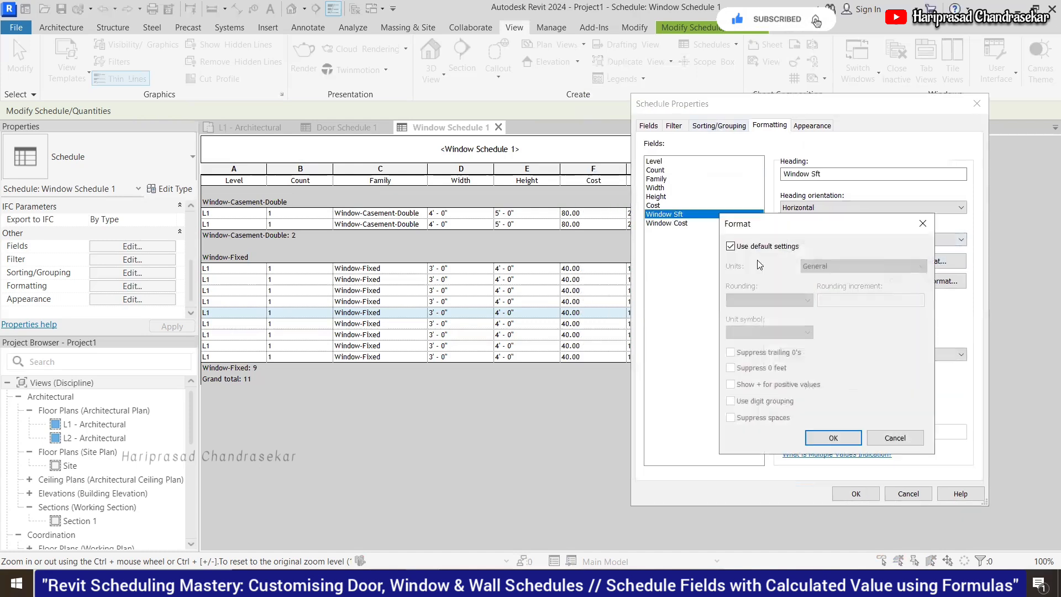
{"action": "left_click", "coordinate": [762, 246]}
{"action": "left_click", "coordinate": [822, 268]}
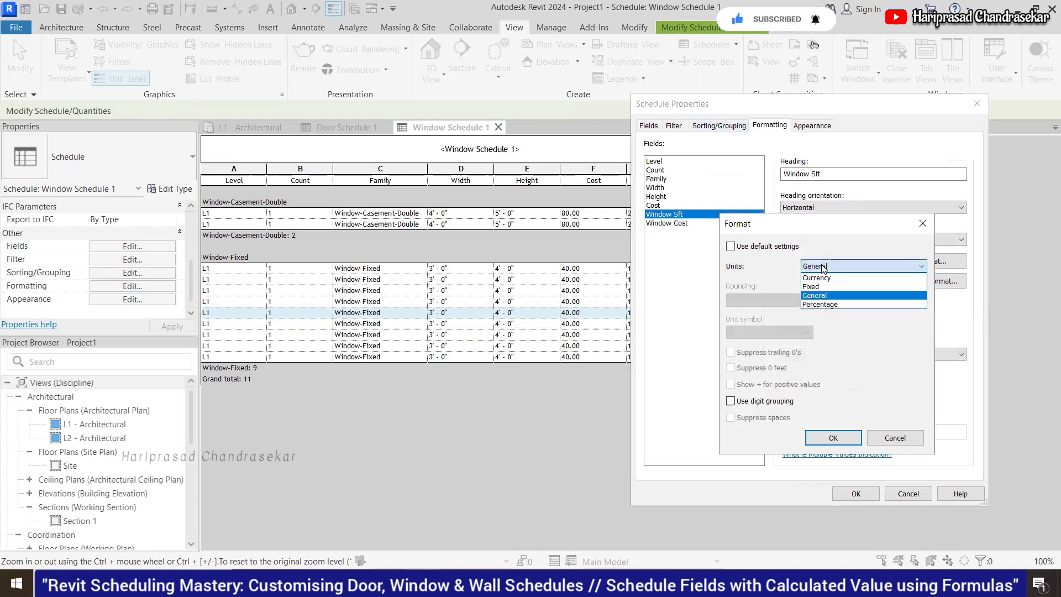
{"action": "left_click", "coordinate": [811, 295]}
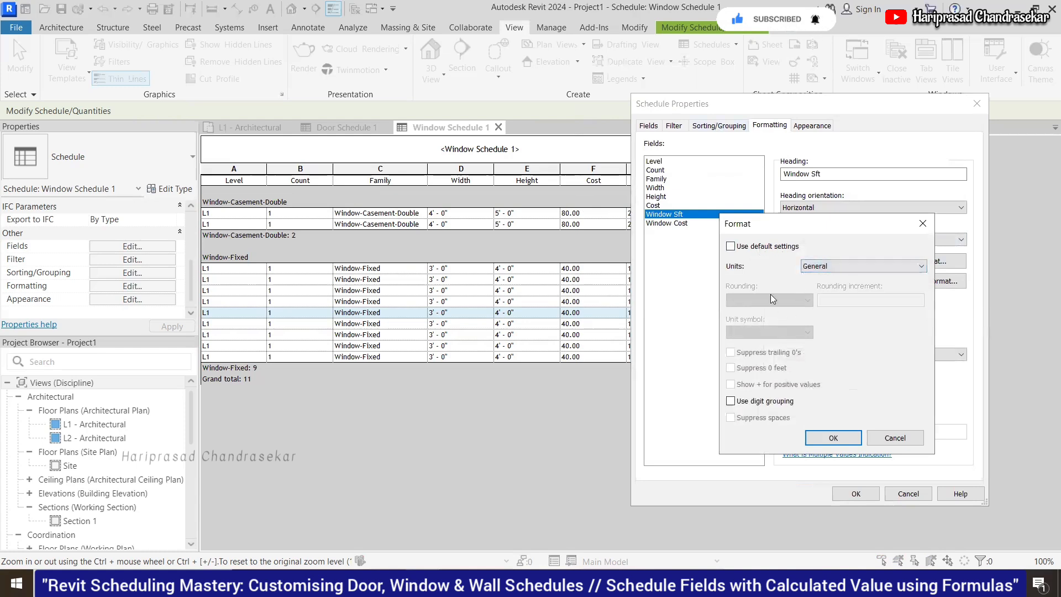
{"action": "left_click", "coordinate": [835, 267]}
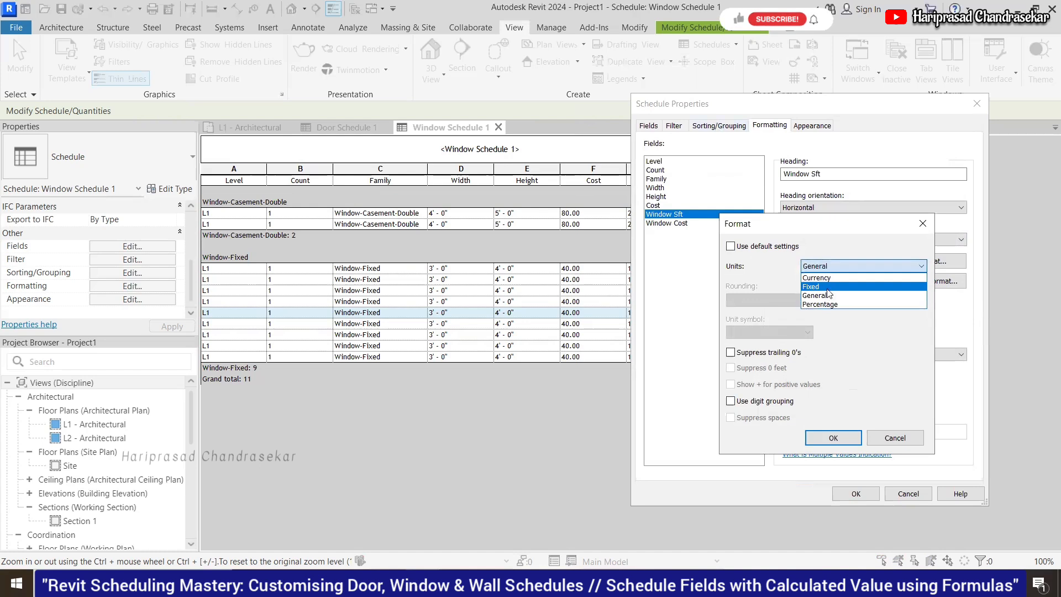
{"action": "left_click", "coordinate": [829, 289]}
{"action": "left_click", "coordinate": [784, 302]}
{"action": "left_click", "coordinate": [784, 302]}
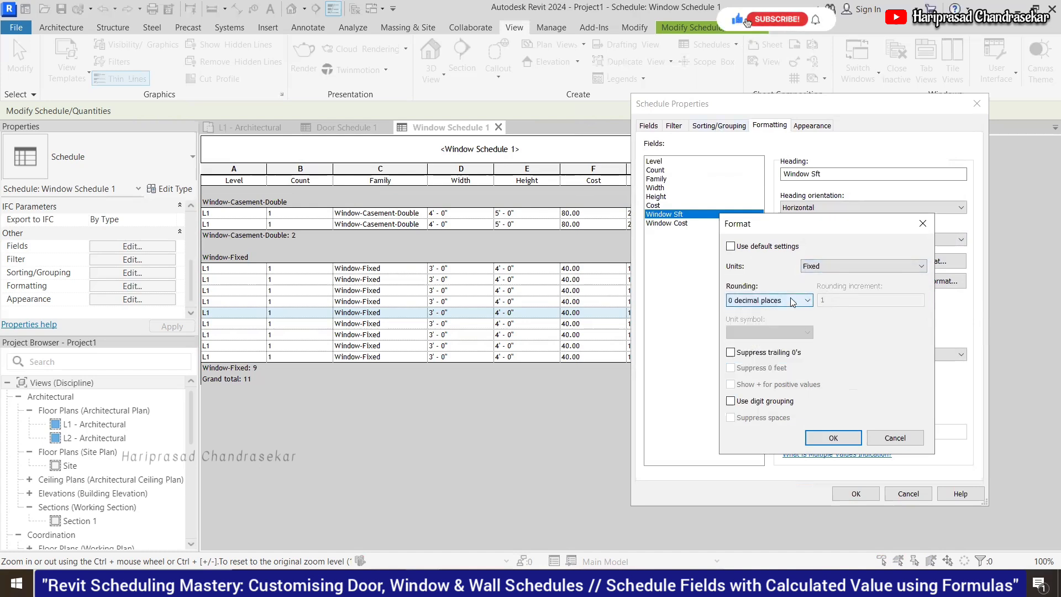
{"action": "left_click", "coordinate": [839, 267]}
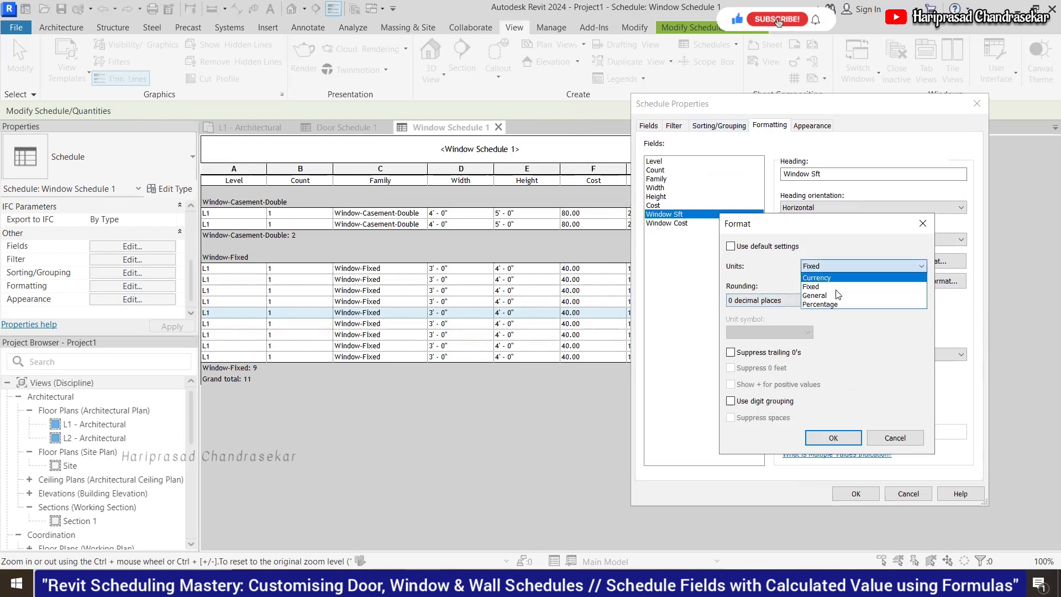
{"action": "left_click", "coordinate": [814, 292]}
{"action": "left_click", "coordinate": [835, 266]}
{"action": "left_click", "coordinate": [827, 292]}
{"action": "left_click", "coordinate": [831, 264]}
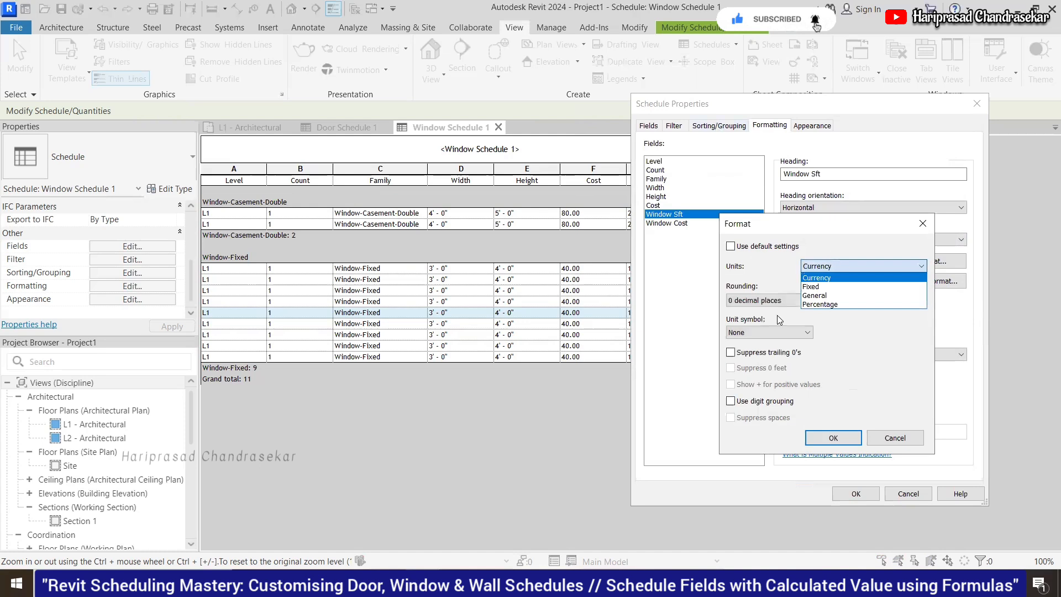
{"action": "left_click", "coordinate": [778, 330]}
{"action": "left_click", "coordinate": [777, 330]}
{"action": "left_click", "coordinate": [829, 268]}
{"action": "left_click", "coordinate": [829, 268]}
{"action": "left_click", "coordinate": [821, 304]}
{"action": "left_click", "coordinate": [777, 332]}
{"action": "left_click", "coordinate": [777, 333]}
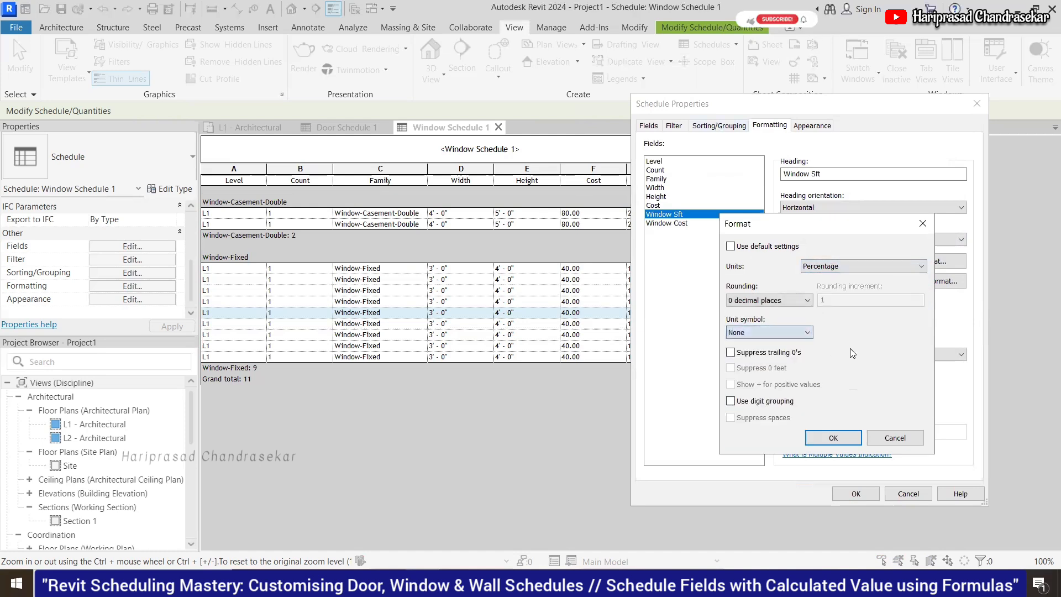
{"action": "left_click", "coordinate": [894, 440]}
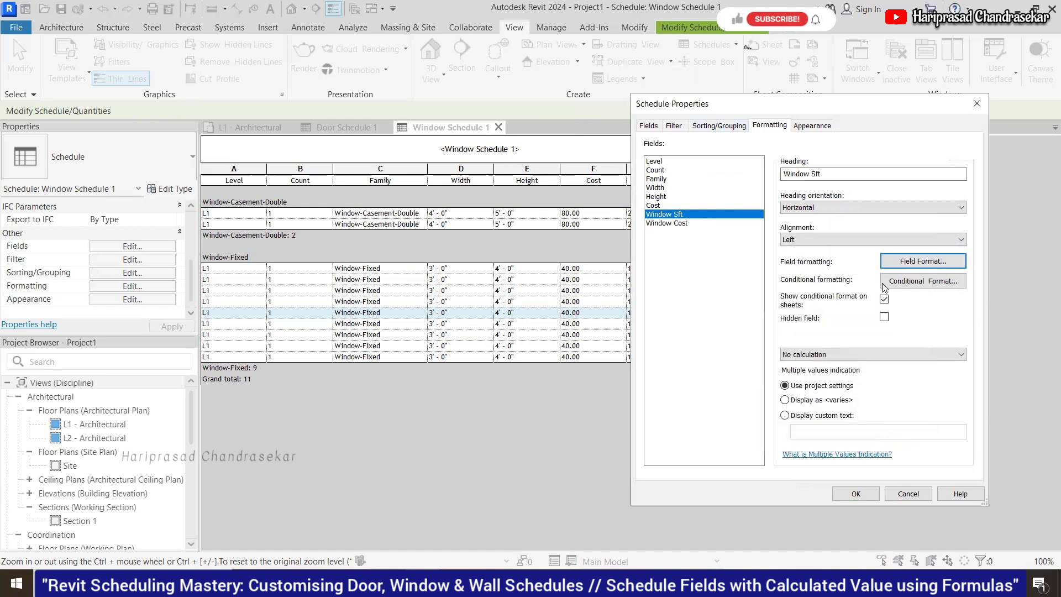
{"action": "left_click", "coordinate": [924, 282]}
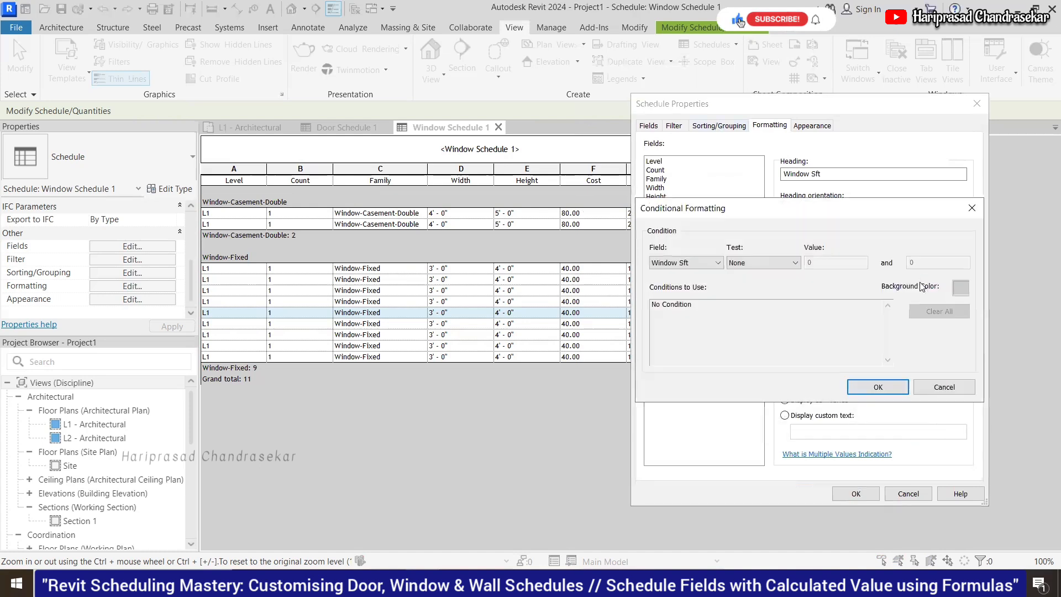
{"action": "left_click", "coordinate": [761, 265]}
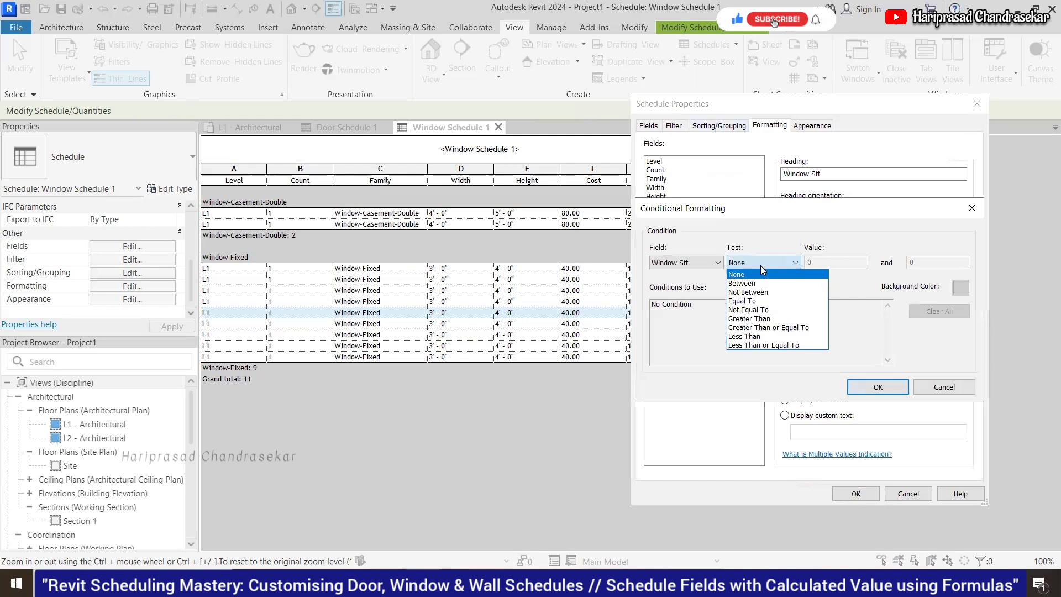
{"action": "left_click", "coordinate": [761, 266]}
{"action": "left_click", "coordinate": [945, 387]}
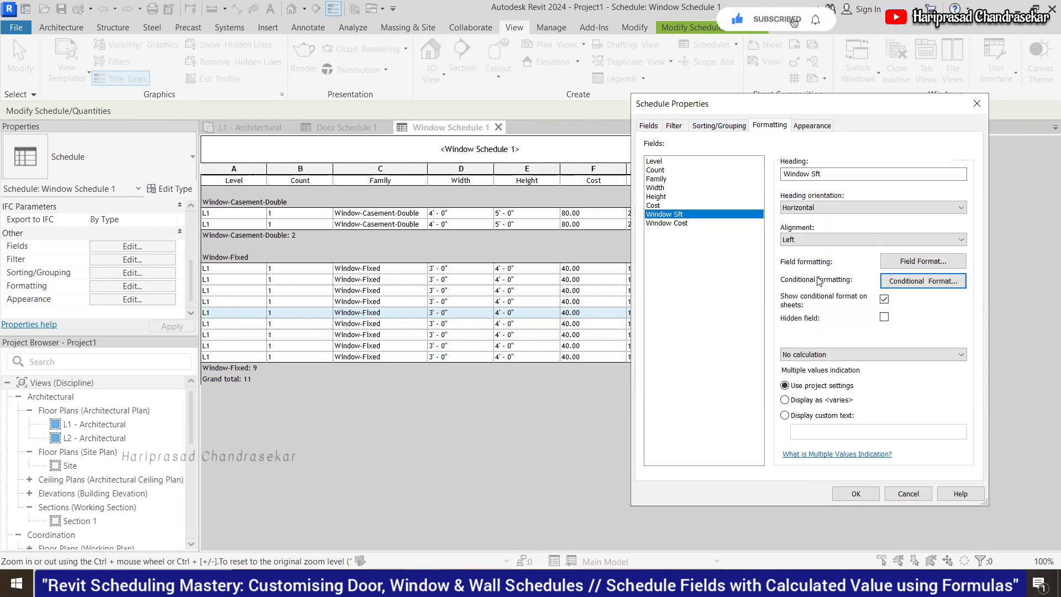
Step: Override the project format of the Cost field and give it the $ unit symbol
{"action": "left_click", "coordinate": [659, 206]}
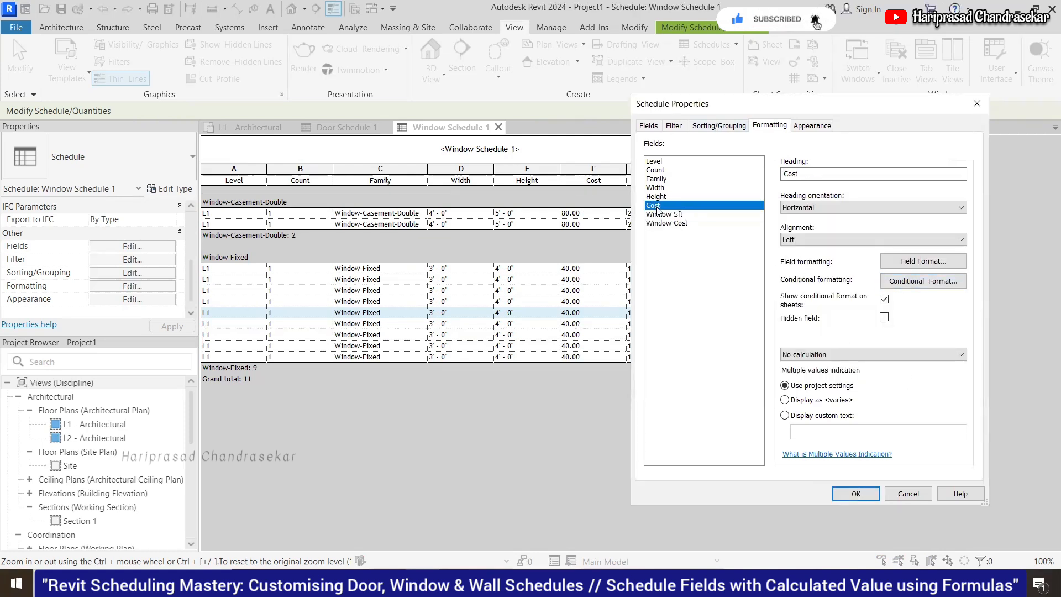
{"action": "left_click", "coordinate": [914, 261]}
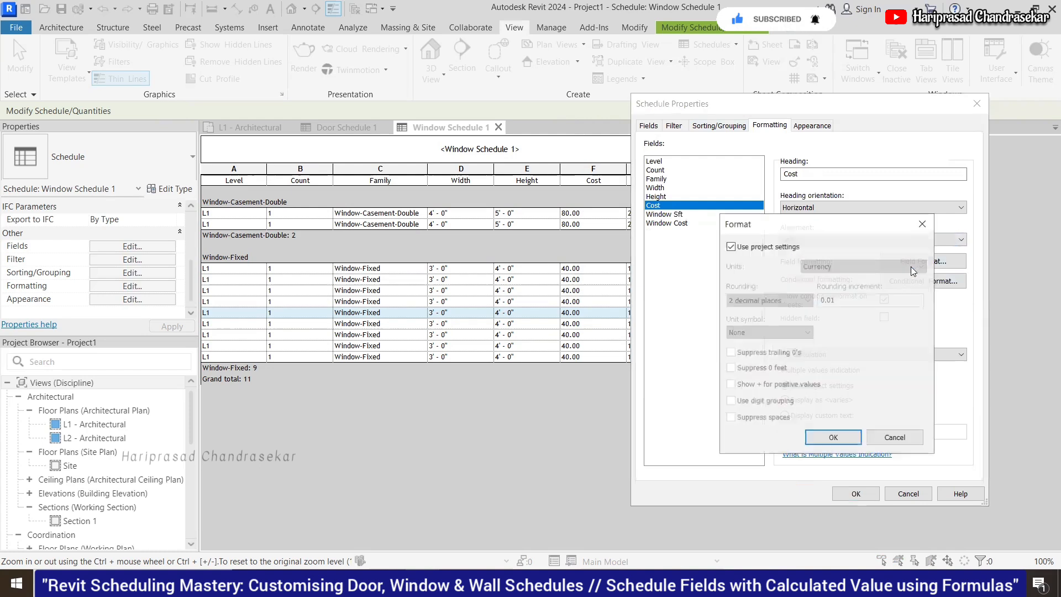
{"action": "left_click", "coordinate": [757, 248]}
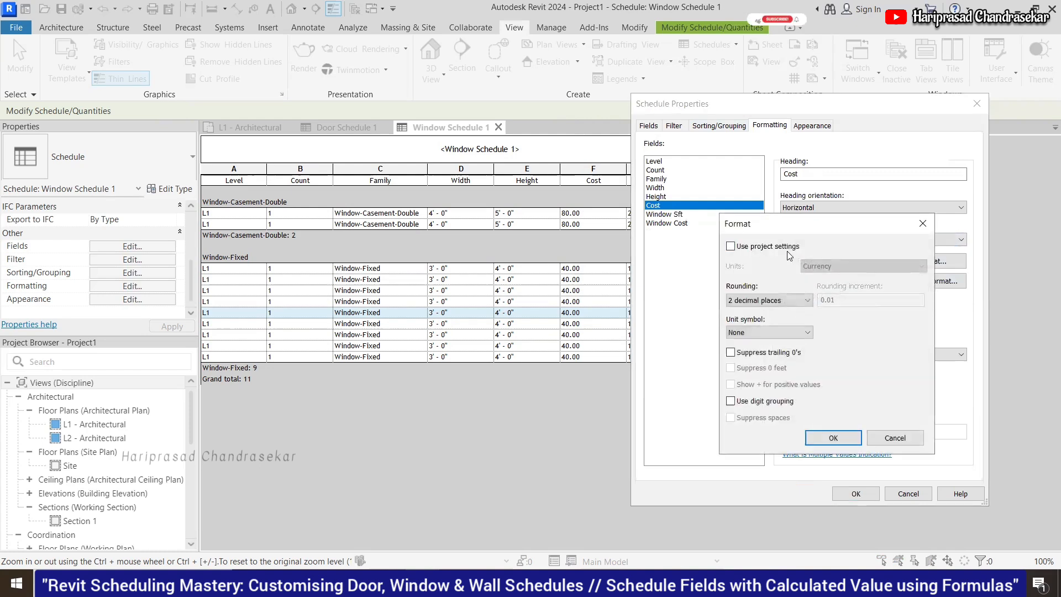
{"action": "left_click", "coordinate": [790, 333]}
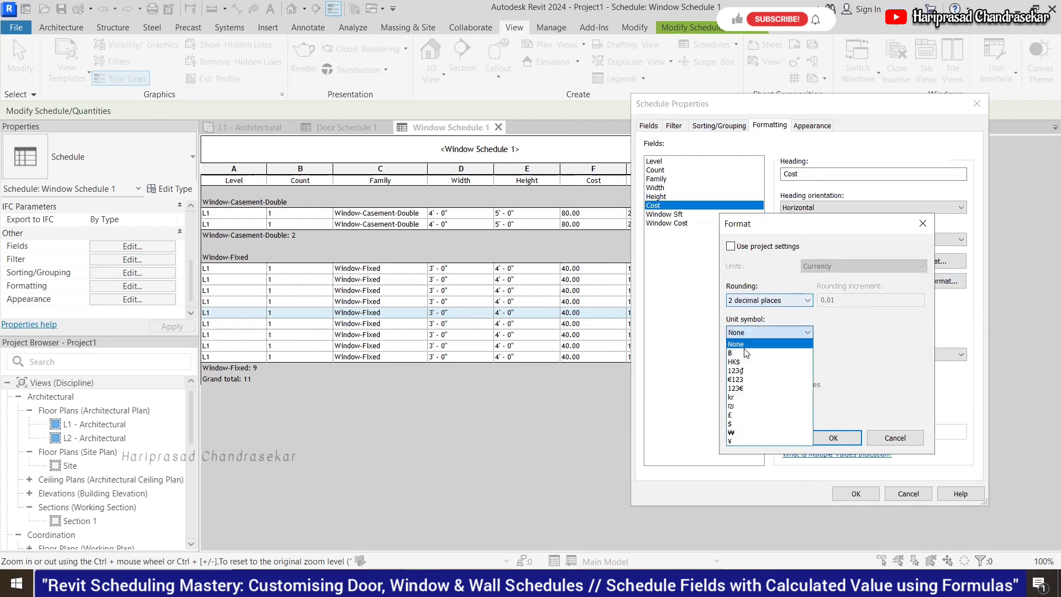
{"action": "left_click", "coordinate": [736, 428]}
{"action": "left_click", "coordinate": [833, 438]}
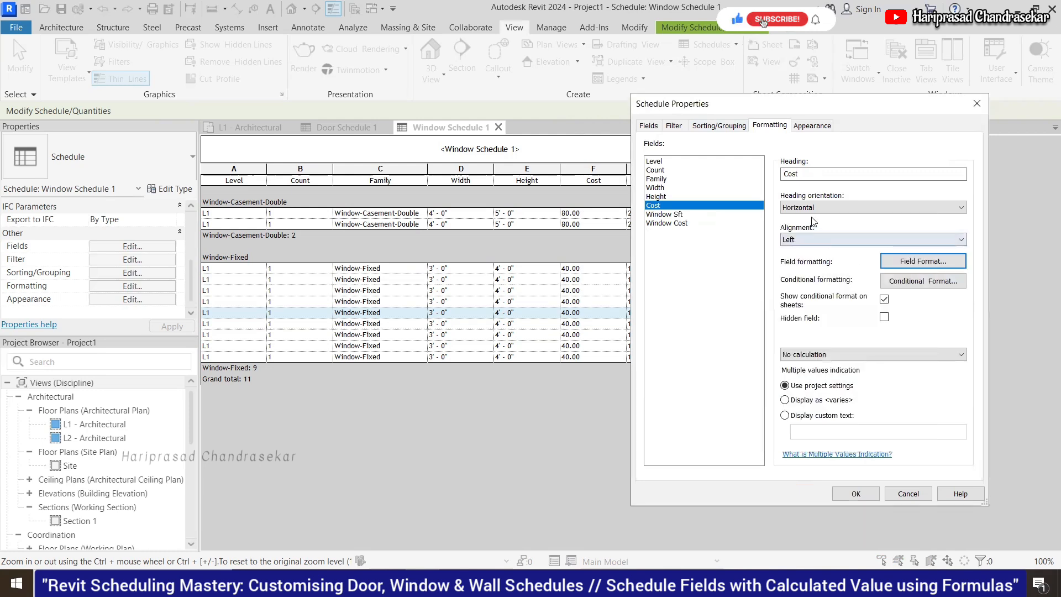
Step: Format the Window Cost field as Currency with 2 decimal places and the $ unit symbol instead of the default settings
{"action": "left_click", "coordinate": [704, 225]}
{"action": "left_click", "coordinate": [918, 262]}
{"action": "left_click", "coordinate": [731, 246]}
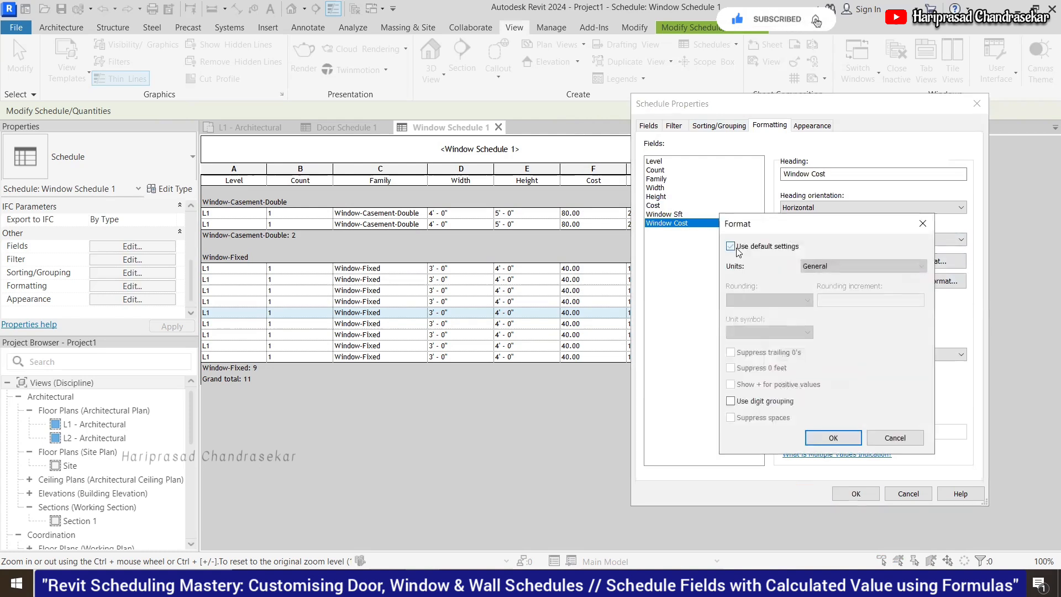
{"action": "left_click", "coordinate": [824, 266]}
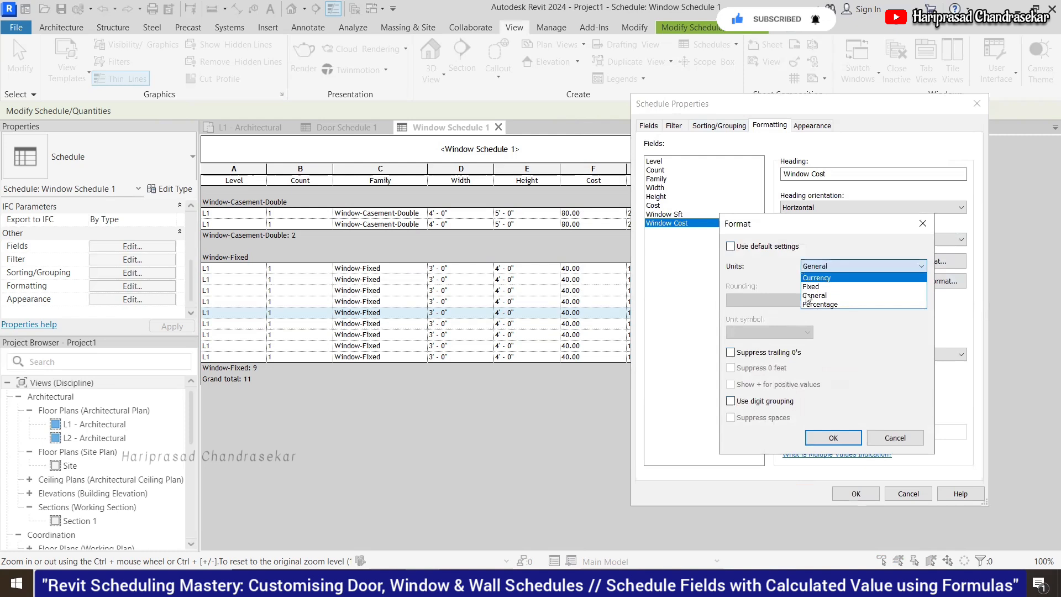
{"action": "left_click", "coordinate": [824, 278]}
{"action": "left_click", "coordinate": [802, 301]}
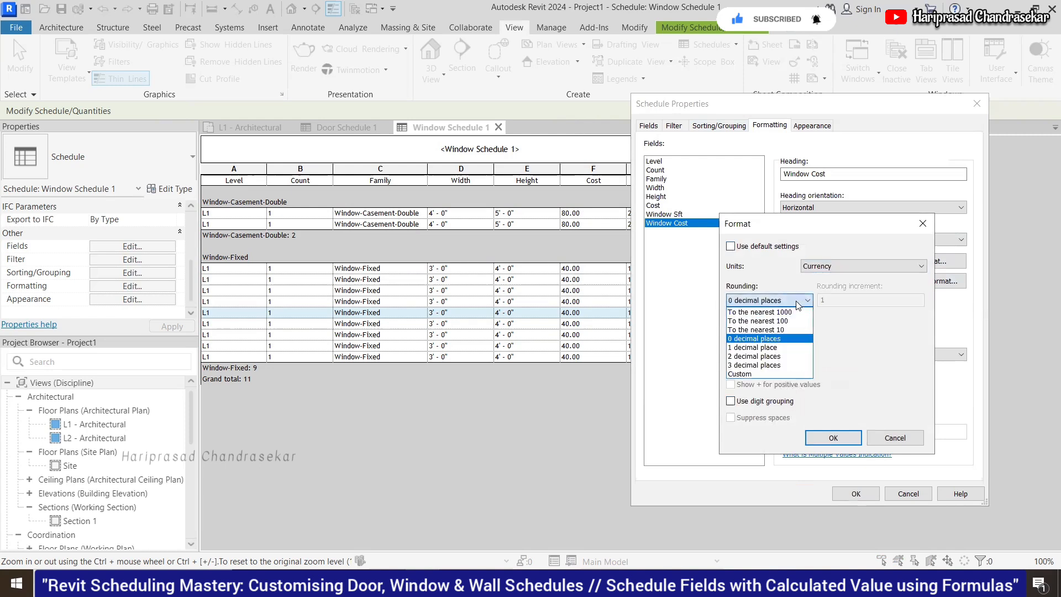
{"action": "left_click", "coordinate": [789, 334]}
{"action": "left_click", "coordinate": [789, 333]}
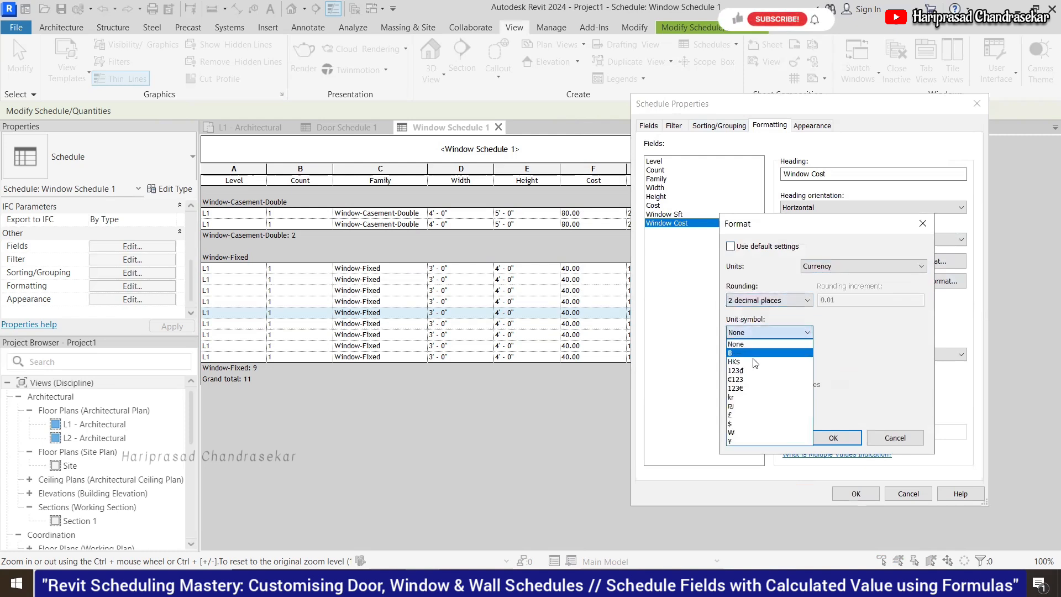
{"action": "left_click", "coordinate": [748, 424]}
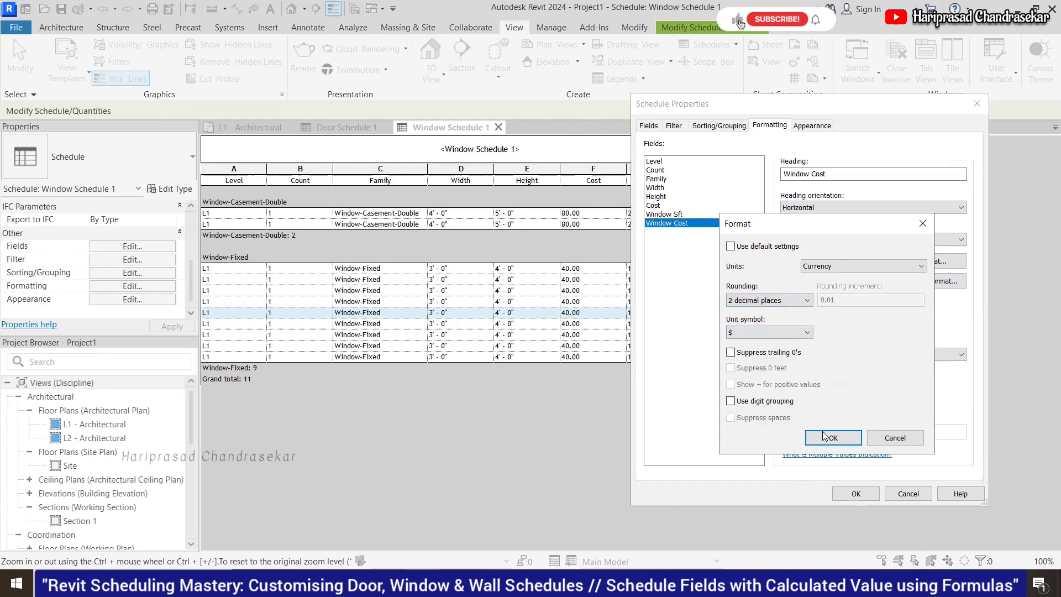
{"action": "left_click", "coordinate": [834, 438]}
Step: Make the Window Cost field calculate totals and apply the formatting to the window schedule
{"action": "left_click", "coordinate": [850, 355]}
{"action": "left_click", "coordinate": [835, 375]}
{"action": "left_click", "coordinate": [671, 205]}
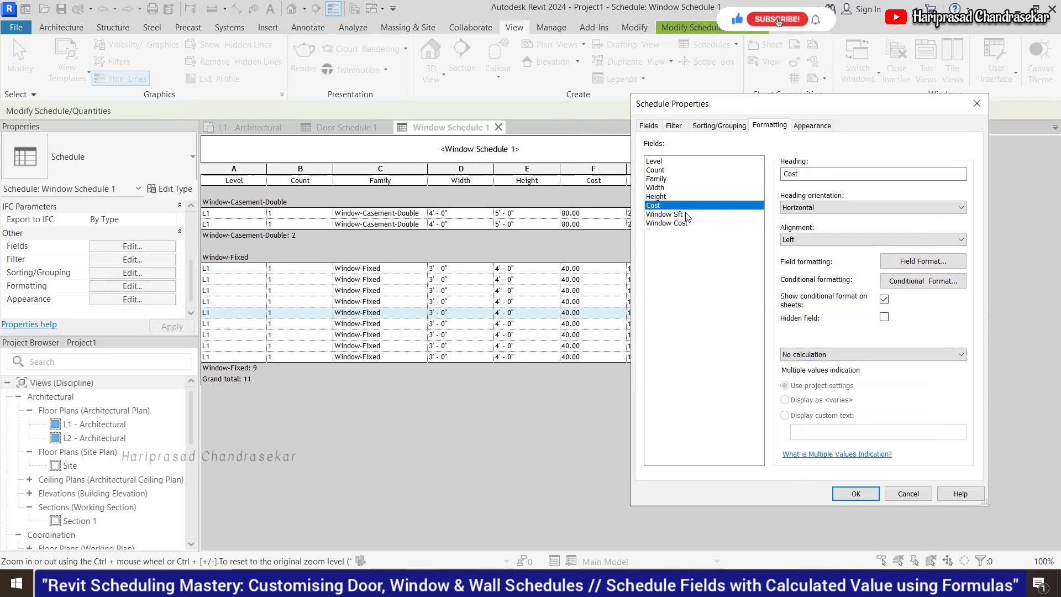
{"action": "left_click", "coordinate": [855, 493]}
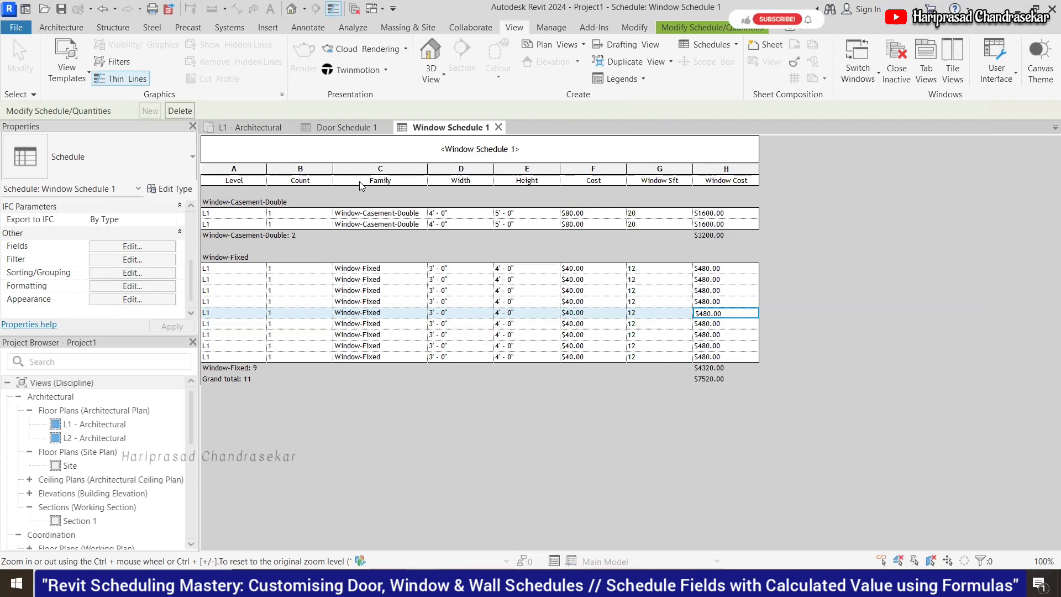
Step: In the window schedule's appearance settings, extend the grid to headers/footers/spacers, set grid lines to <Wide Lines> and enable a <Thin Lines> outline
{"action": "left_click", "coordinate": [138, 300]}
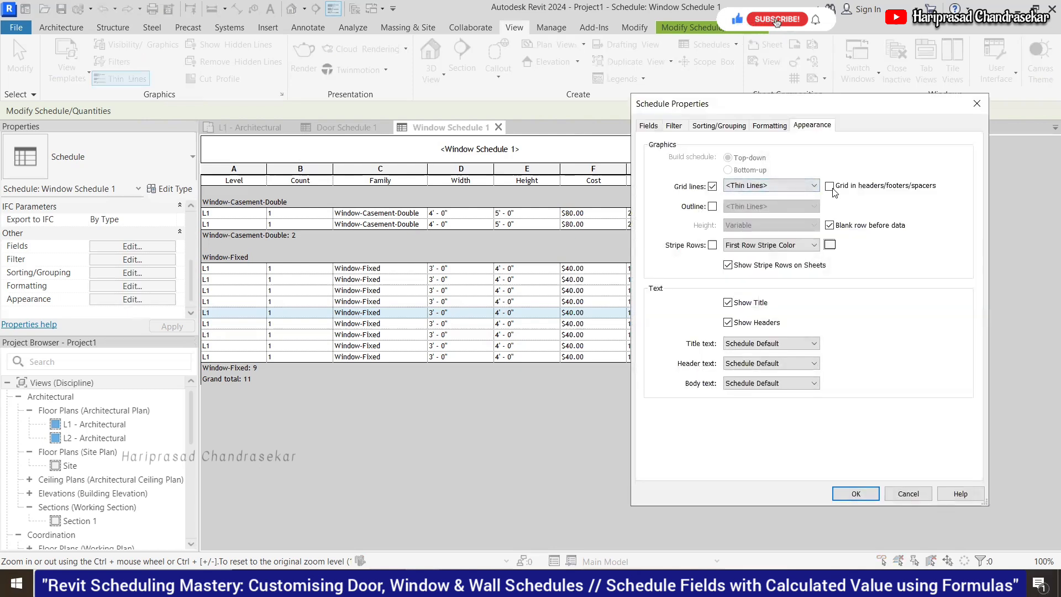
{"action": "left_click", "coordinate": [766, 186]}
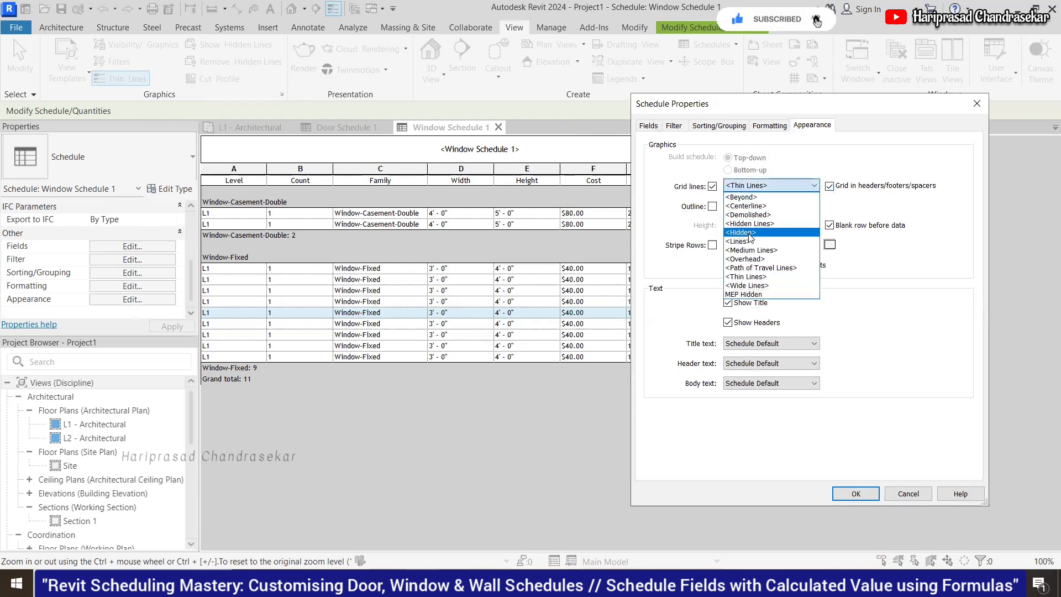
{"action": "left_click", "coordinate": [755, 284]}
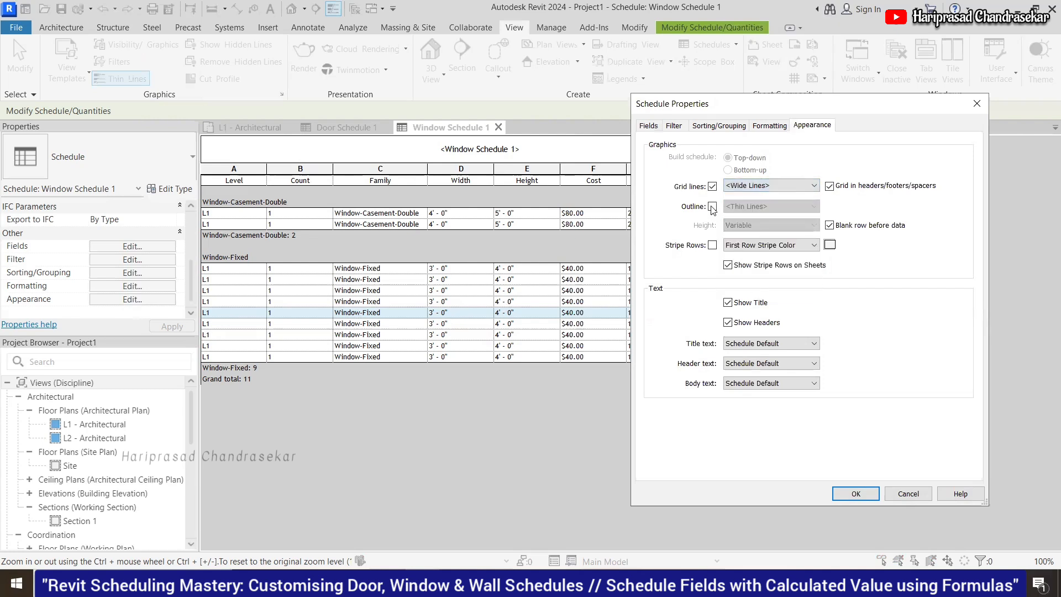
{"action": "left_click", "coordinate": [713, 207]}
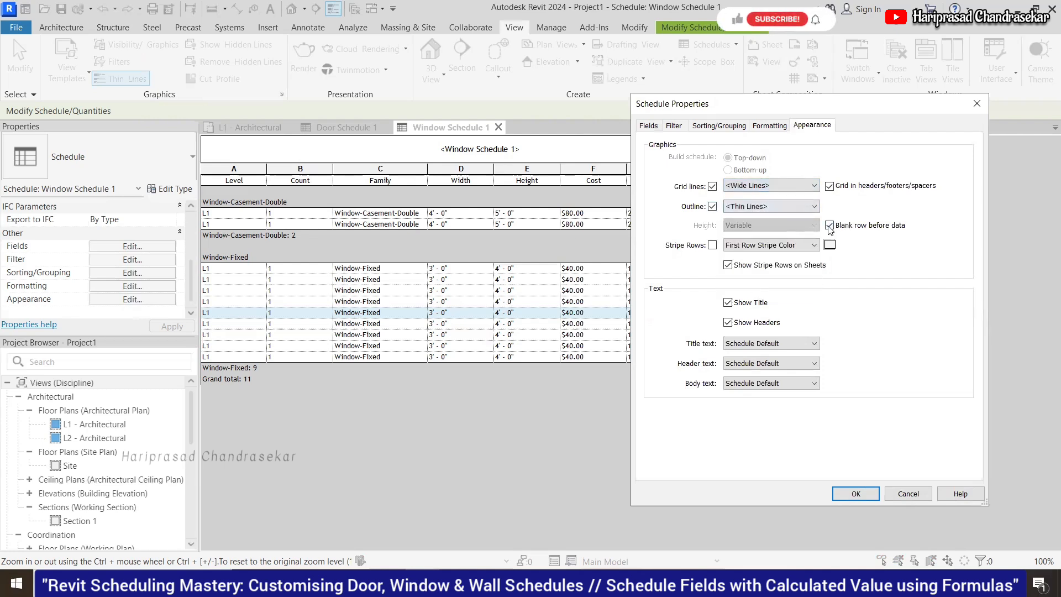
Step: Turn off the blank row before data, enable stripe rows and set the First Row Stripe Color to yellow (RAL 1026)
{"action": "left_click", "coordinate": [713, 246]}
{"action": "left_click", "coordinate": [830, 245]}
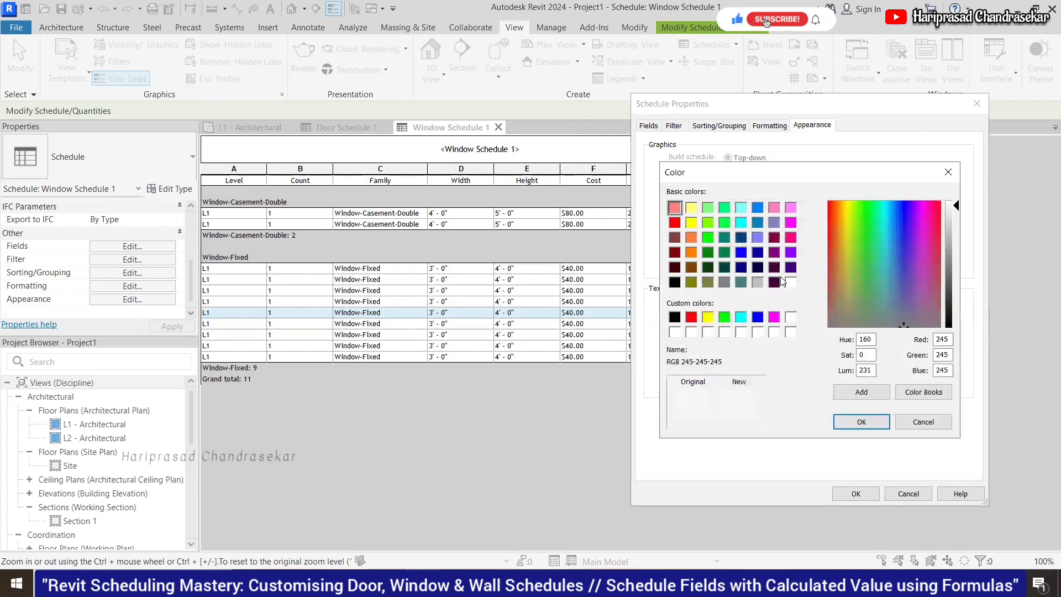
{"action": "left_click", "coordinate": [709, 319]}
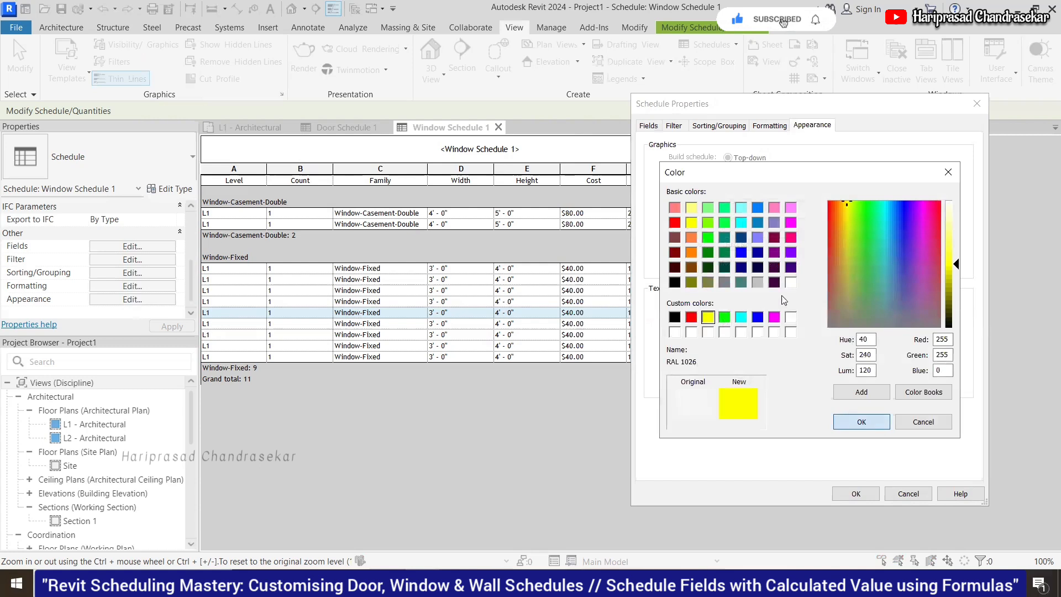
{"action": "left_click", "coordinate": [846, 424]}
Step: Set the Second Row Stripe Color to RGB 255-128-128 and apply the appearance settings to the window schedule
{"action": "left_click", "coordinate": [771, 247]}
{"action": "left_click", "coordinate": [813, 269]}
{"action": "left_click", "coordinate": [830, 244]}
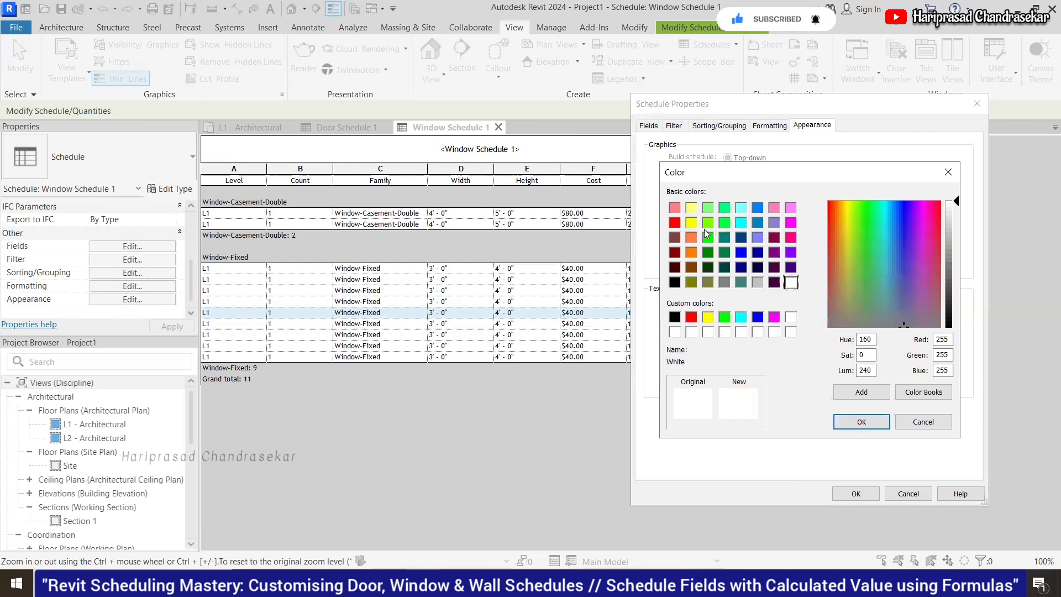
{"action": "left_click", "coordinate": [675, 207]}
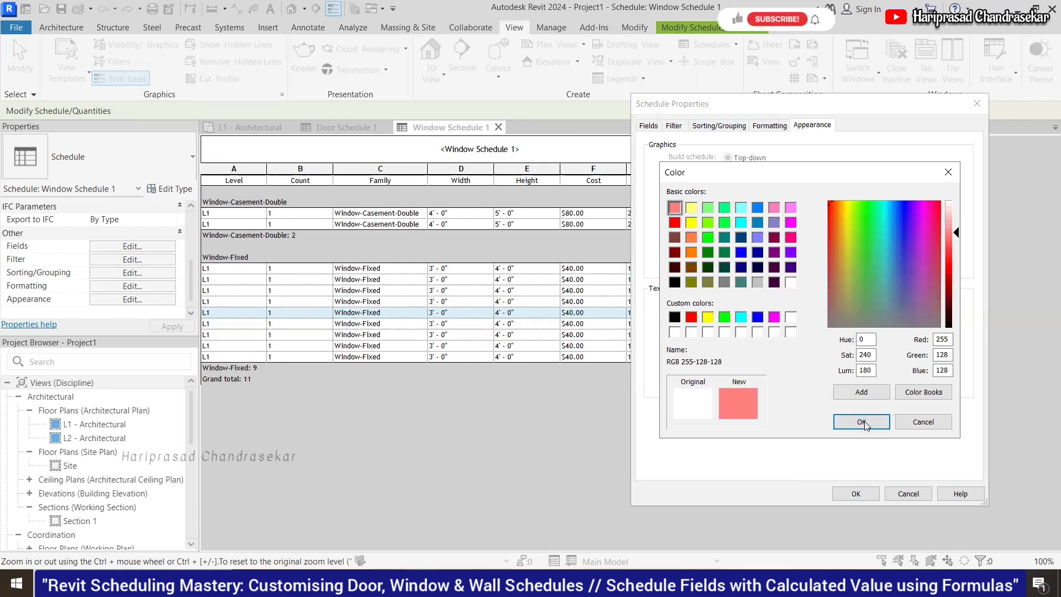
{"action": "left_click", "coordinate": [860, 412]}
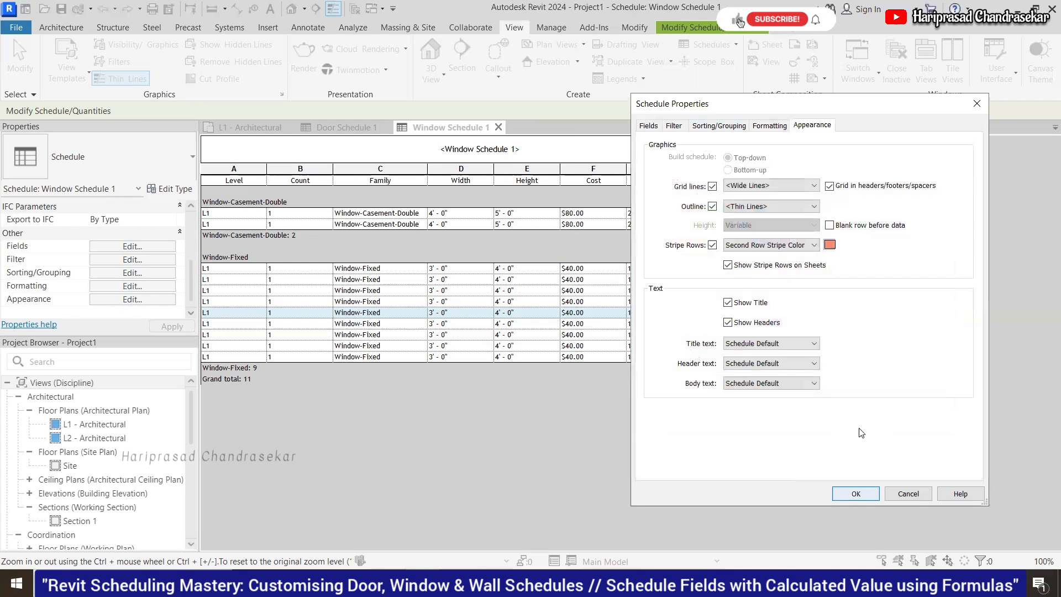
{"action": "left_click", "coordinate": [856, 493]}
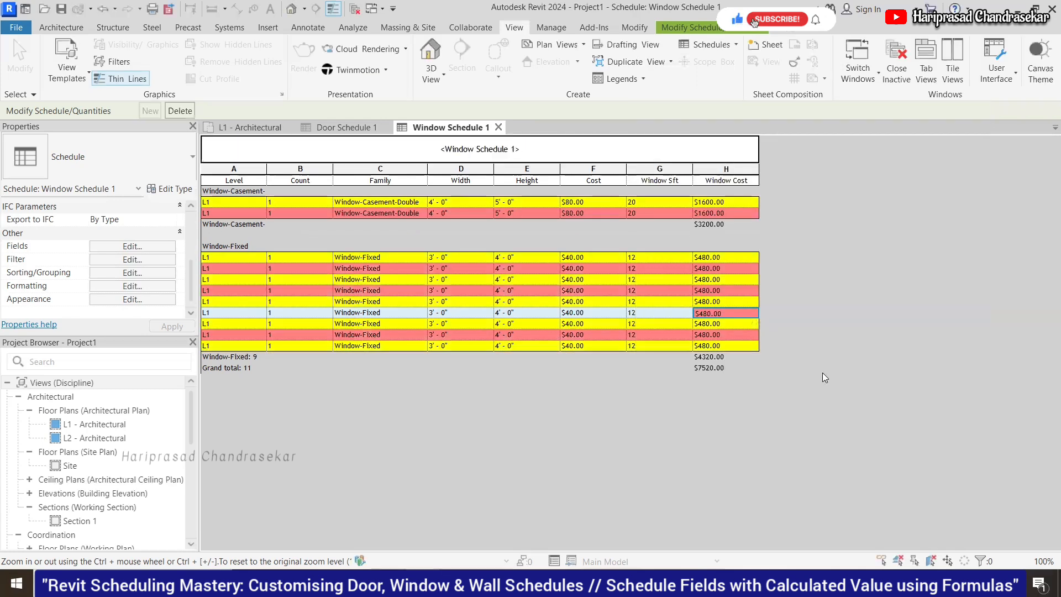
Step: Compare the styled window schedule with the door schedule and look through the available schedule types
{"action": "scroll", "coordinate": [843, 335], "scroll_direction": "down", "scroll_amount": 1}
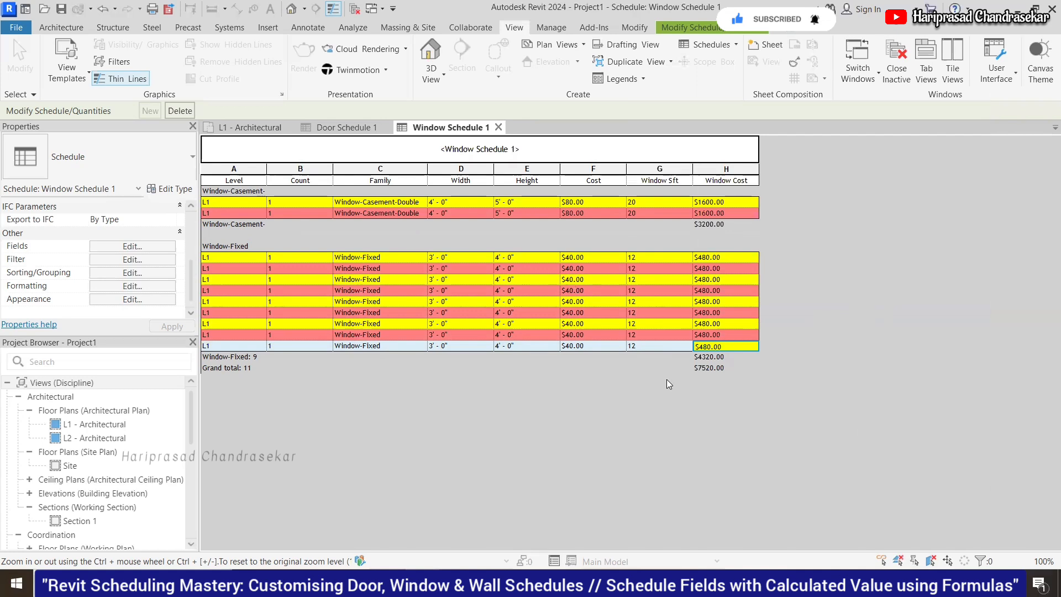
{"action": "left_click", "coordinate": [346, 127]}
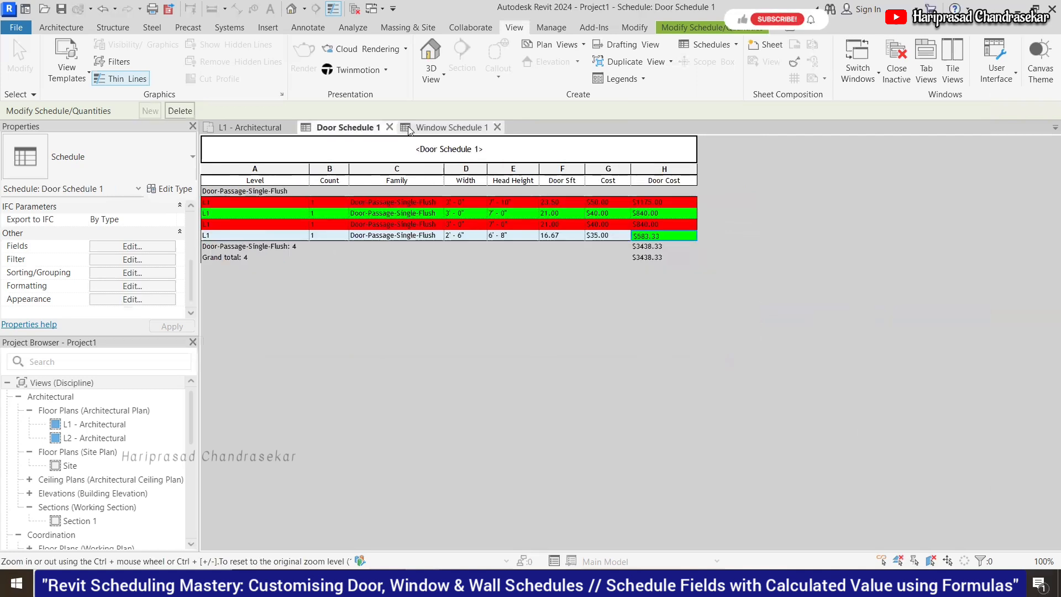
{"action": "left_click", "coordinate": [409, 128]}
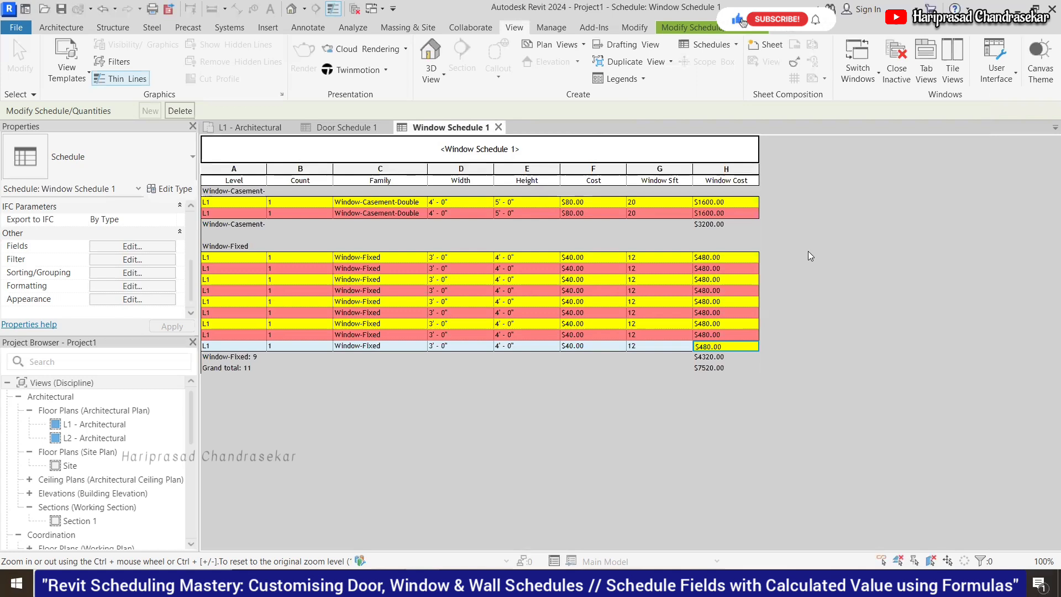
{"action": "left_click", "coordinate": [727, 47]}
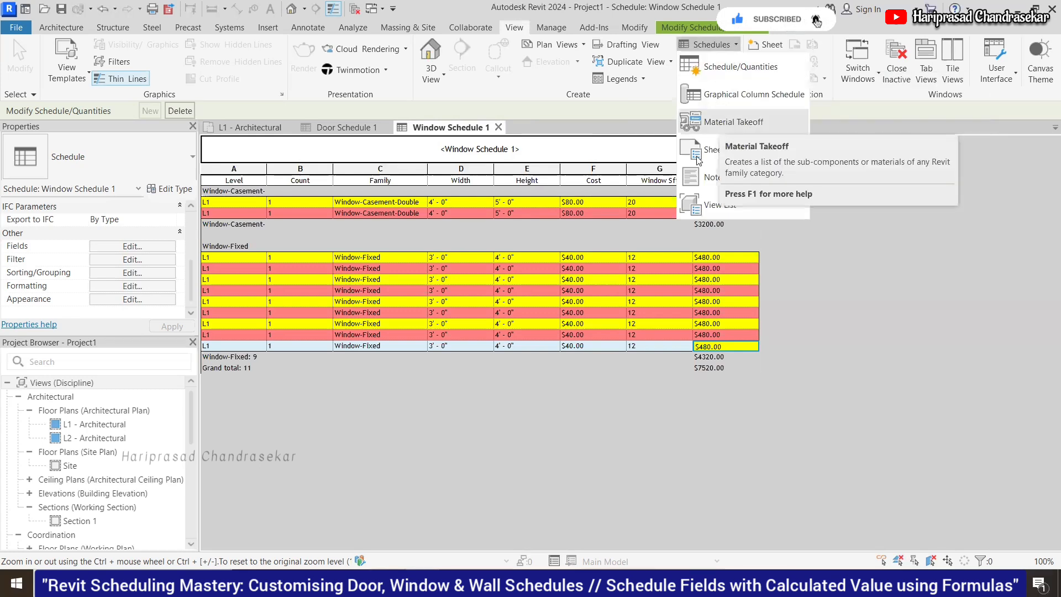
{"action": "left_click", "coordinate": [523, 392]}
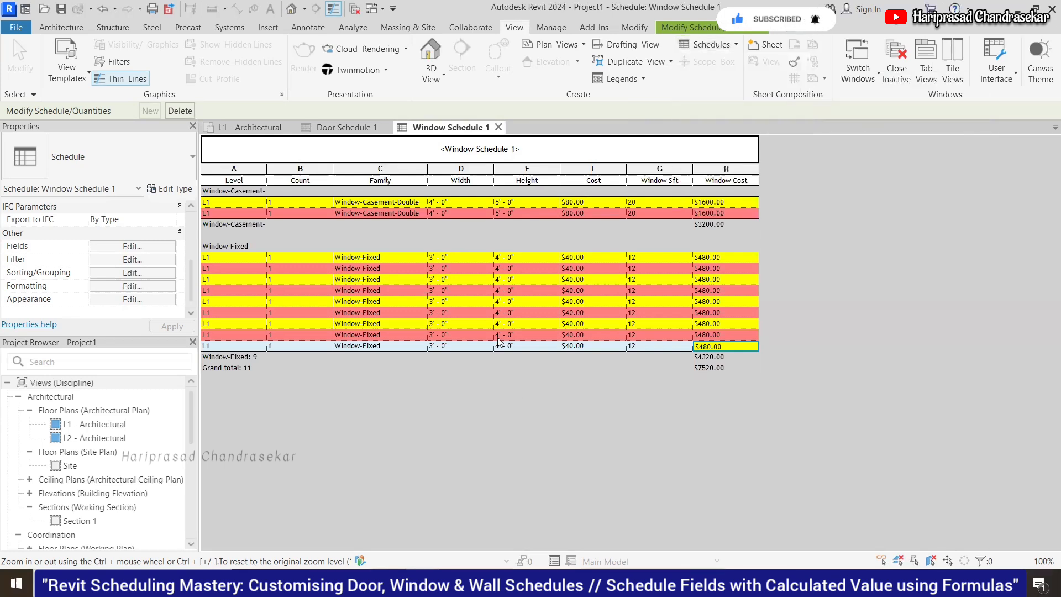
Step: Inspect the layer structure of the Generic - 8" interior wall in the L1 - Architectural plan without changing it
{"action": "left_click", "coordinate": [253, 129]}
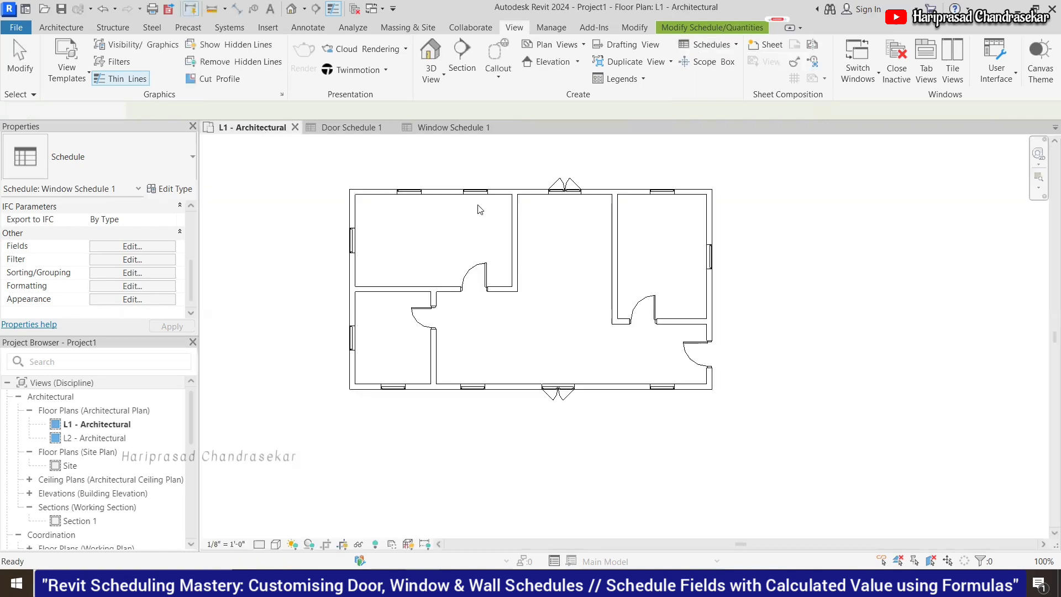
{"action": "left_click", "coordinate": [515, 238]}
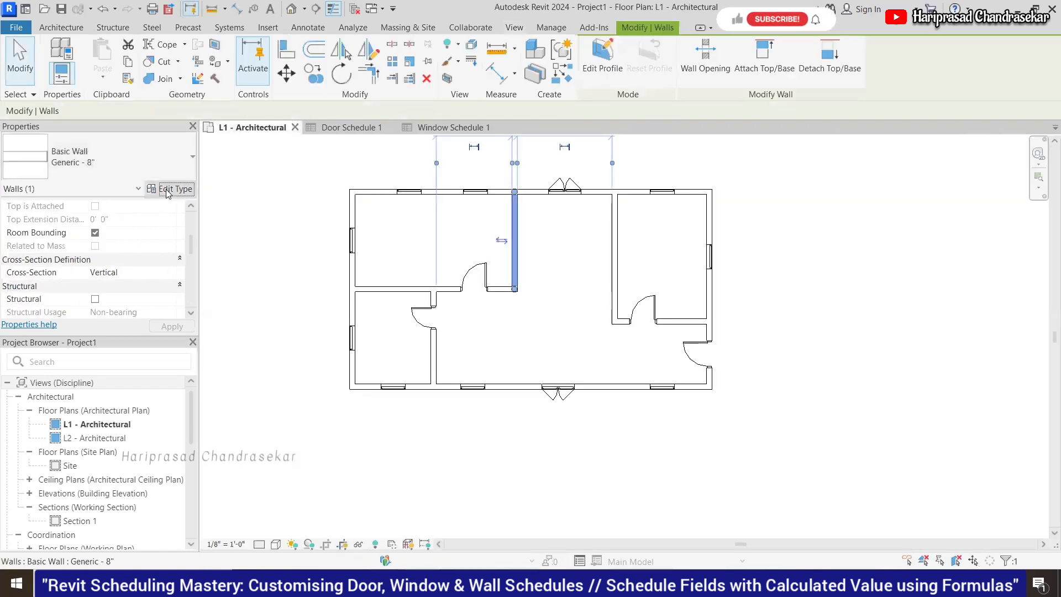
{"action": "left_click", "coordinate": [169, 189]}
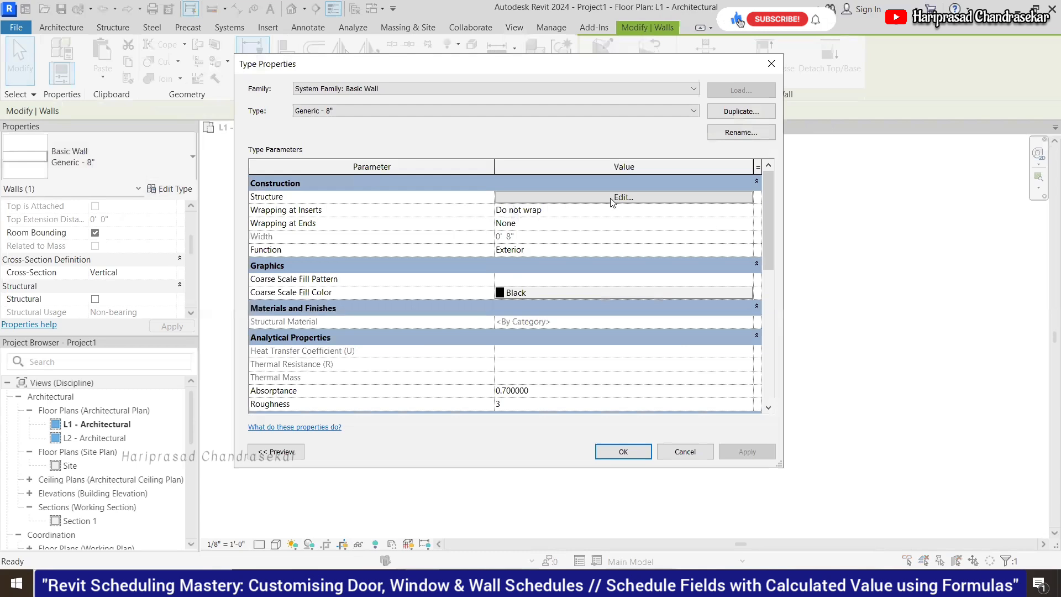
{"action": "left_click", "coordinate": [612, 199]}
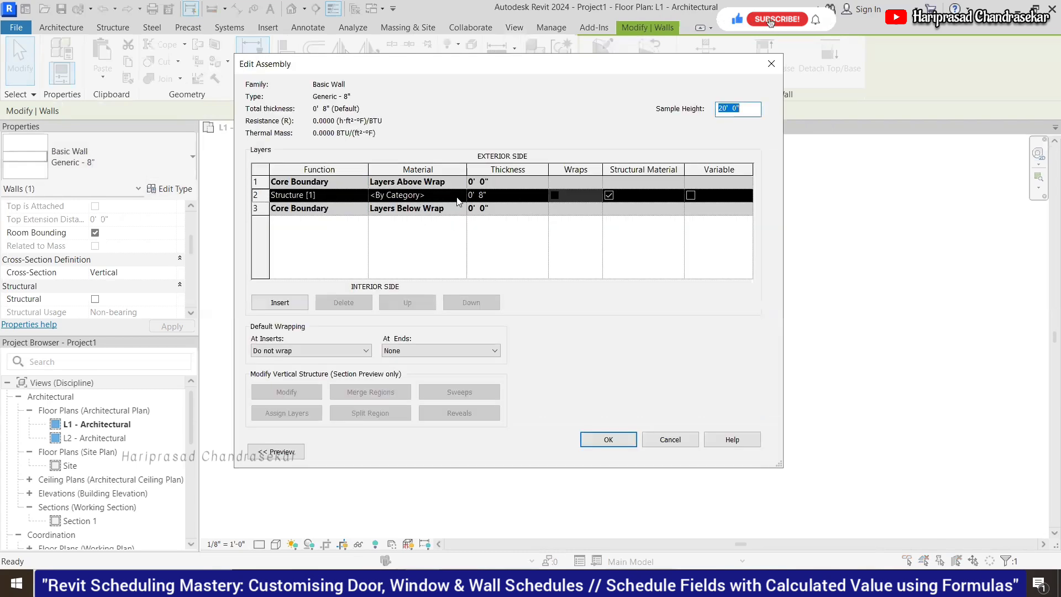
{"action": "left_click", "coordinate": [665, 442]}
{"action": "left_click", "coordinate": [621, 451]}
{"action": "left_click", "coordinate": [503, 403]}
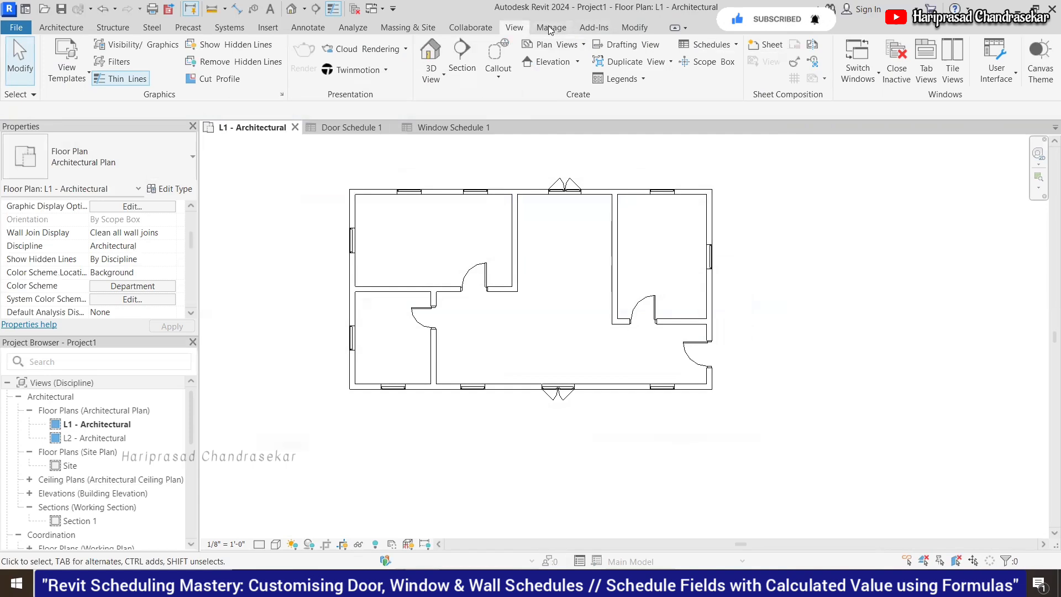
Step: Create a new building component schedule for the Walls category, named Wall Schedule, in the New Construction phase
{"action": "left_click", "coordinate": [717, 47]}
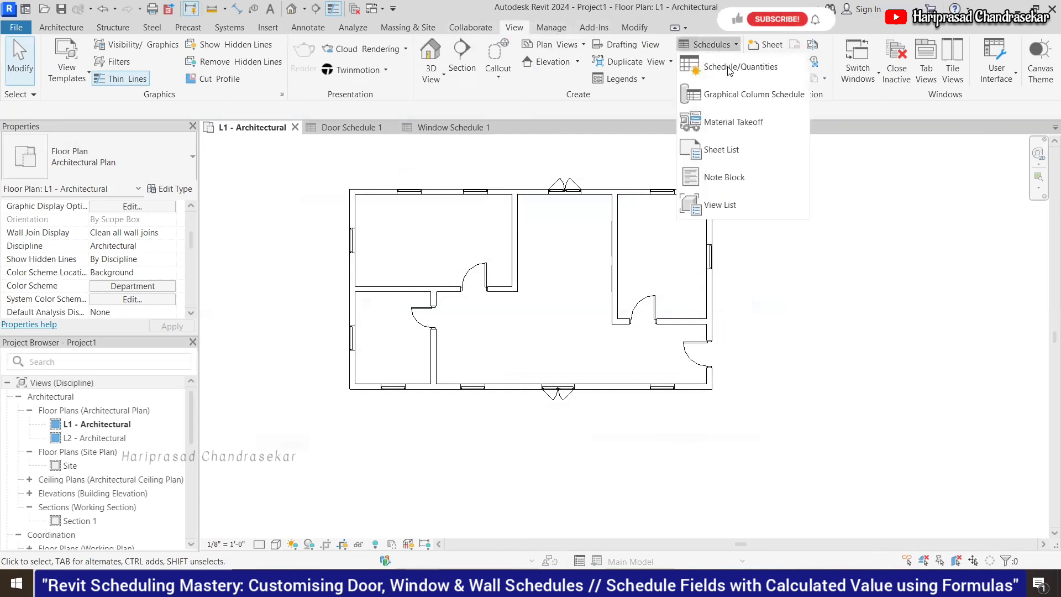
{"action": "left_click", "coordinate": [730, 68]}
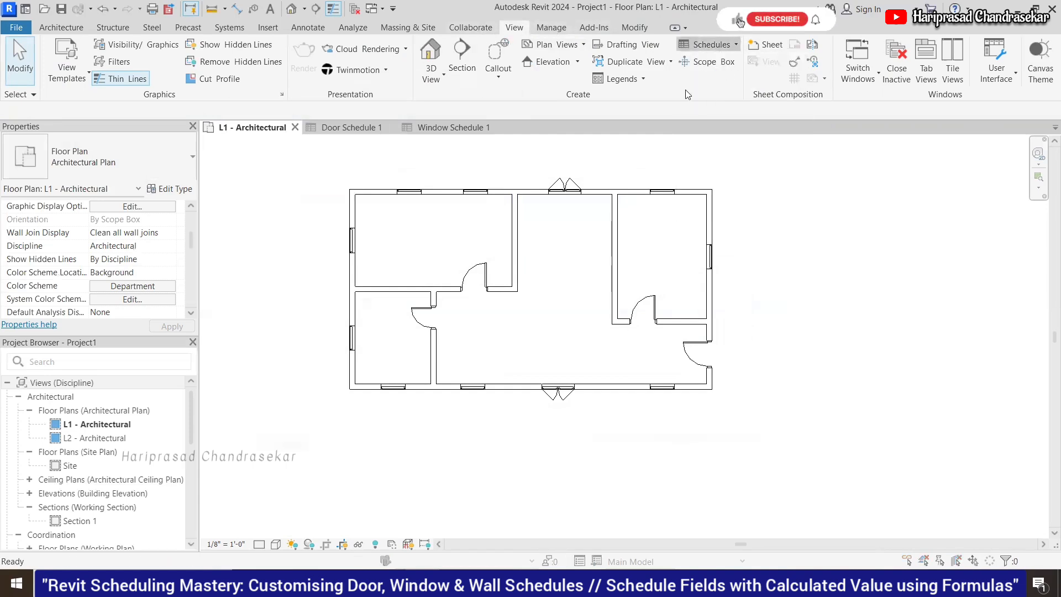
{"action": "type", "text": "wall"}
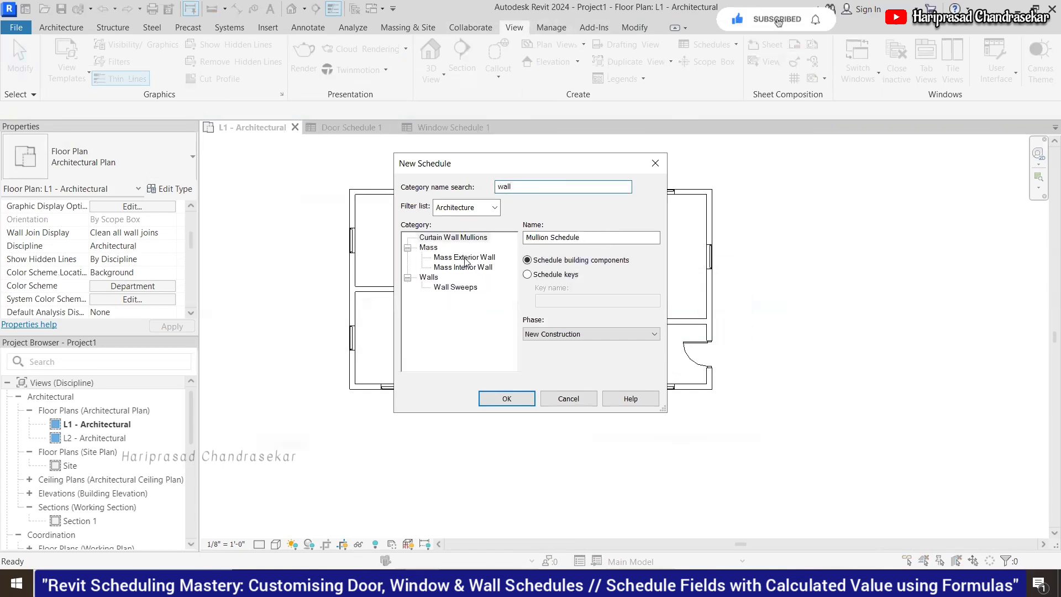
{"action": "key", "text": "BackSpace"}
{"action": "left_click", "coordinate": [439, 307]}
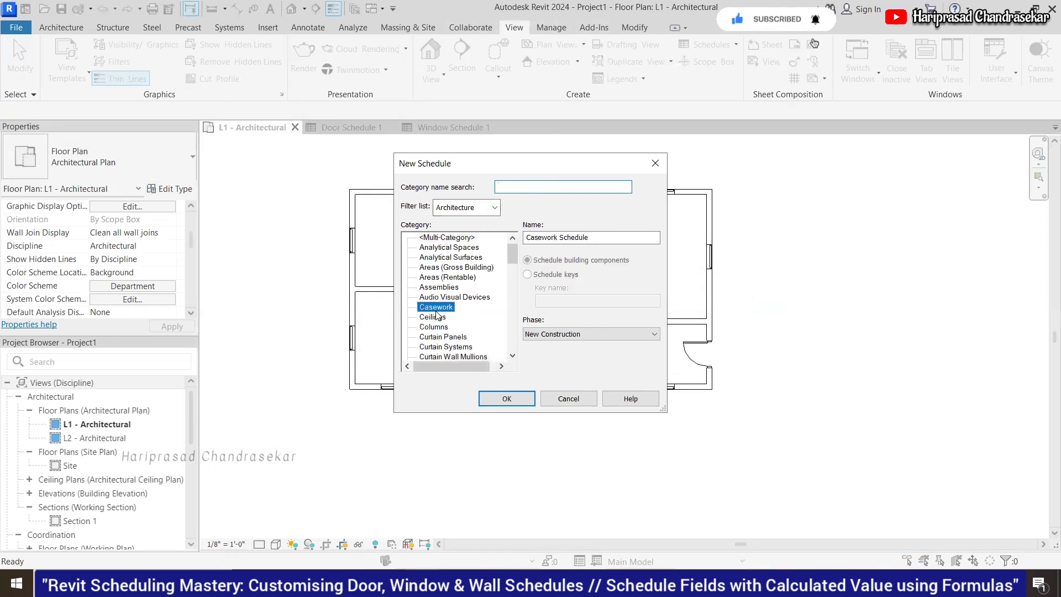
{"action": "scroll", "coordinate": [481, 269], "scroll_direction": "down", "scroll_amount": 8}
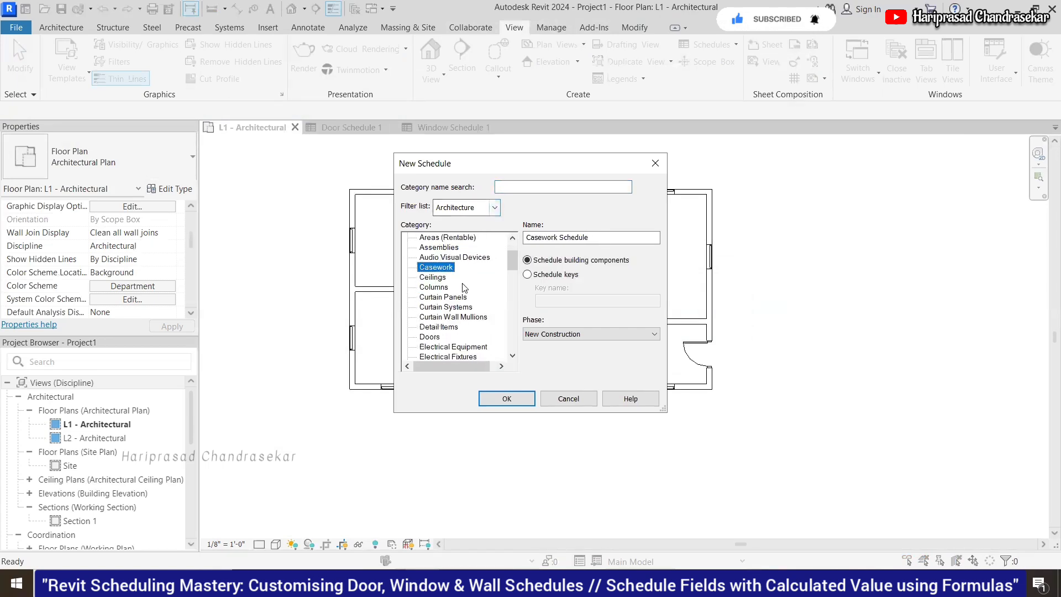
{"action": "scroll", "coordinate": [455, 305], "scroll_direction": "down", "scroll_amount": 9}
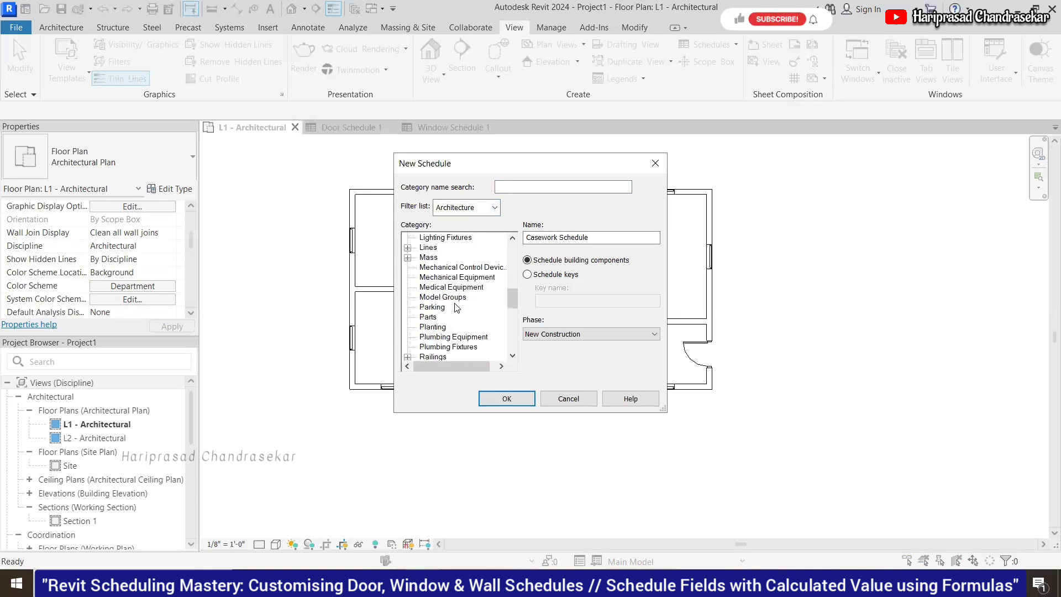
{"action": "scroll", "coordinate": [455, 305], "scroll_direction": "down", "scroll_amount": 1}
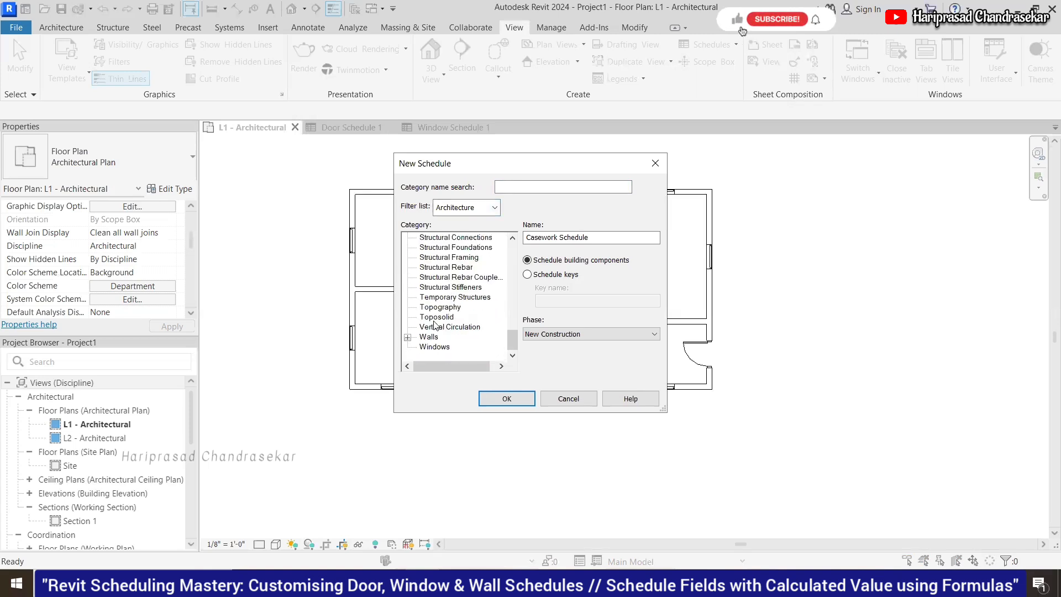
{"action": "left_click", "coordinate": [408, 337]}
{"action": "left_click", "coordinate": [430, 337]}
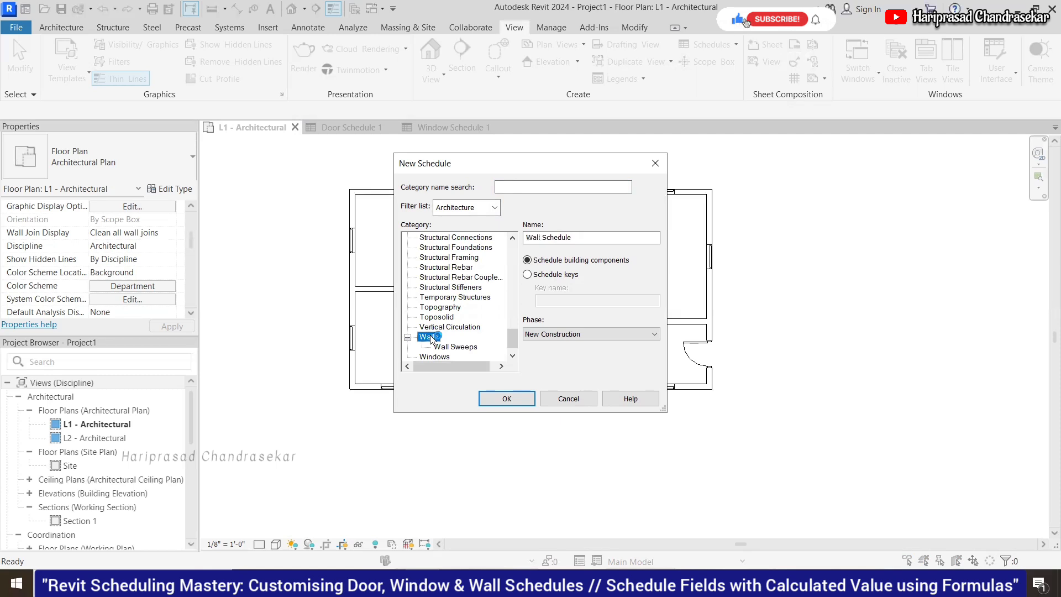
{"action": "left_click", "coordinate": [521, 400]}
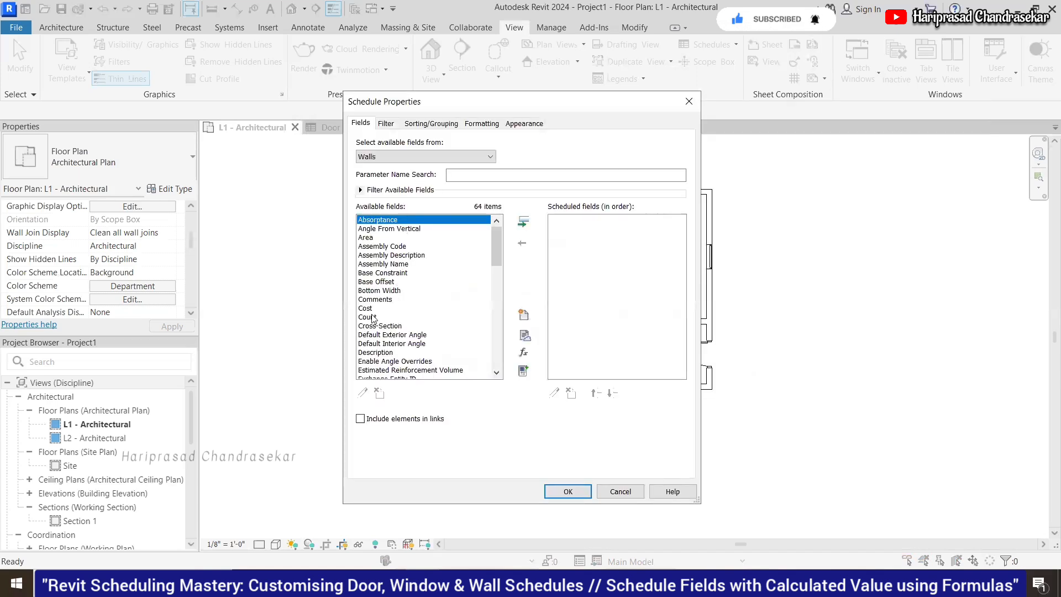
Step: Add the Base Offset and Count fields to the wall schedule's scheduled fields
{"action": "scroll", "coordinate": [394, 356], "scroll_direction": "down", "scroll_amount": 2}
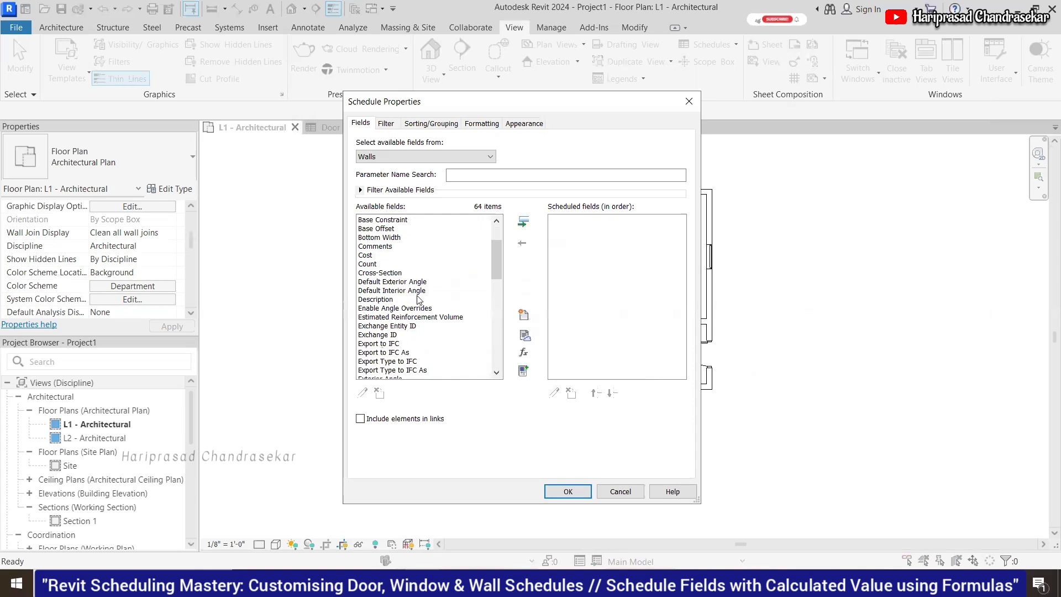
{"action": "scroll", "coordinate": [419, 299], "scroll_direction": "up", "scroll_amount": 2}
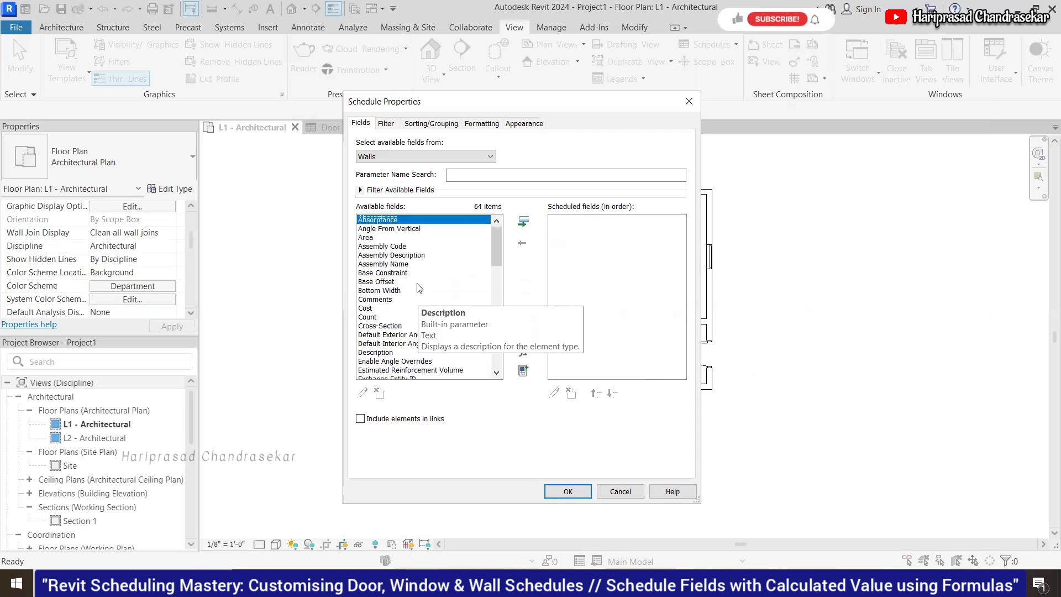
{"action": "left_click", "coordinate": [383, 282]}
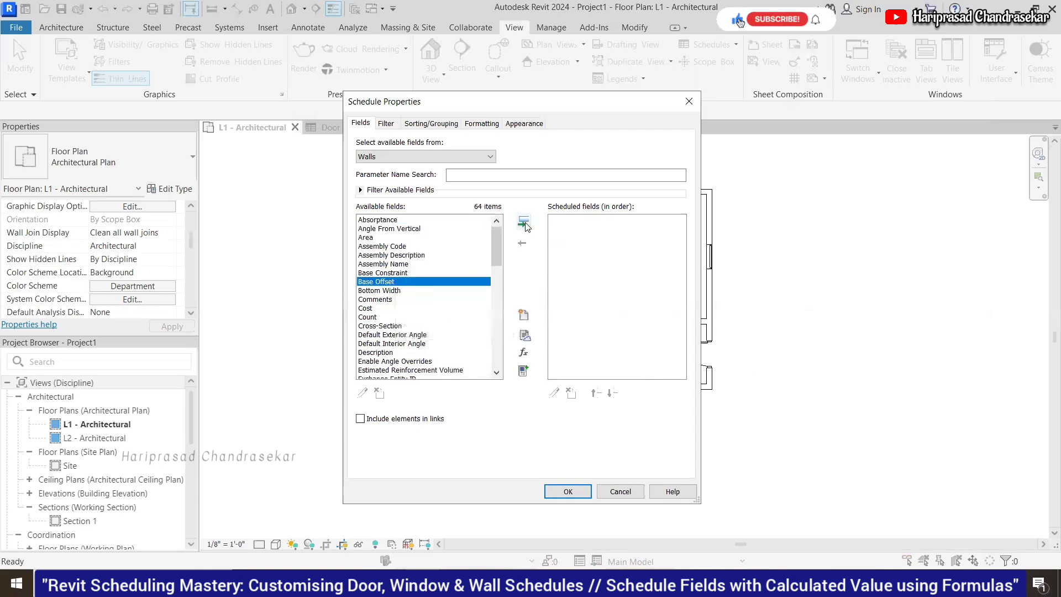
{"action": "left_click", "coordinate": [523, 222]}
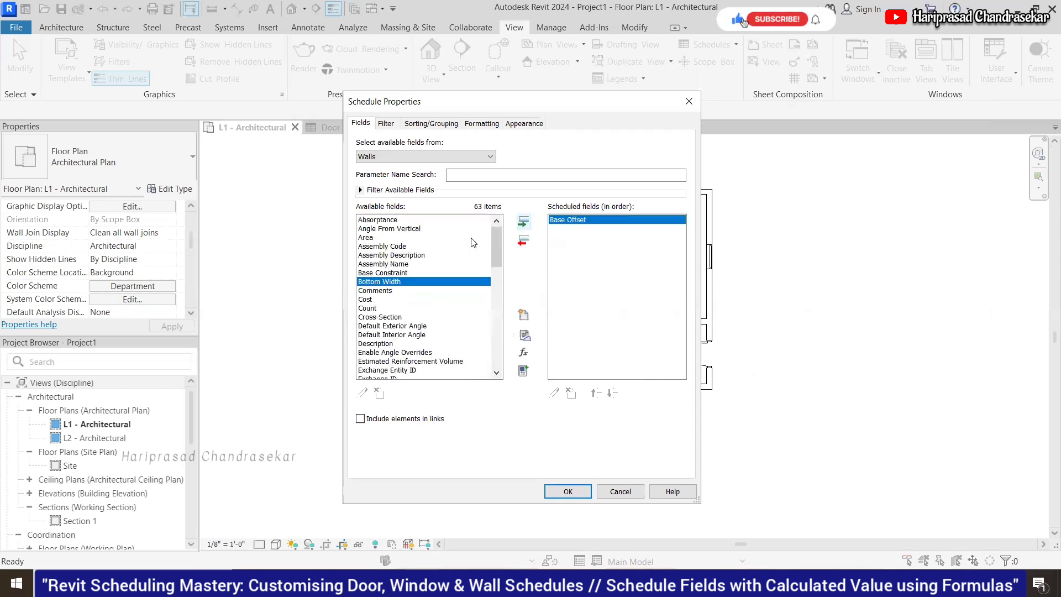
{"action": "left_click", "coordinate": [376, 309]}
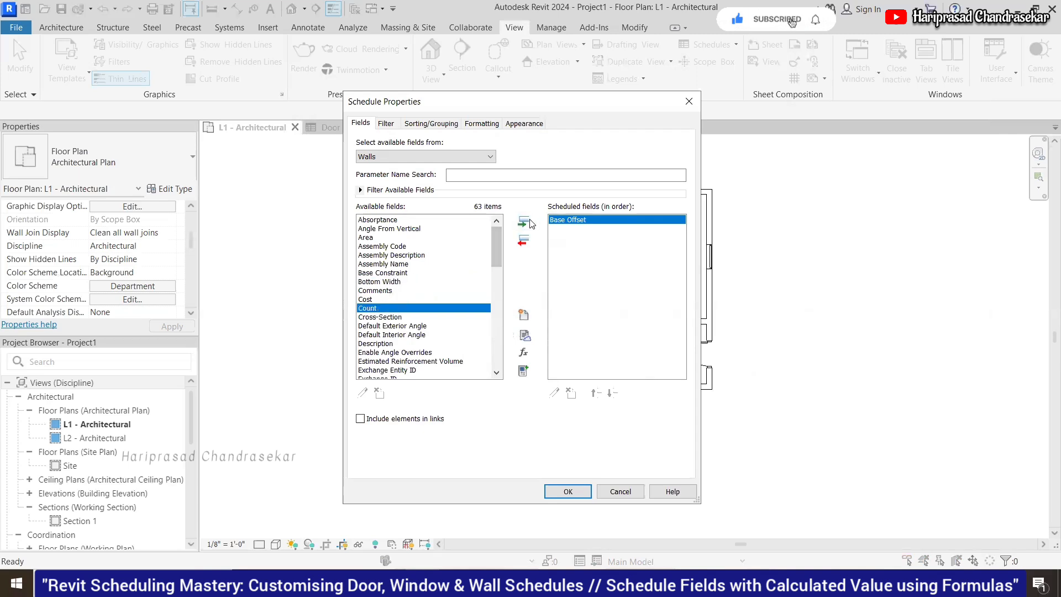
{"action": "left_click", "coordinate": [523, 222]}
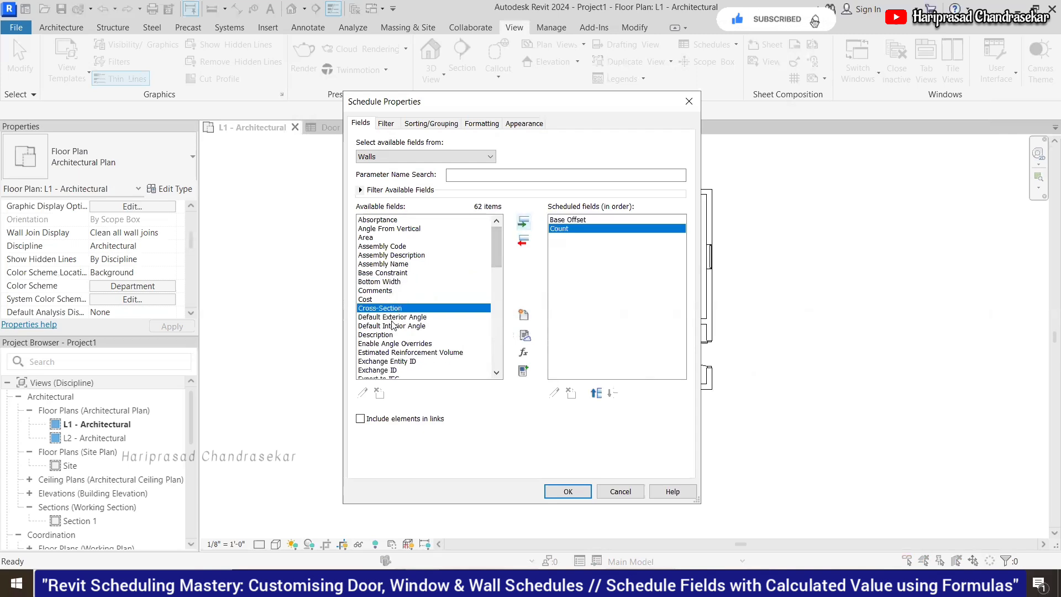
Step: Add the Cross-Section, Description and Family fields to the wall schedule's scheduled fields
{"action": "left_click", "coordinate": [523, 222]}
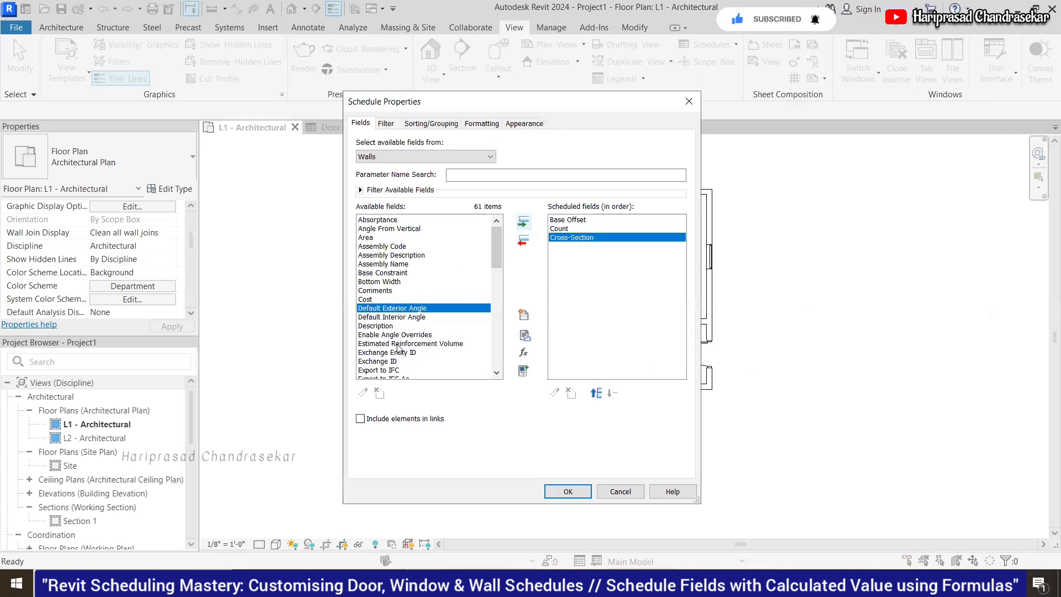
{"action": "left_click", "coordinate": [391, 327]}
{"action": "left_click", "coordinate": [522, 226]}
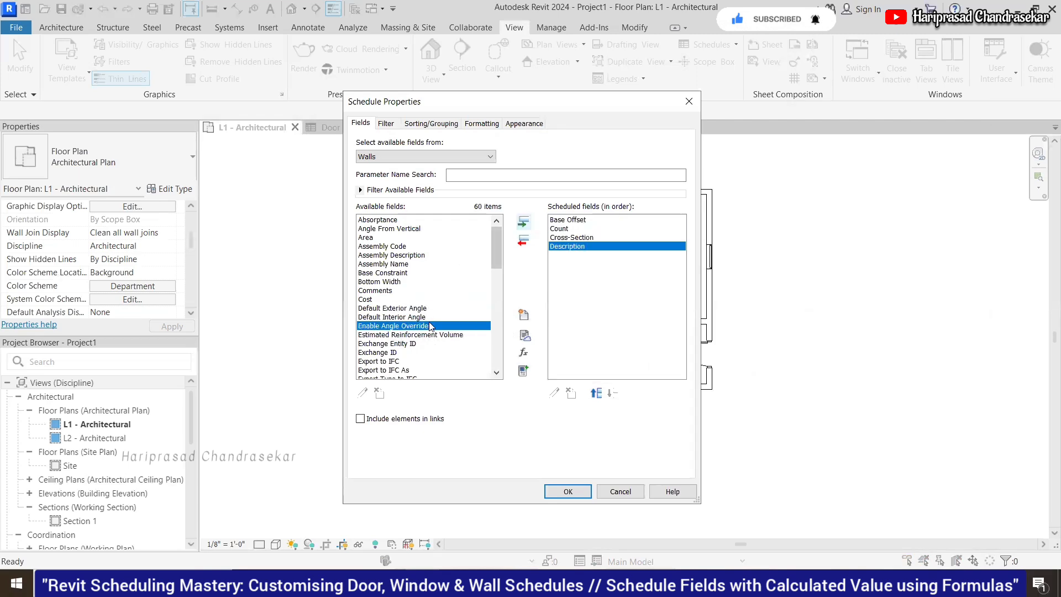
{"action": "scroll", "coordinate": [393, 354], "scroll_direction": "down", "scroll_amount": 2}
{"action": "left_click", "coordinate": [390, 354]}
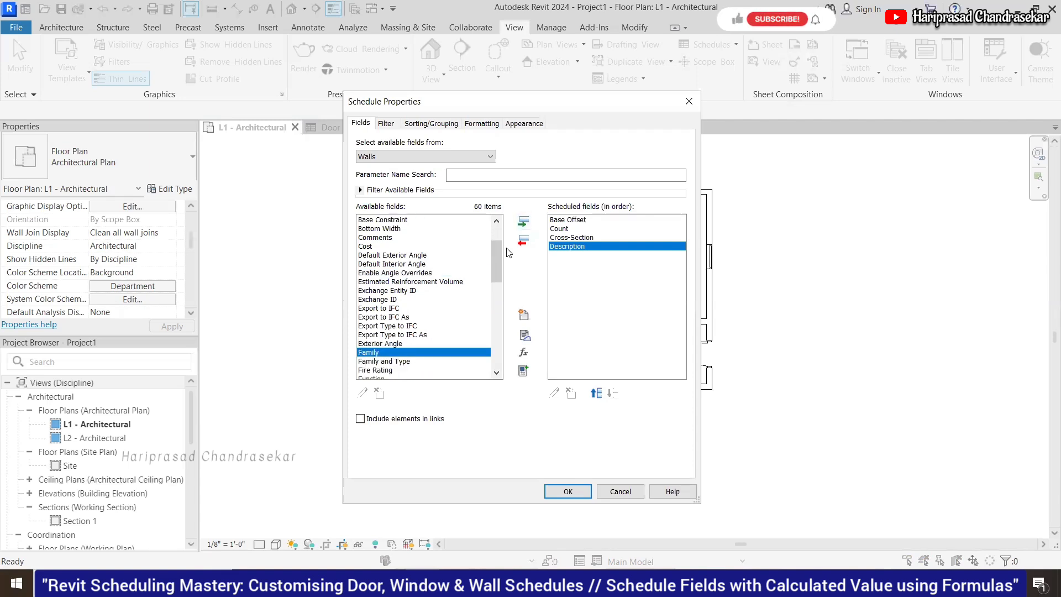
{"action": "left_click", "coordinate": [524, 223]}
Step: Add the Width, Volume and Top Offset fields to the wall schedule's scheduled fields
{"action": "scroll", "coordinate": [400, 326], "scroll_direction": "down", "scroll_amount": 4}
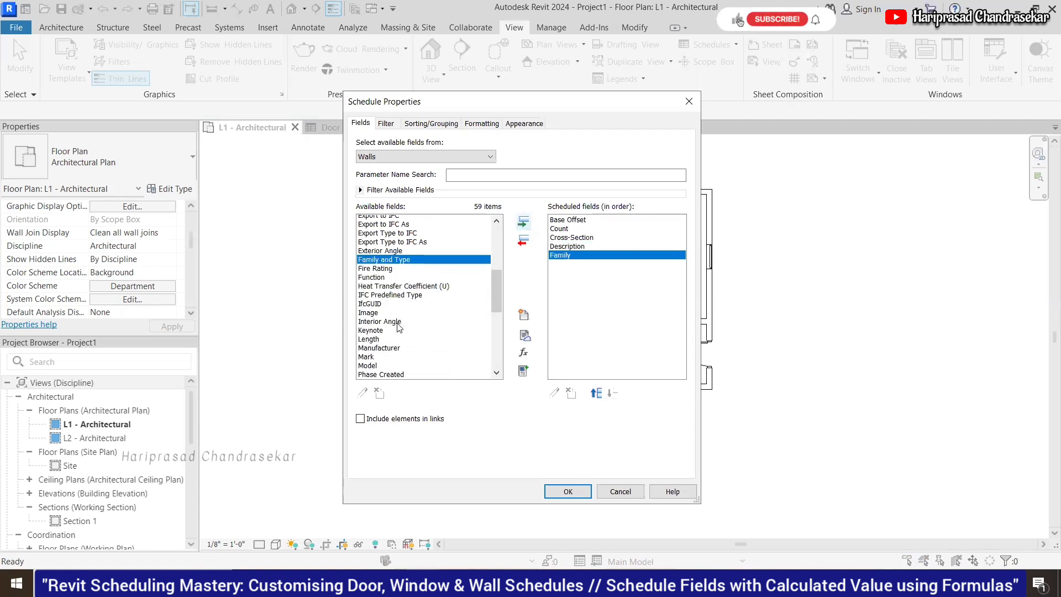
{"action": "scroll", "coordinate": [401, 327], "scroll_direction": "down", "scroll_amount": 8}
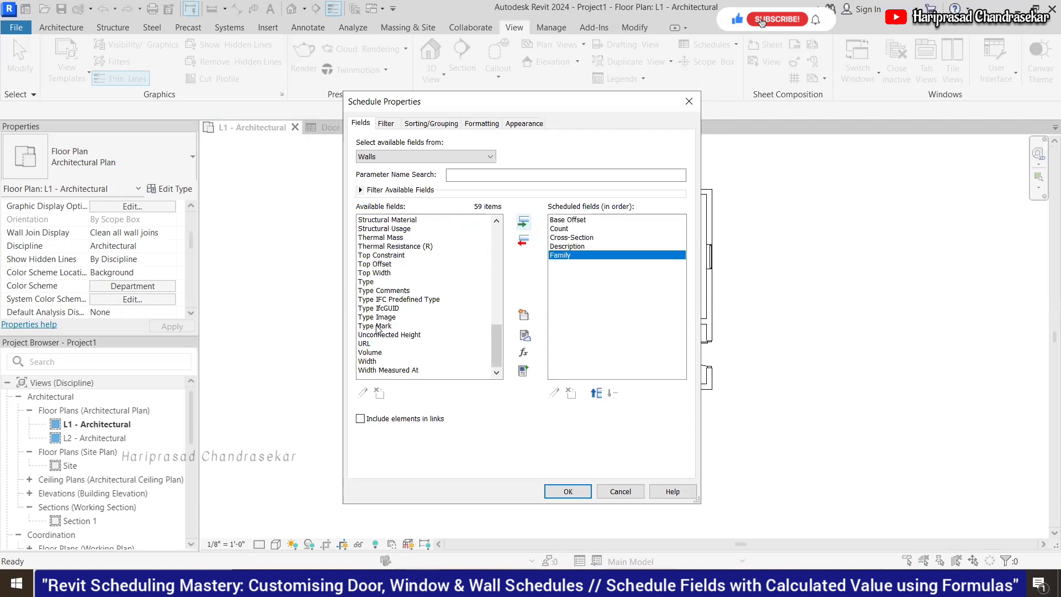
{"action": "left_click", "coordinate": [377, 361]}
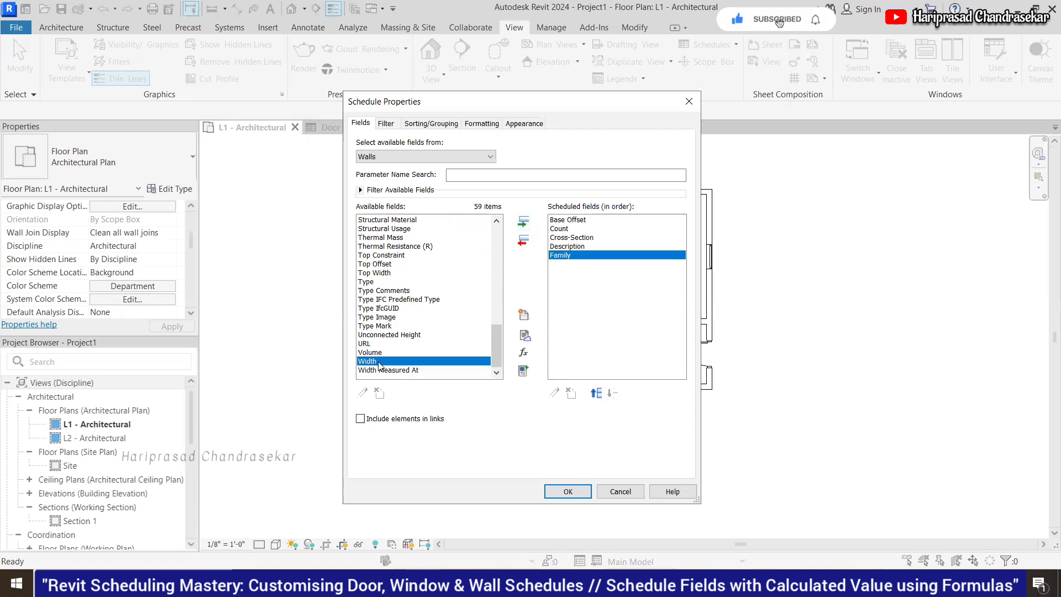
{"action": "left_click", "coordinate": [524, 222]}
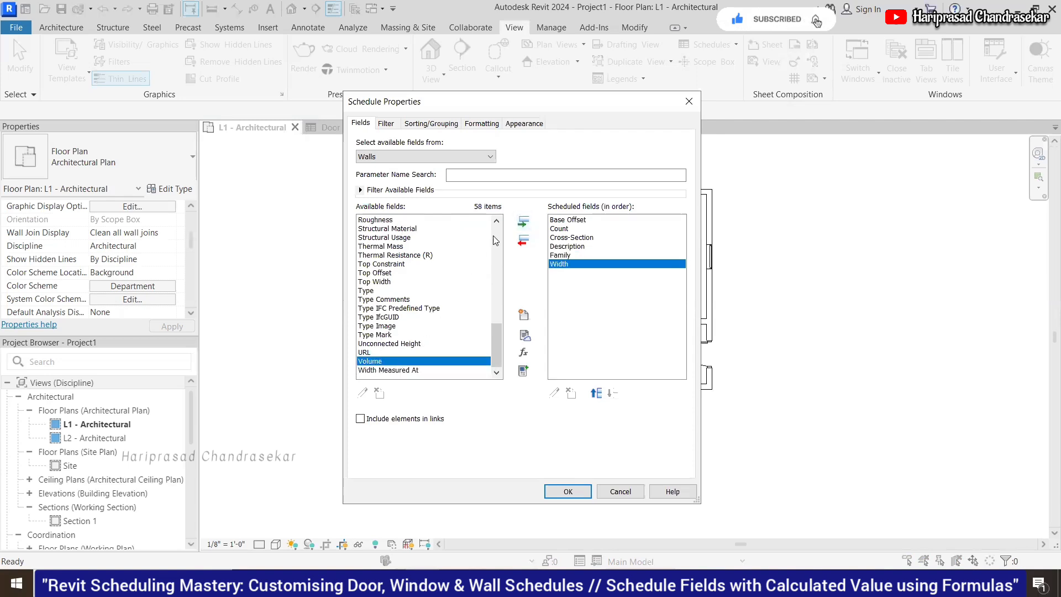
{"action": "left_click", "coordinate": [523, 223]}
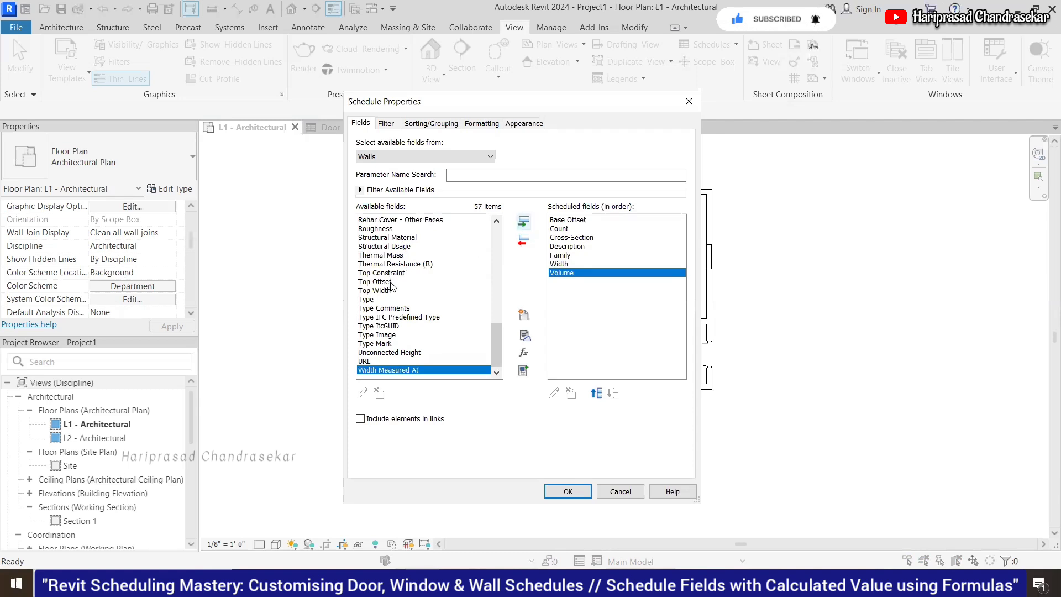
{"action": "left_click", "coordinate": [390, 282]}
{"action": "left_click", "coordinate": [524, 223]}
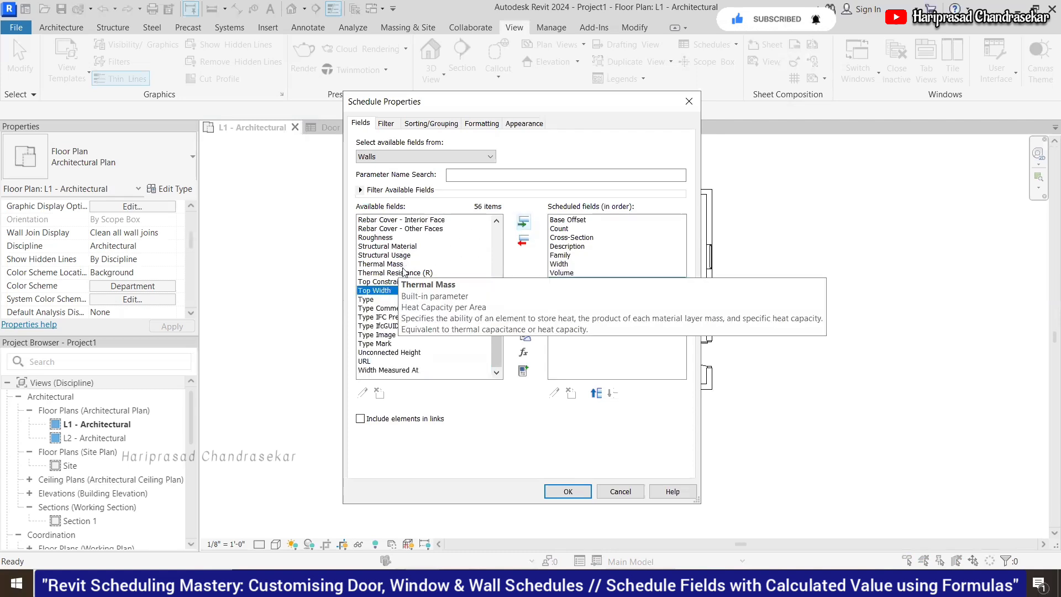
Step: Add the Length field to the wall schedule's scheduled fields
{"action": "left_click", "coordinate": [459, 299]}
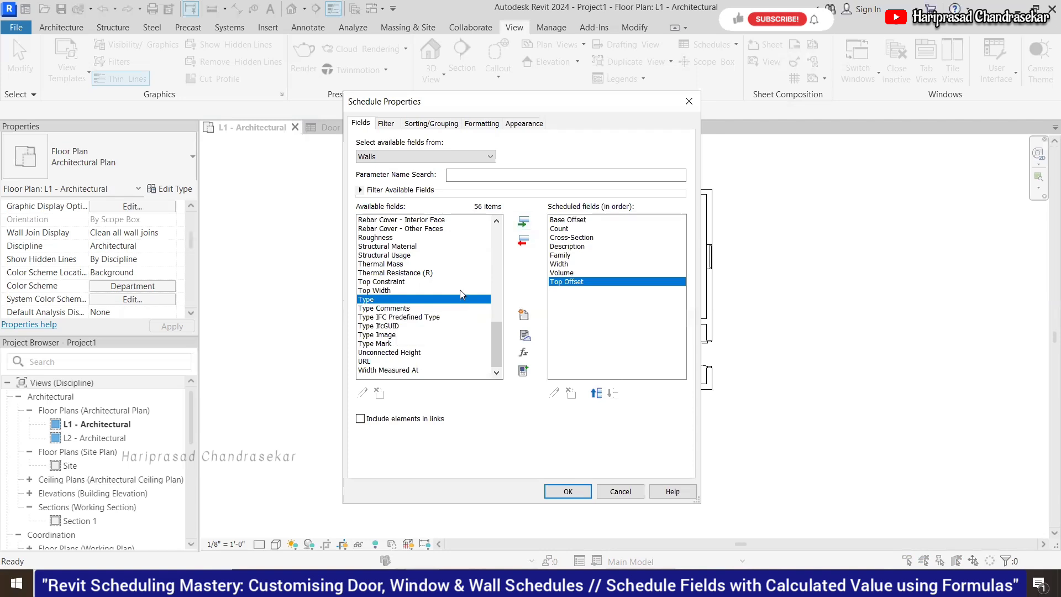
{"action": "scroll", "coordinate": [460, 289], "scroll_direction": "up", "scroll_amount": 2}
{"action": "left_click", "coordinate": [412, 273]}
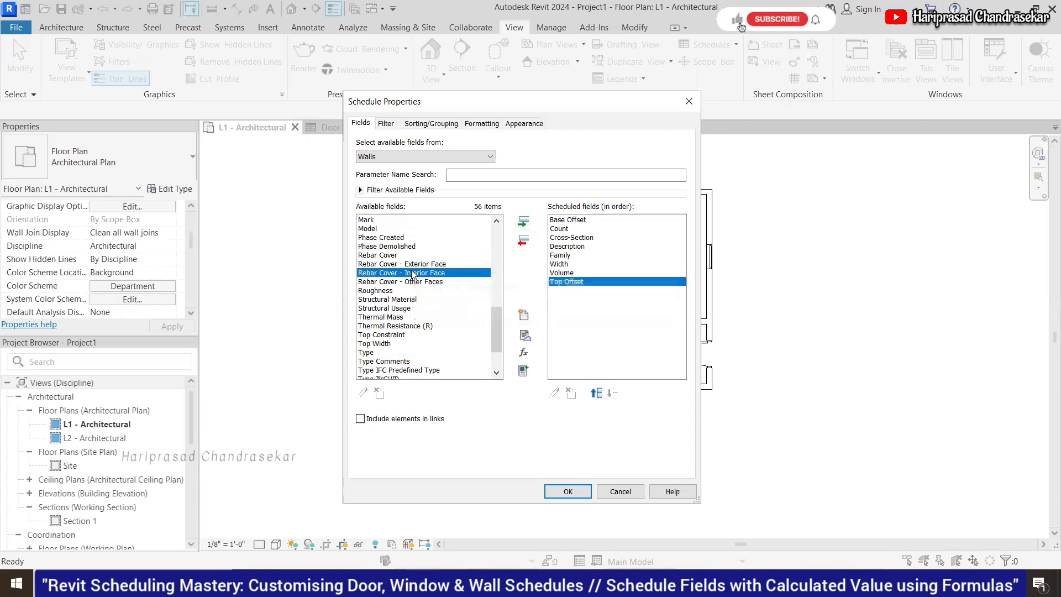
{"action": "key", "text": "l"}
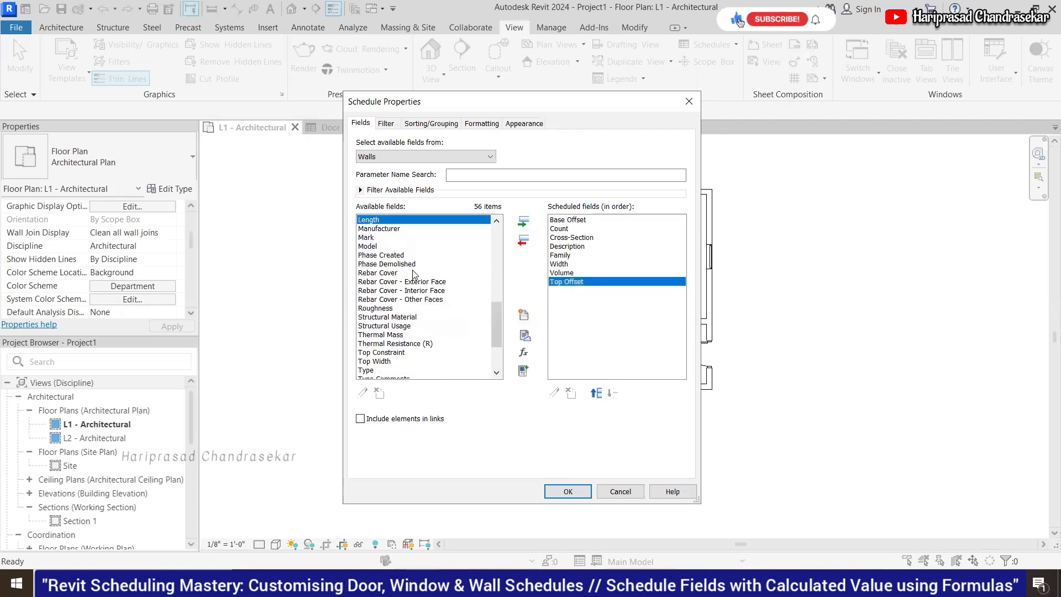
{"action": "left_click", "coordinate": [522, 223]}
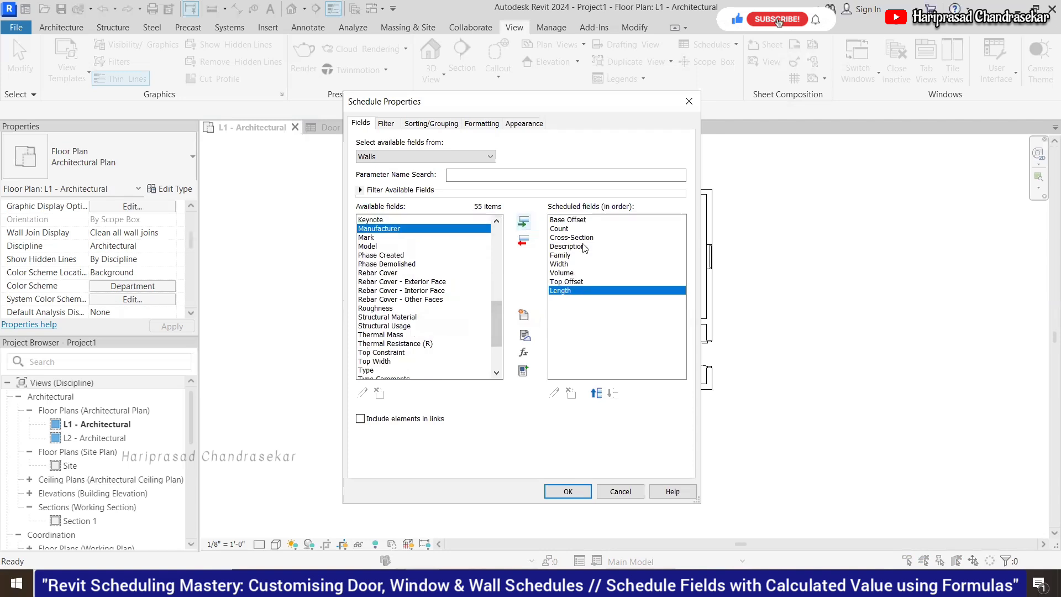
Step: Move the Length field to the first place in the wall schedule's field order
{"action": "left_click_drag", "start_coordinate": [604, 293], "coordinate": [634, 219]}
{"action": "left_click", "coordinate": [628, 296]}
{"action": "mouse_move", "coordinate": [623, 294]}
{"action": "left_mouse_down"}
{"action": "mouse_move", "coordinate": [633, 264]}
{"action": "mouse_move", "coordinate": [643, 299]}
{"action": "left_mouse_up"}
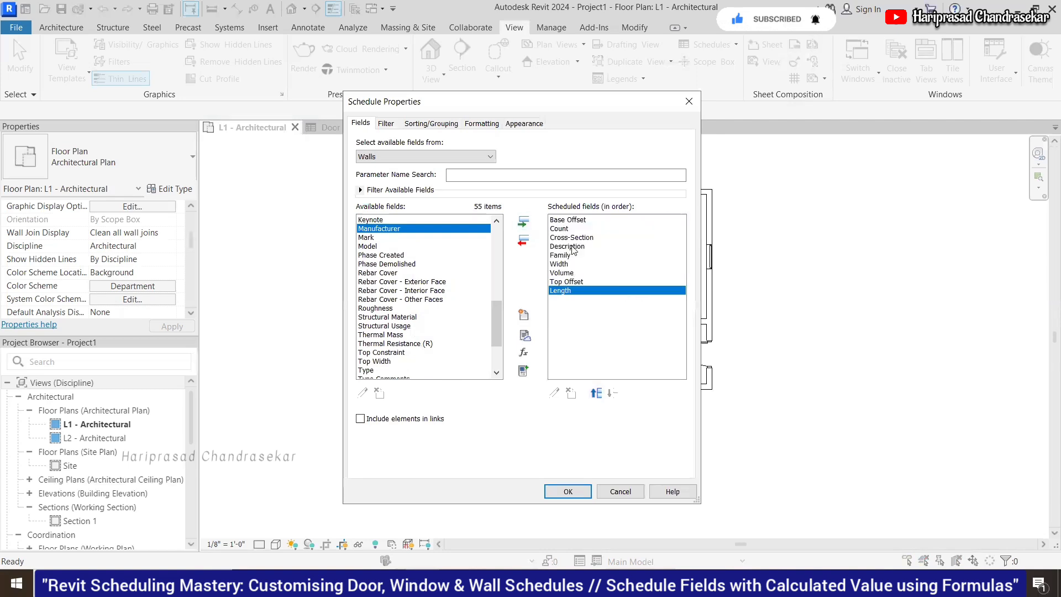
{"action": "left_click", "coordinate": [597, 393]}
{"action": "left_click", "coordinate": [597, 393]}
{"action": "left_click", "coordinate": [596, 394]}
{"action": "left_click", "coordinate": [596, 394]}
{"action": "left_click", "coordinate": [596, 394]}
{"action": "left_click", "coordinate": [597, 393]}
{"action": "left_click", "coordinate": [596, 394]}
{"action": "left_click", "coordinate": [597, 394]}
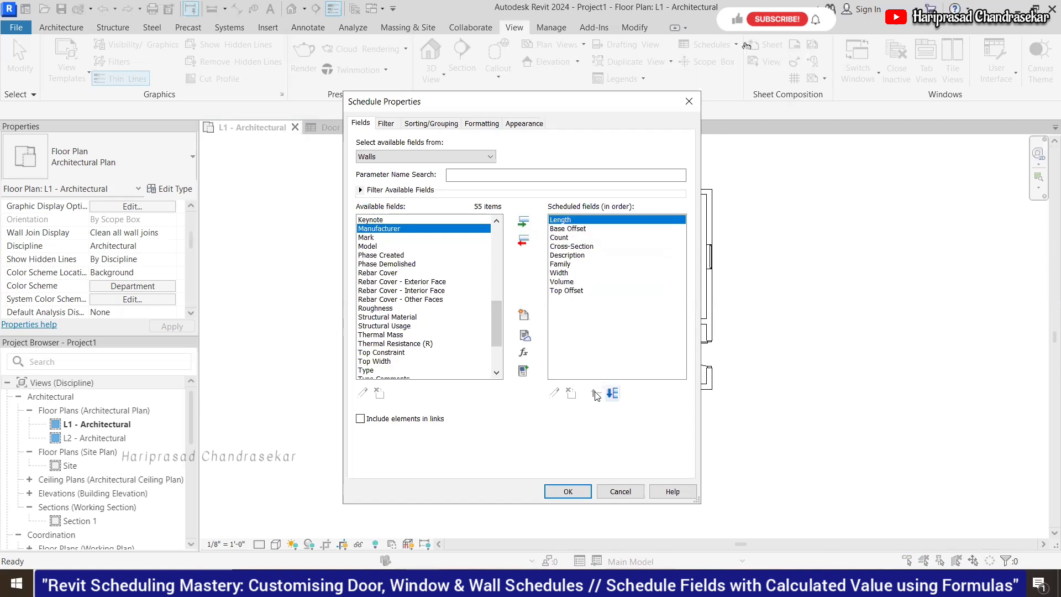
Step: Move the Width field up so it directly follows Length in the field order
{"action": "left_click", "coordinate": [563, 272]}
{"action": "left_click", "coordinate": [596, 393]}
{"action": "left_click", "coordinate": [597, 393]}
{"action": "left_click", "coordinate": [597, 393]}
{"action": "left_click", "coordinate": [597, 393]}
{"action": "left_click", "coordinate": [596, 394]}
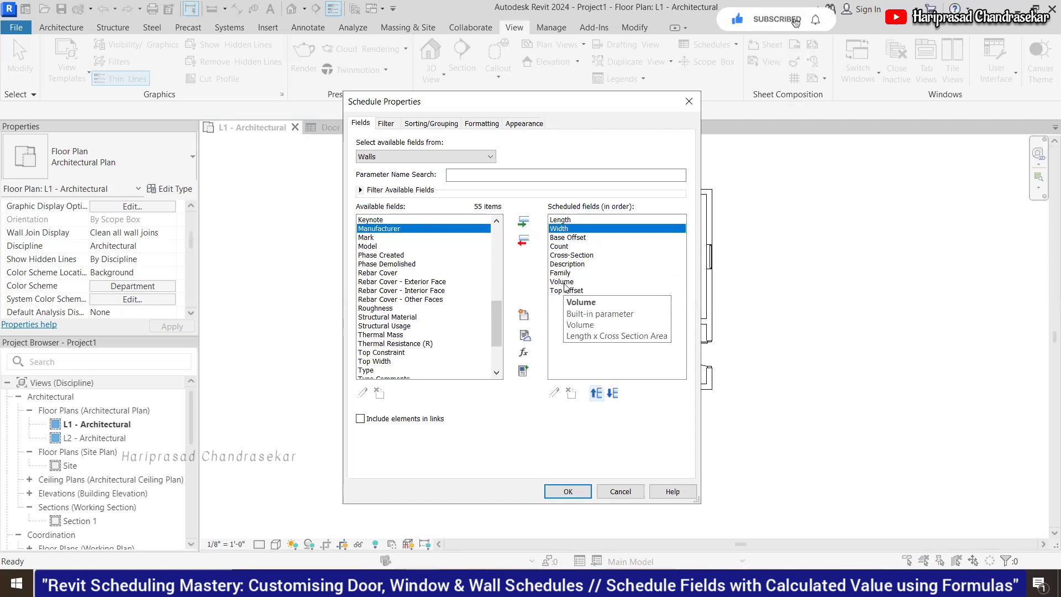
Step: Add the Unconnected Height field to the scheduled fields directly after Width
{"action": "left_click", "coordinate": [389, 273]}
{"action": "scroll", "coordinate": [402, 271], "scroll_direction": "up", "scroll_amount": 3}
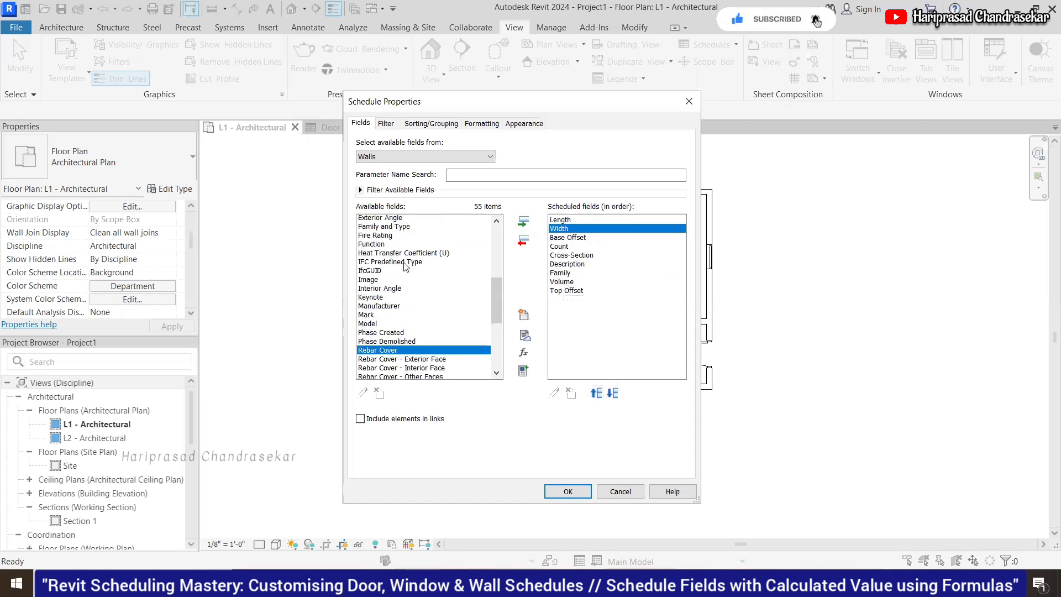
{"action": "scroll", "coordinate": [402, 271], "scroll_direction": "down", "scroll_amount": 2}
{"action": "key", "text": "t"}
{"action": "key", "text": "t"}
{"action": "key", "text": "t"}
{"action": "key", "text": "t"}
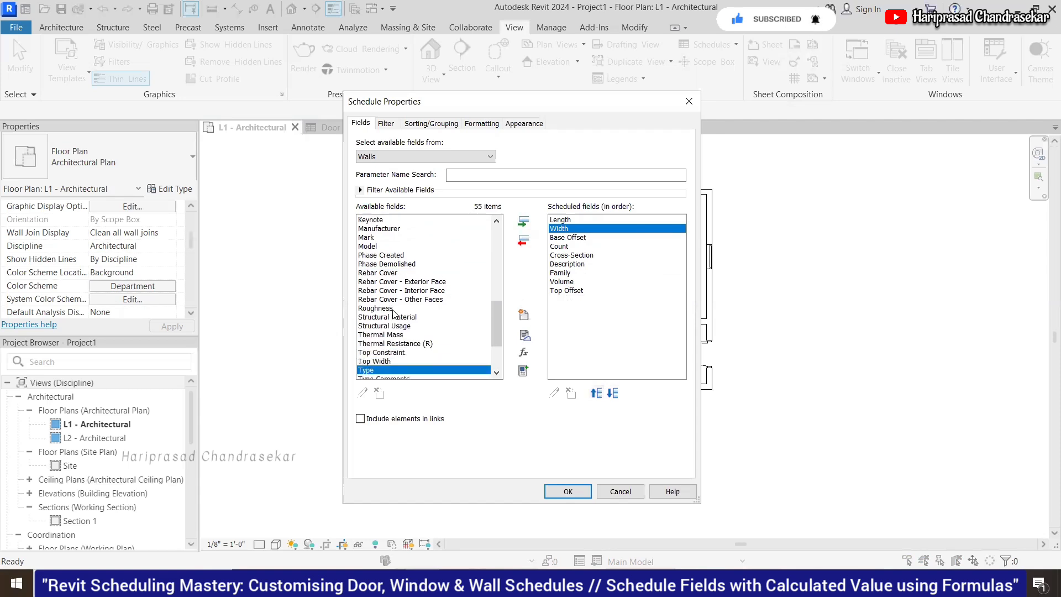
{"action": "scroll", "coordinate": [409, 318], "scroll_direction": "down", "scroll_amount": 2}
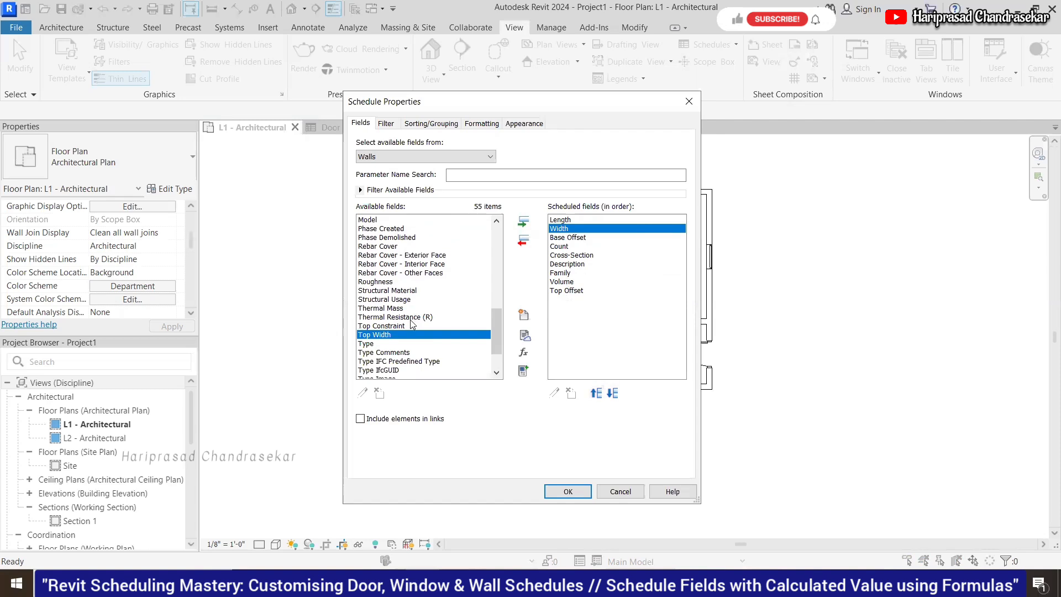
{"action": "scroll", "coordinate": [411, 324], "scroll_direction": "down", "scroll_amount": 2}
{"action": "left_click", "coordinate": [419, 352]}
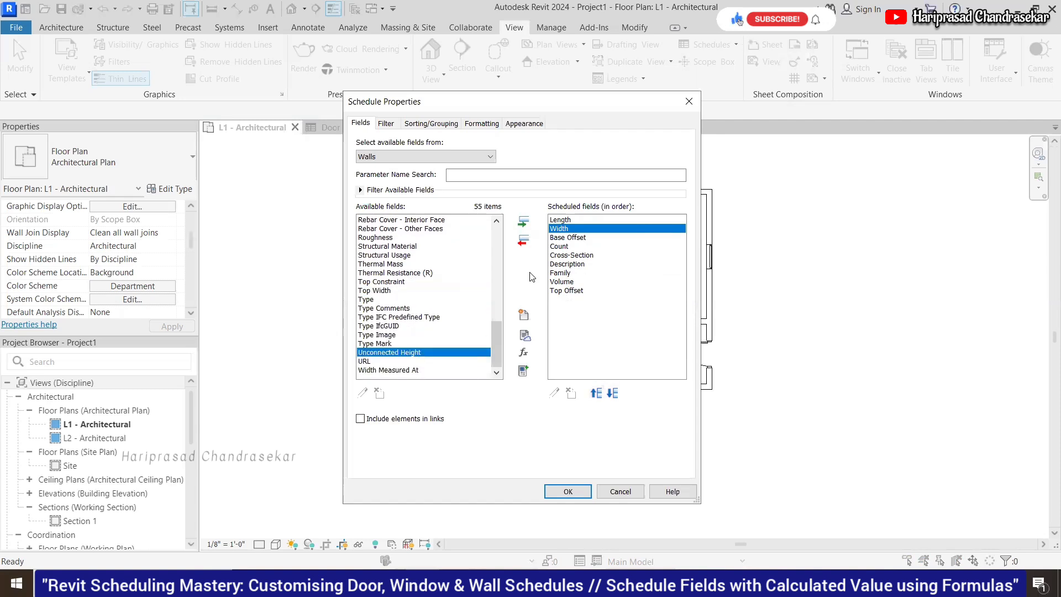
{"action": "left_click", "coordinate": [525, 224]}
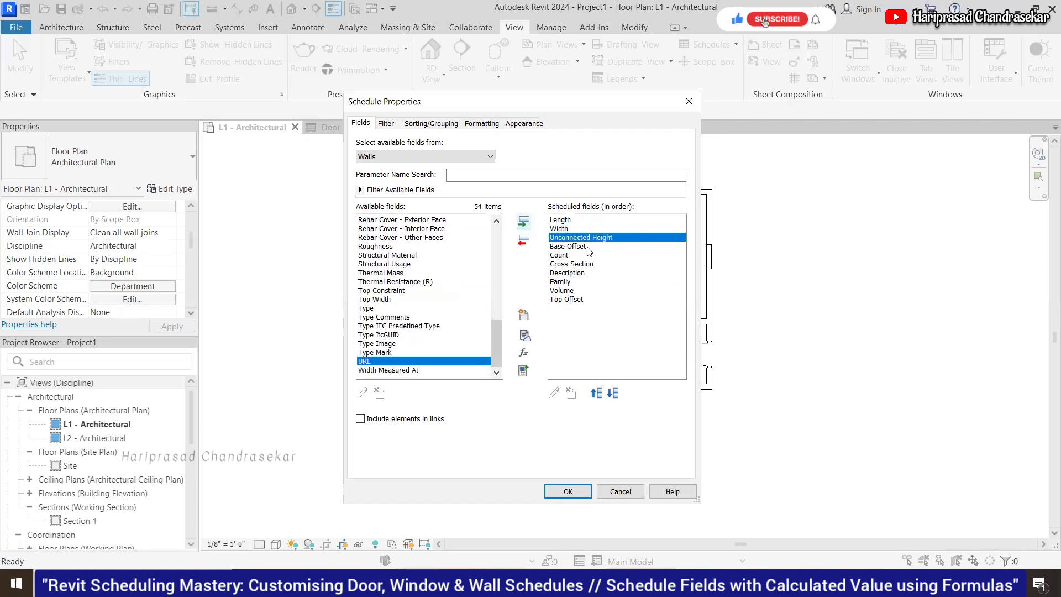
Step: Move the Top Offset field up so it directly follows Base Offset
{"action": "left_click", "coordinate": [589, 248]}
{"action": "left_click", "coordinate": [569, 299]}
{"action": "left_click", "coordinate": [595, 393]}
{"action": "left_click", "coordinate": [596, 393]}
{"action": "left_click", "coordinate": [596, 394]}
{"action": "left_click", "coordinate": [596, 394]}
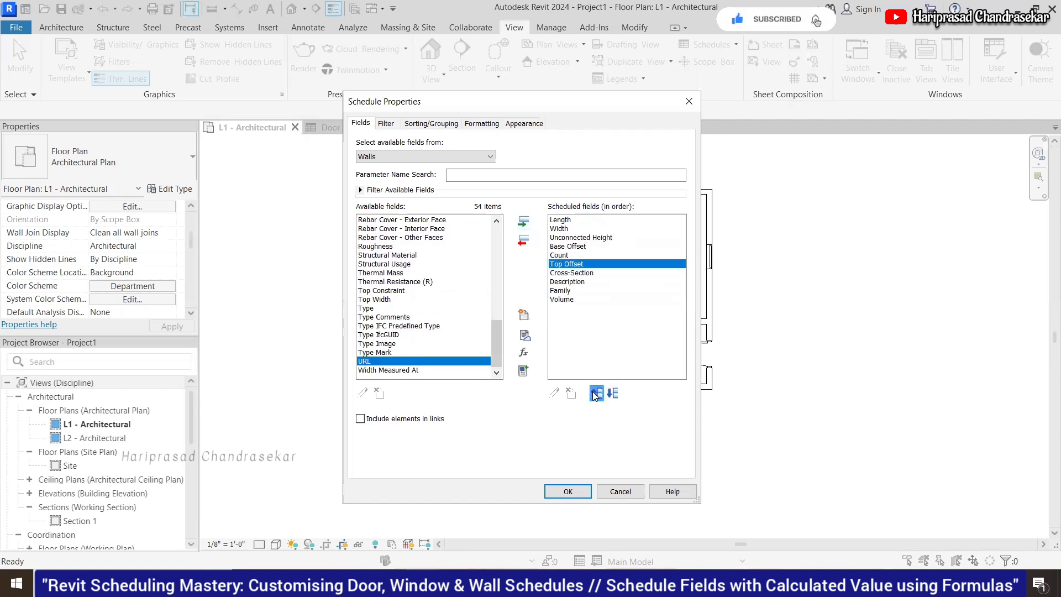
{"action": "left_click", "coordinate": [596, 394]}
Step: Move the Cross-Section field up one place so it comes before Count
{"action": "left_click", "coordinate": [571, 273]}
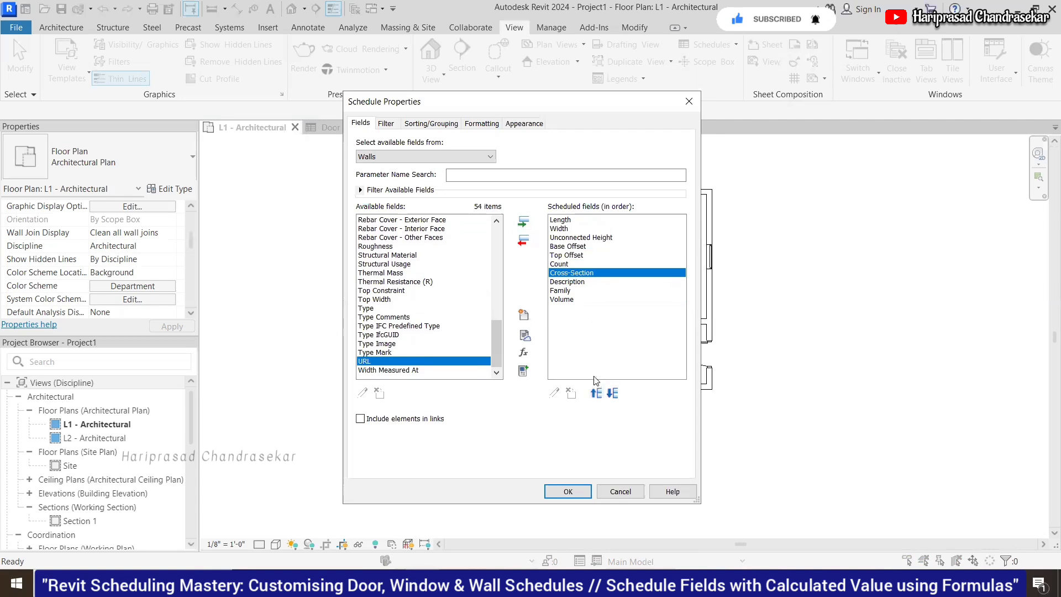
{"action": "left_click", "coordinate": [596, 394]}
{"action": "left_click", "coordinate": [572, 282]}
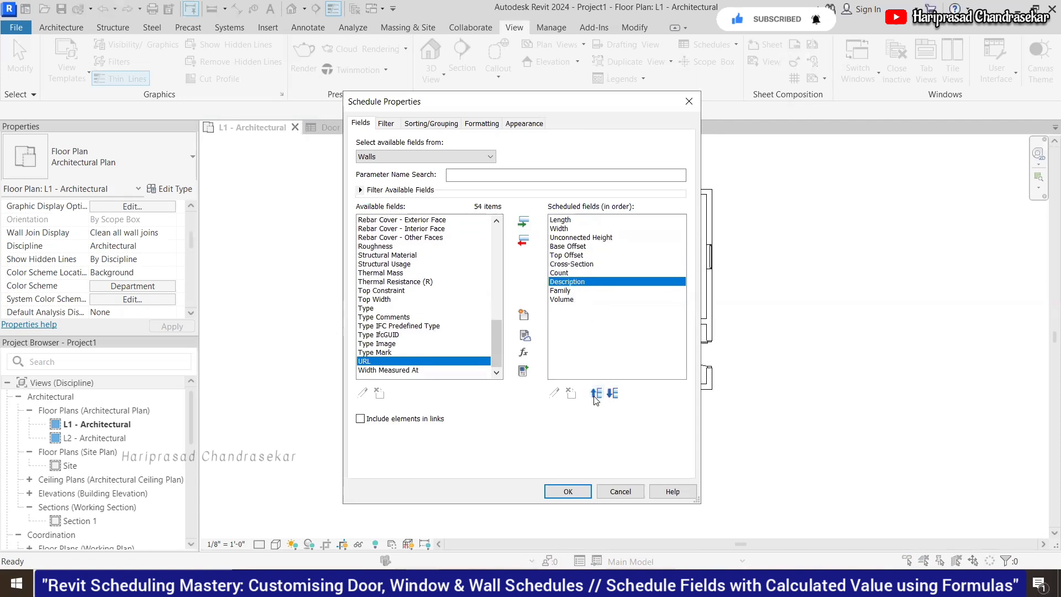
Step: Move the Volume field up so it sits between Base Offset and Top Offset
{"action": "left_click", "coordinate": [569, 291]}
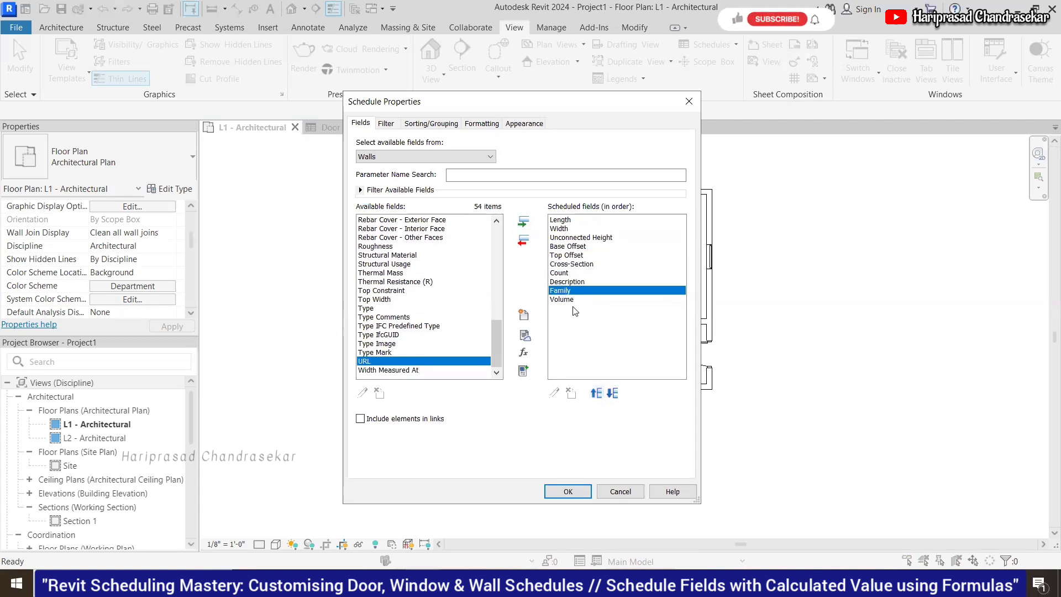
{"action": "left_click", "coordinate": [573, 300]}
{"action": "left_click", "coordinate": [596, 394]}
{"action": "left_click", "coordinate": [596, 393]}
{"action": "left_click", "coordinate": [596, 393]}
{"action": "left_click", "coordinate": [595, 393]}
{"action": "left_click", "coordinate": [596, 394]}
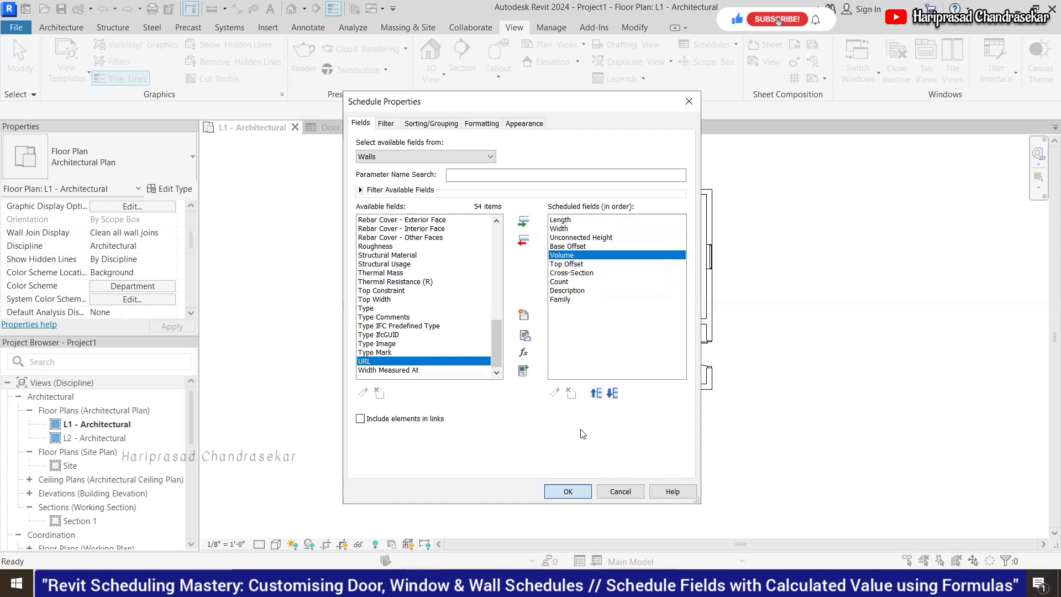
Step: Generate the wall schedule with the arranged fields and widen its Description column
{"action": "left_click", "coordinate": [567, 492]}
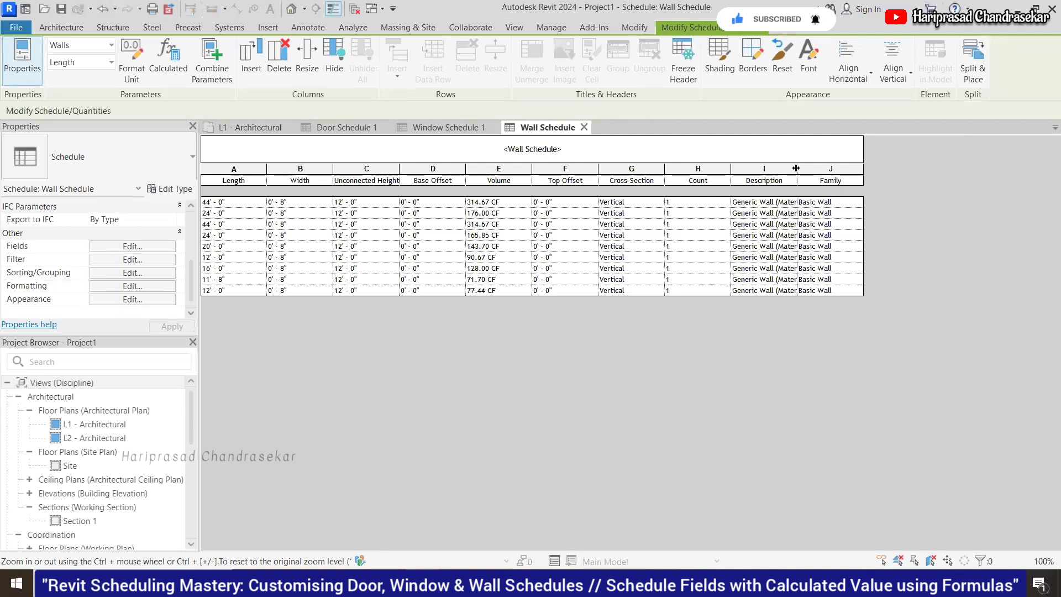
{"action": "left_click_drag", "start_coordinate": [796, 168], "coordinate": [839, 169]}
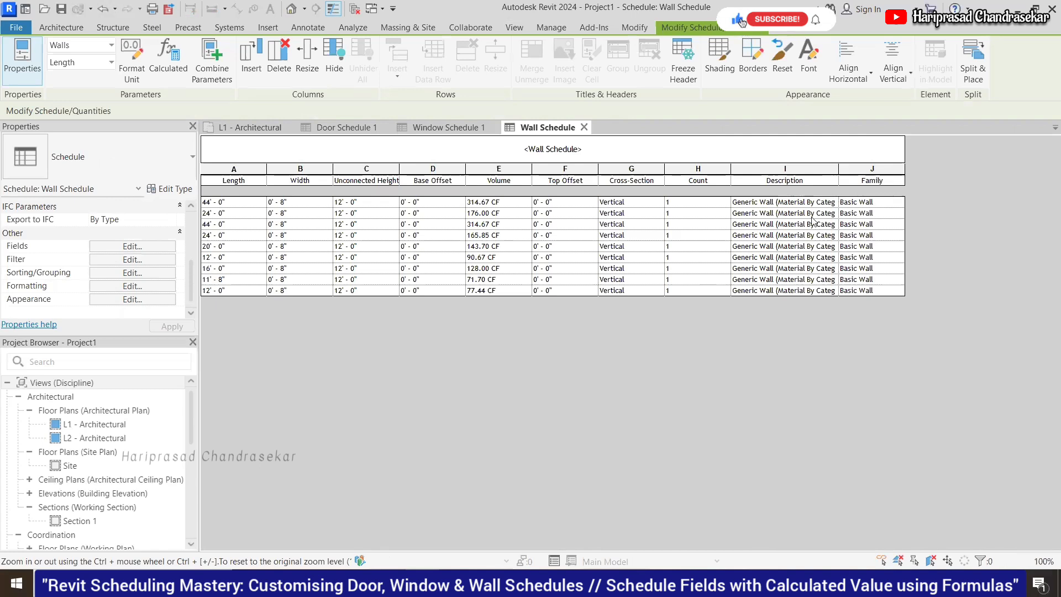
Step: Remove the Description field from the wall schedule and move Family to the first place in the field order
{"action": "left_click", "coordinate": [156, 244]}
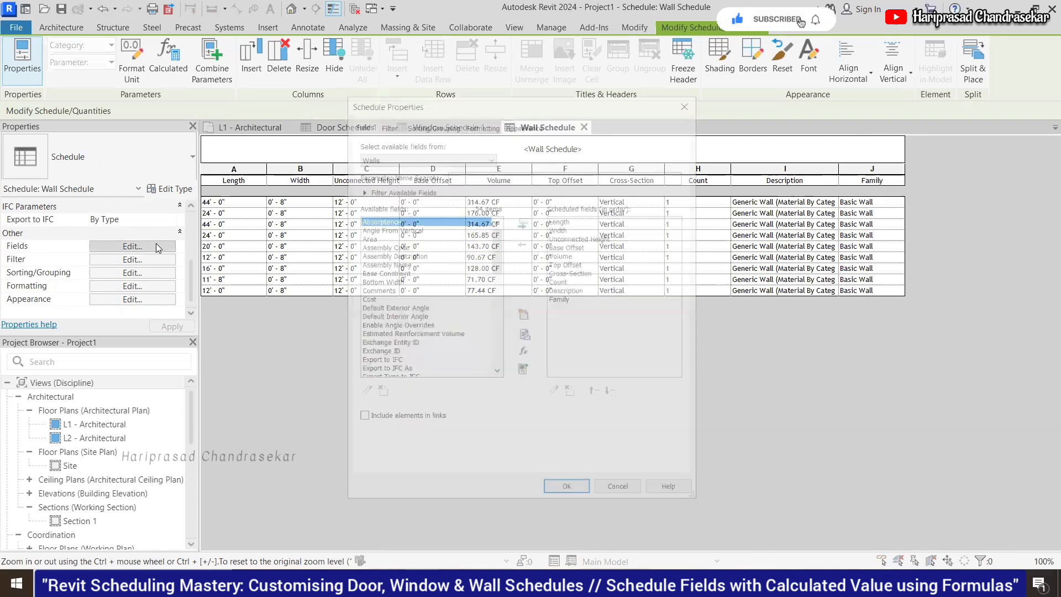
{"action": "double_click", "coordinate": [572, 292]}
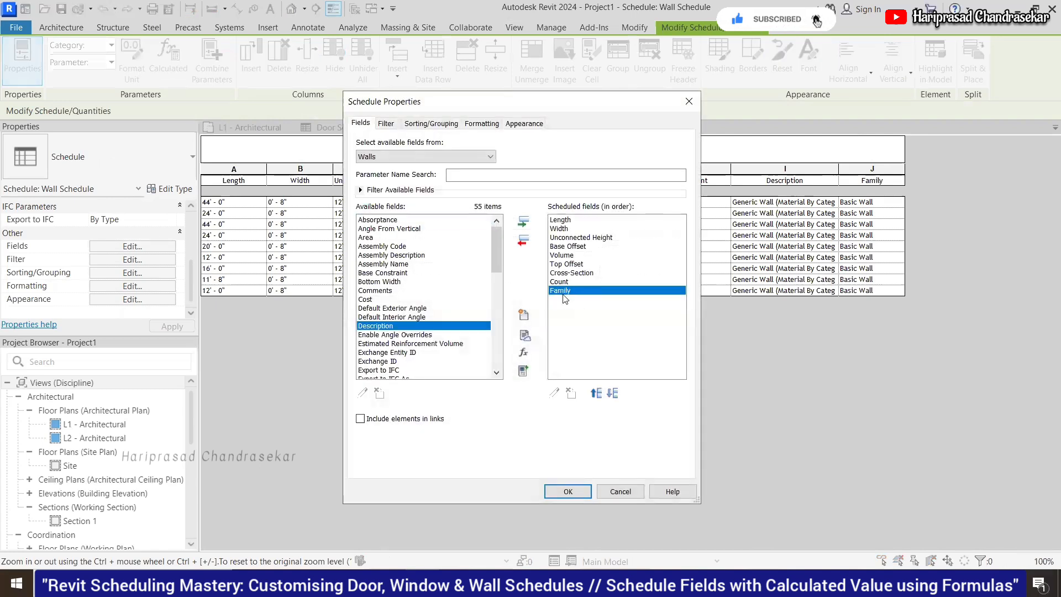
{"action": "left_click", "coordinate": [596, 394]}
{"action": "left_click", "coordinate": [596, 395]}
{"action": "left_click", "coordinate": [597, 394]}
{"action": "left_click", "coordinate": [597, 394]}
{"action": "left_click", "coordinate": [597, 395]}
{"action": "left_click", "coordinate": [598, 394]}
{"action": "left_click", "coordinate": [597, 394]}
{"action": "left_click", "coordinate": [598, 394]}
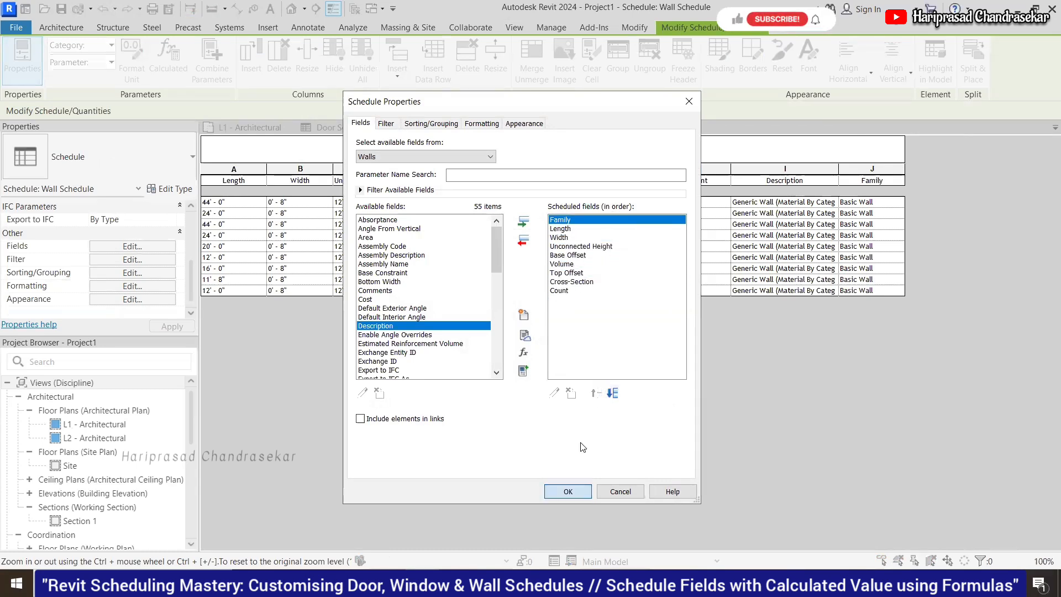
{"action": "left_click", "coordinate": [568, 492]}
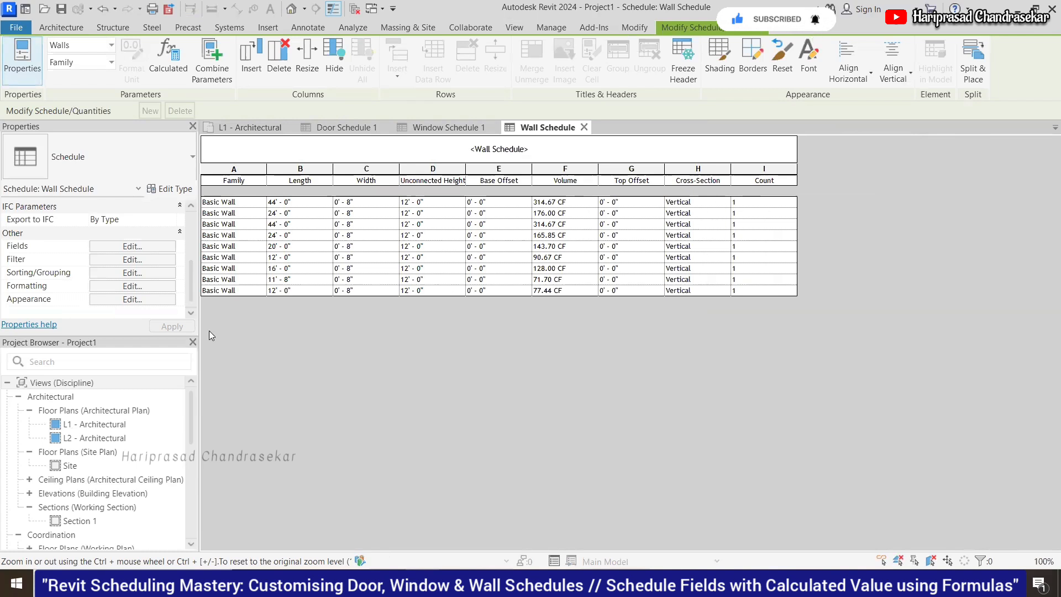
Step: Remove the Cross-Section field from the wall schedule
{"action": "left_click", "coordinate": [132, 246]}
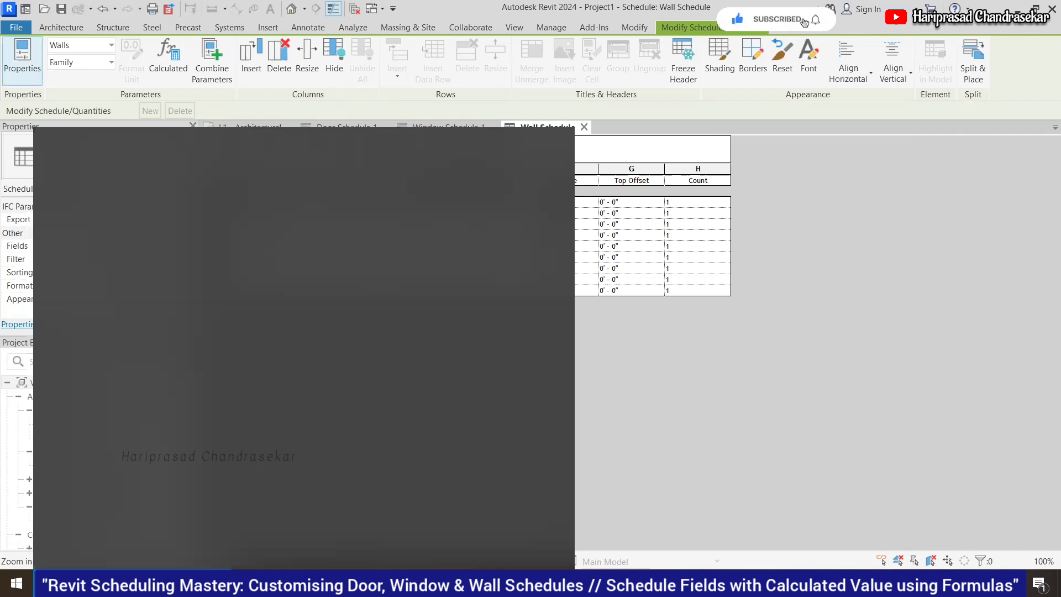
Step: Open the Windows Calculator and compute the brick volume as 9 × 4.5 × 3
{"action": "type", "text": "calc"}
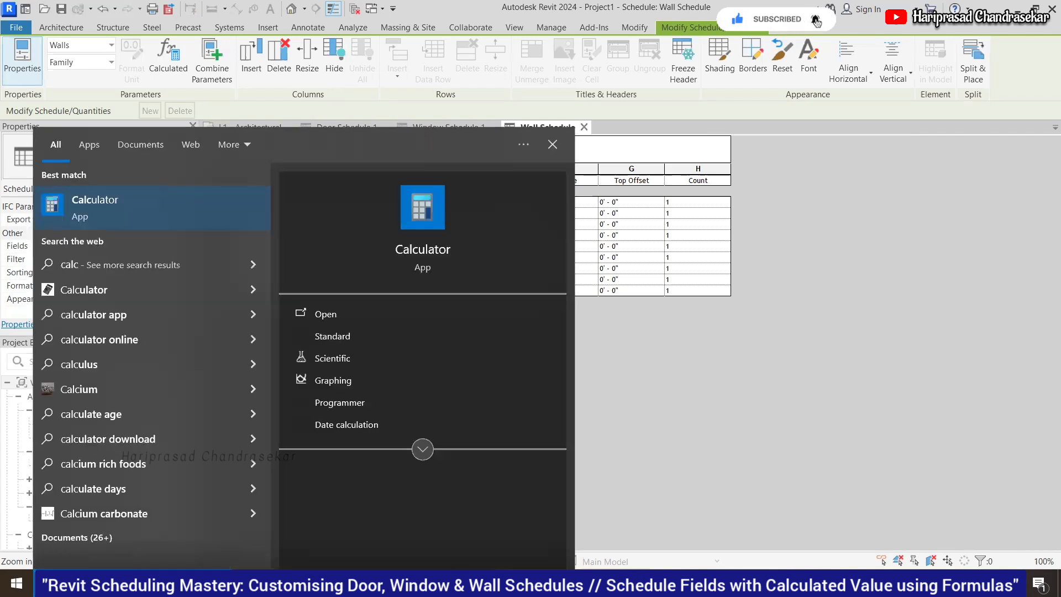
{"action": "key", "text": "Return"}
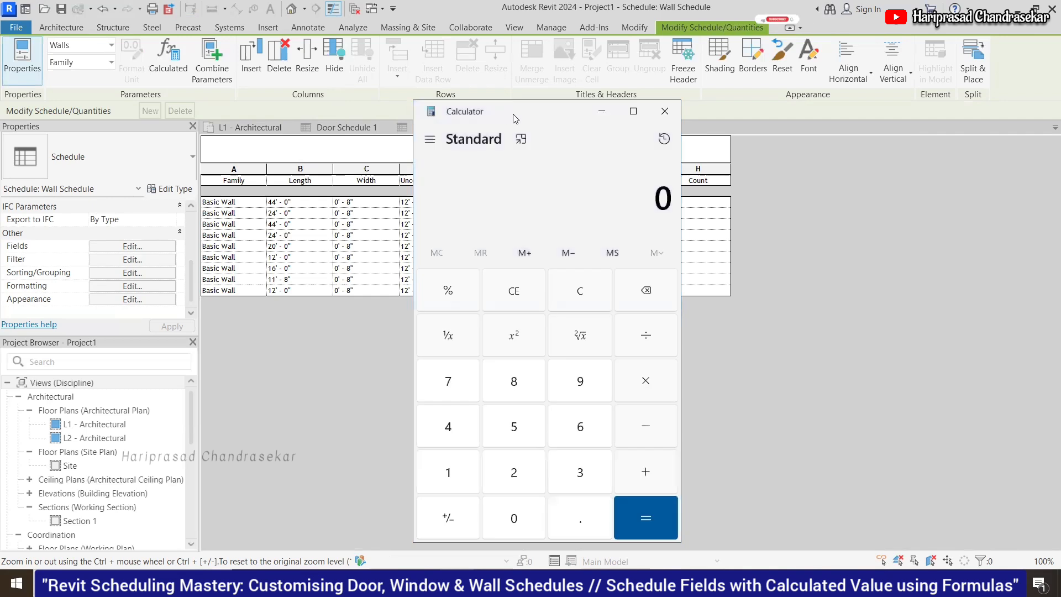
{"action": "left_click_drag", "start_coordinate": [503, 111], "coordinate": [713, 90]}
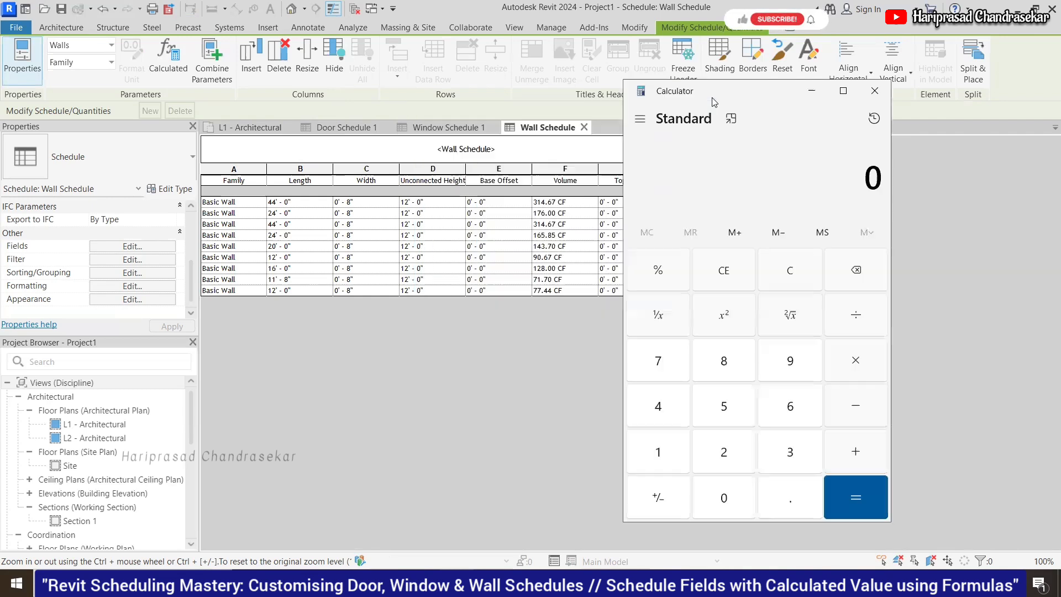
{"action": "left_click", "coordinate": [783, 374]}
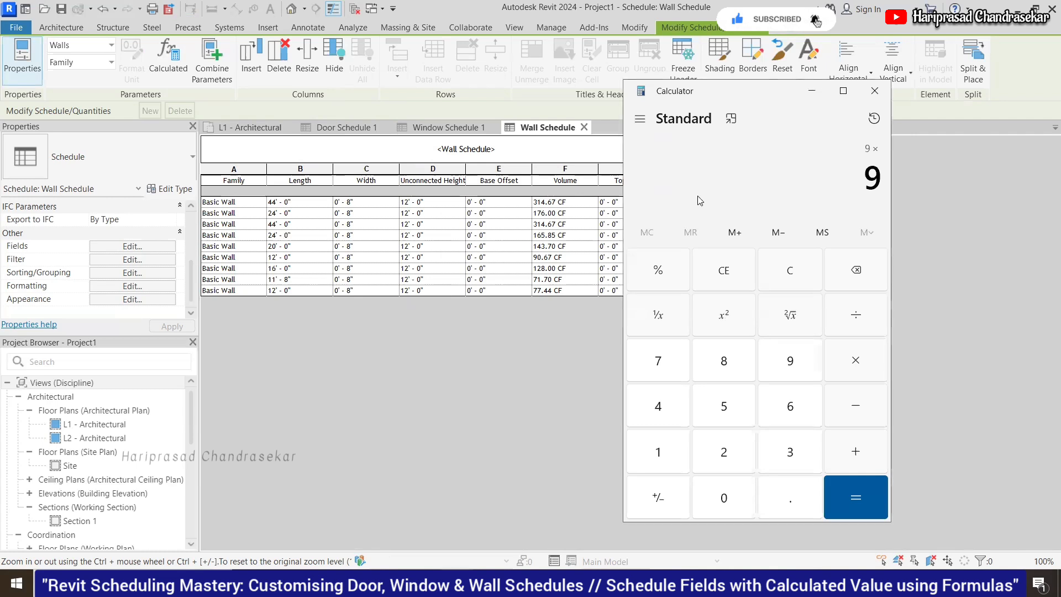
{"action": "type", "text": "4.5"}
{"action": "key", "text": "asterisk"}
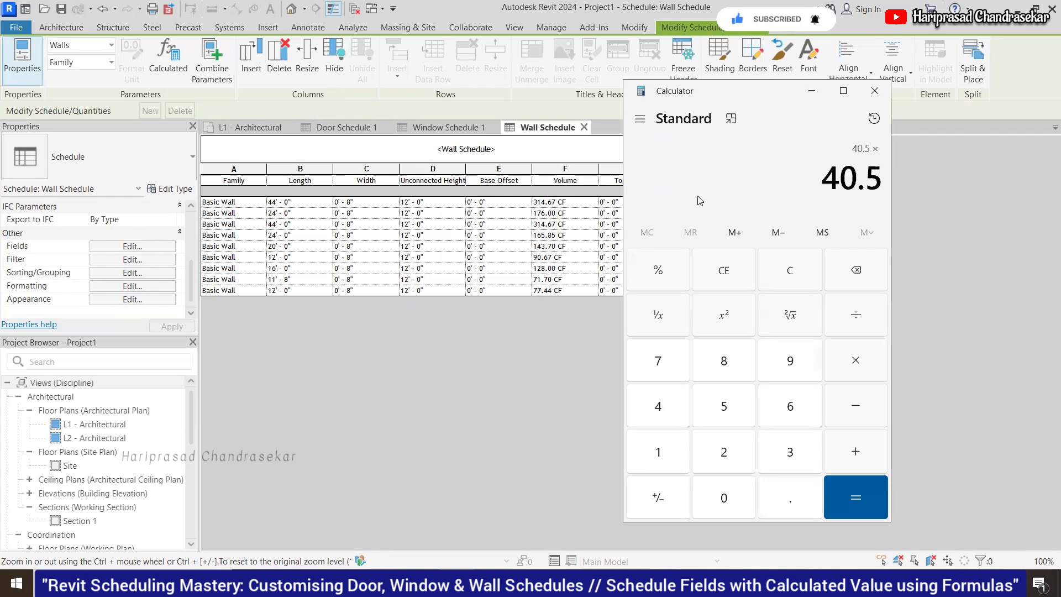
{"action": "type", "text": "3"}
{"action": "key", "text": "Return"}
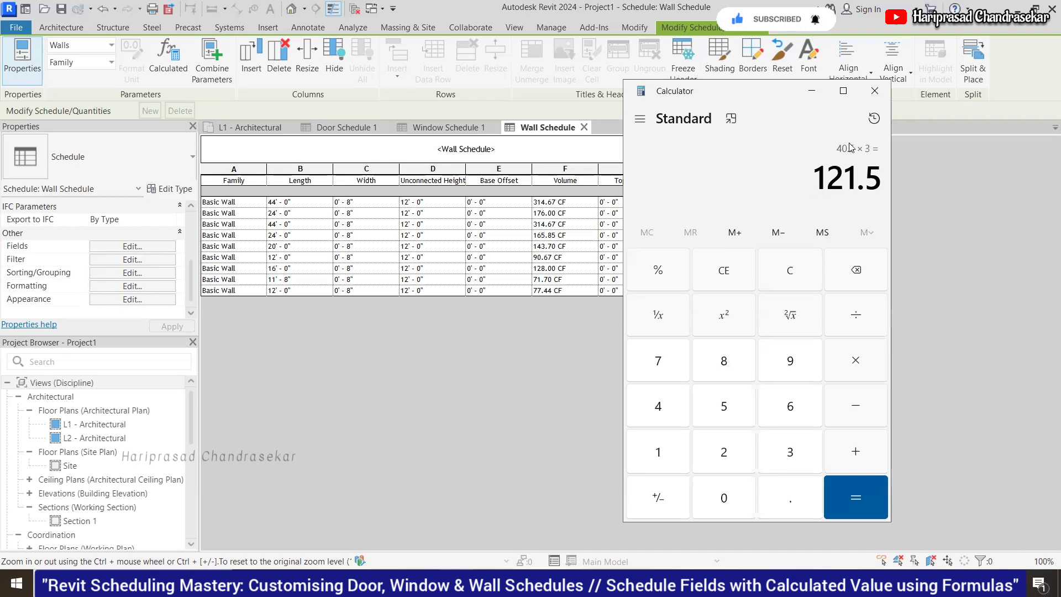
{"action": "left_click", "coordinate": [874, 94]}
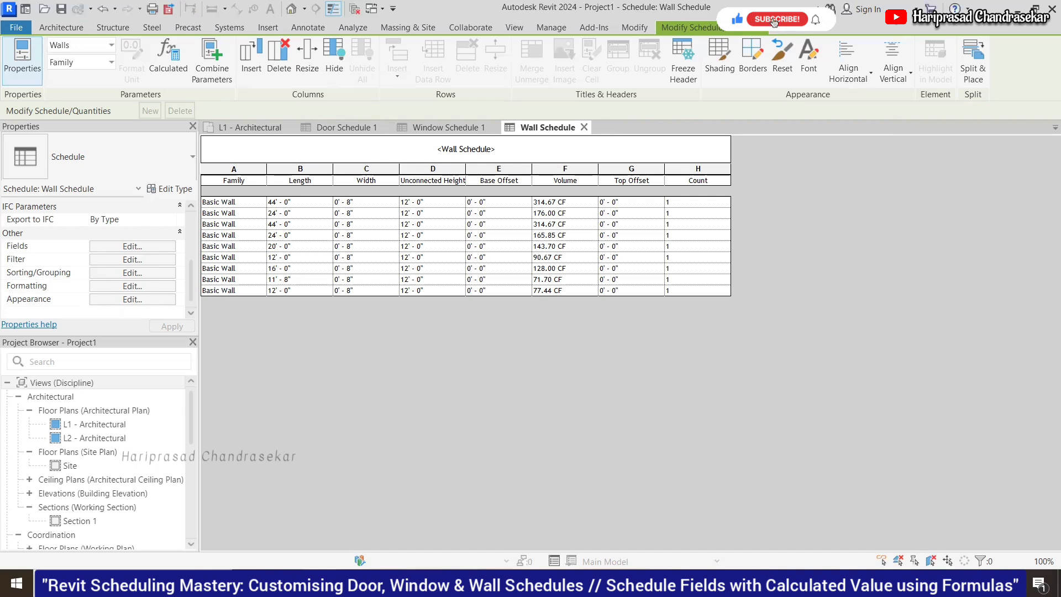
Step: Switch to Chrome in an Incognito window and search the web for "cubic inches to cft"
{"action": "right_click", "coordinate": [320, 585]}
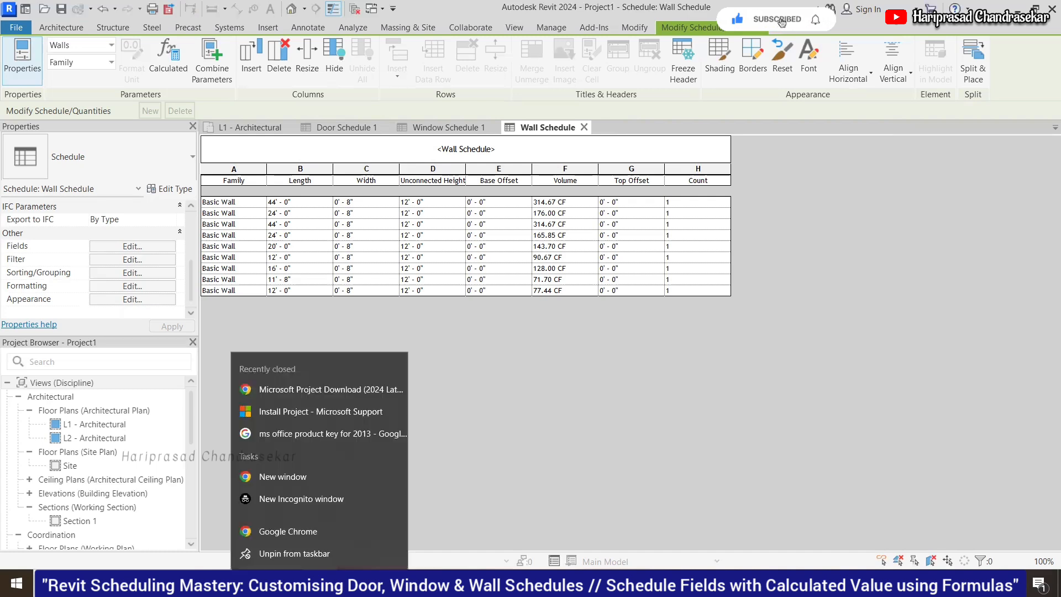
{"action": "left_click", "coordinate": [313, 529]}
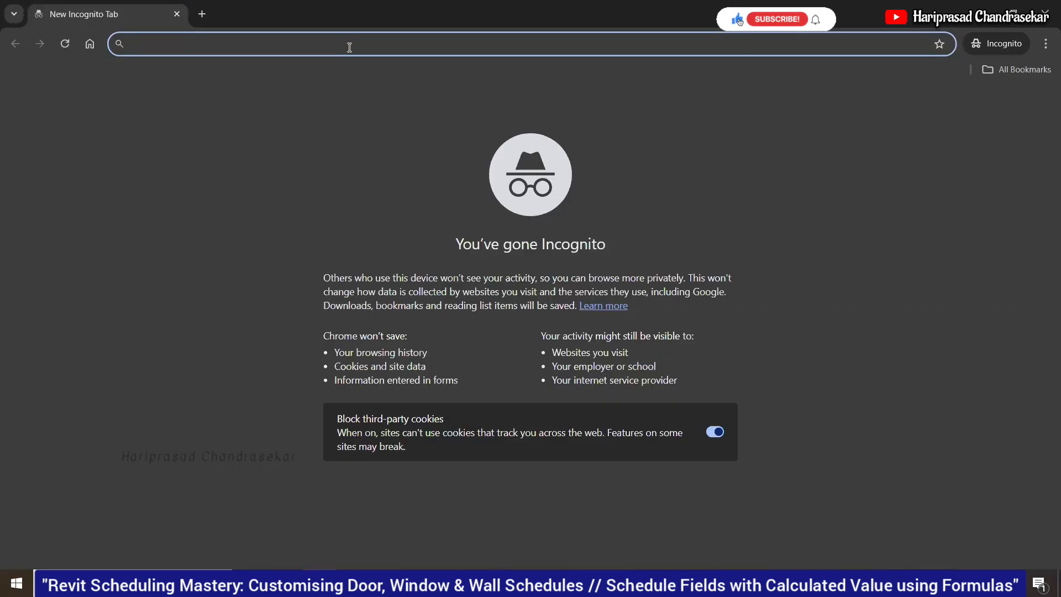
{"action": "type", "text": "cubic"}
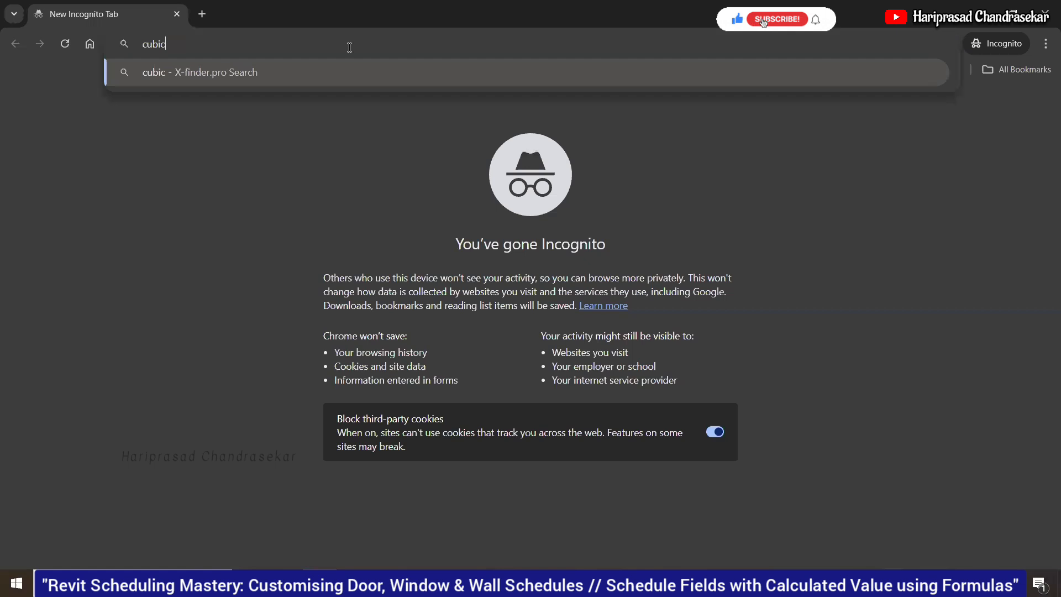
{"action": "type", "text": " inches to"}
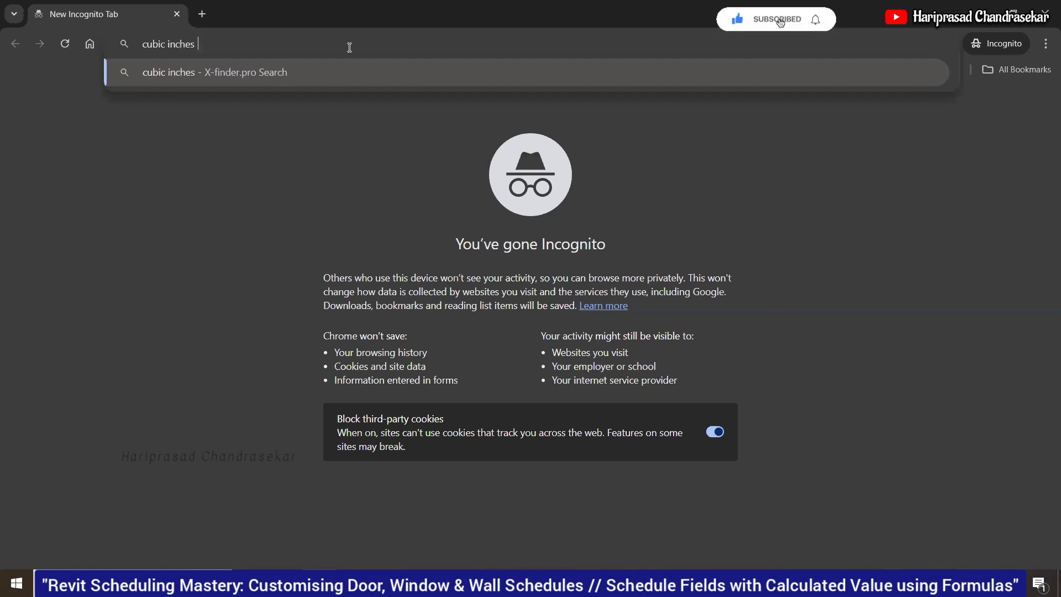
{"action": "type", "text": " cft"}
{"action": "key", "text": "Return"}
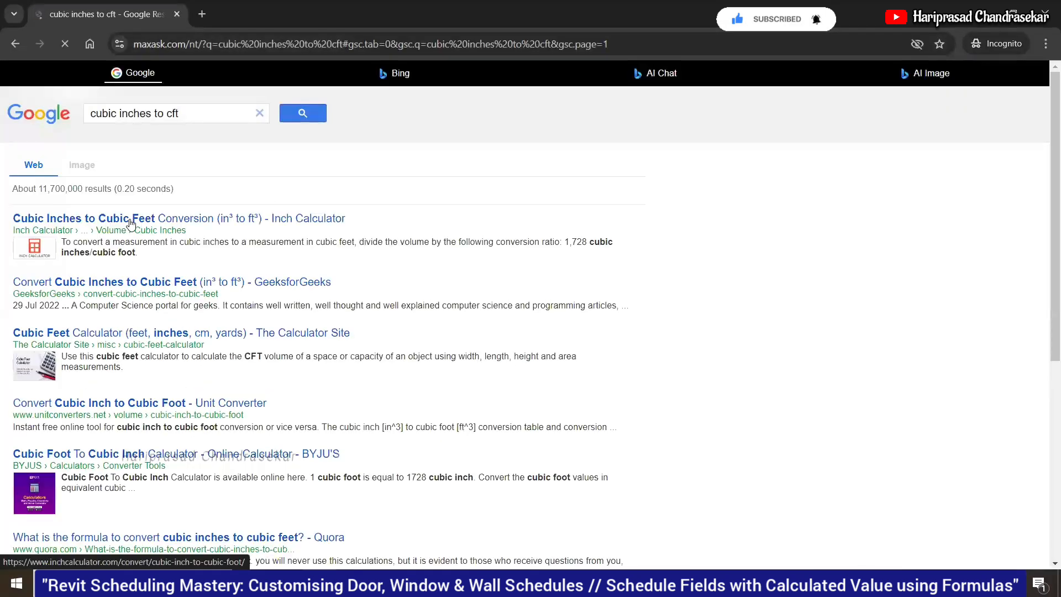
Step: Convert 122 cubic inches to cubic feet on the Inch Calculator converter page, then return to Revit
{"action": "left_click", "coordinate": [132, 220]}
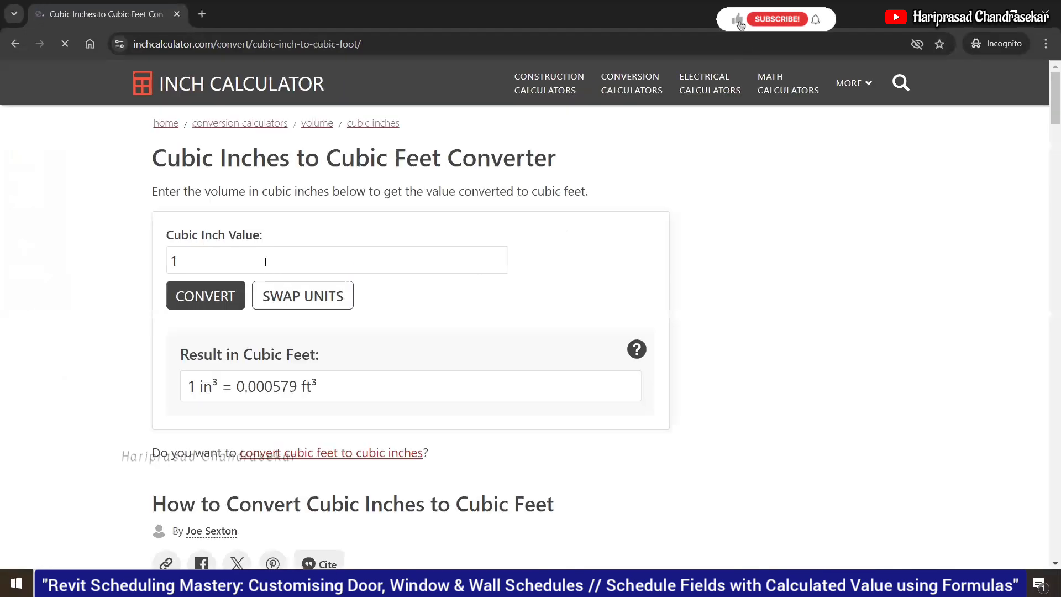
{"action": "double_click", "coordinate": [175, 262]}
{"action": "key", "text": "BackSpace"}
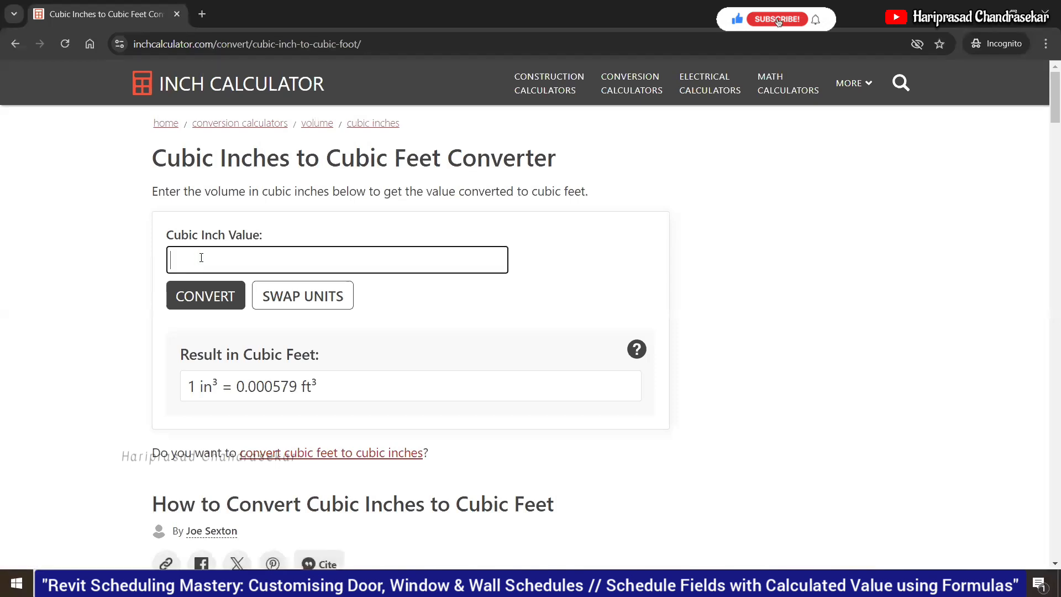
{"action": "type", "text": "122"}
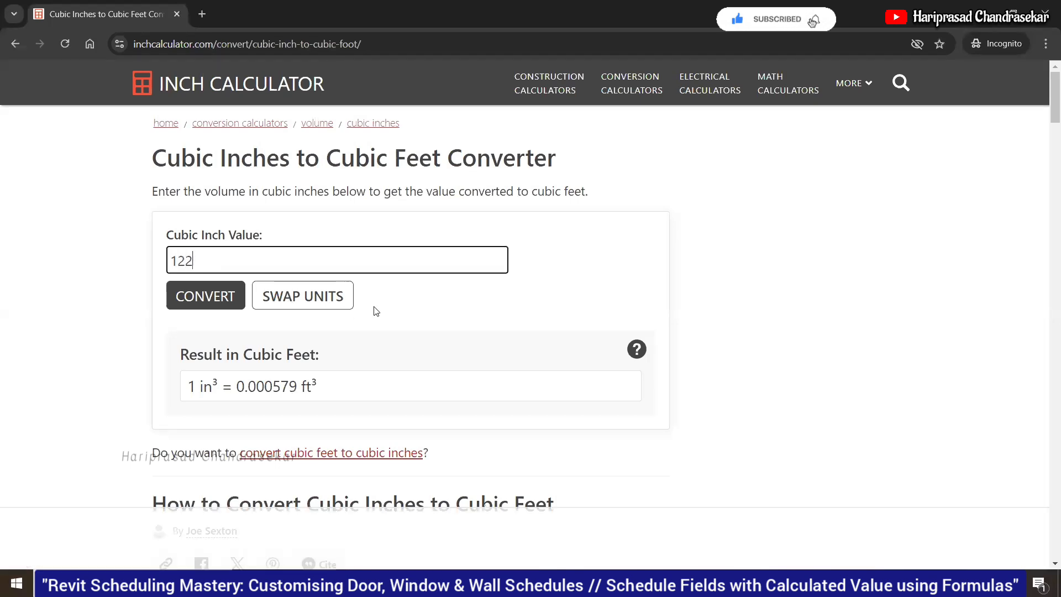
{"action": "left_click", "coordinate": [219, 295]}
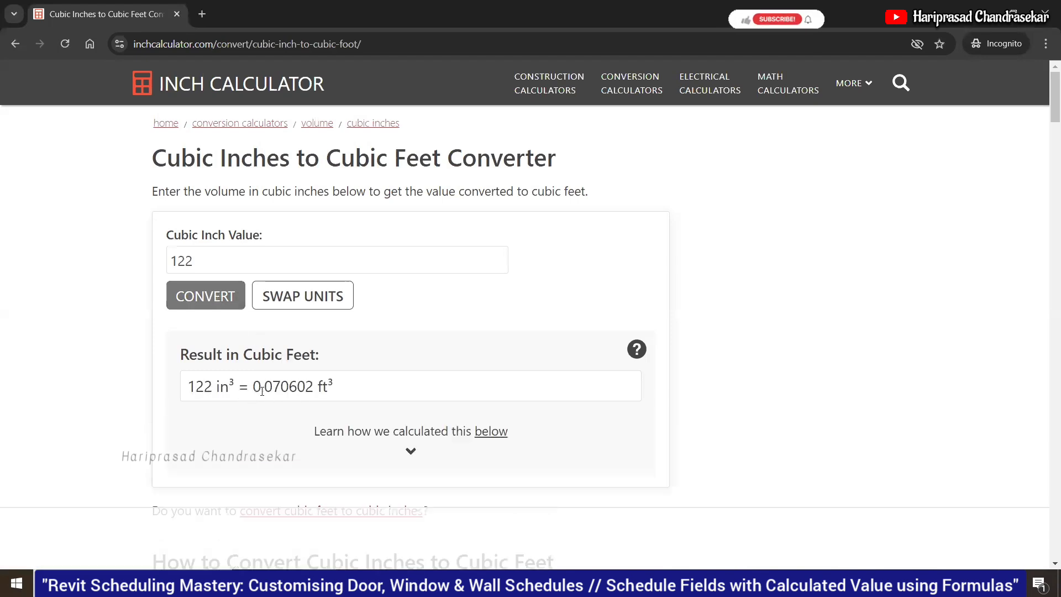
{"action": "left_click_drag", "start_coordinate": [253, 386], "coordinate": [284, 386]}
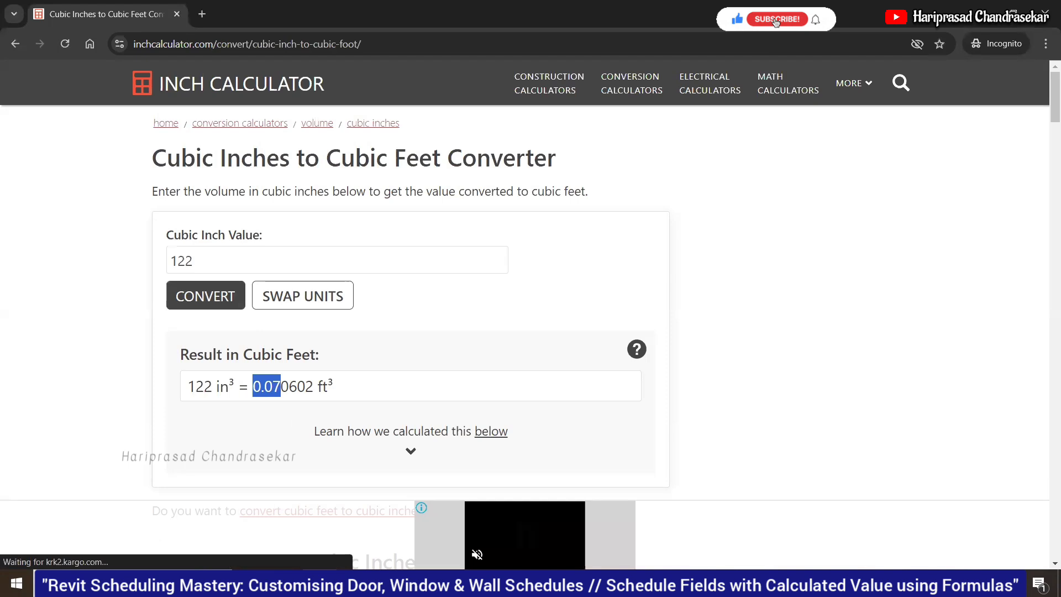
{"action": "left_click", "coordinate": [983, 12]}
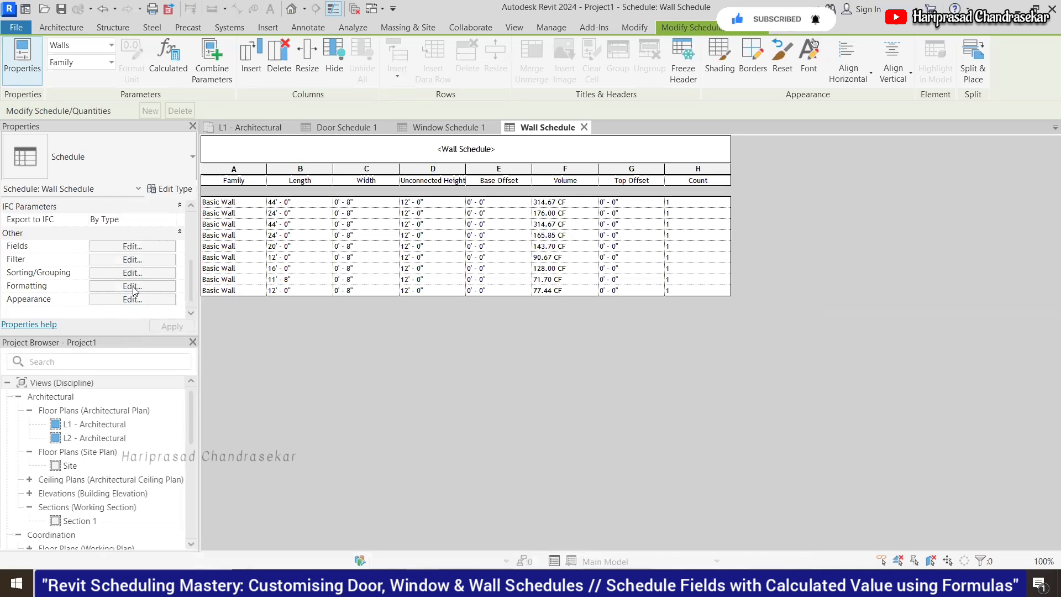
Step: Add a calculated value named "No. of Bricks" with the formula Volume/0.07 to the wall schedule's fields
{"action": "left_click", "coordinate": [153, 251]}
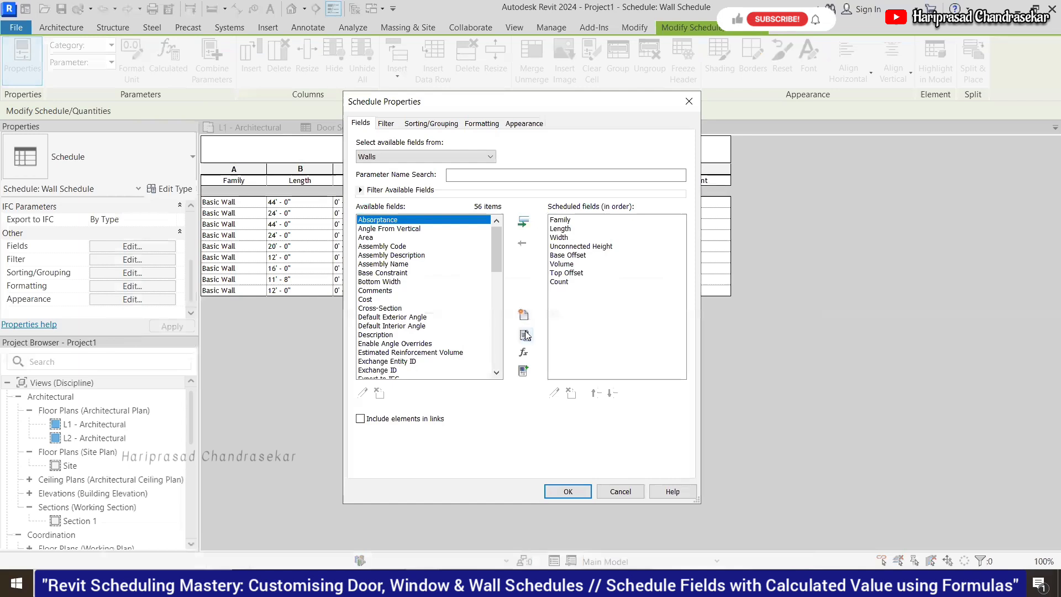
{"action": "left_click", "coordinate": [523, 353]}
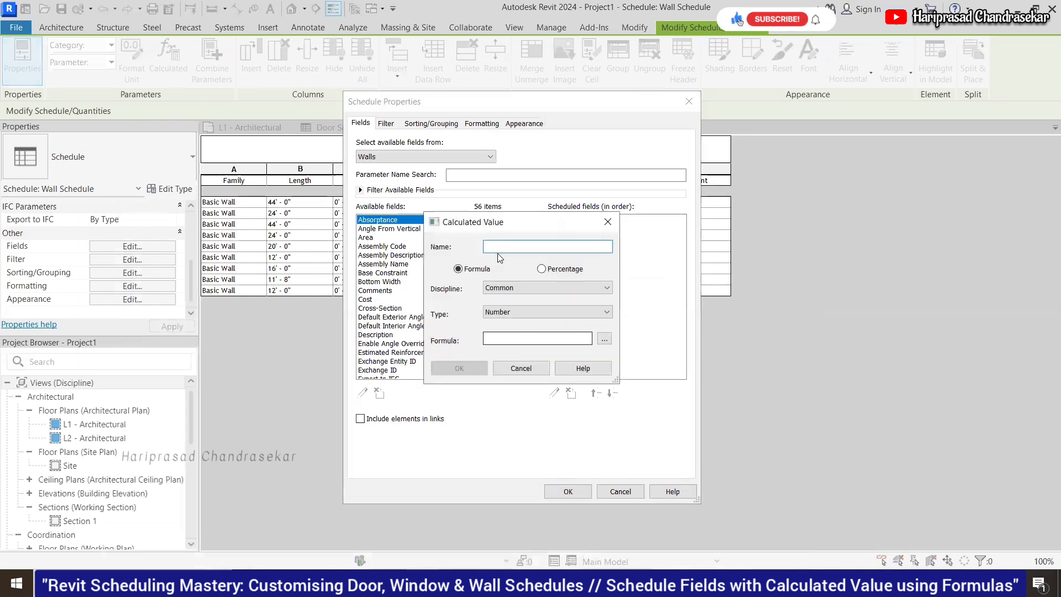
{"action": "type", "text": "No."}
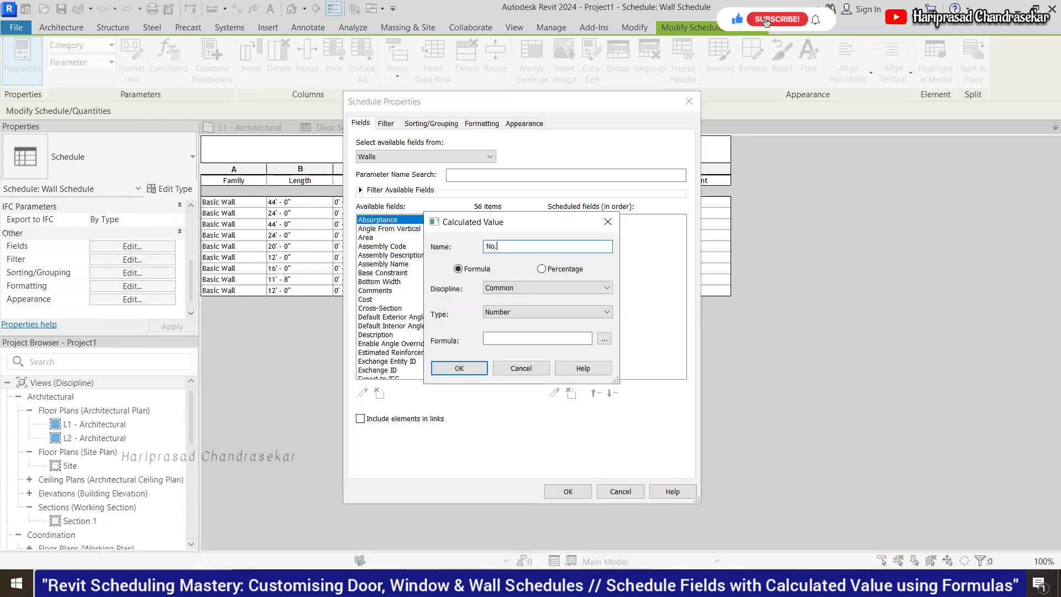
{"action": "type", "text": " of Bricks"}
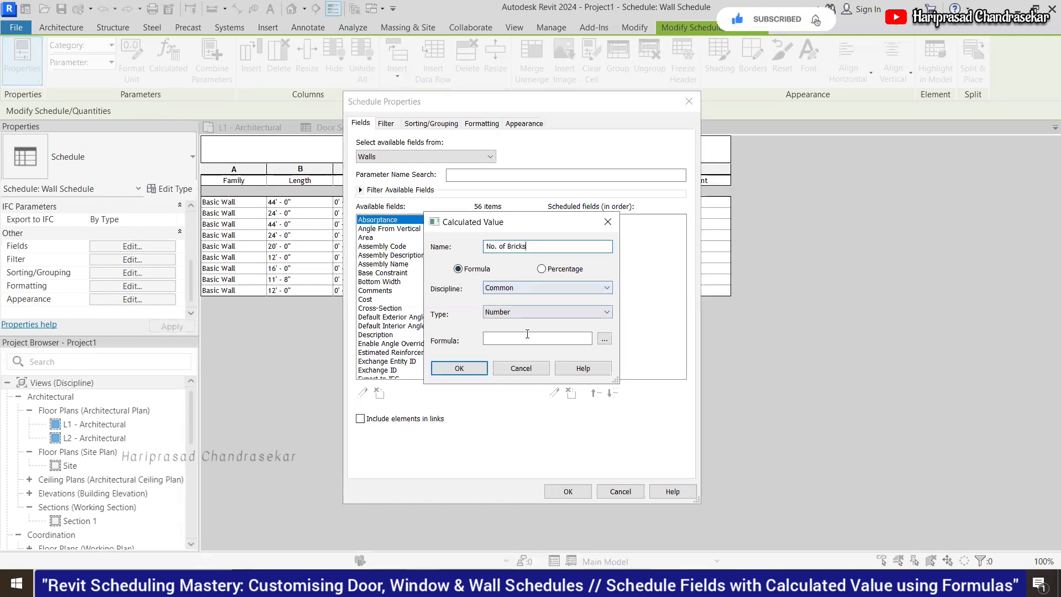
{"action": "left_click", "coordinate": [604, 338]}
{"action": "double_click", "coordinate": [459, 281]}
{"action": "type", "text": "/0.07"}
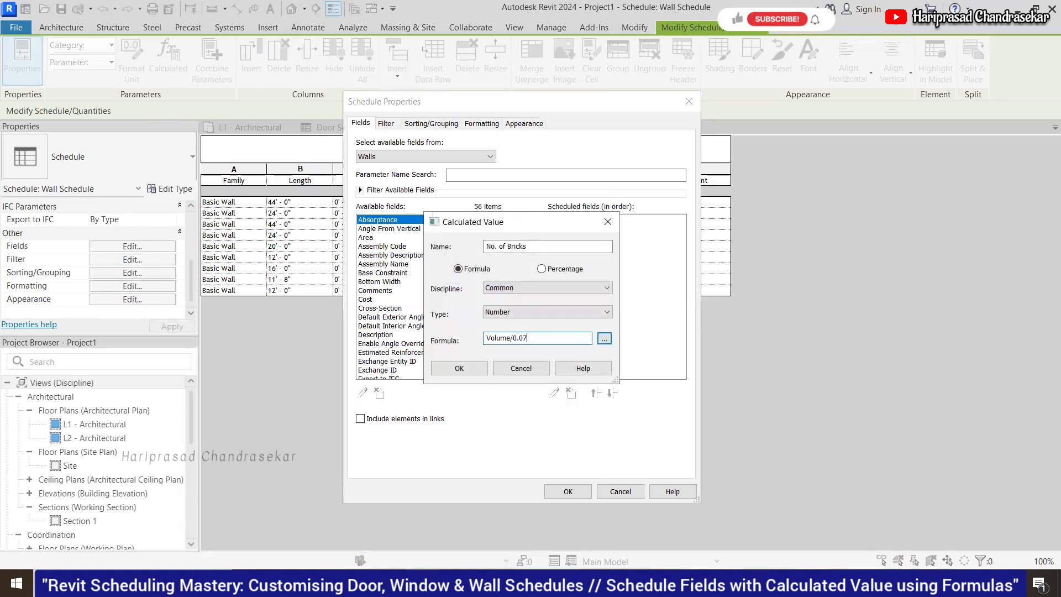
{"action": "left_click", "coordinate": [460, 368]}
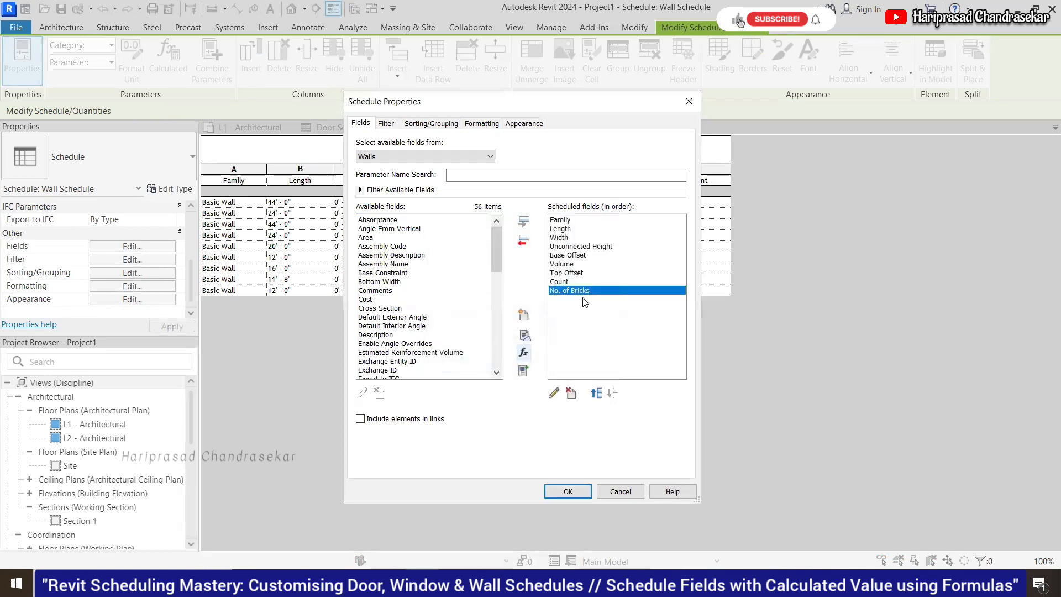
{"action": "left_click", "coordinate": [568, 491]}
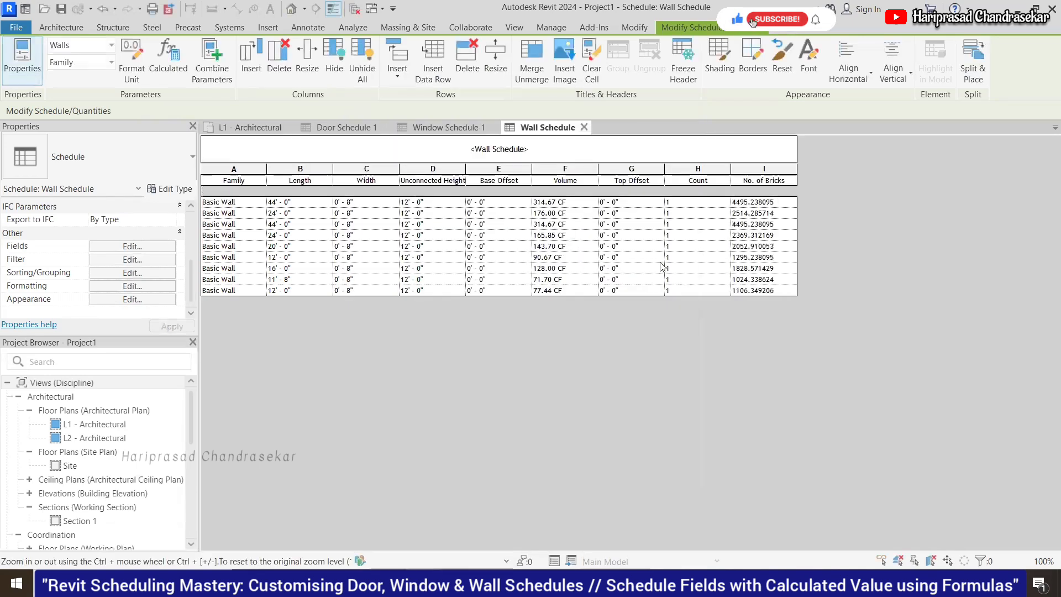
Step: Override the default number format of the No. of Bricks field with Fixed units rounded to 0 decimal places
{"action": "left_click", "coordinate": [133, 287]}
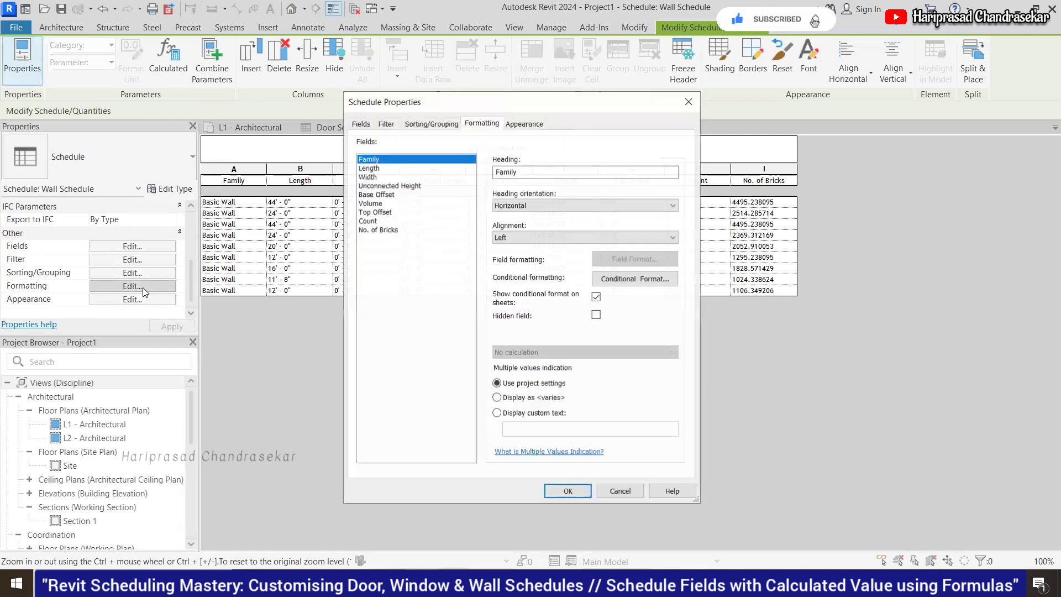
{"action": "left_click", "coordinate": [374, 230]}
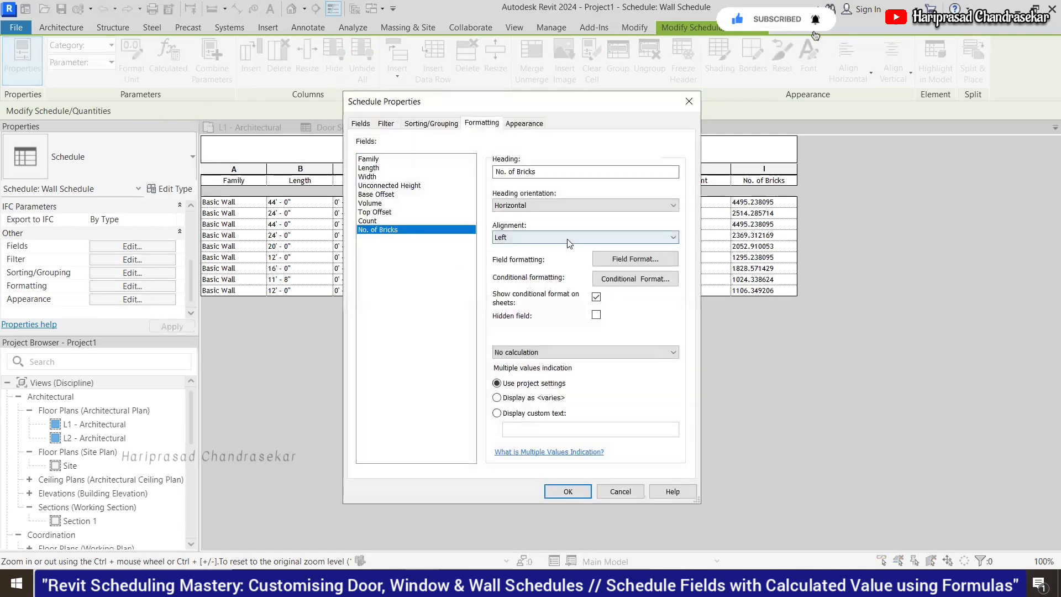
{"action": "left_click", "coordinate": [620, 261]}
{"action": "left_click", "coordinate": [731, 246]}
{"action": "left_click", "coordinate": [824, 266]}
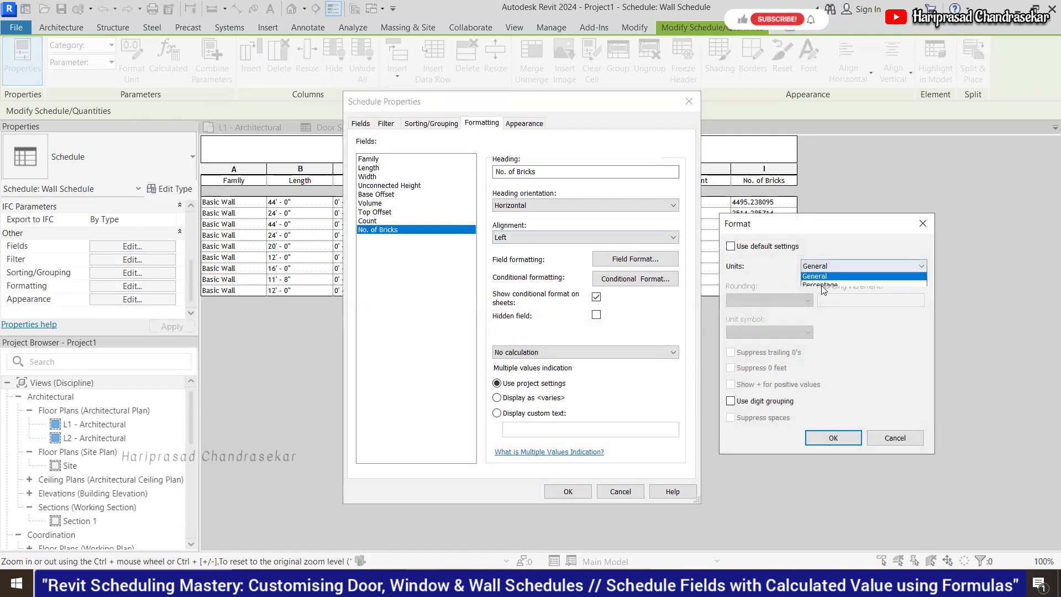
{"action": "left_click", "coordinate": [817, 294]}
{"action": "left_click", "coordinate": [778, 301]}
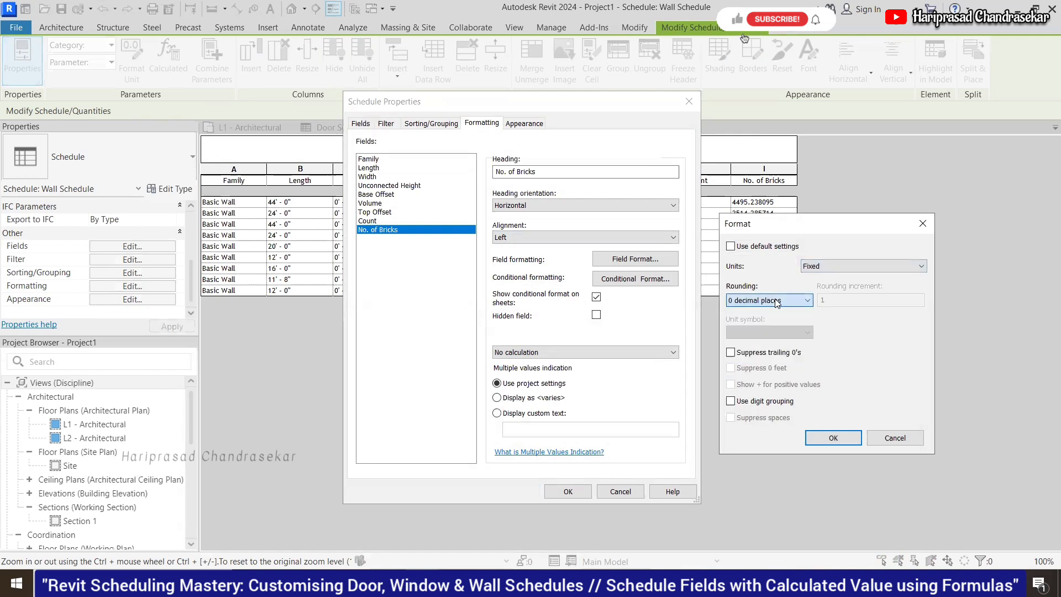
{"action": "left_click", "coordinate": [824, 268]}
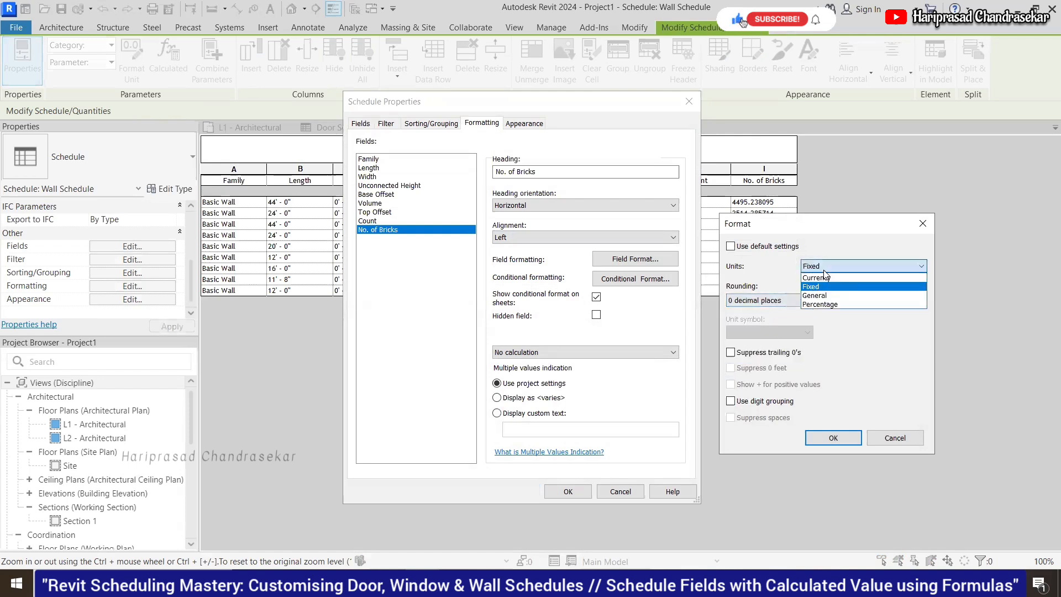
{"action": "left_click", "coordinate": [812, 286]}
{"action": "left_click", "coordinate": [833, 438]}
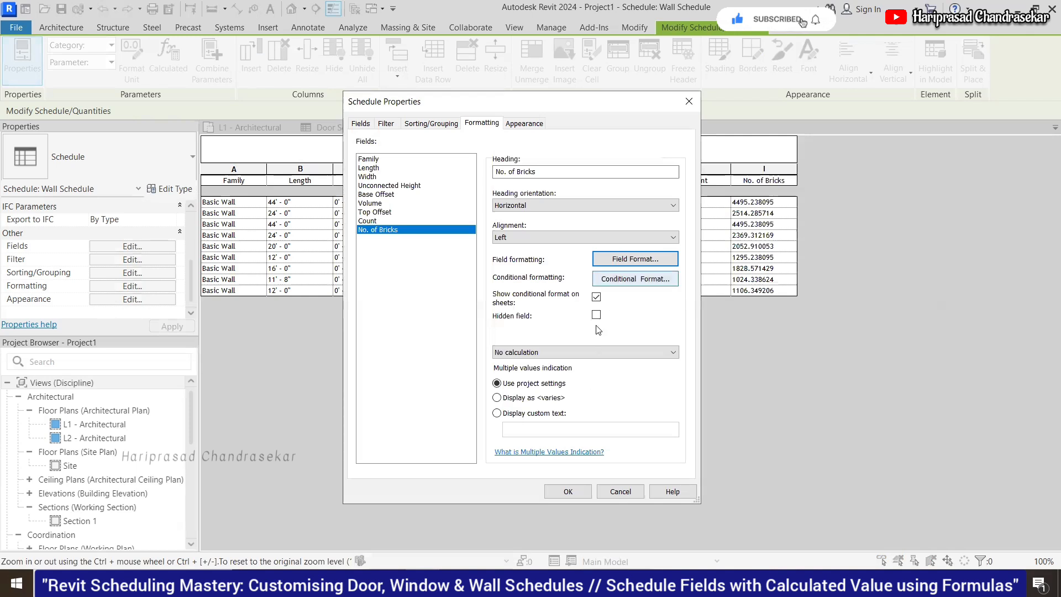
Step: Set the No. of Bricks field to calculate totals and apply the schedule formatting
{"action": "left_click", "coordinate": [580, 353]}
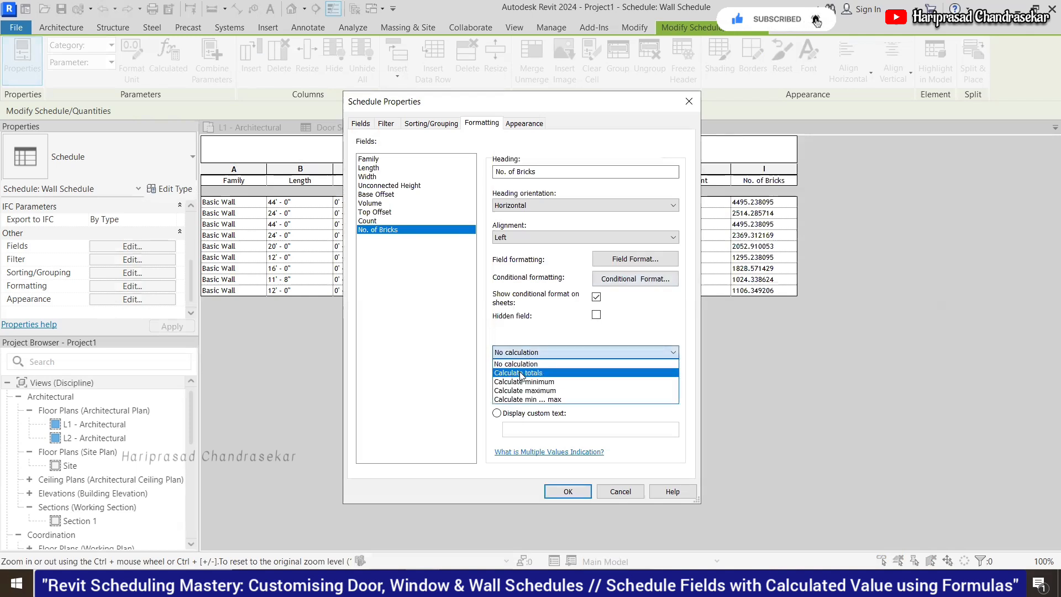
{"action": "left_click", "coordinate": [521, 373]}
{"action": "left_click", "coordinate": [567, 492]}
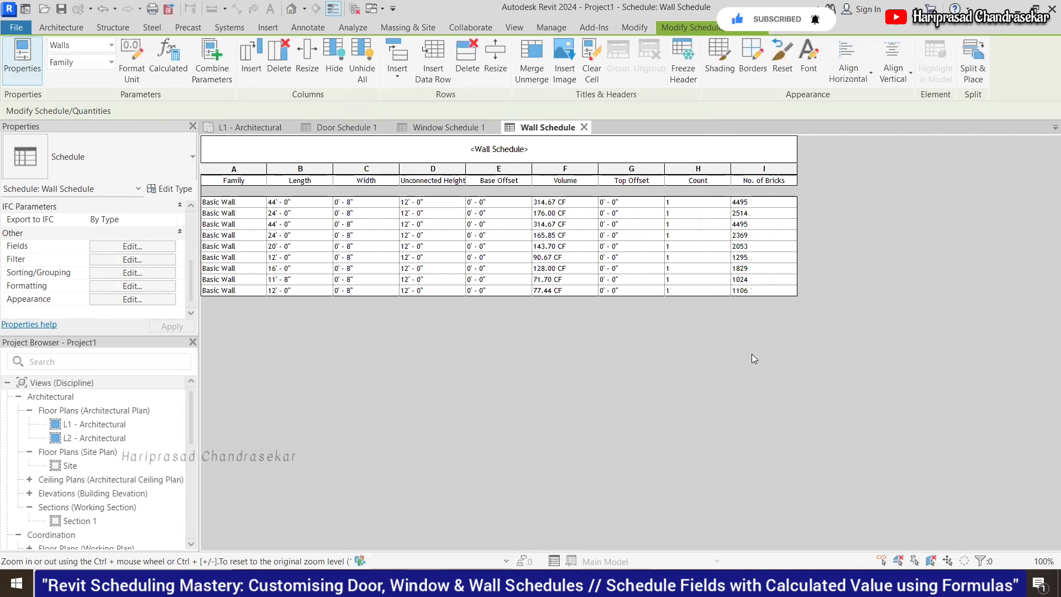
Step: Review the formatting settings of the No. of Bricks field and its values in the wall schedule
{"action": "left_click", "coordinate": [121, 288]}
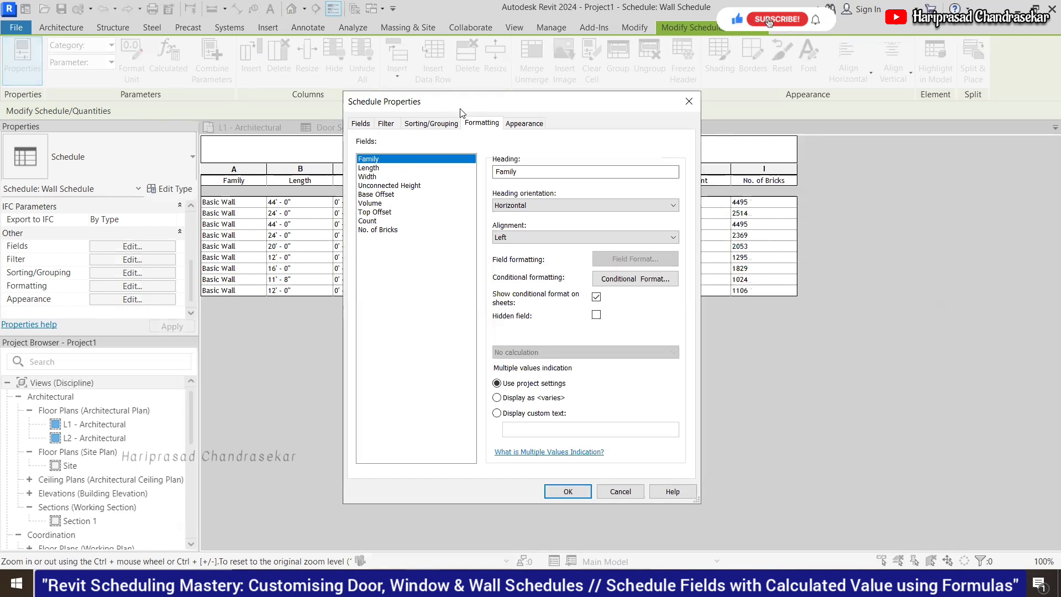
{"action": "left_click_drag", "start_coordinate": [461, 112], "coordinate": [503, 89]}
{"action": "left_click", "coordinate": [423, 207]}
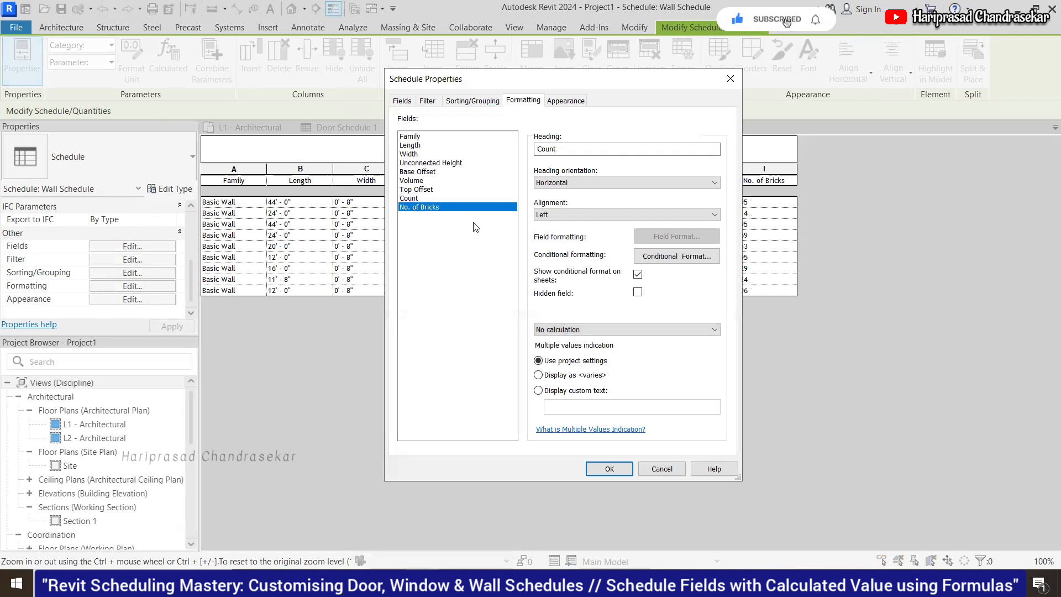
{"action": "left_click", "coordinate": [607, 467]}
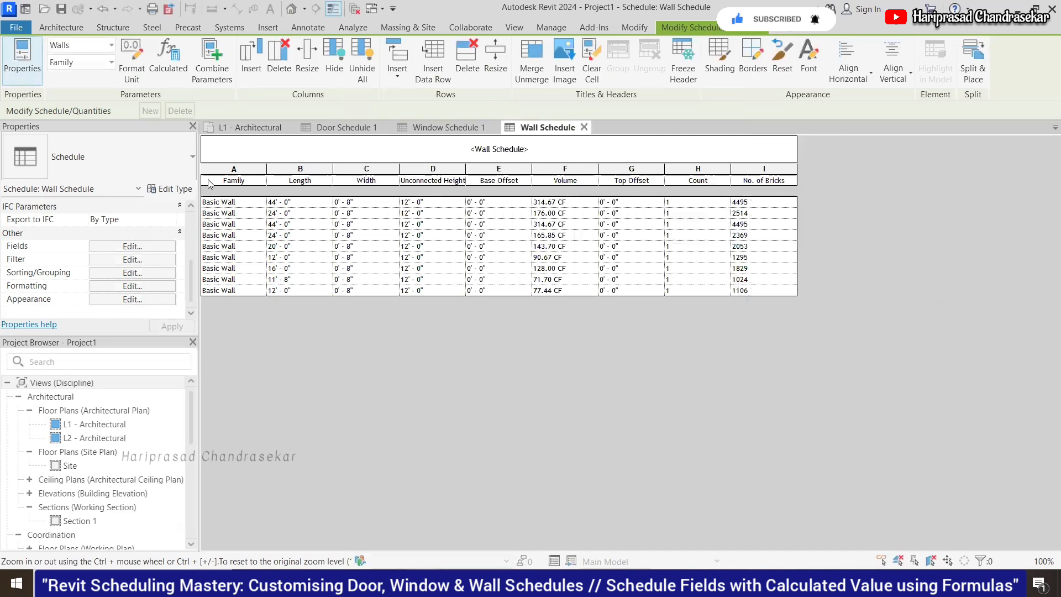
{"action": "left_click", "coordinate": [783, 291]}
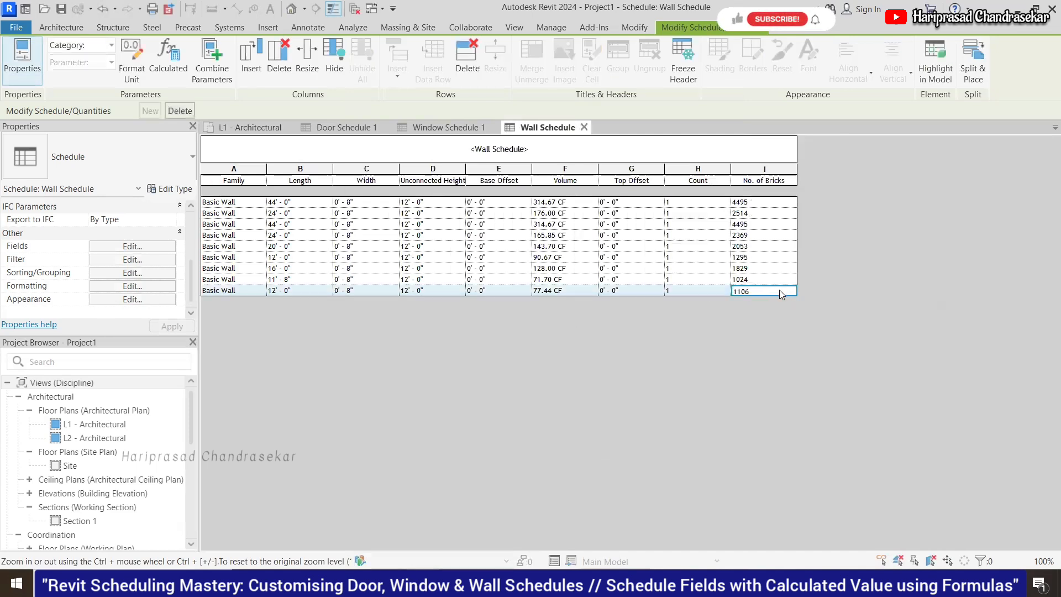
Step: Sort the wall schedule by Family with a header and a title, count and totals footer, and enable grand totals
{"action": "left_click", "coordinate": [145, 286]}
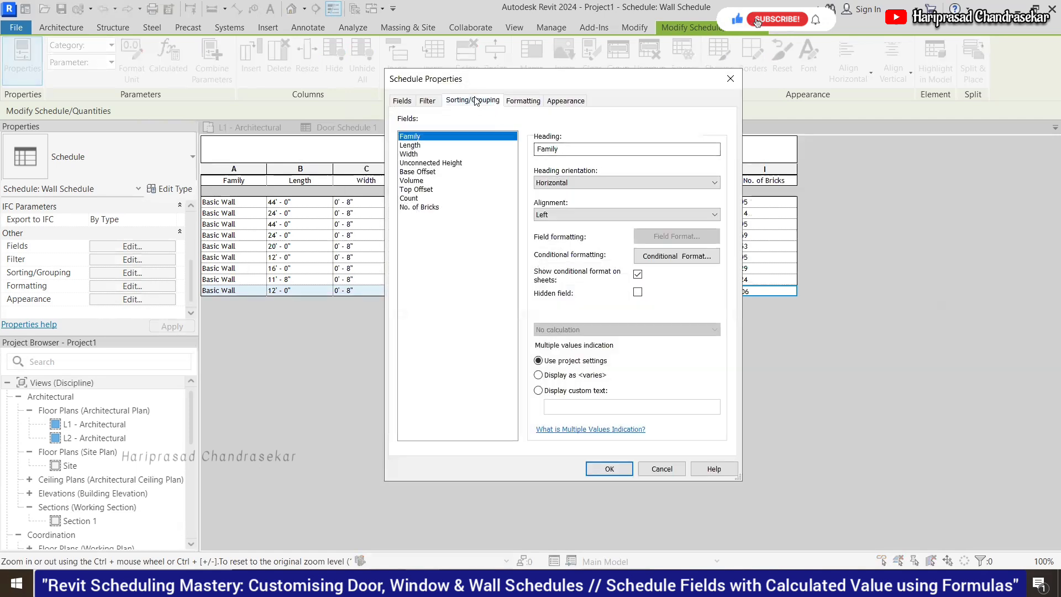
{"action": "left_click", "coordinate": [464, 110]}
{"action": "left_click", "coordinate": [497, 122]}
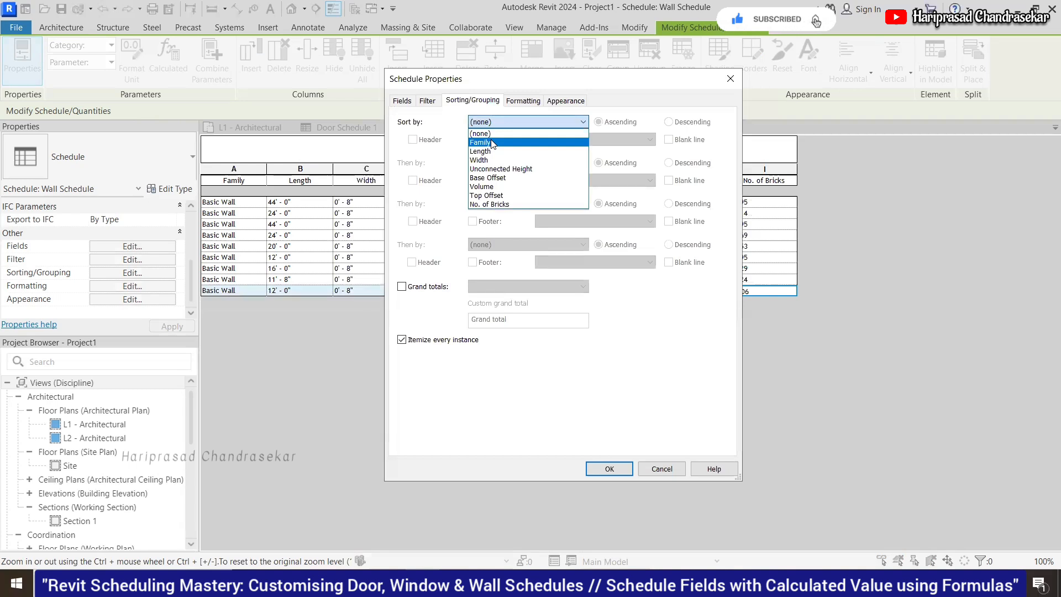
{"action": "left_click", "coordinate": [492, 143]}
{"action": "left_click", "coordinate": [430, 140]}
{"action": "left_click", "coordinate": [473, 140]}
{"action": "left_click", "coordinate": [429, 287]}
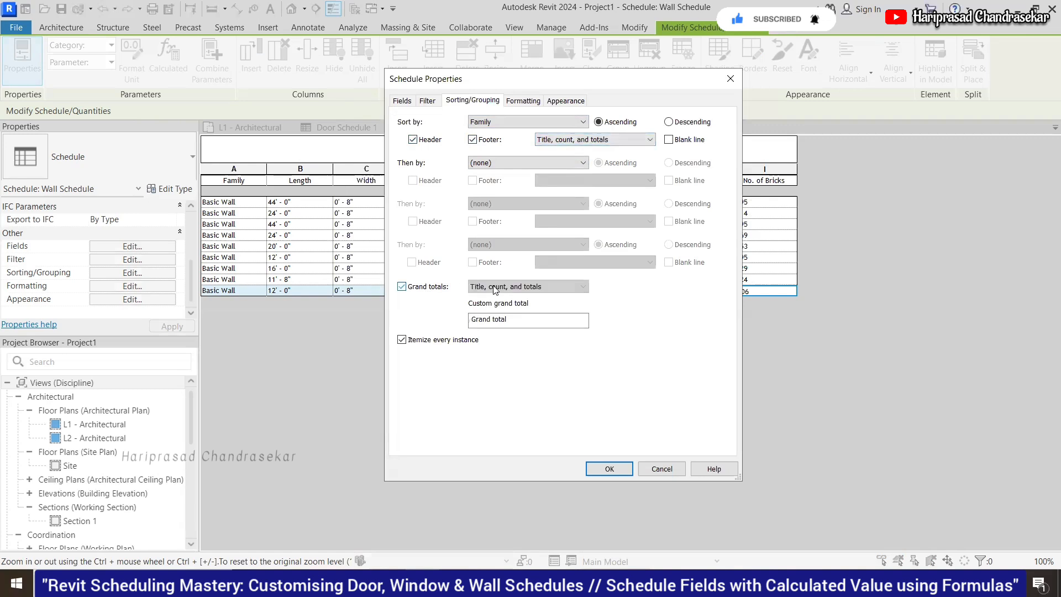
{"action": "left_click", "coordinate": [620, 467]}
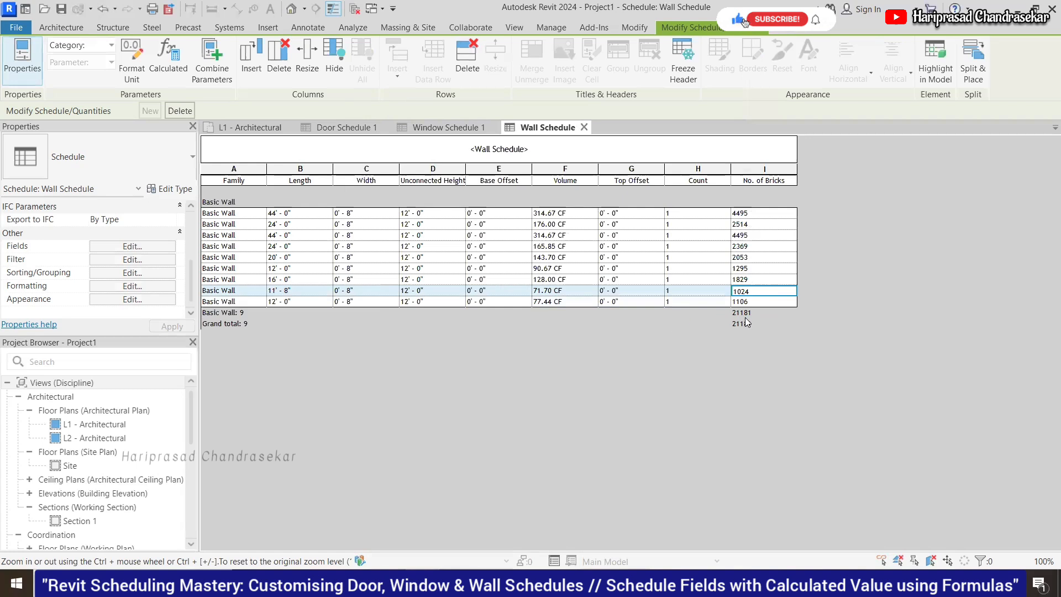
{"action": "left_click", "coordinate": [133, 285]}
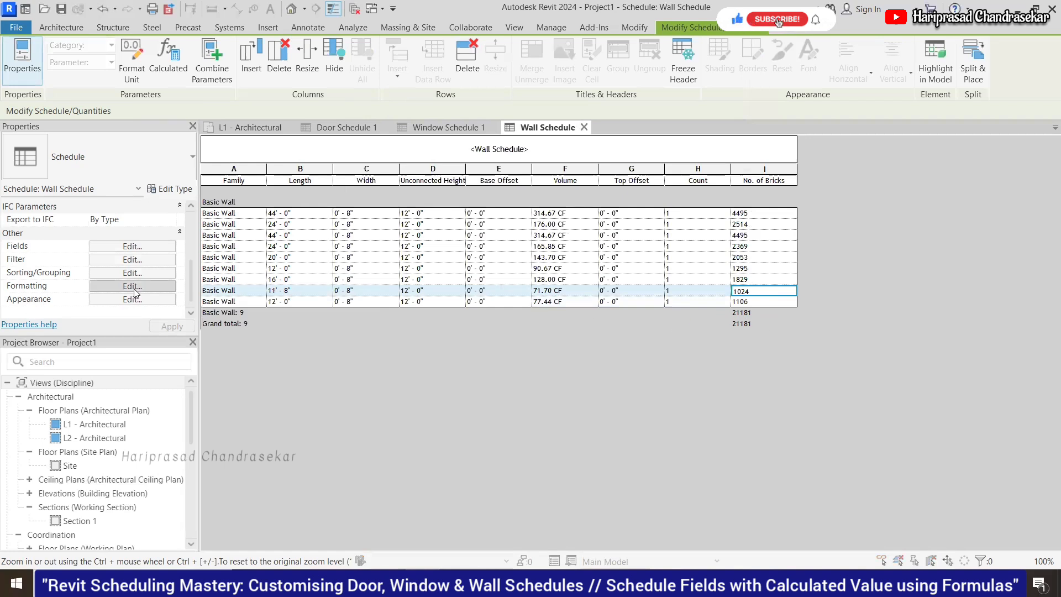
{"action": "left_click", "coordinate": [730, 80]}
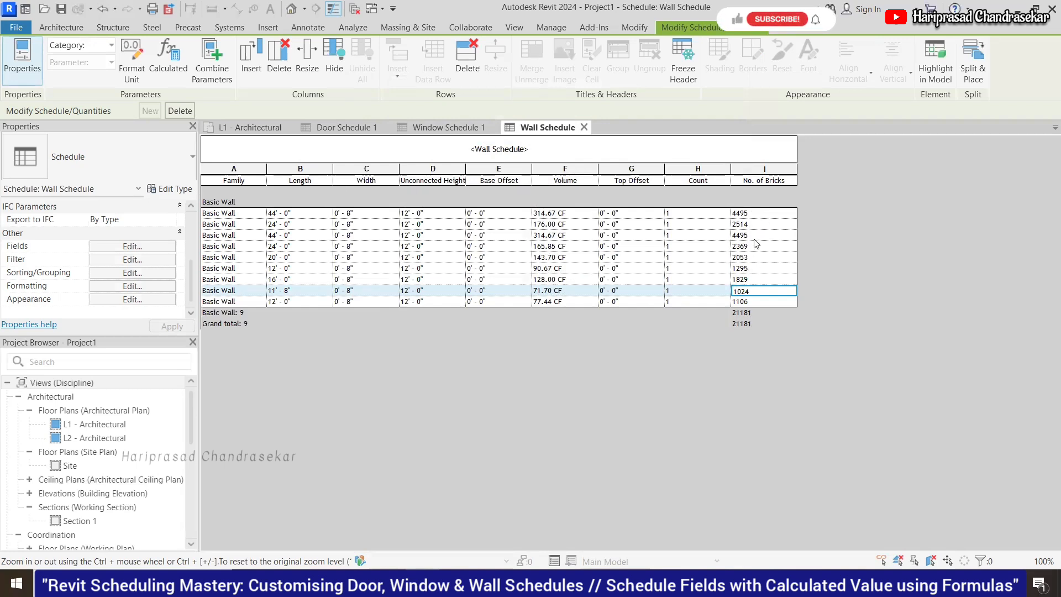
Step: Add a calculated value named "Brick Cost" with the formula No. of Bricks*3 to the wall schedule's fields
{"action": "left_click", "coordinate": [148, 247]}
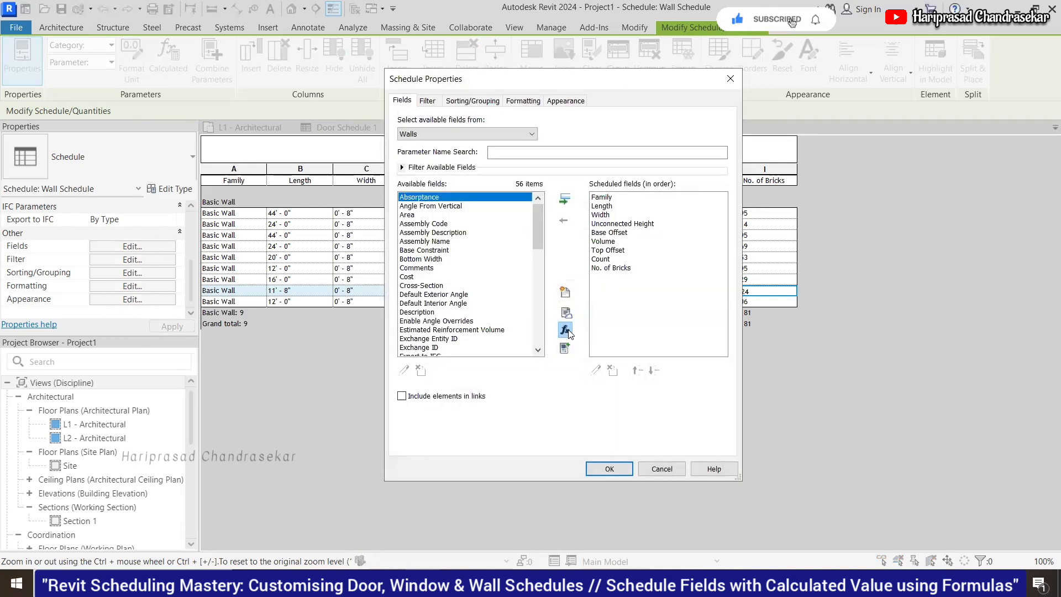
{"action": "left_click", "coordinate": [565, 331]}
{"action": "type", "text": "Cost"}
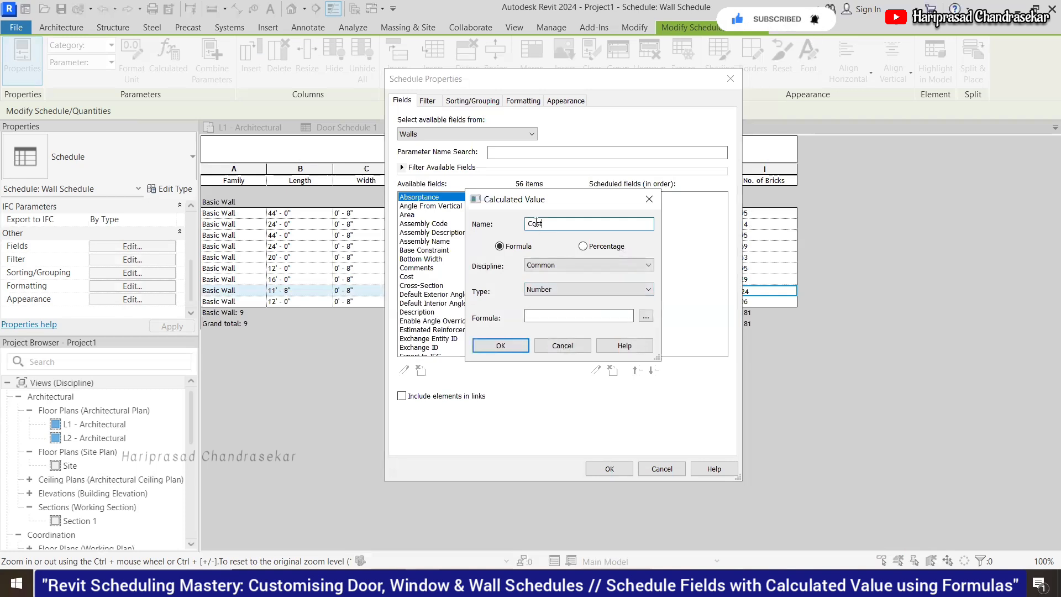
{"action": "type", "text": "rick"}
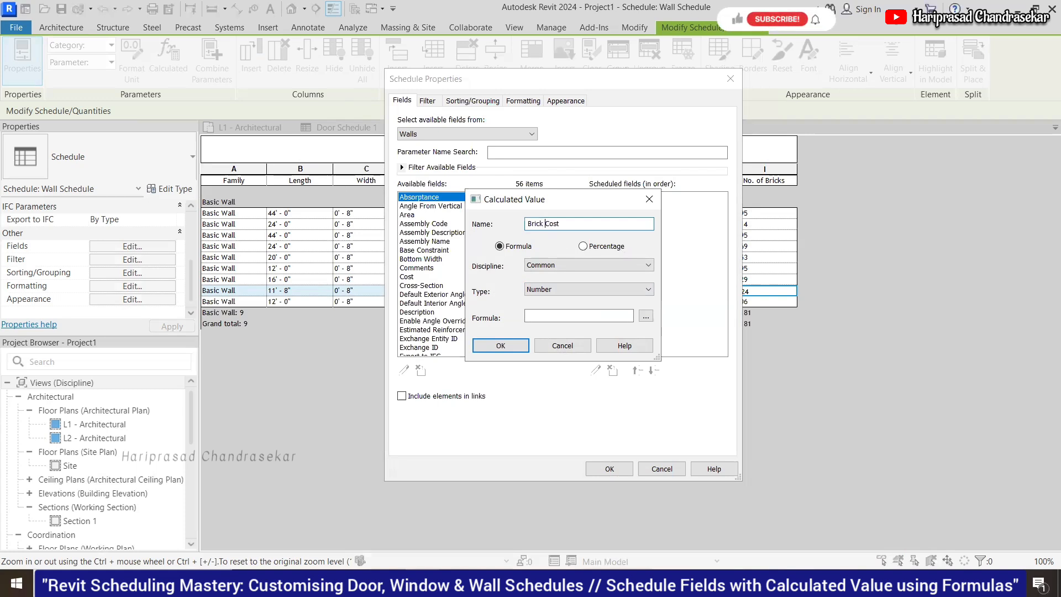
{"action": "left_click", "coordinate": [646, 316]}
{"action": "double_click", "coordinate": [504, 275]}
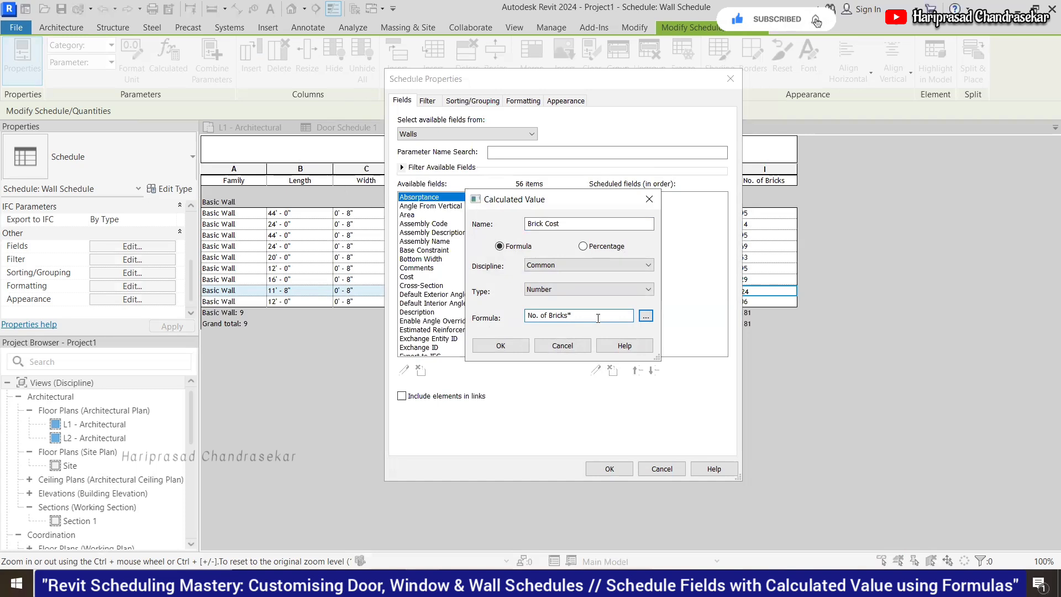
{"action": "type", "text": "*3"}
{"action": "left_click", "coordinate": [508, 345]}
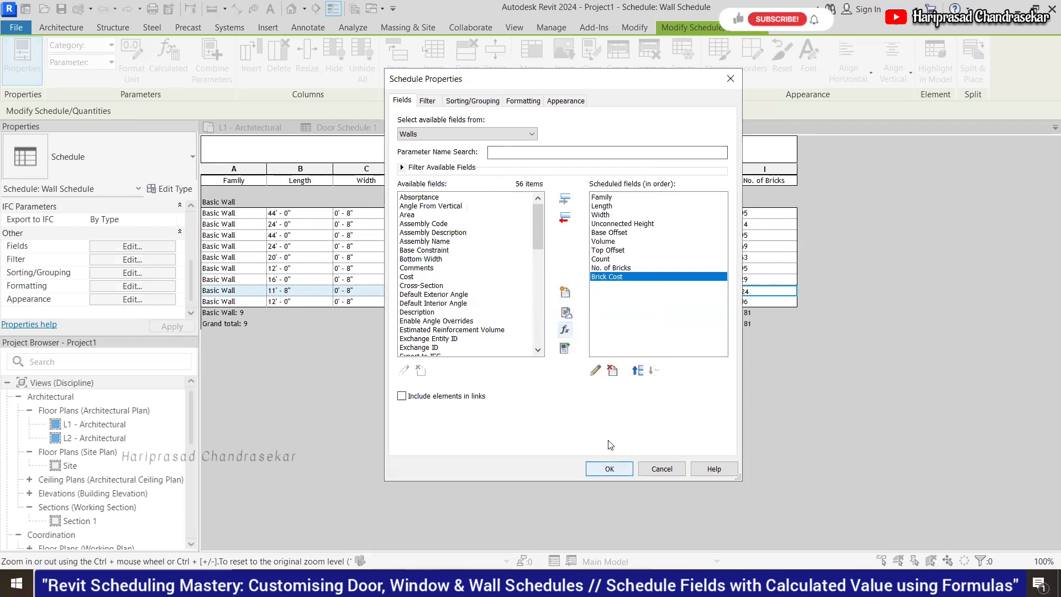
{"action": "left_click", "coordinate": [609, 469]}
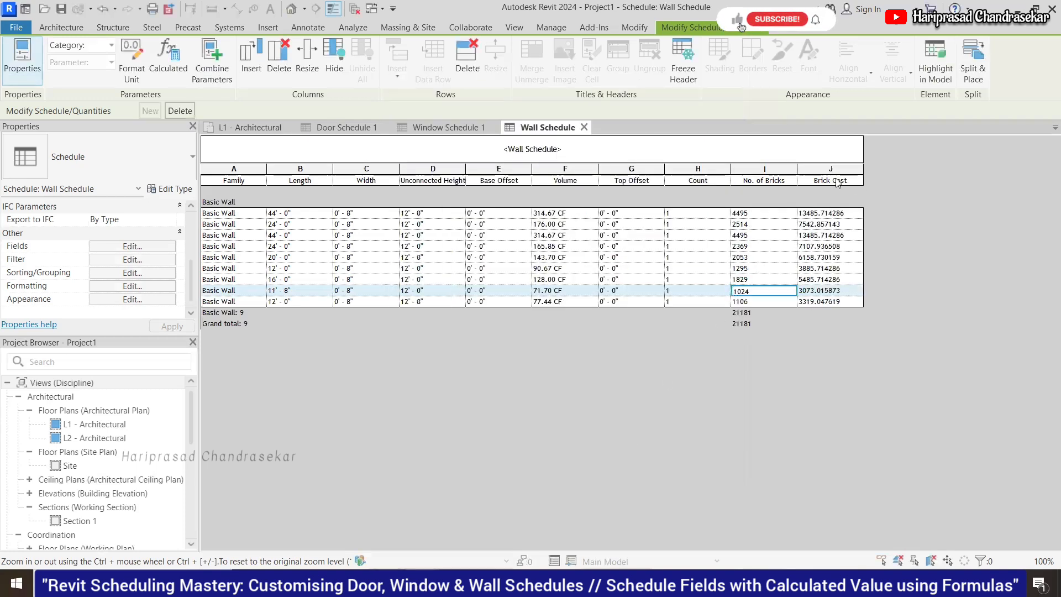
Step: Override the Brick Cost field's default format with Currency units, 2 decimal places and the $ unit symbol
{"action": "left_click", "coordinate": [117, 286]}
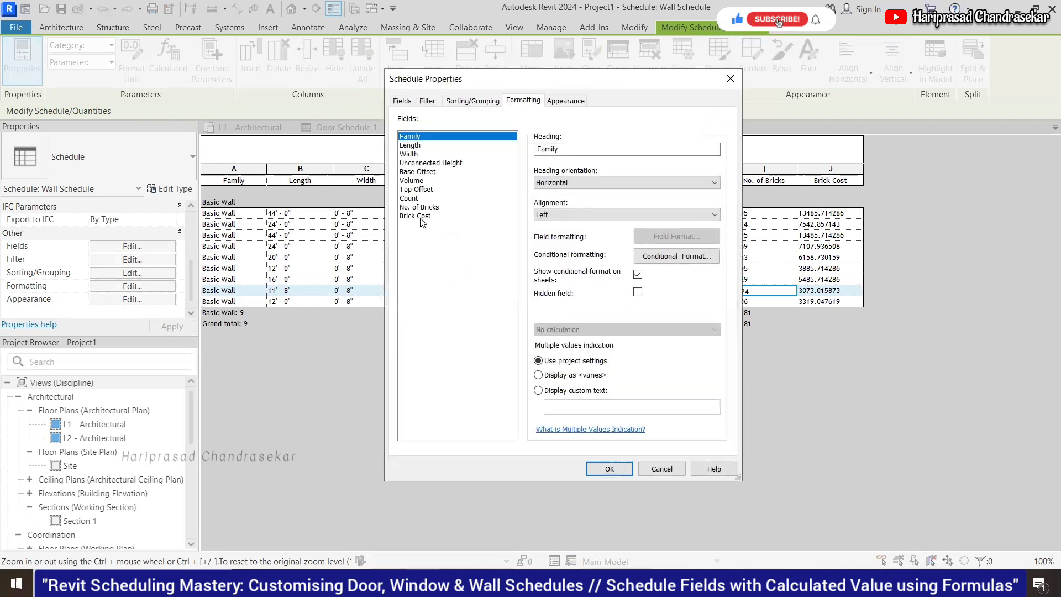
{"action": "left_click", "coordinate": [421, 217]}
{"action": "left_click", "coordinate": [582, 213]}
{"action": "left_click", "coordinate": [618, 214]}
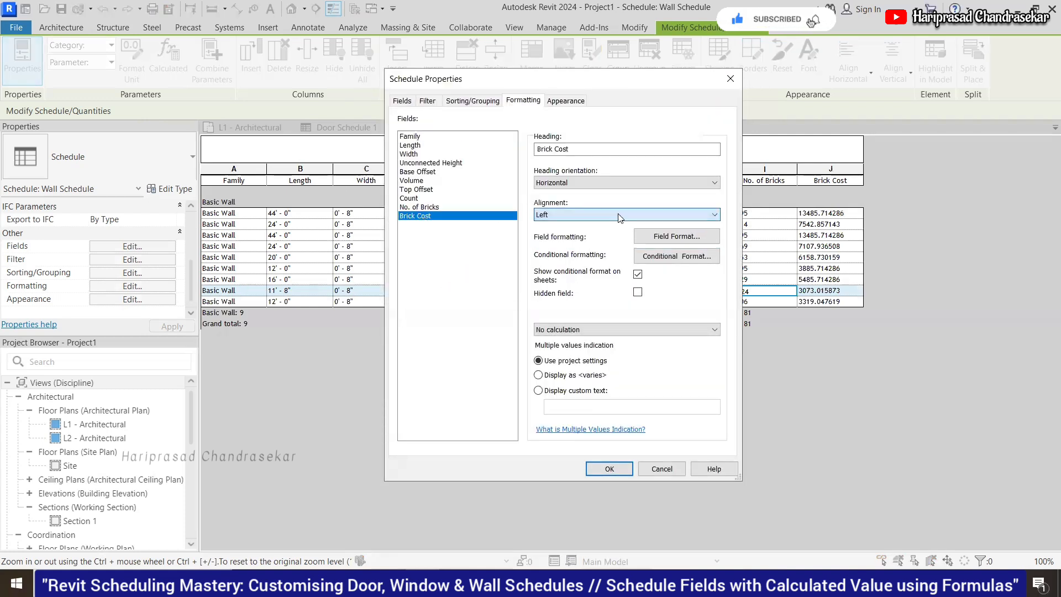
{"action": "left_click", "coordinate": [669, 237]}
{"action": "left_click", "coordinate": [776, 248]}
{"action": "left_click", "coordinate": [863, 266]}
{"action": "left_click", "coordinate": [818, 286]}
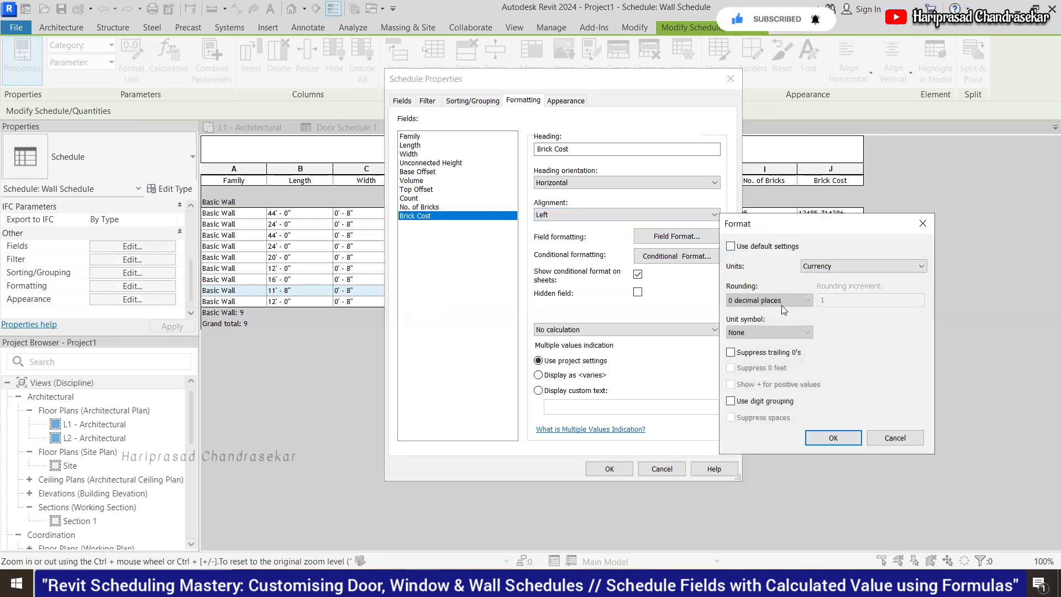
{"action": "left_click", "coordinate": [781, 301]}
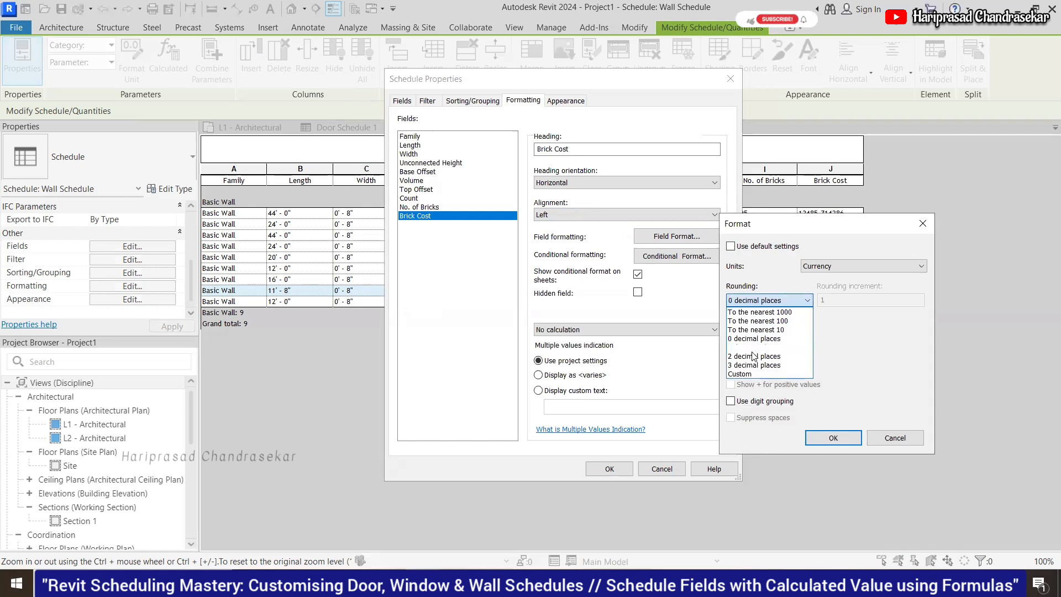
{"action": "left_click", "coordinate": [754, 357]}
{"action": "left_click", "coordinate": [752, 332]}
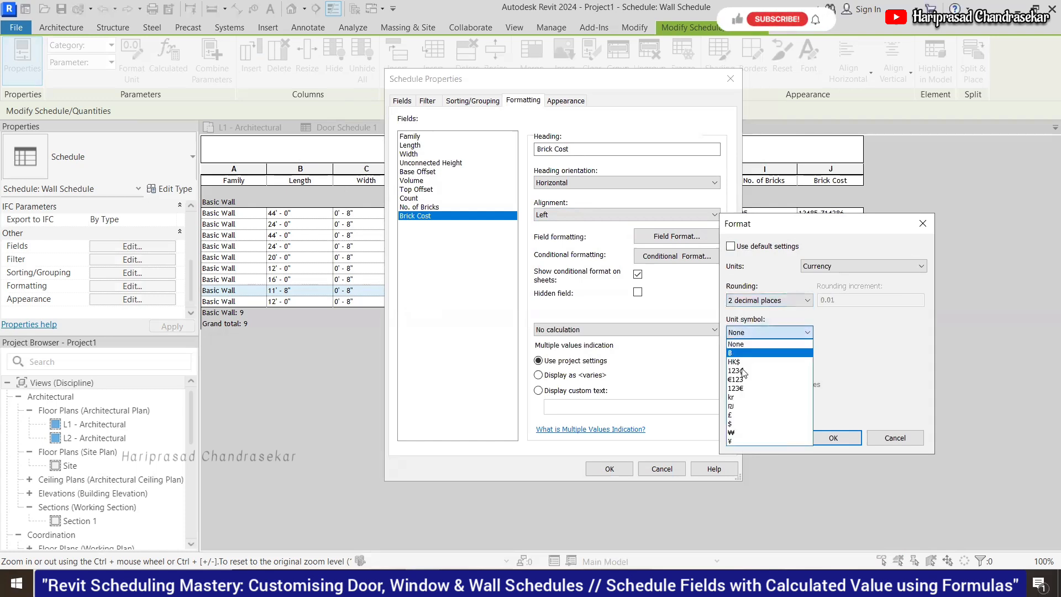
{"action": "left_click", "coordinate": [730, 423]}
{"action": "left_click", "coordinate": [840, 438]}
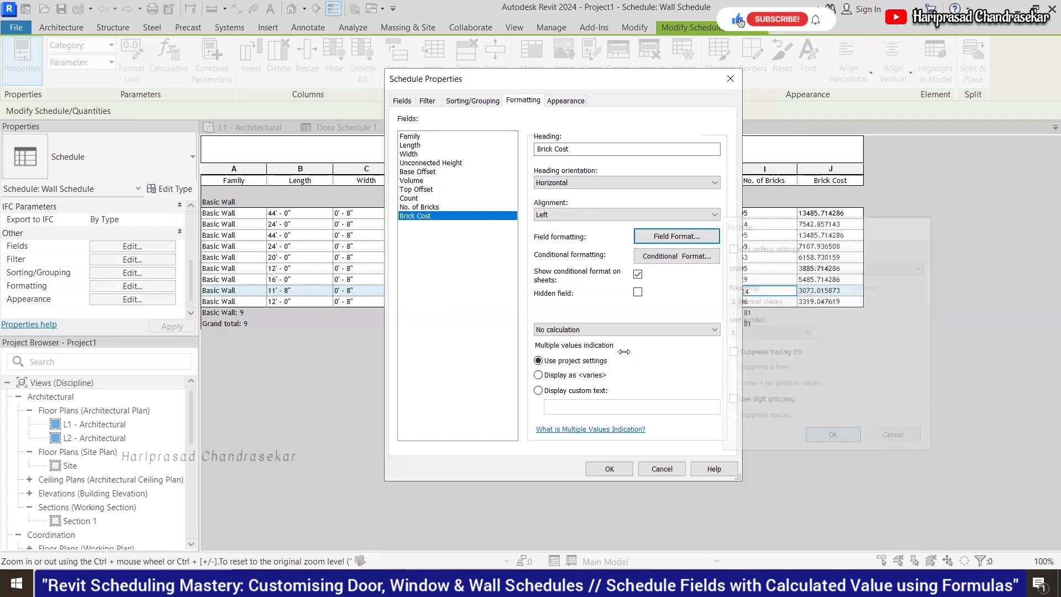
Step: Set the Brick Cost field to calculate totals and apply the schedule formatting
{"action": "left_click", "coordinate": [625, 330]}
{"action": "left_click", "coordinate": [586, 347]}
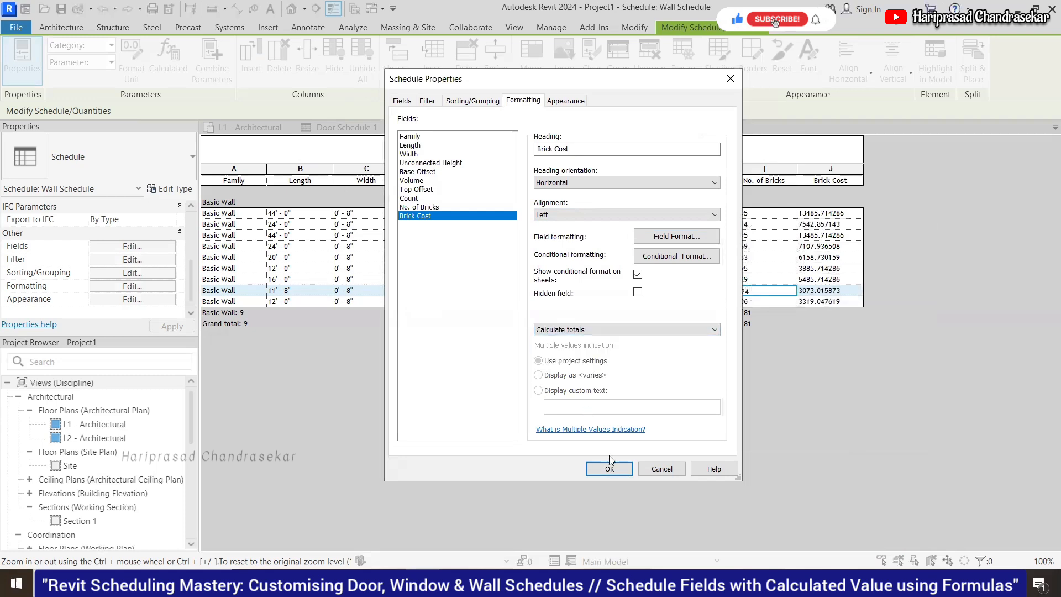
{"action": "left_click", "coordinate": [609, 468]}
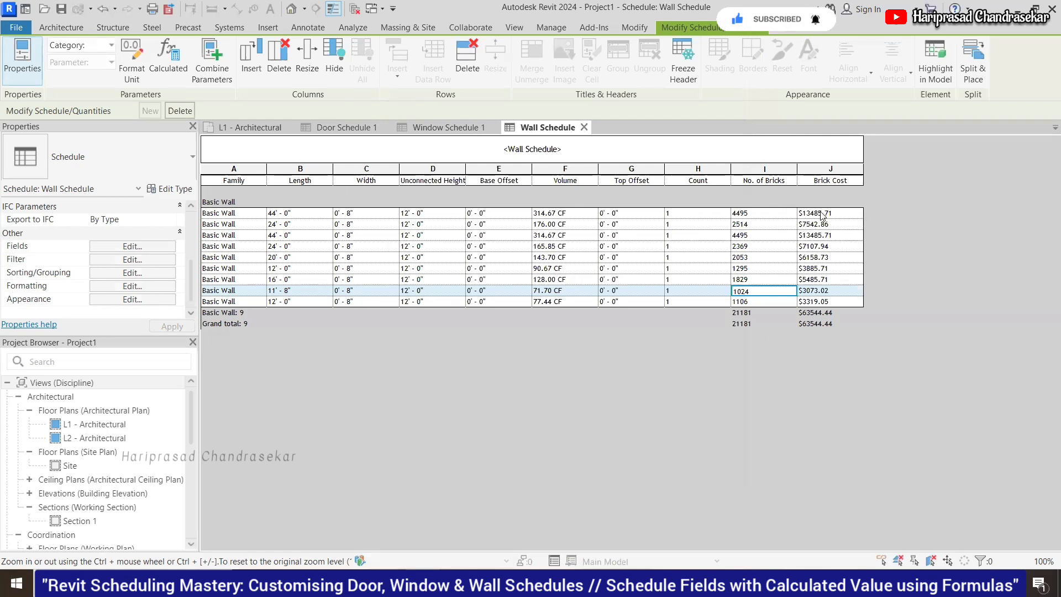
Step: Change the Brick Cost field's formula to No. of Bricks * .75 and apply it to the wall schedule
{"action": "left_click", "coordinate": [140, 288]}
{"action": "left_click", "coordinate": [402, 102]}
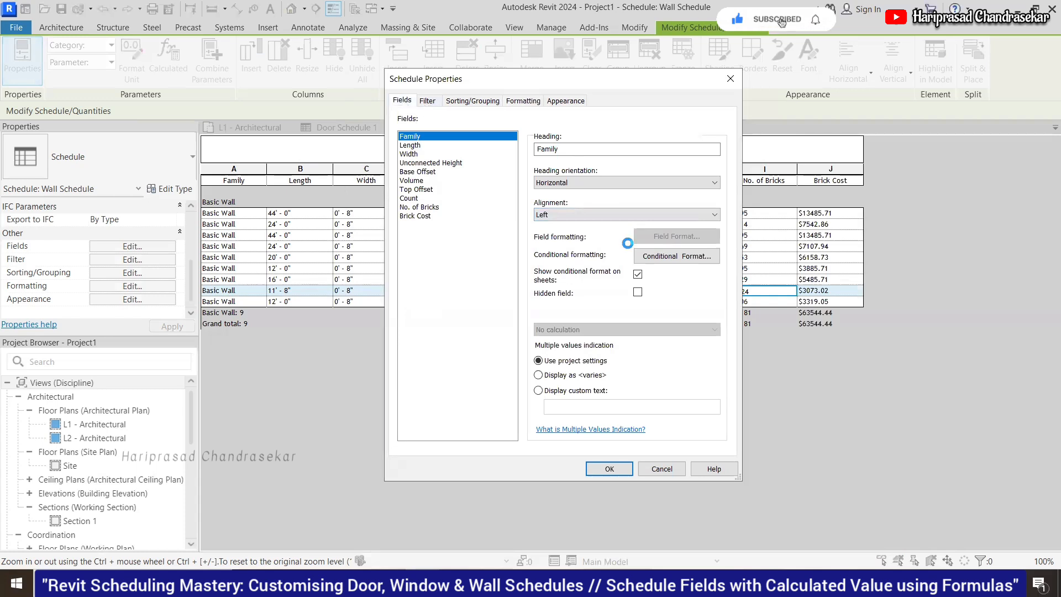
{"action": "left_click", "coordinate": [614, 278]}
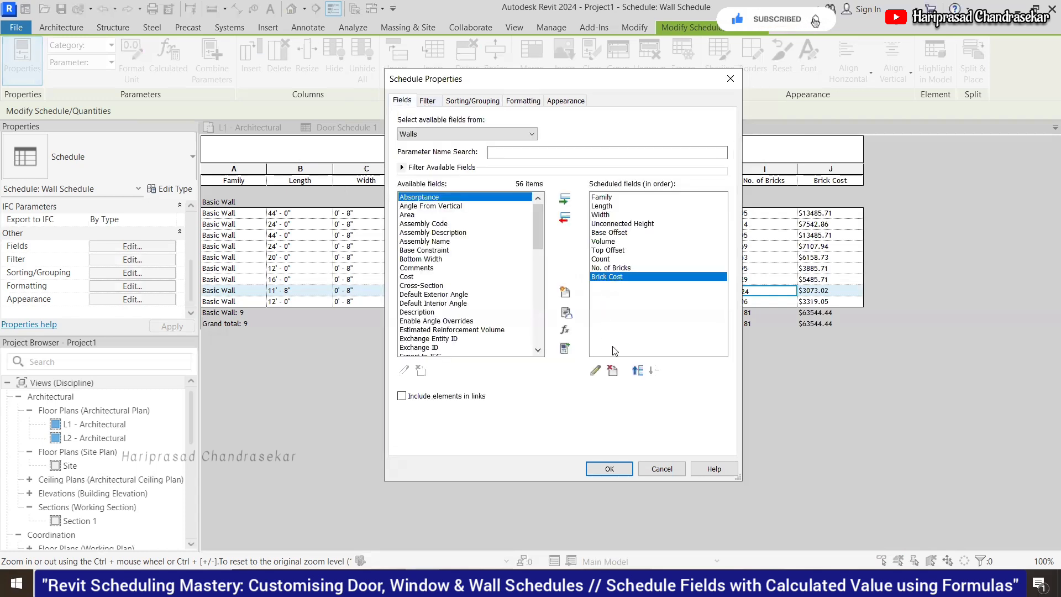
{"action": "left_click", "coordinate": [596, 372]}
{"action": "left_click", "coordinate": [595, 316]}
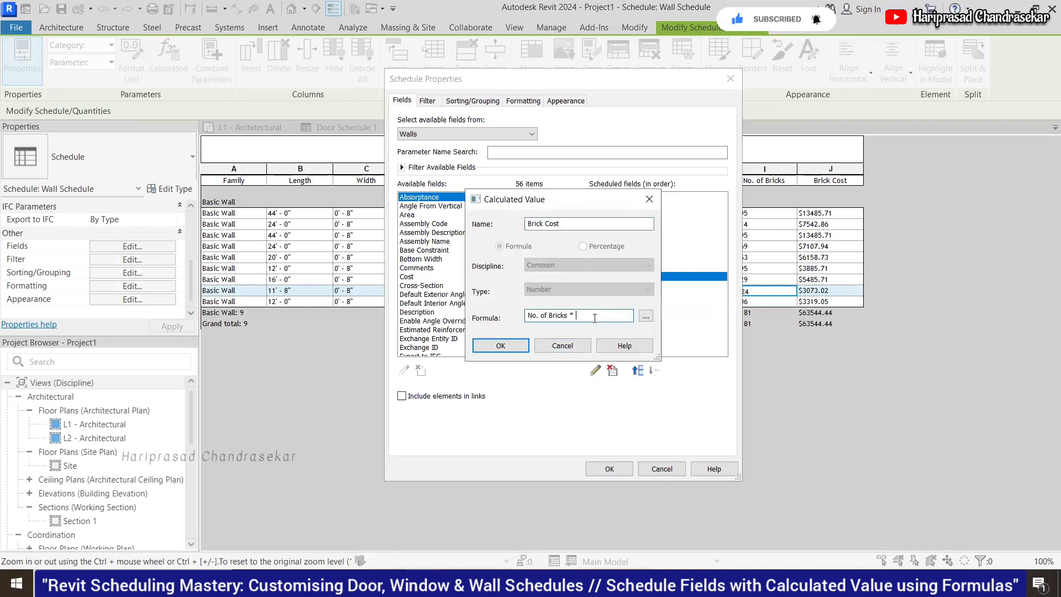
{"action": "type", "text": ".75"}
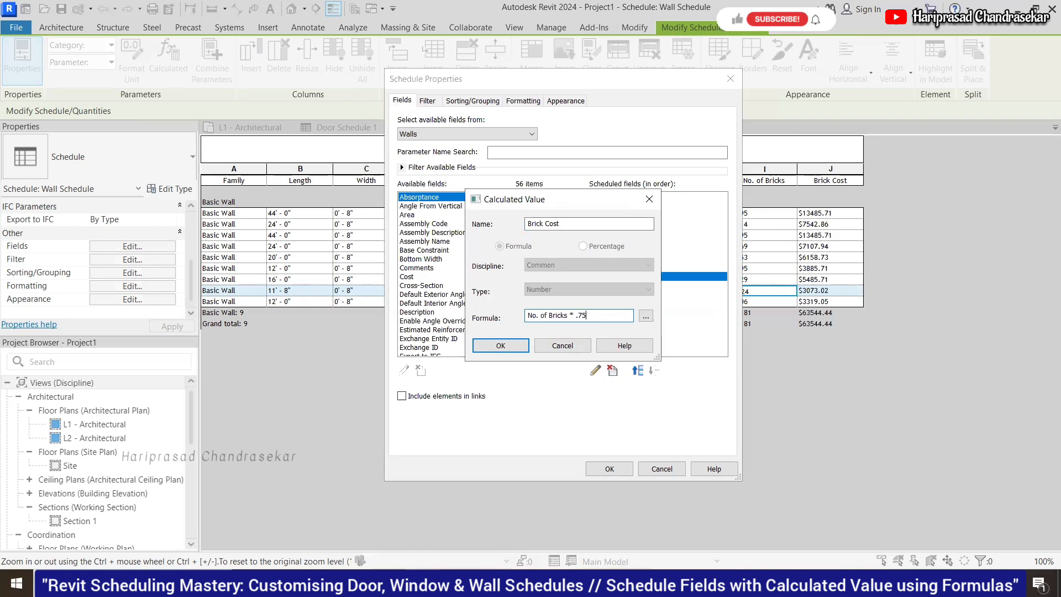
{"action": "left_click", "coordinate": [501, 345]}
{"action": "key", "text": "Return"}
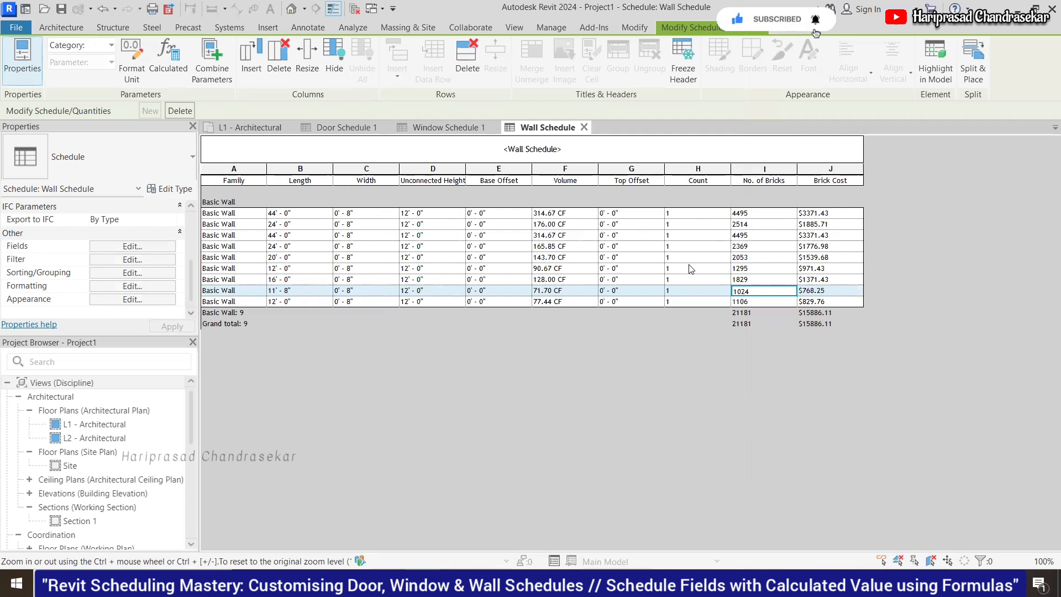
Step: Look over the finished door and window schedules, ending on the wall schedule
{"action": "left_click", "coordinate": [344, 127]}
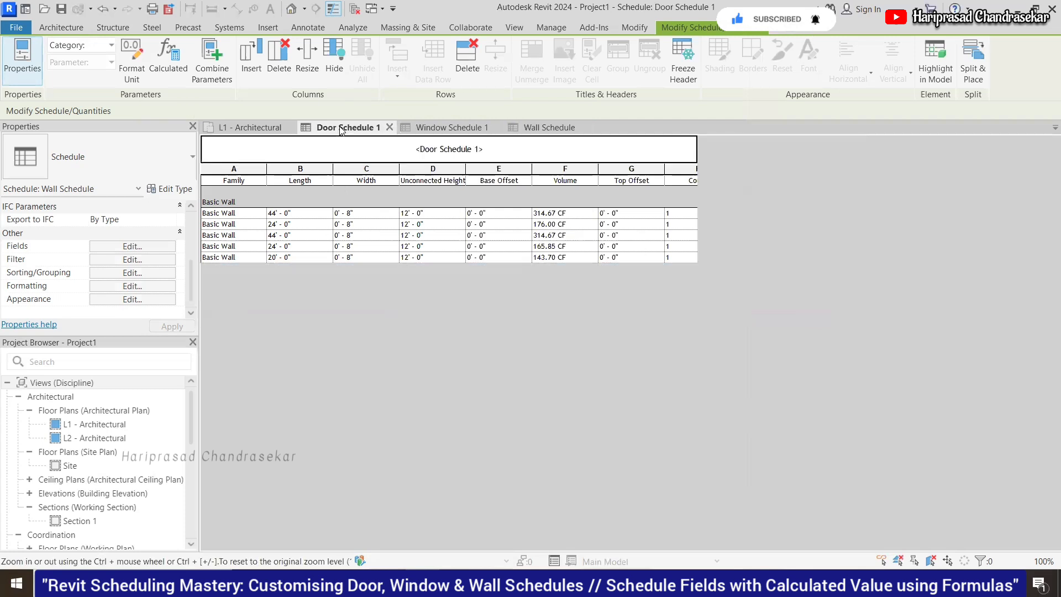
{"action": "left_click", "coordinate": [469, 129]}
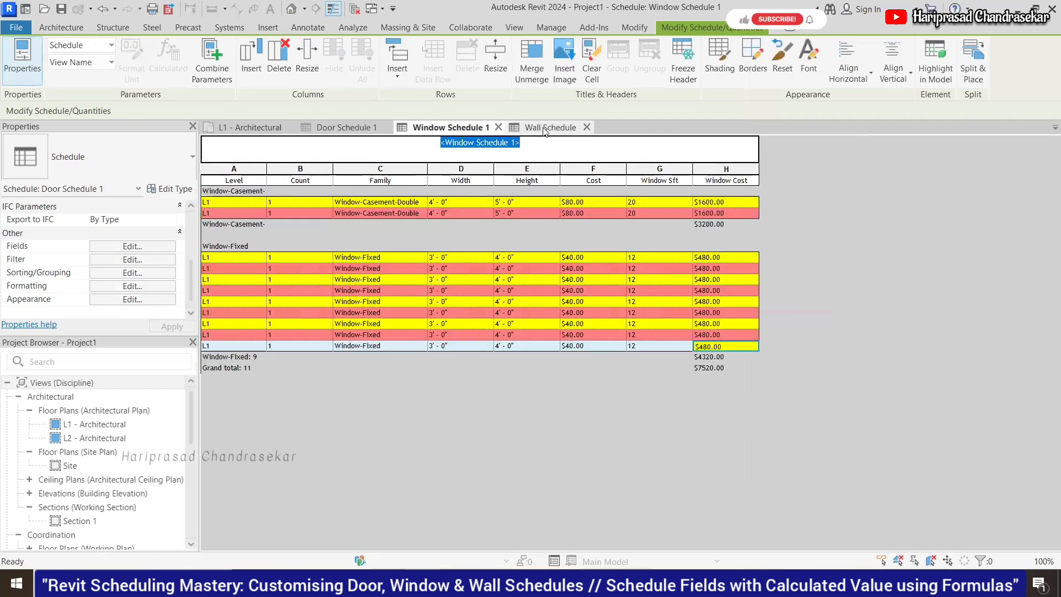
{"action": "left_click", "coordinate": [549, 127]}
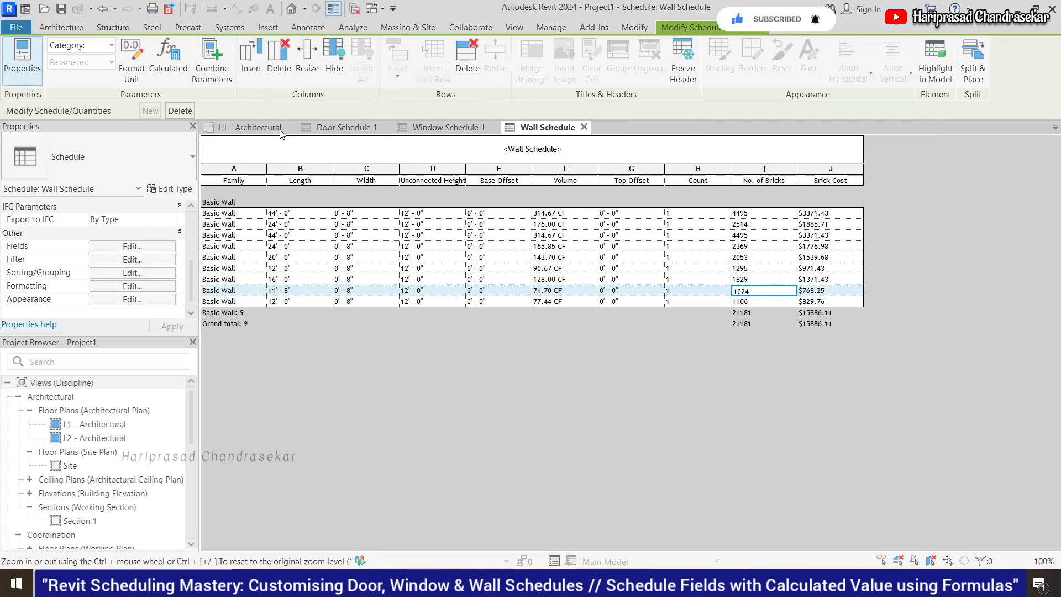
Step: Switch to the L1 - Architectural plan and save the project as schedules in the Revit Files subfolder dated 26.08.2024
{"action": "left_click", "coordinate": [249, 130]}
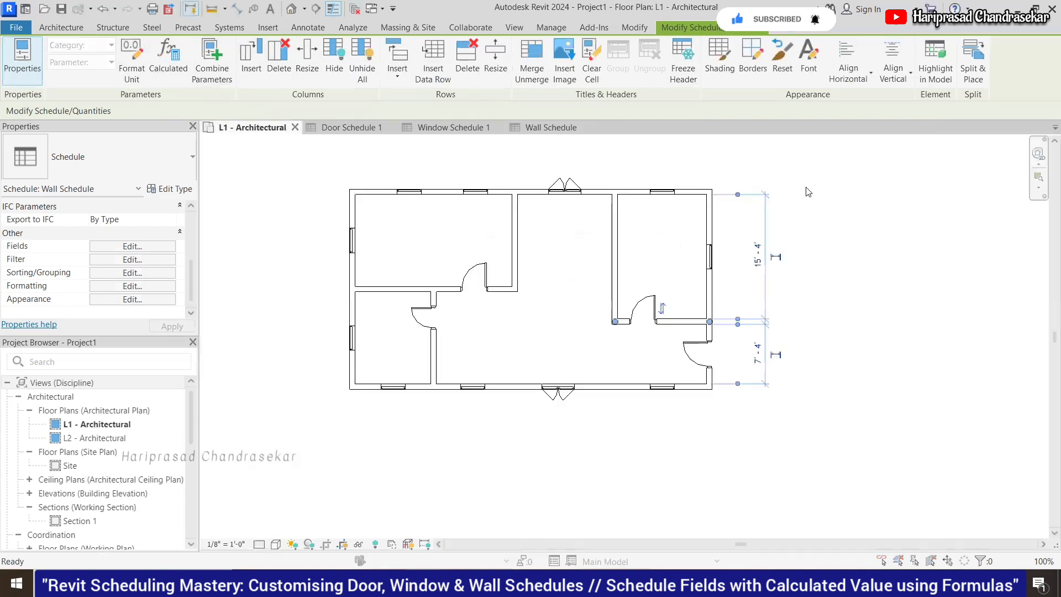
{"action": "left_click", "coordinate": [518, 259]}
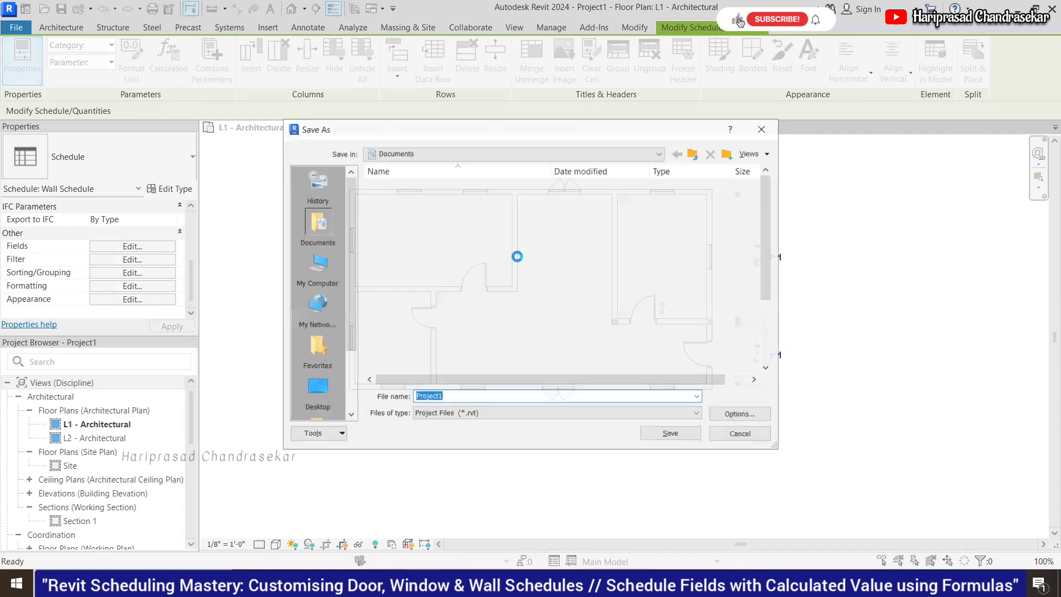
{"action": "double_click", "coordinate": [401, 291]}
{"action": "scroll", "coordinate": [409, 347], "scroll_direction": "down", "scroll_amount": 3}
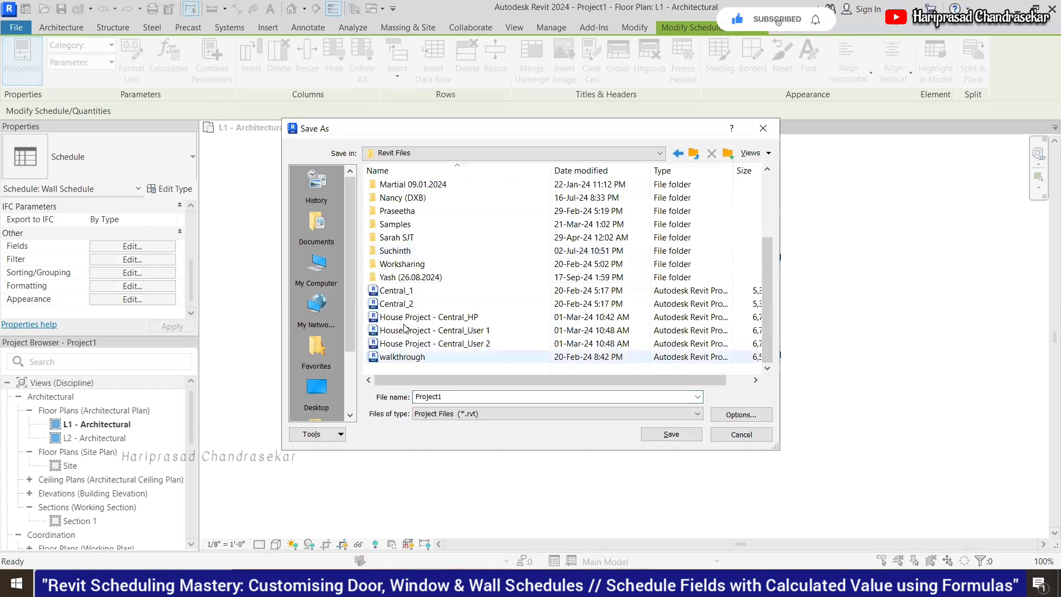
{"action": "double_click", "coordinate": [412, 278]}
{"action": "double_click", "coordinate": [442, 397]}
{"action": "type", "text": "schedules"}
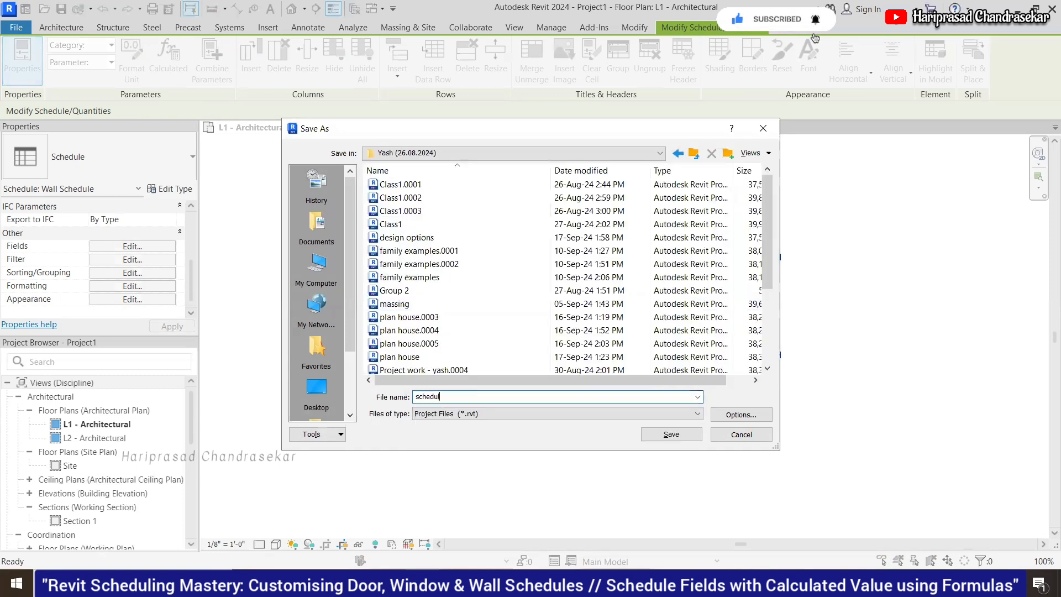
{"action": "left_click", "coordinate": [667, 435]}
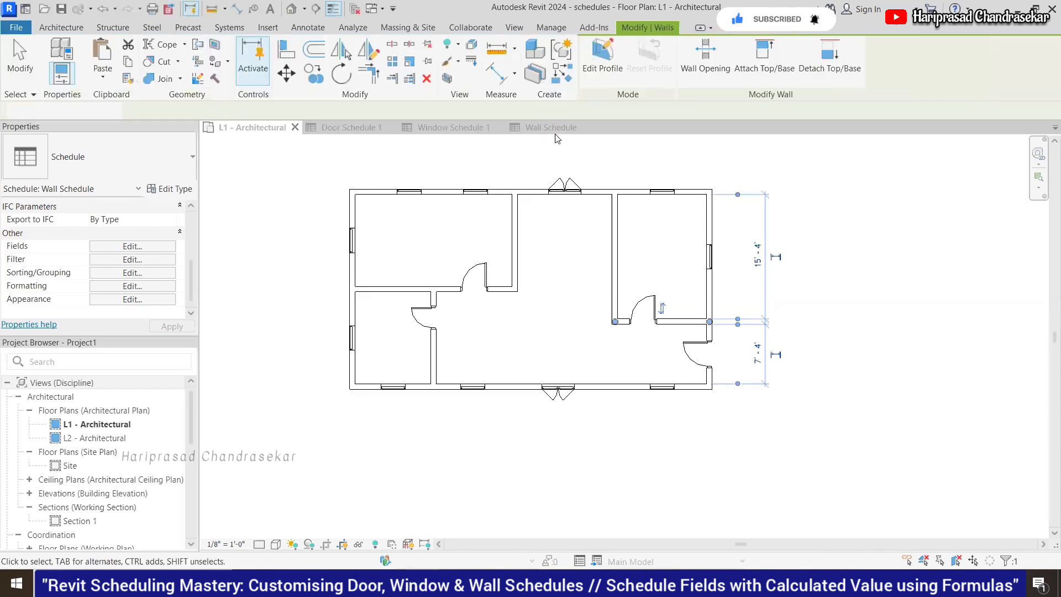
Step: Review the wall, window and door schedules with their grand totals, ending on the L1 - Architectural floor plan
{"action": "left_click", "coordinate": [555, 133]}
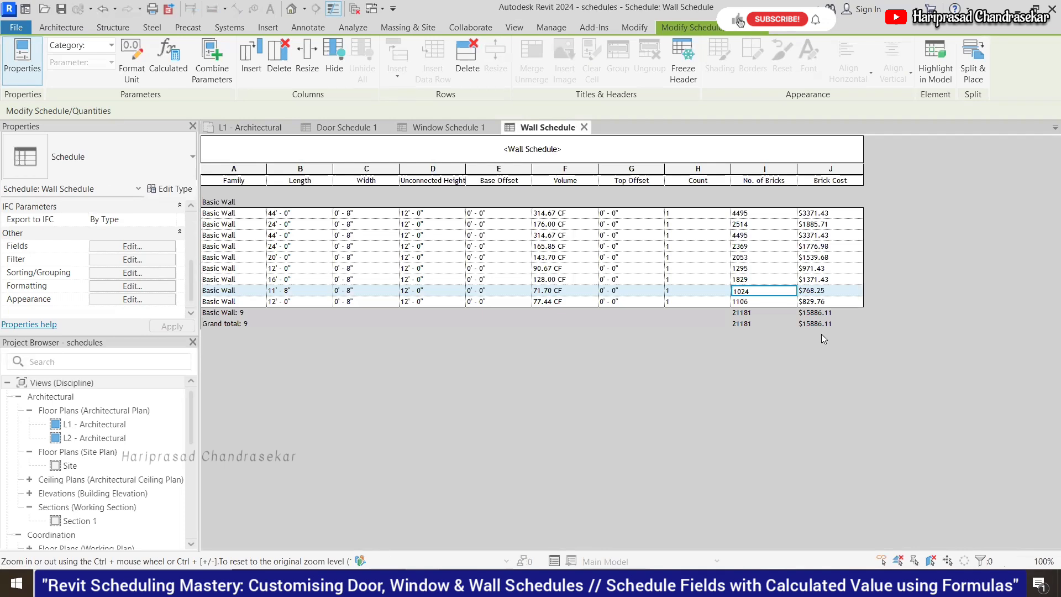
{"action": "left_click", "coordinate": [457, 127]}
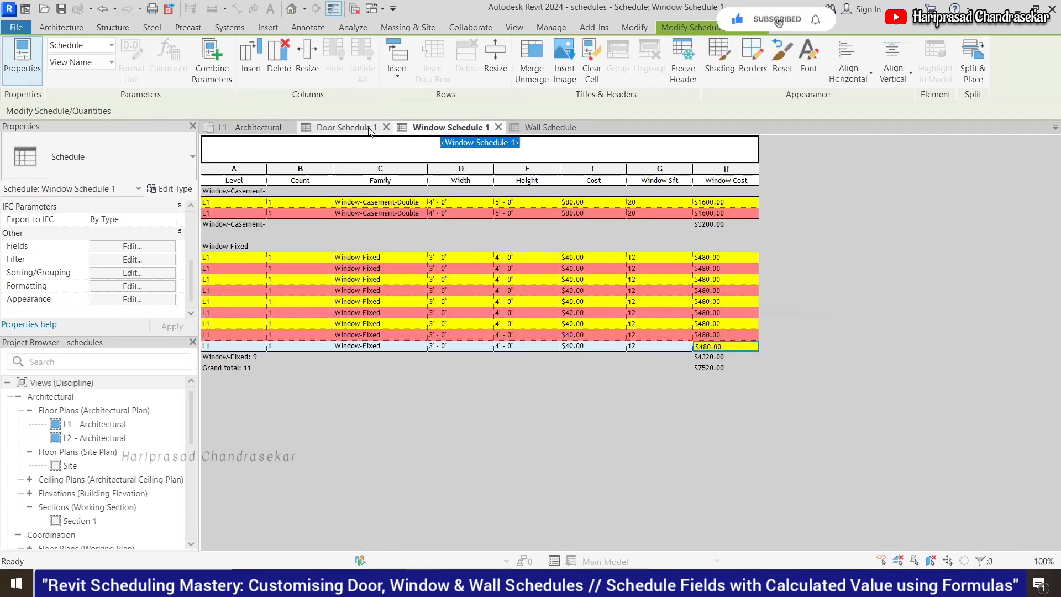
{"action": "left_click", "coordinate": [344, 128]}
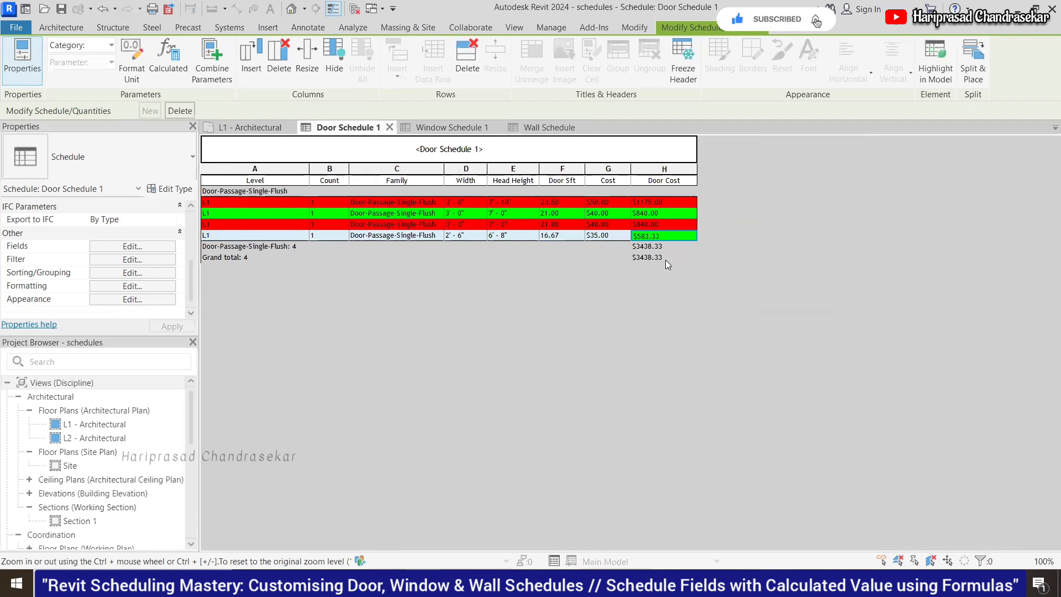
{"action": "left_click", "coordinate": [250, 127]}
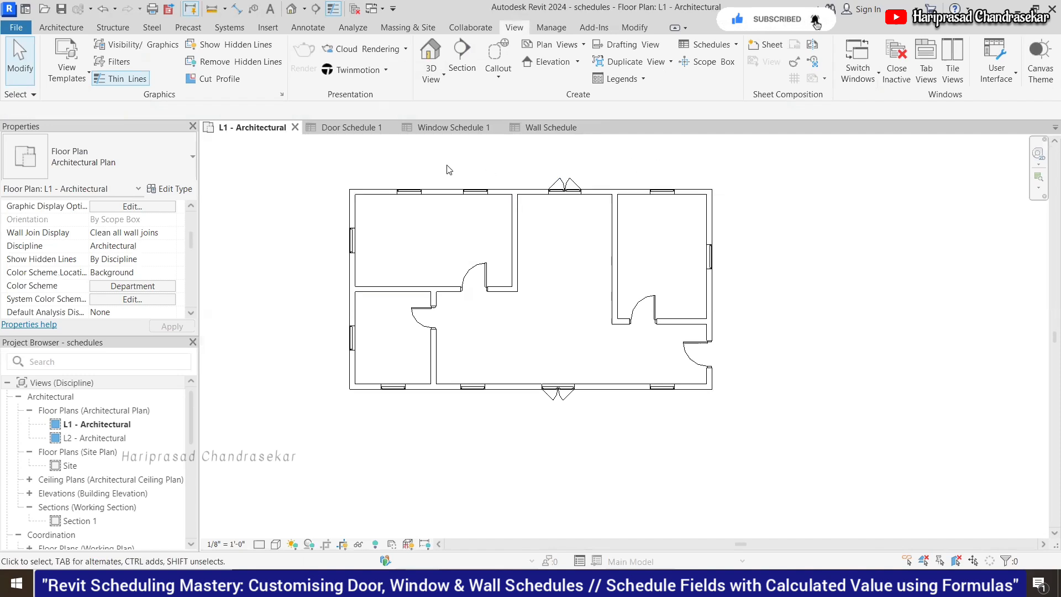
{"action": "left_click", "coordinate": [59, 28]}
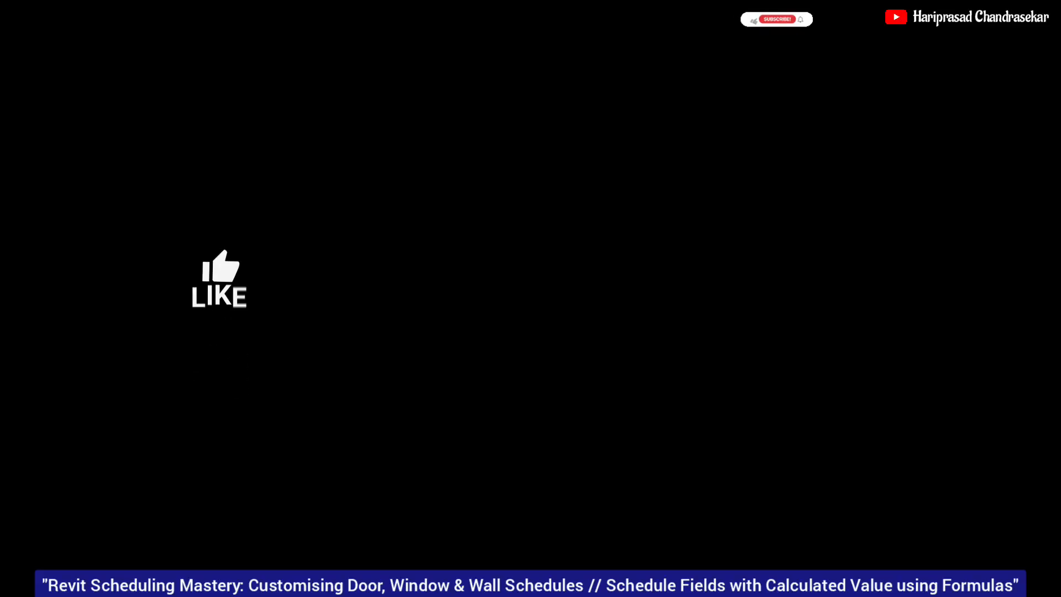